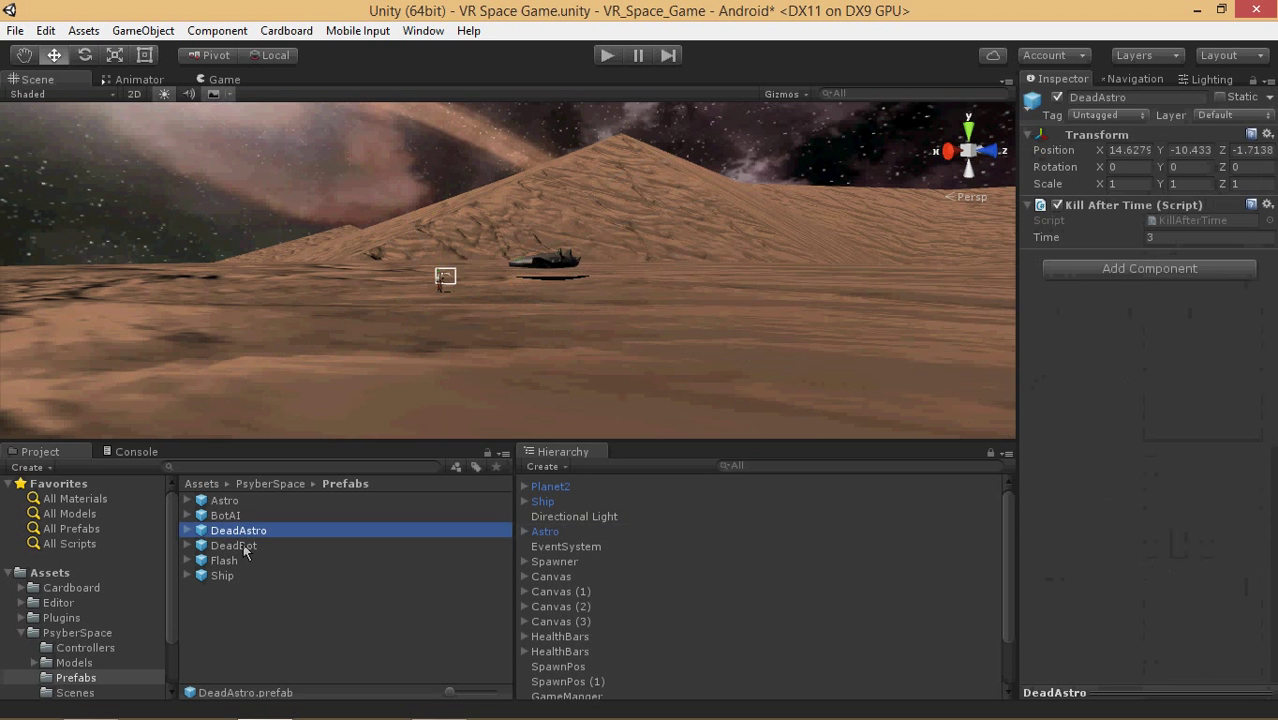
left_click(250, 533)
scroll(477, 276, "up", 10)
middle_click_drag(388, 306, 468, 288)
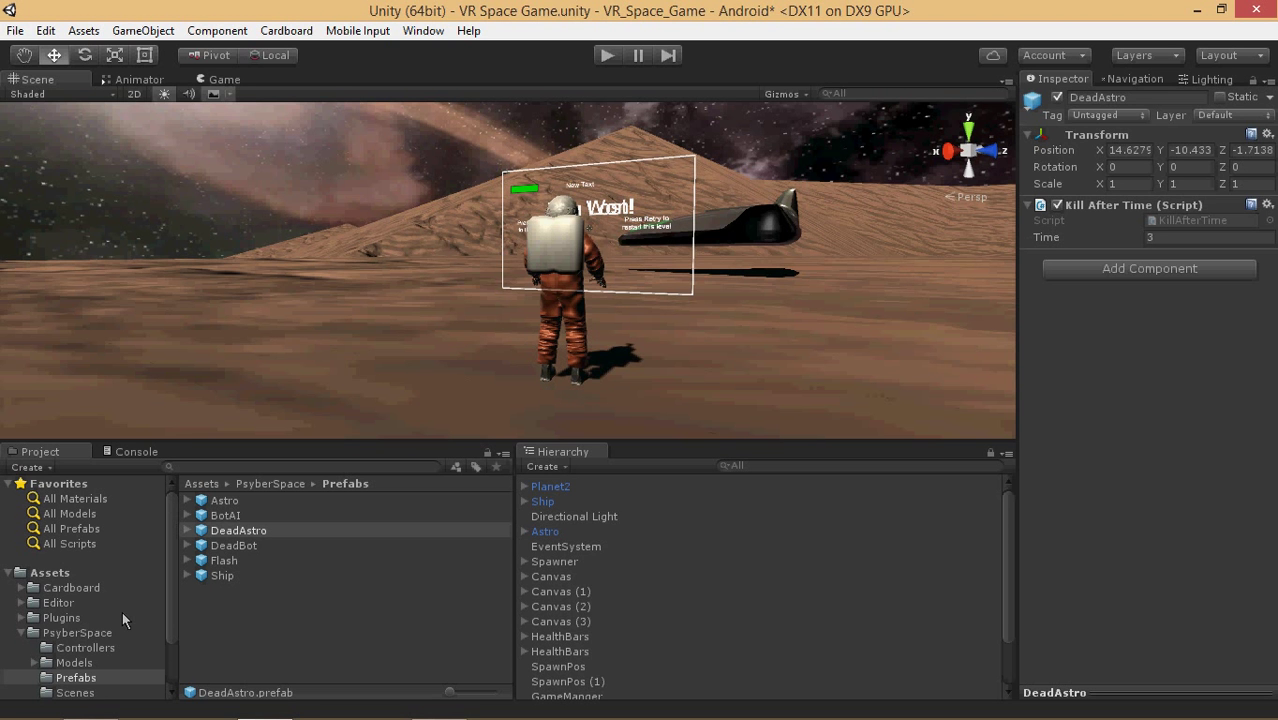
Collapse the PsyberSpace asset folder and create a new scene.
left_click(22, 634)
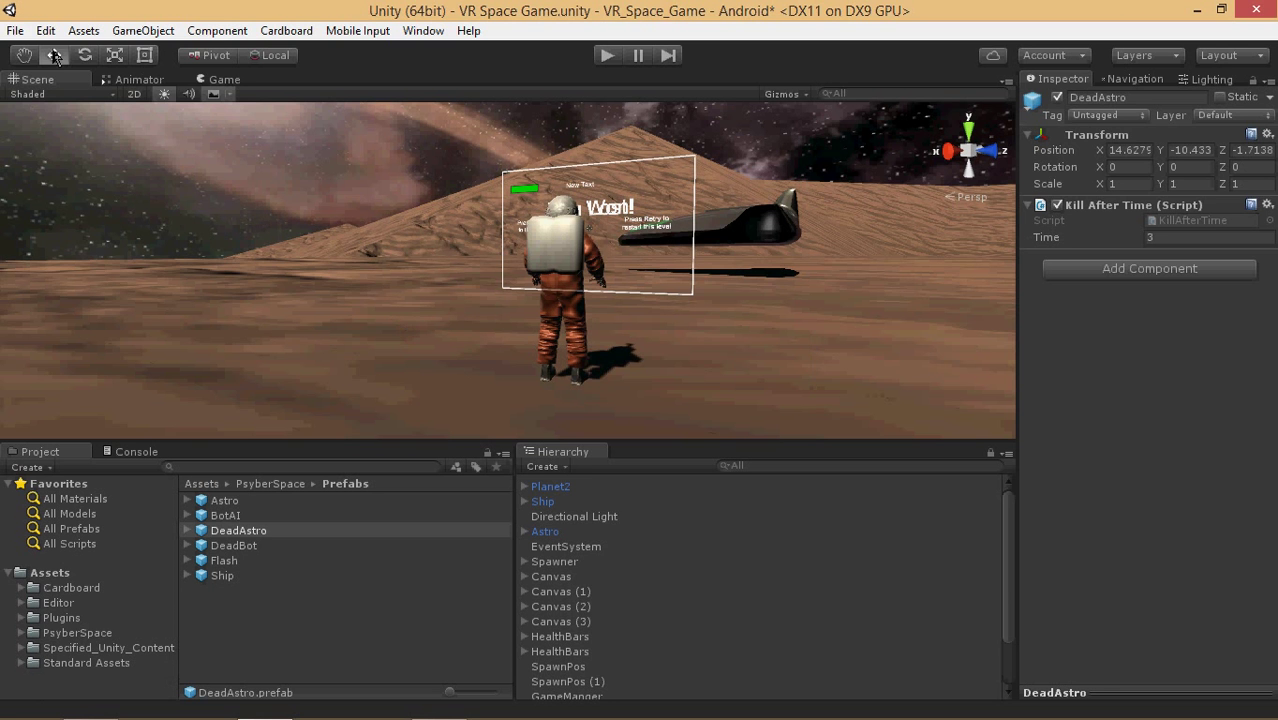
left_click(15, 30)
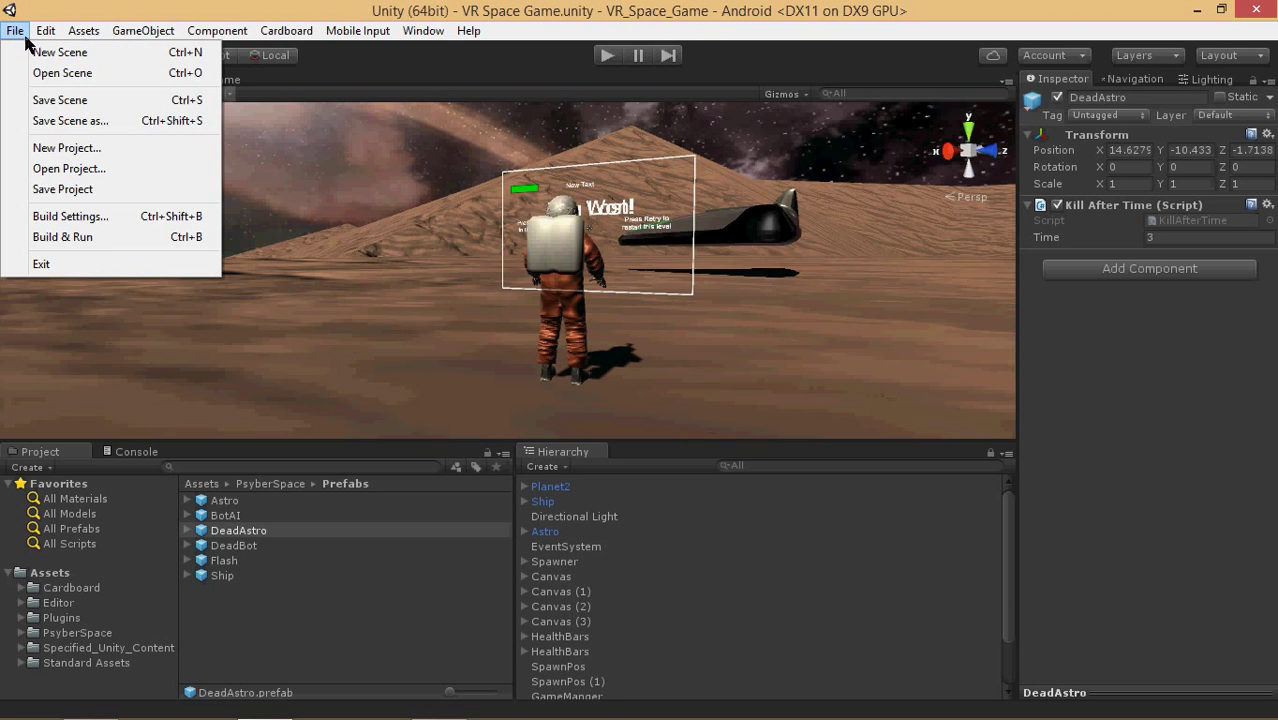
left_click(47, 53)
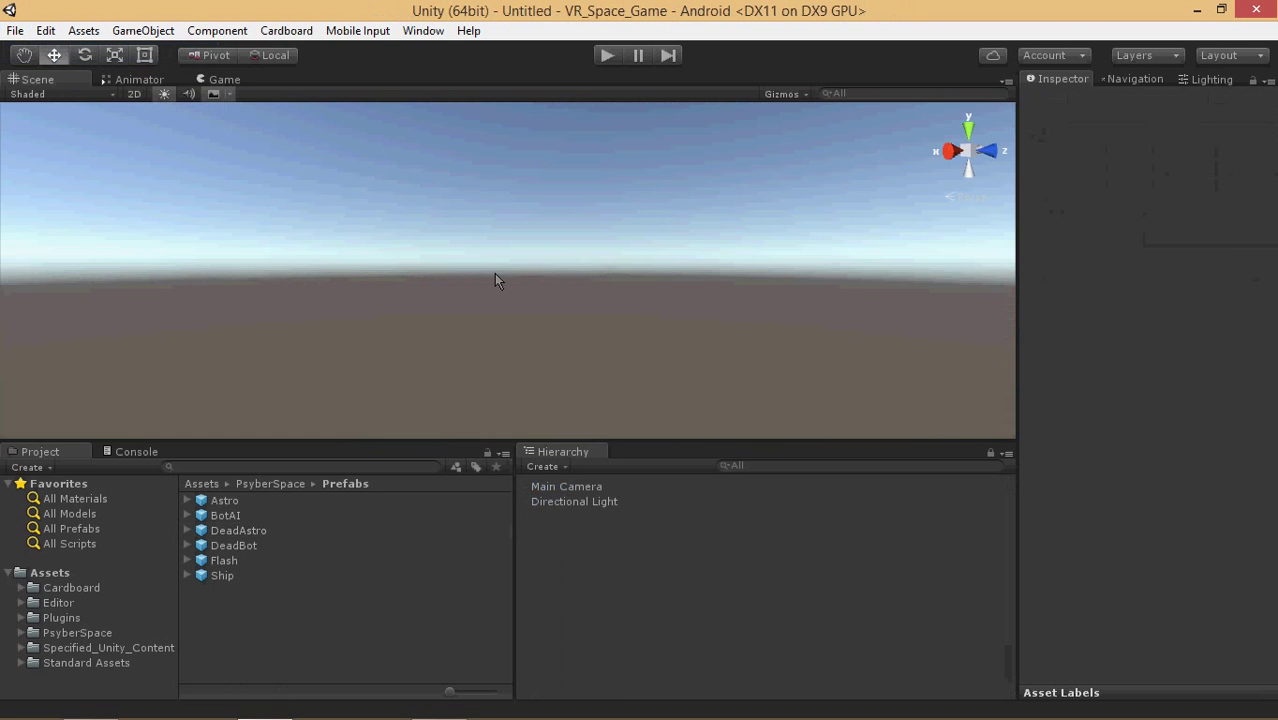
Set the Main Camera's Clear Flags to Solid Color with a black background.
left_click(542, 467)
left_click(670, 454)
left_click(600, 488)
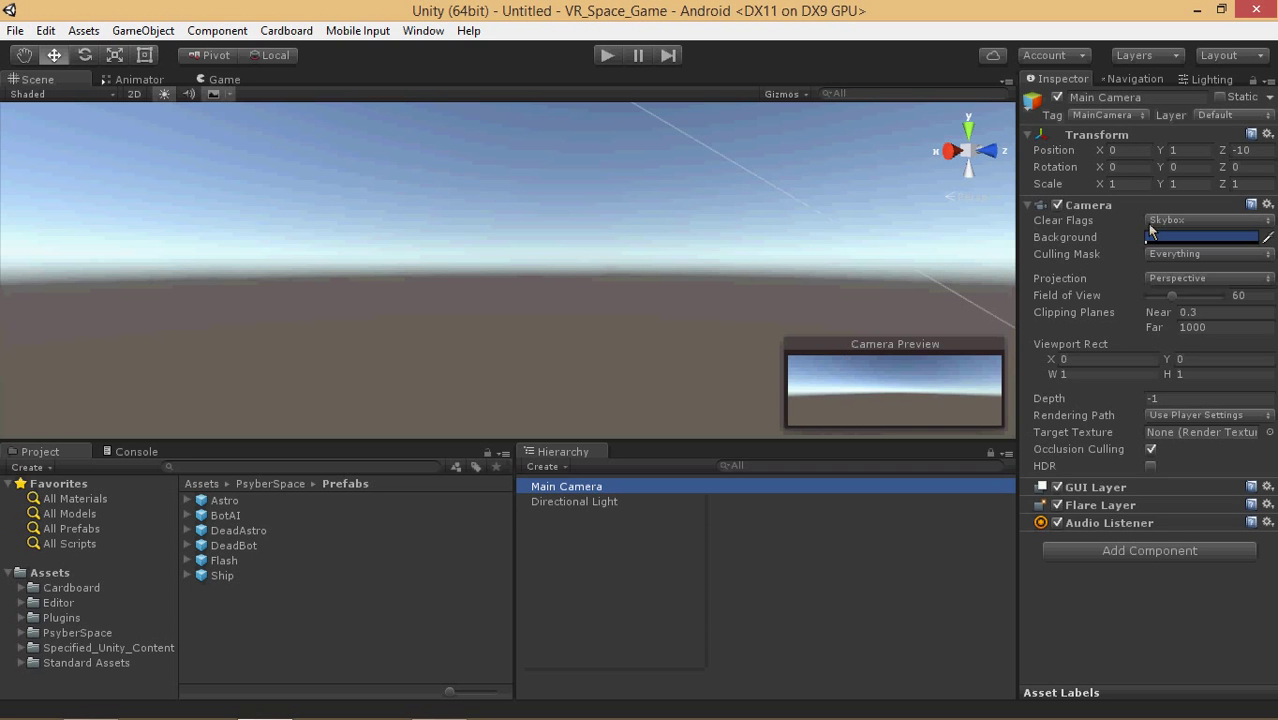
left_click(1155, 222)
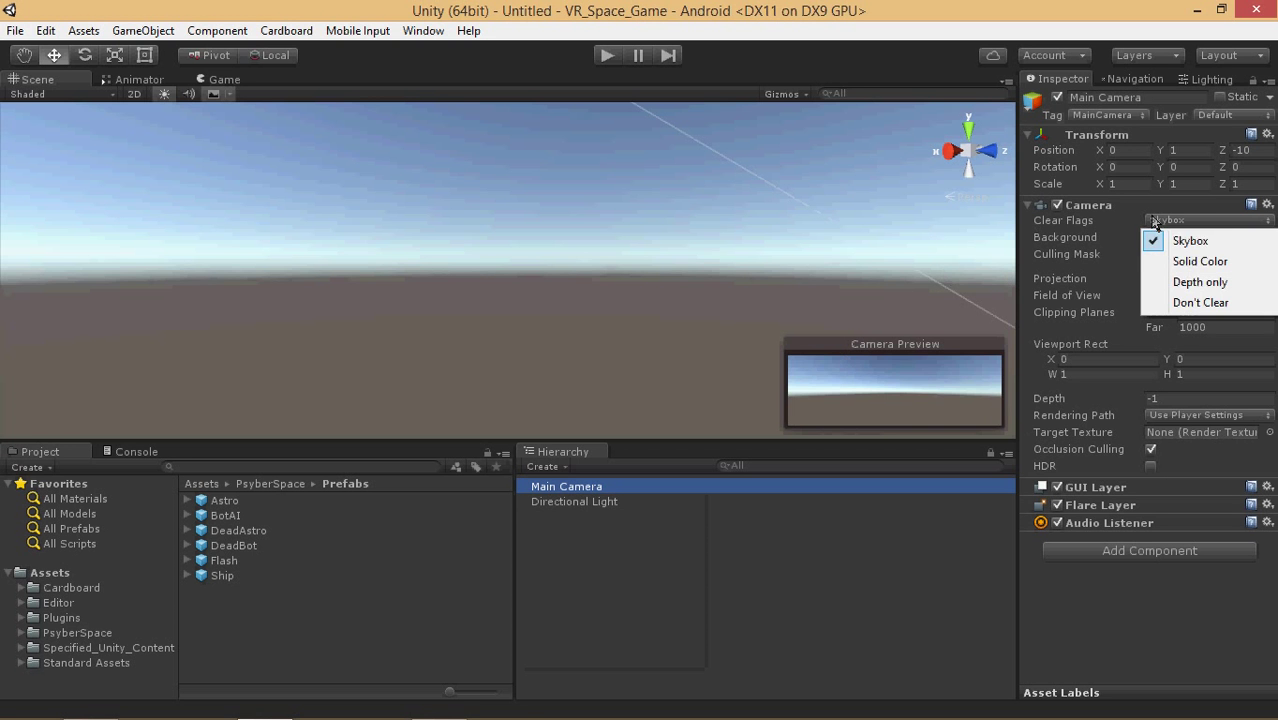
left_click(1185, 262)
left_click(1176, 237)
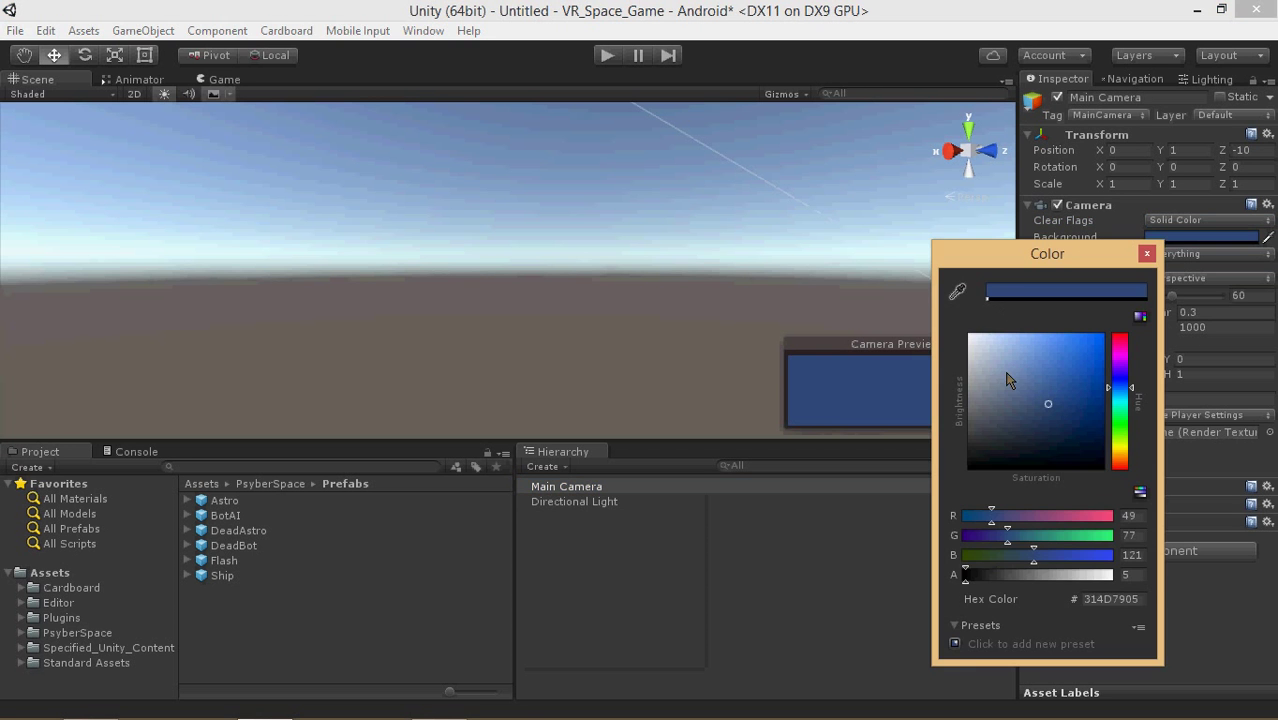
left_click_drag(1008, 378, 782, 646)
left_click(1147, 253)
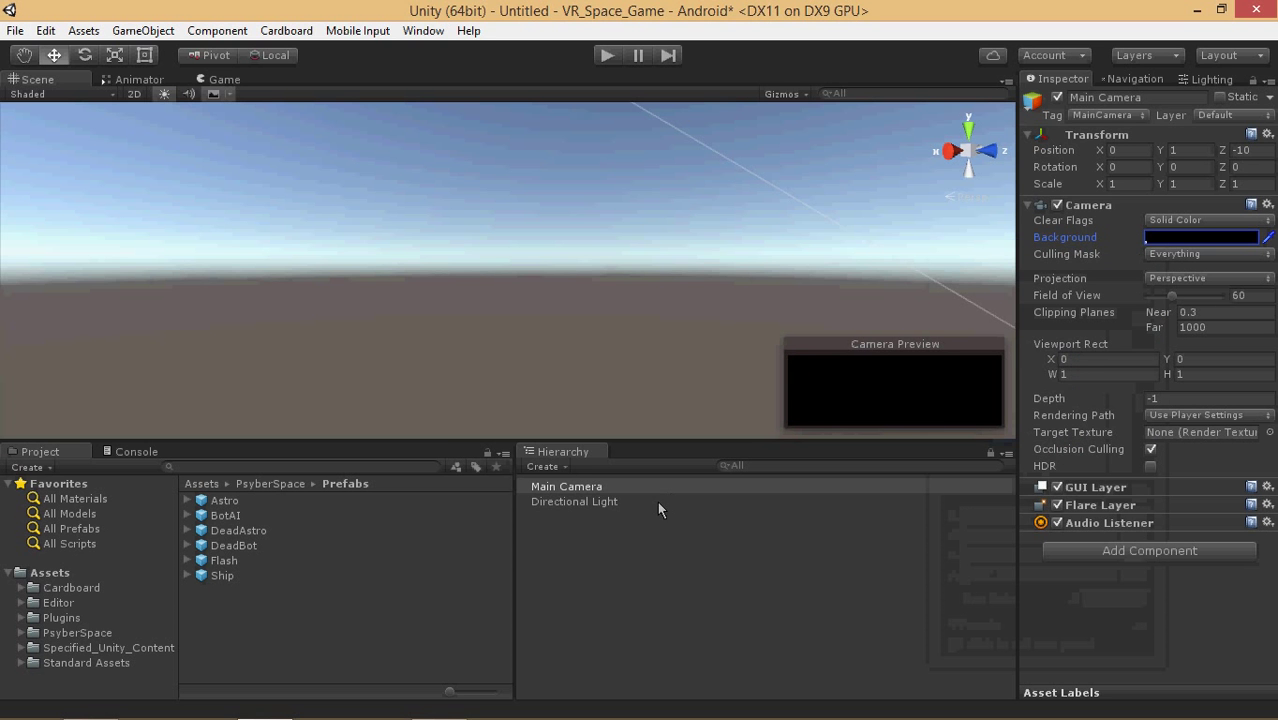
Add a UI Panel to the scene and frame it in the 2D scene view with the Rect tool active.
left_click(565, 467)
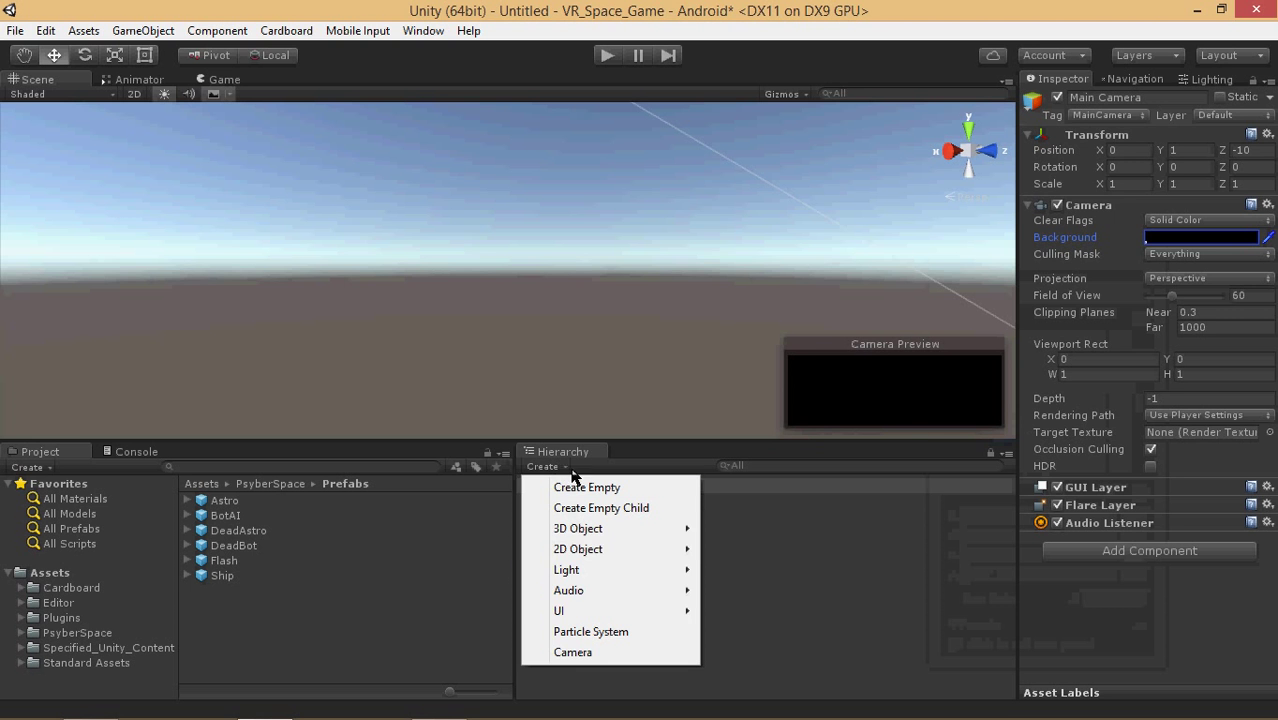
mouse_move(600, 610)
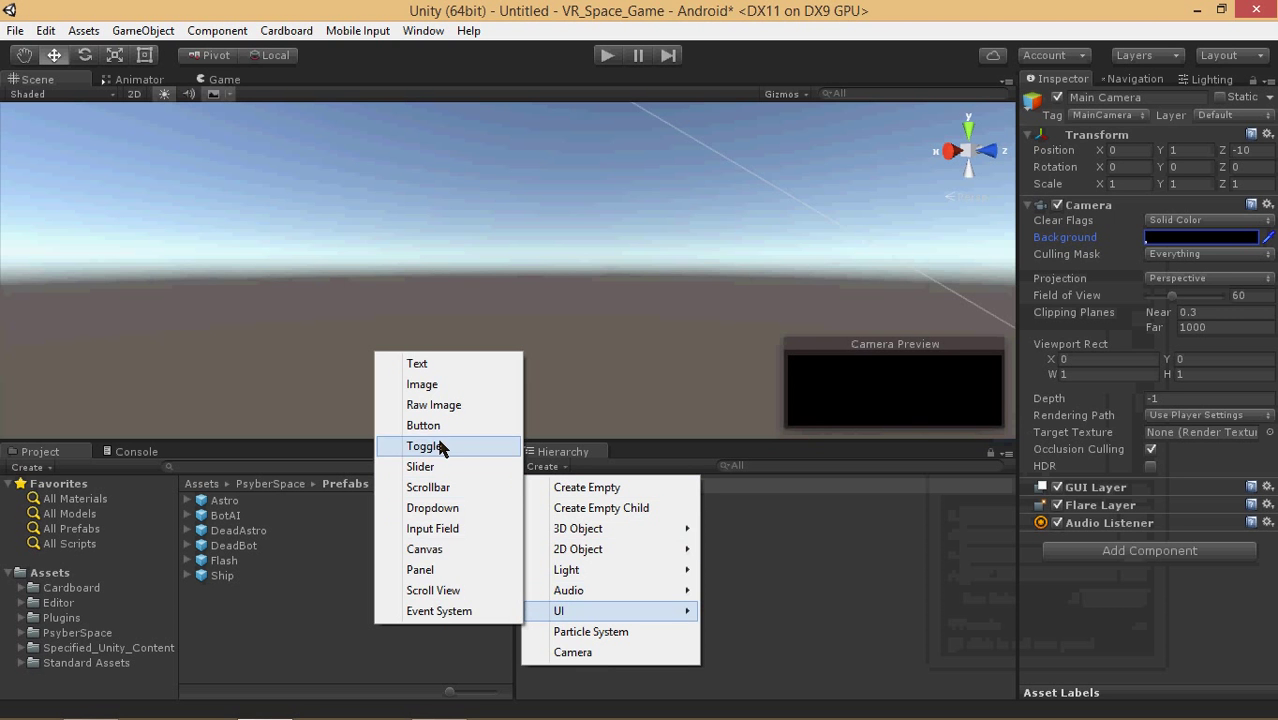
left_click(420, 570)
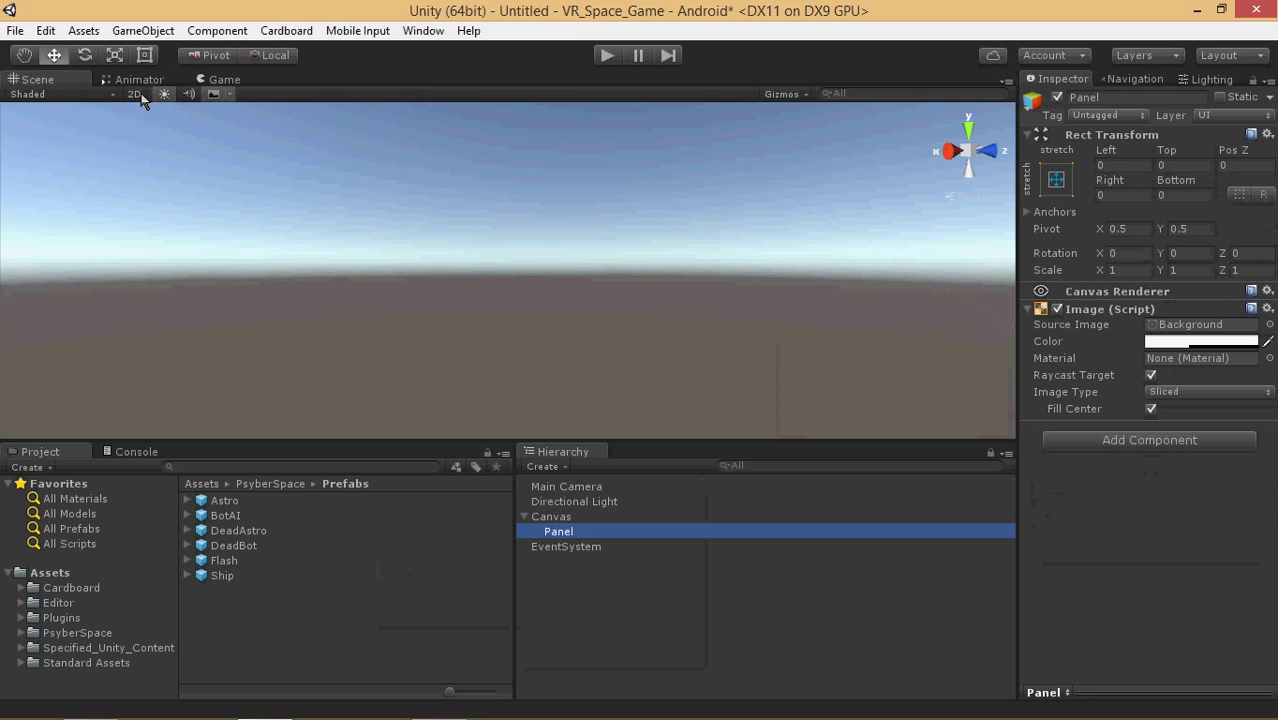
left_click(136, 93)
key("t")
key("f")
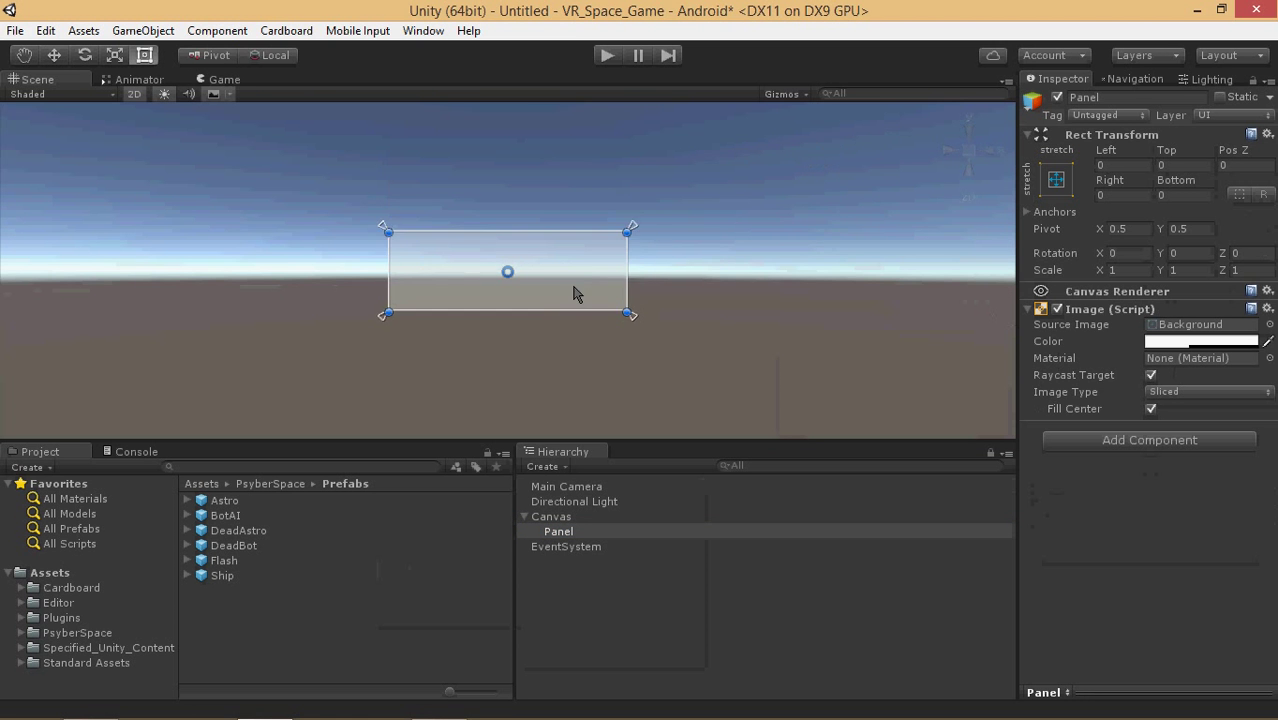
scroll(580, 291, "up", 20)
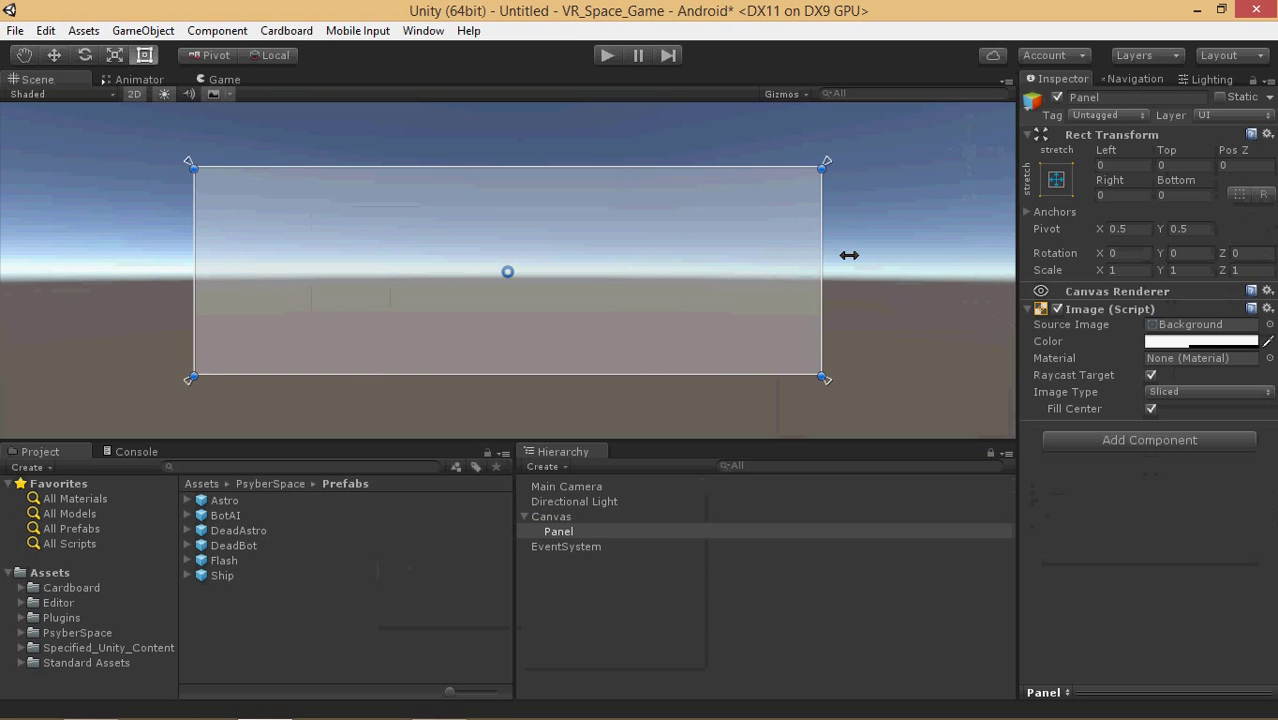
Anchor the panel at middle center including pivot and position, narrow its width to about 335, and check it in the game view.
left_click(1056, 180)
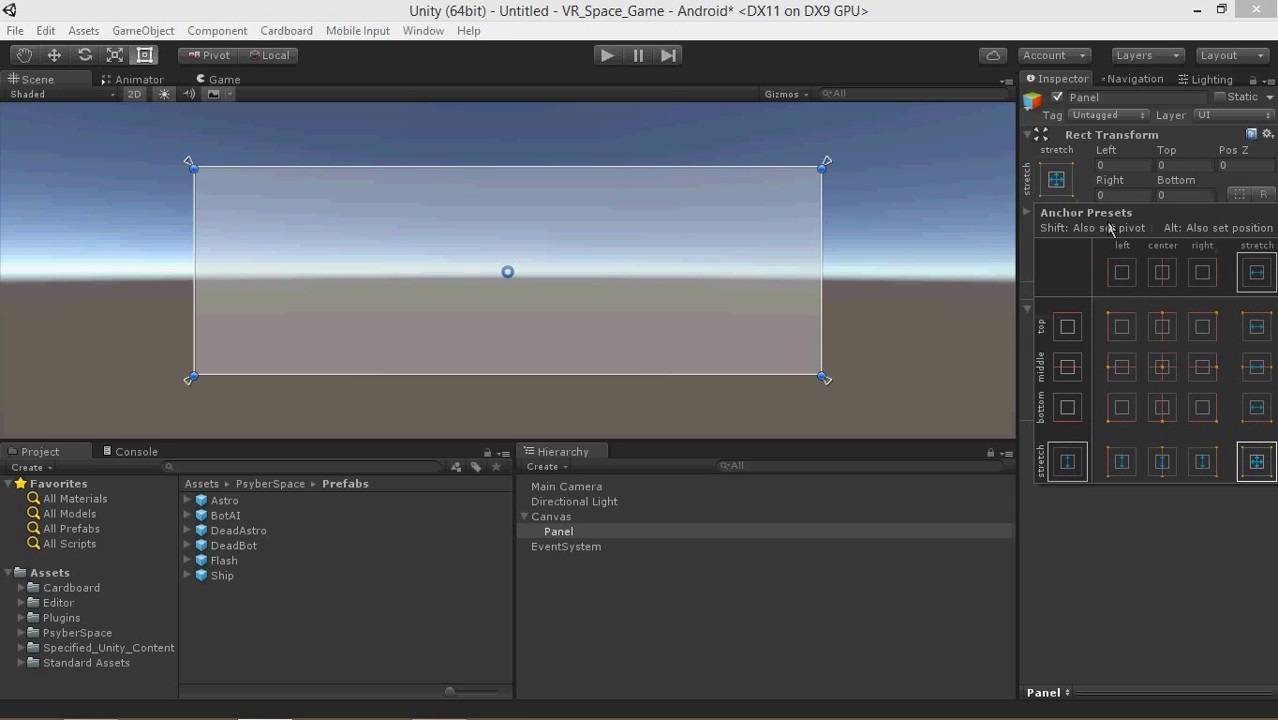
left_click(1173, 372, "alt+shift")
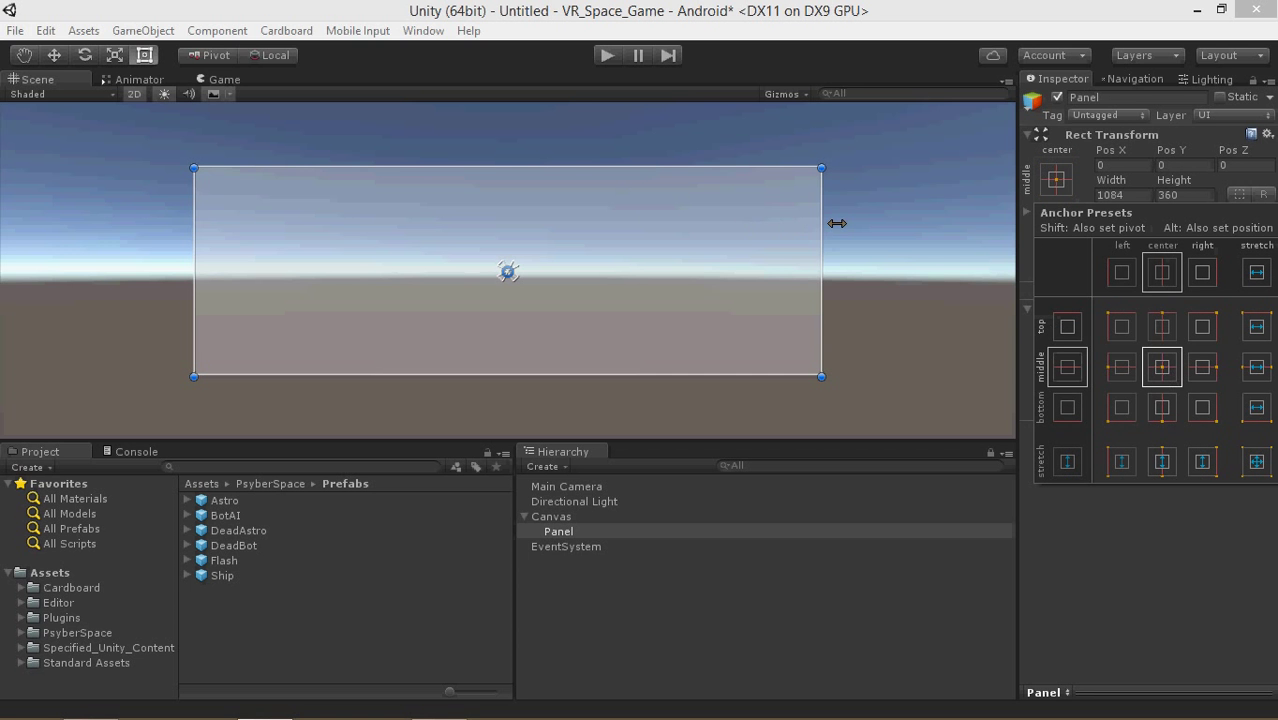
left_click_drag(1111, 181, 154, 62)
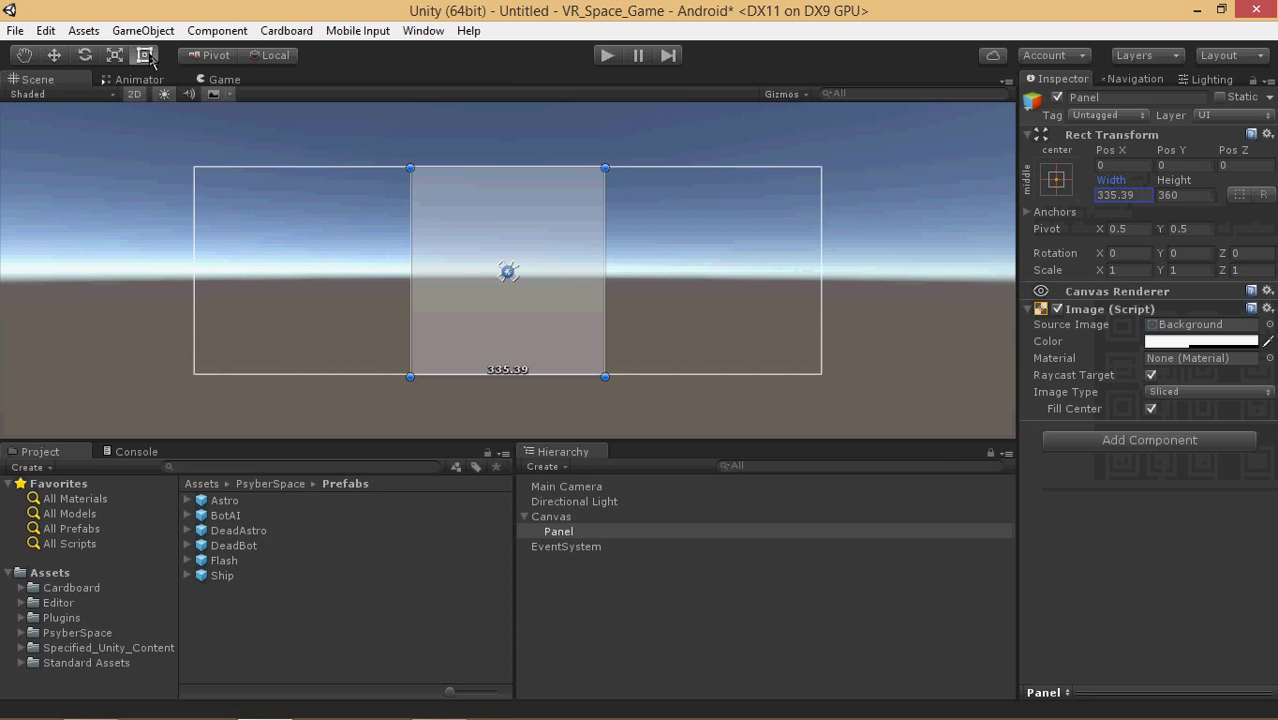
left_click(228, 79)
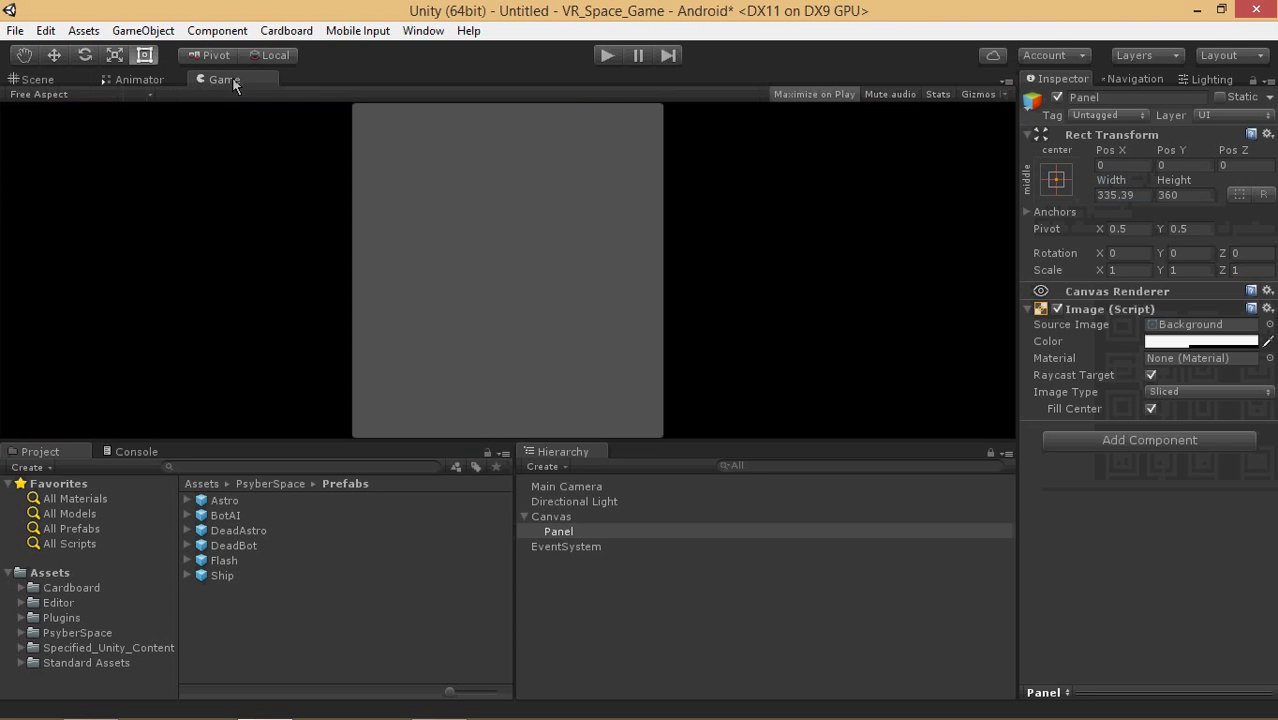
left_click(66, 79)
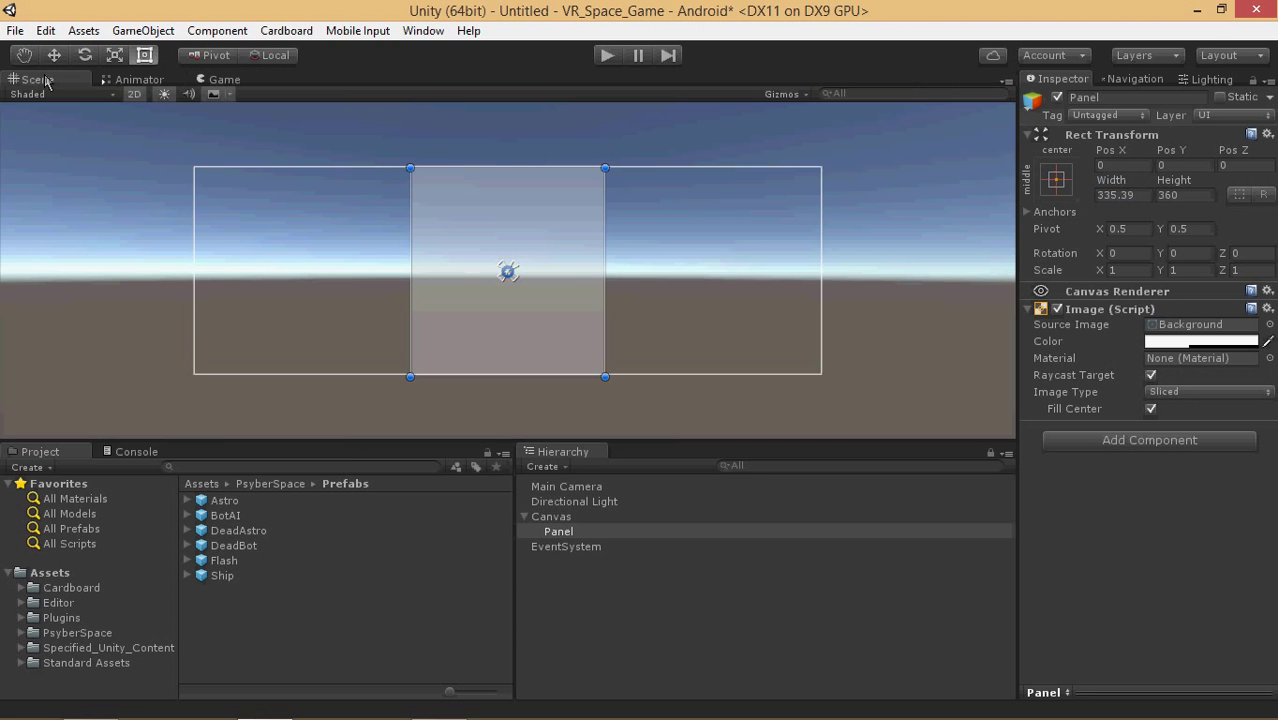
Add a UI Text as a child of the panel and anchor it at top center, including pivot and position.
right_click(568, 539)
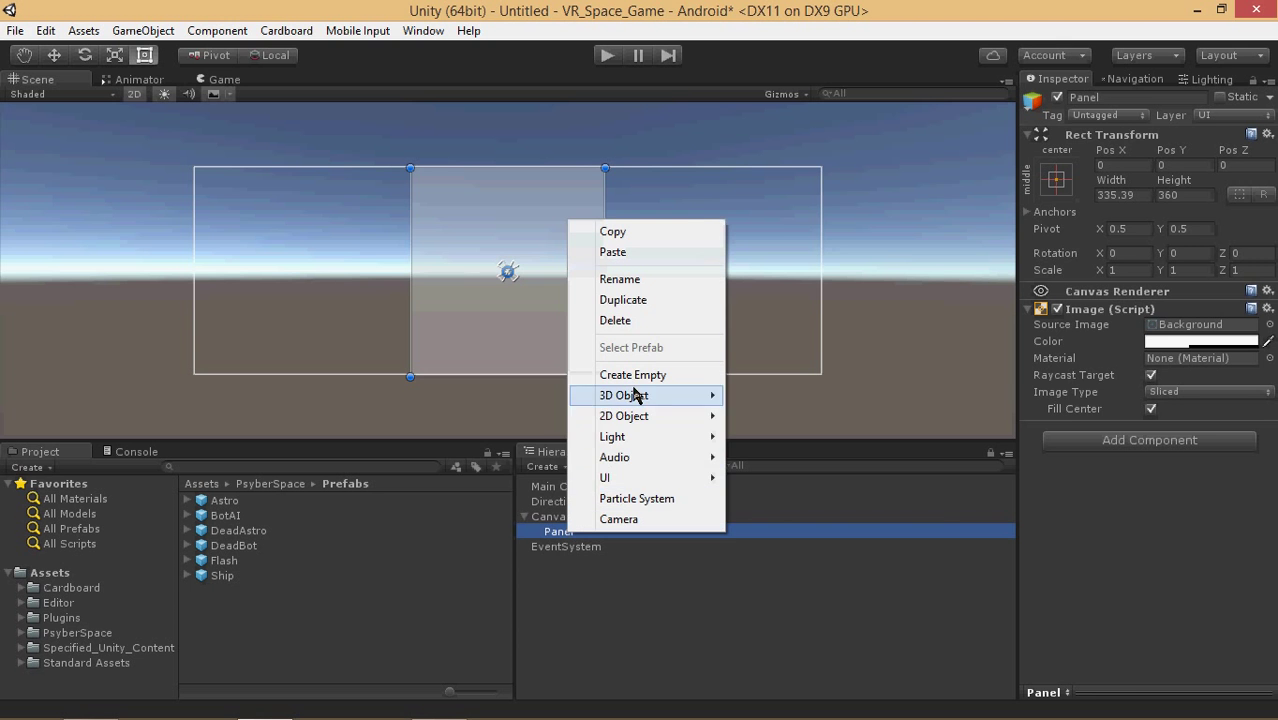
mouse_move(640, 480)
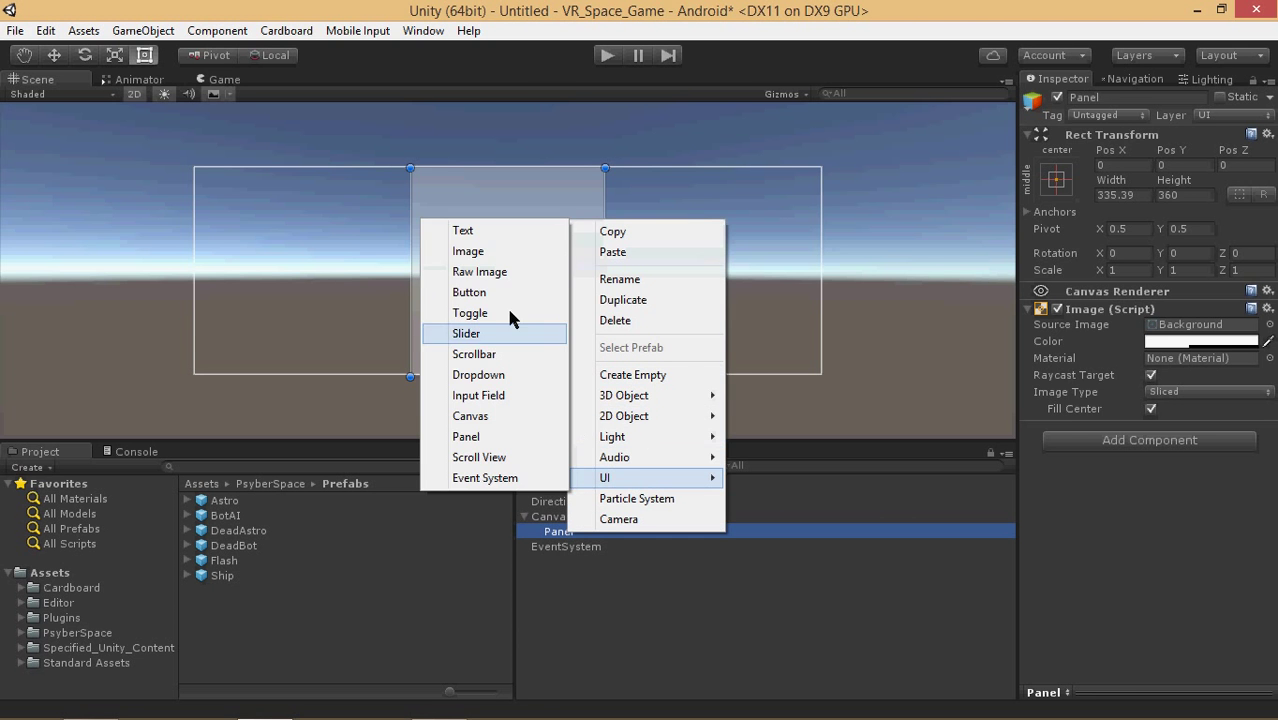
left_click(479, 231)
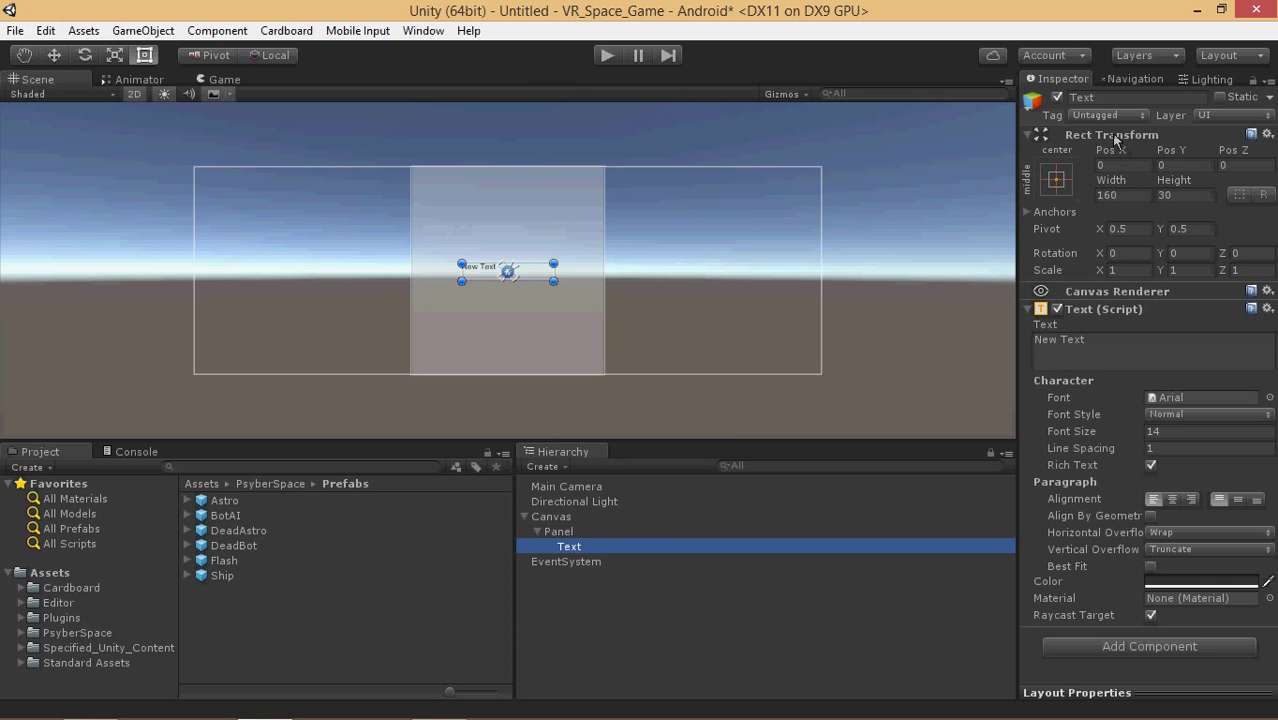
left_click(1058, 178)
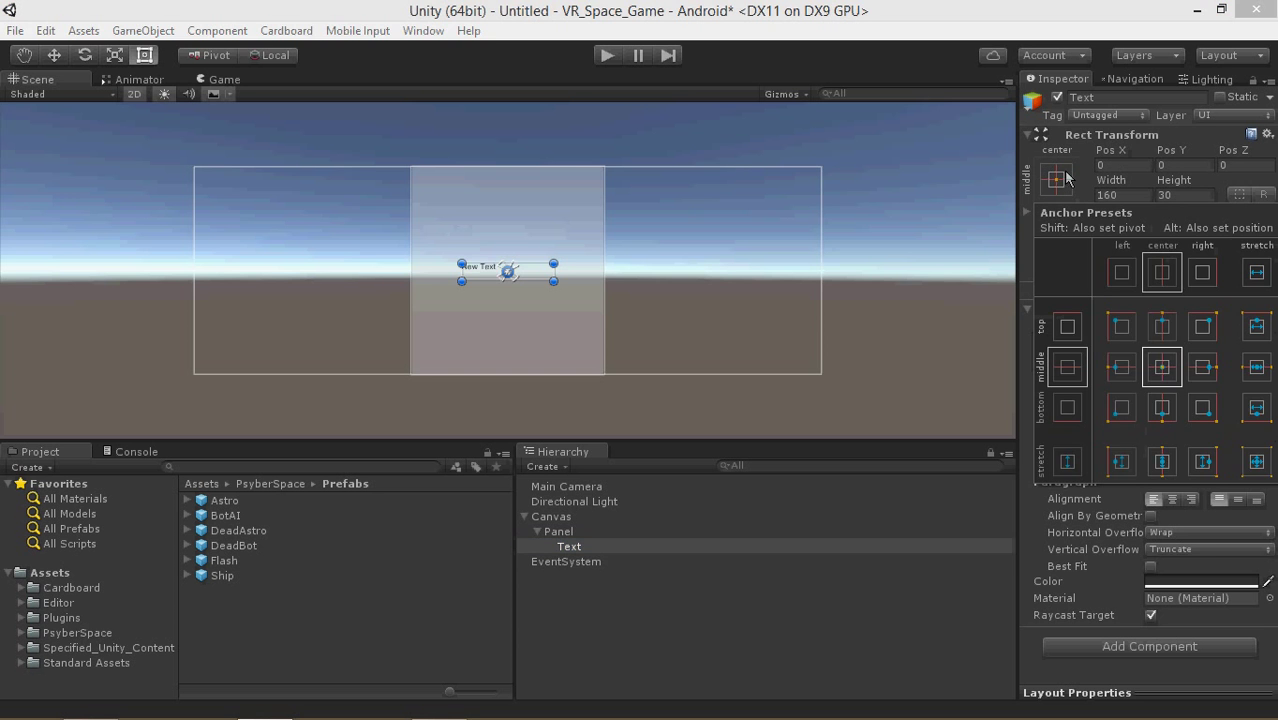
left_click(1171, 326, "alt+shift")
key("t")
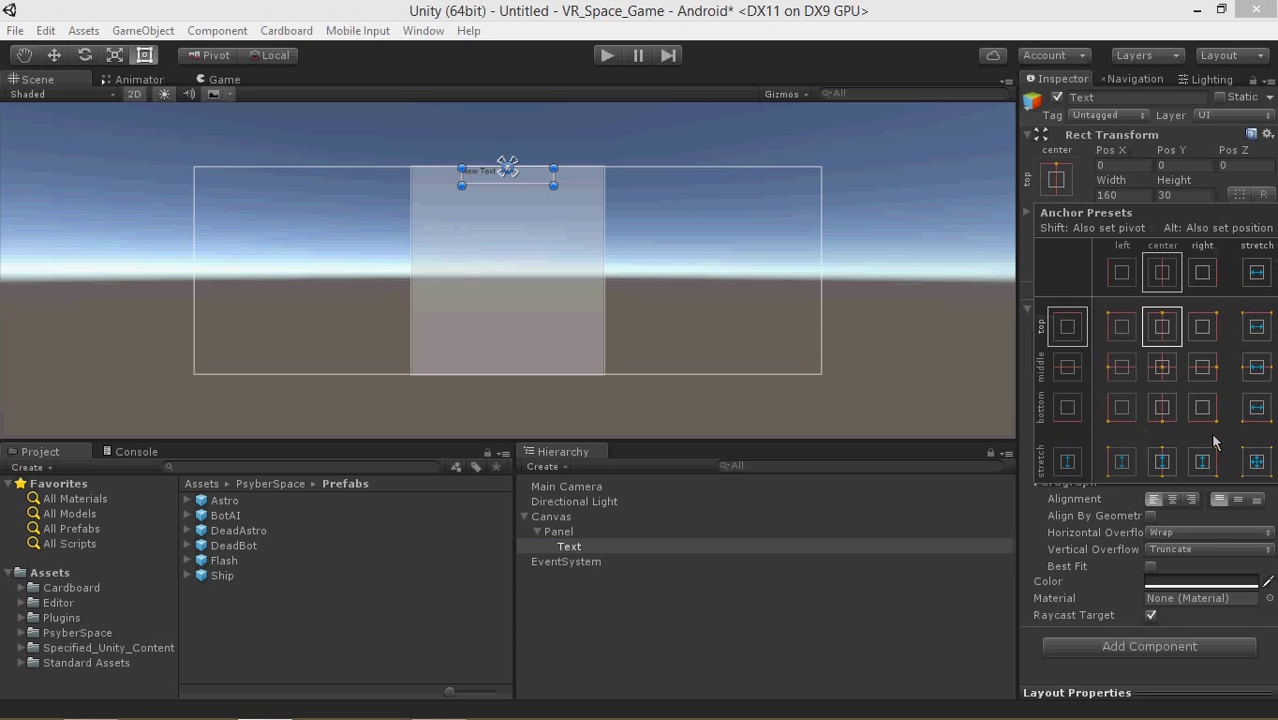
Center the text horizontally and vertically, color it white, and enable Best Fit.
left_click(1172, 499)
left_click(1172, 499)
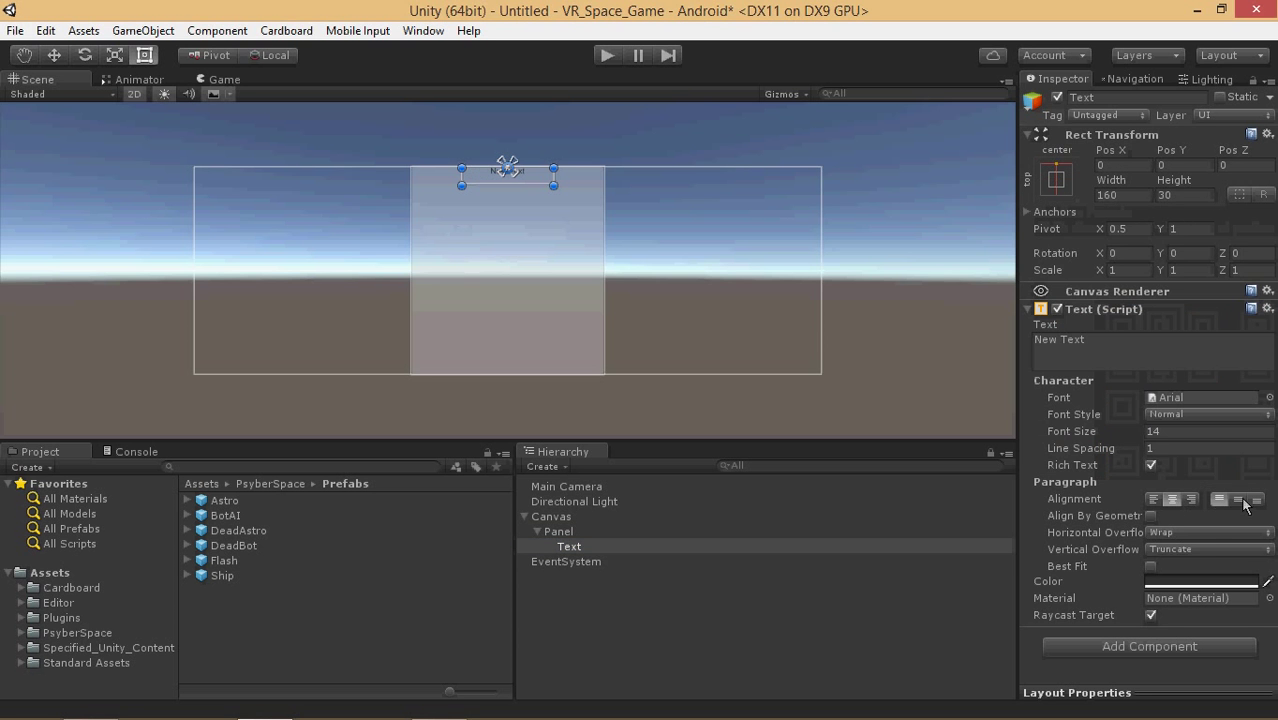
left_click(1238, 499)
left_click(1158, 583)
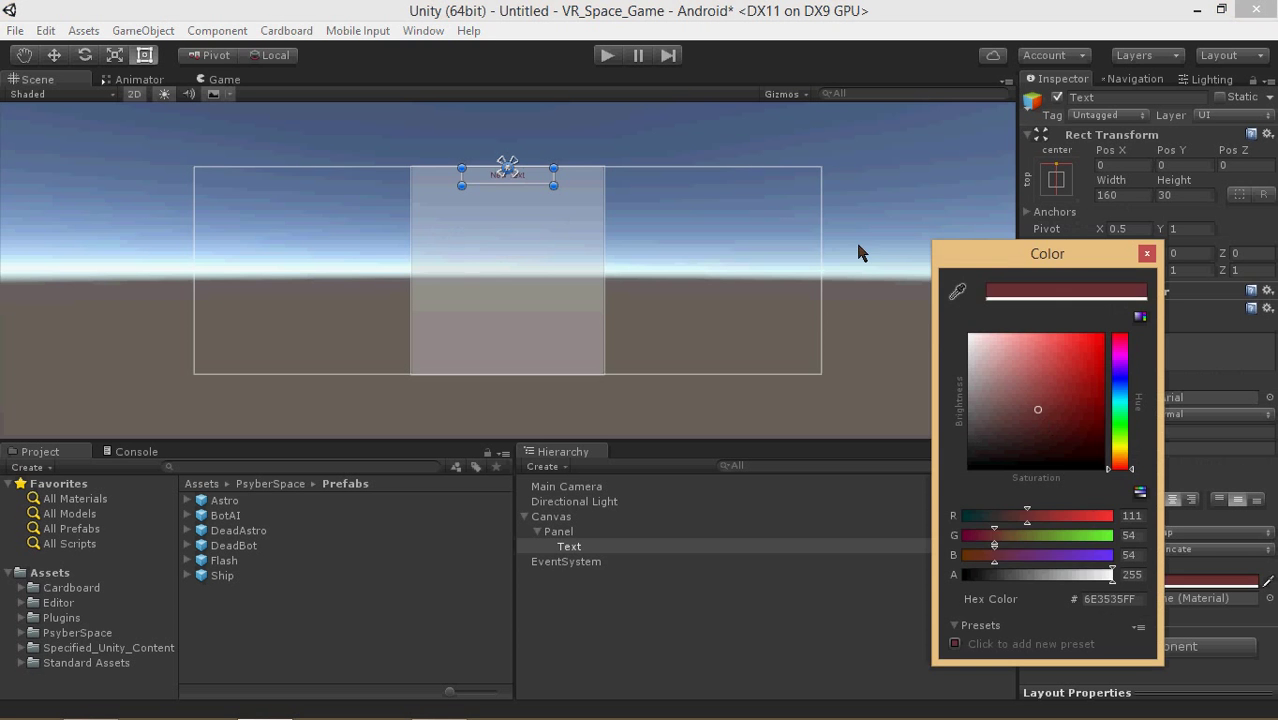
left_click(1184, 262)
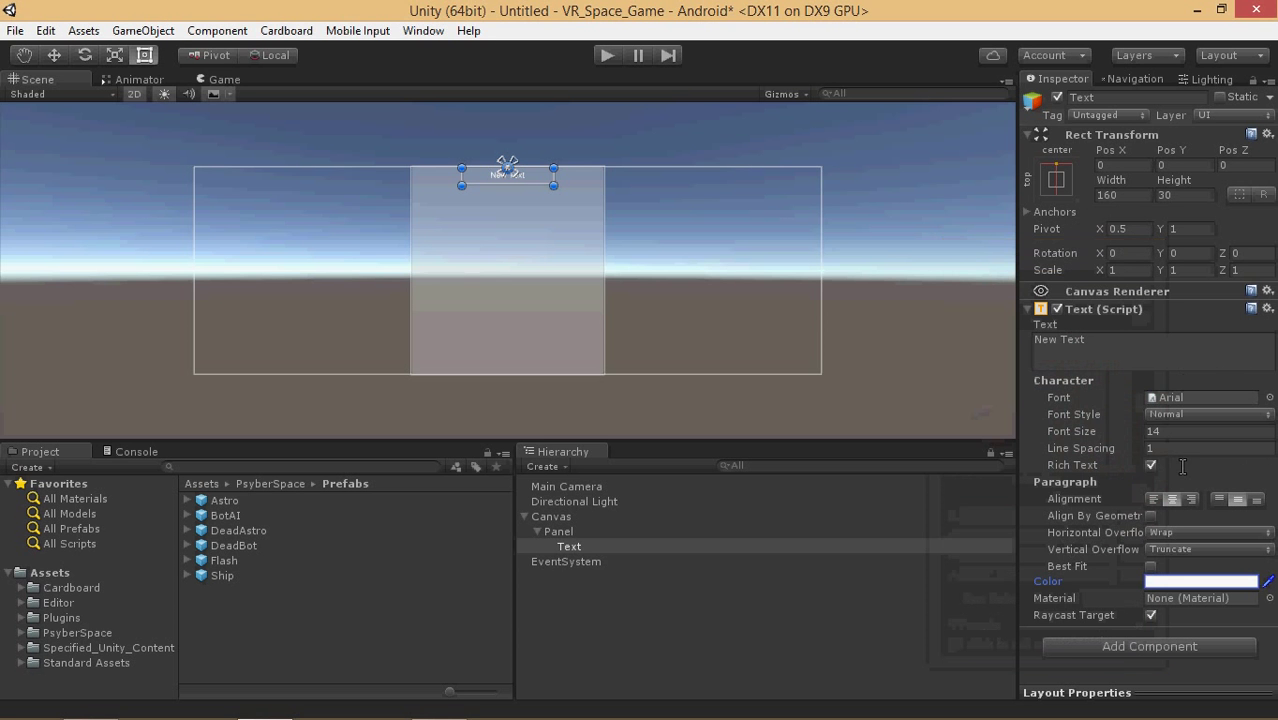
left_click(1151, 566)
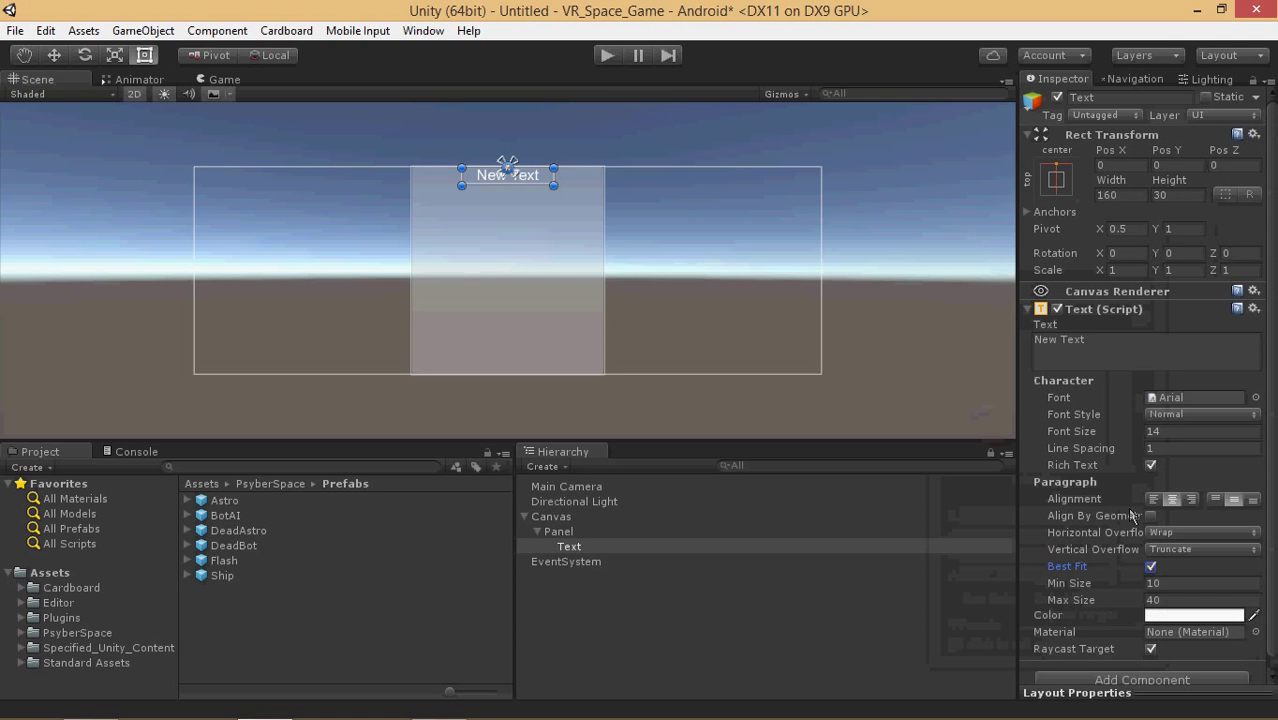
Enlarge the text box to about 299 by 56 and change its text to "VR Space Game".
left_click_drag(528, 187, 534, 203, "shift")
left_click_drag(1120, 368, 737, 331)
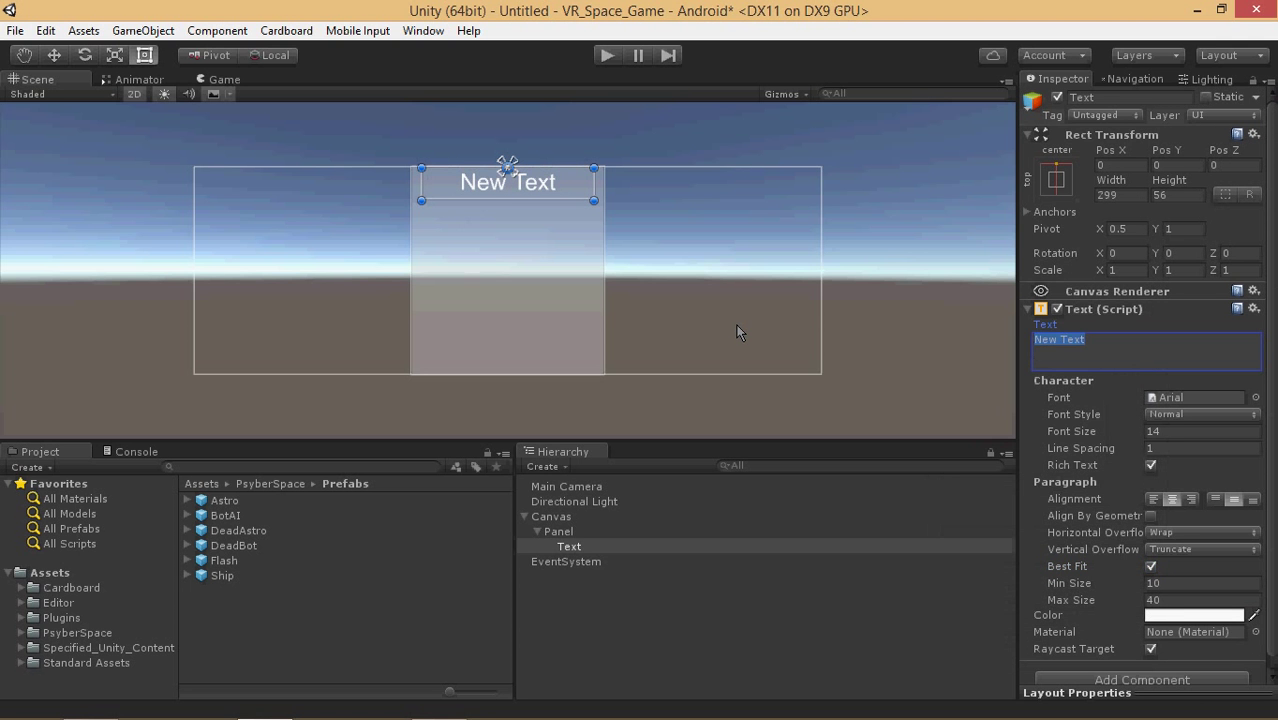
type("VR So")
key("BackSpace")
type("pace Game")
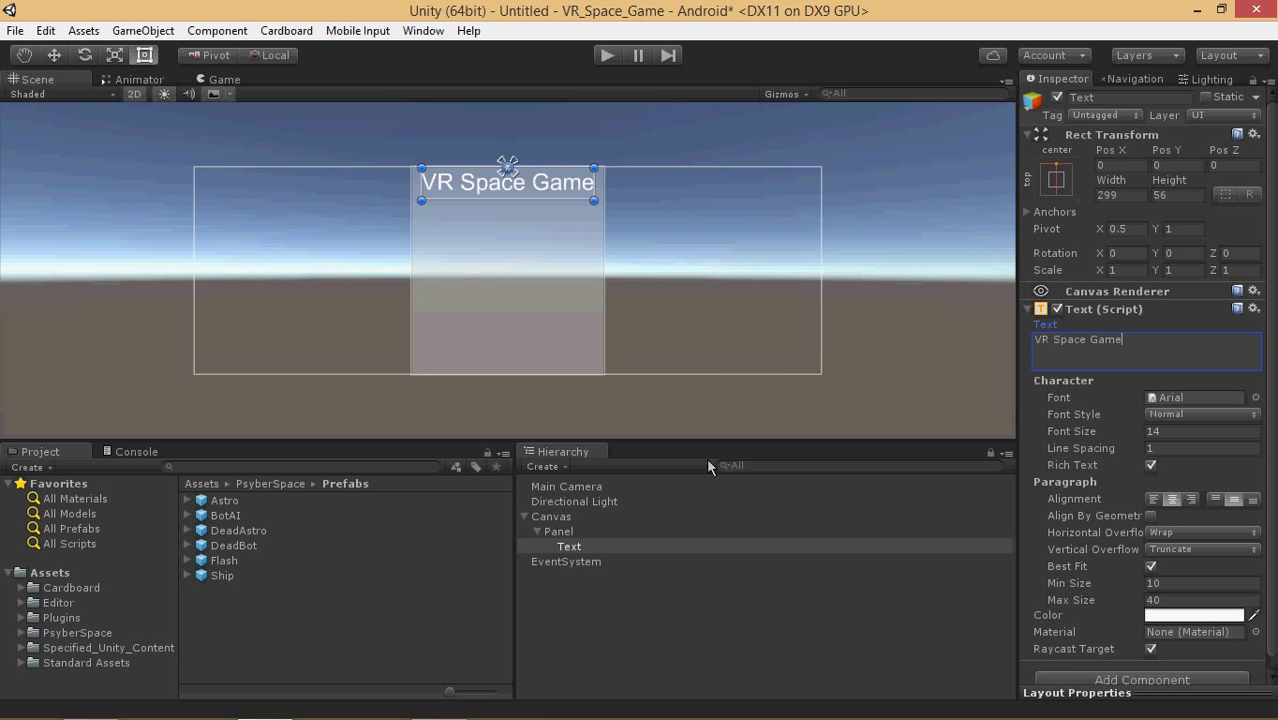
Duplicate the title text, fit the copy just below it with height 18, and replace its wording with a horizontal divider line.
left_click(562, 535)
left_click(566, 546)
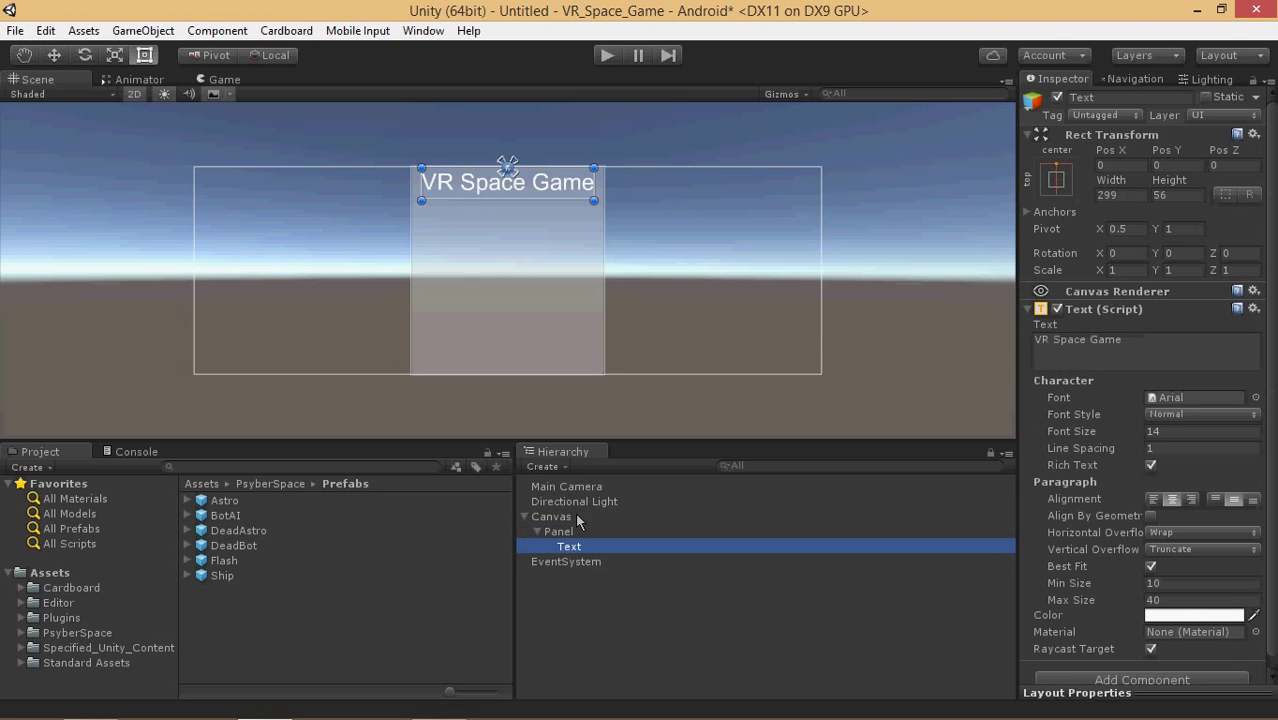
key("ctrl+d")
left_click_drag(551, 184, 560, 214)
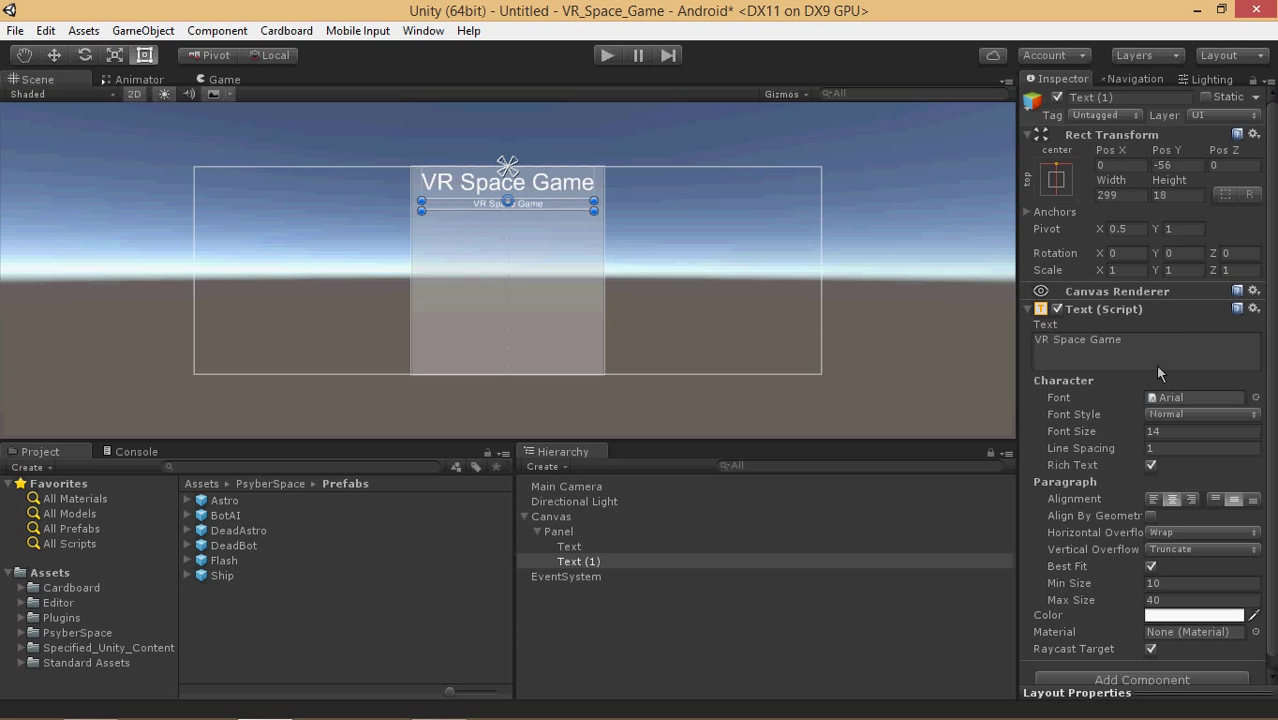
left_click(1146, 345)
key("BackSpace")
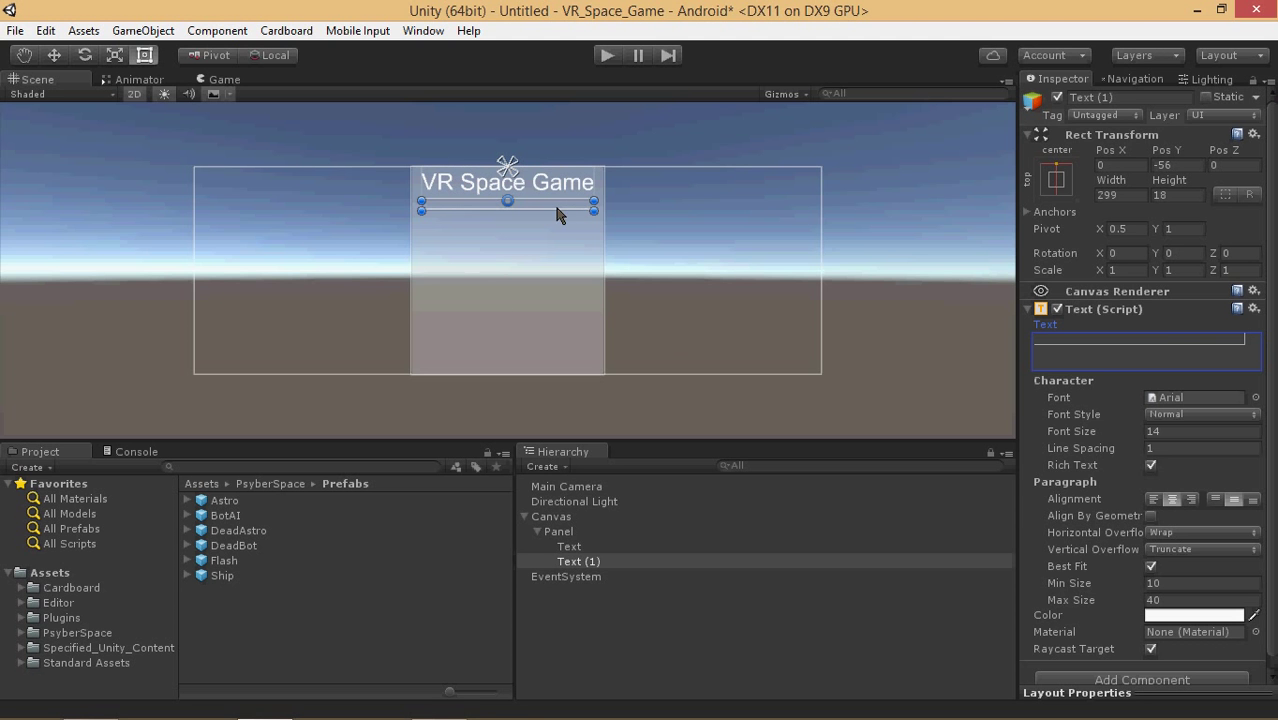
Reduce the divider text's height to 7 and align it directly beneath the title at Pos Y -56.
scroll(556, 212, "up", 2)
left_click_drag(541, 195, 543, 198)
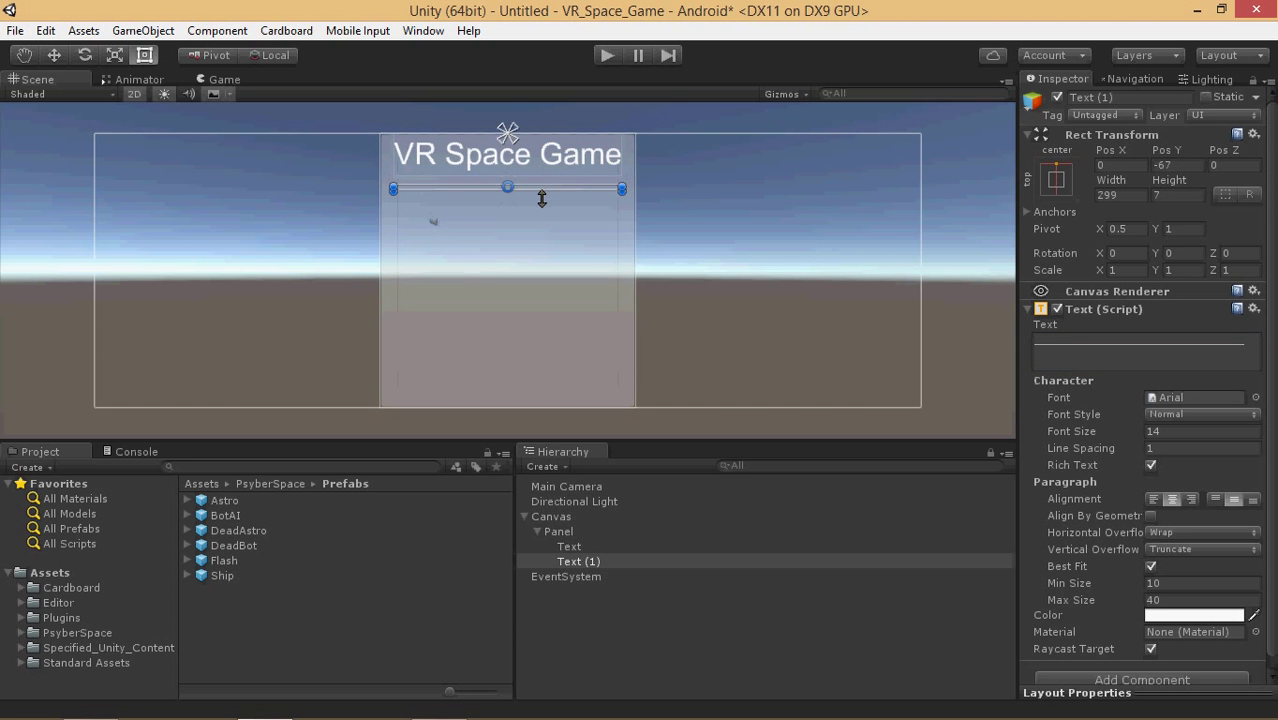
scroll(516, 214, "up", 3)
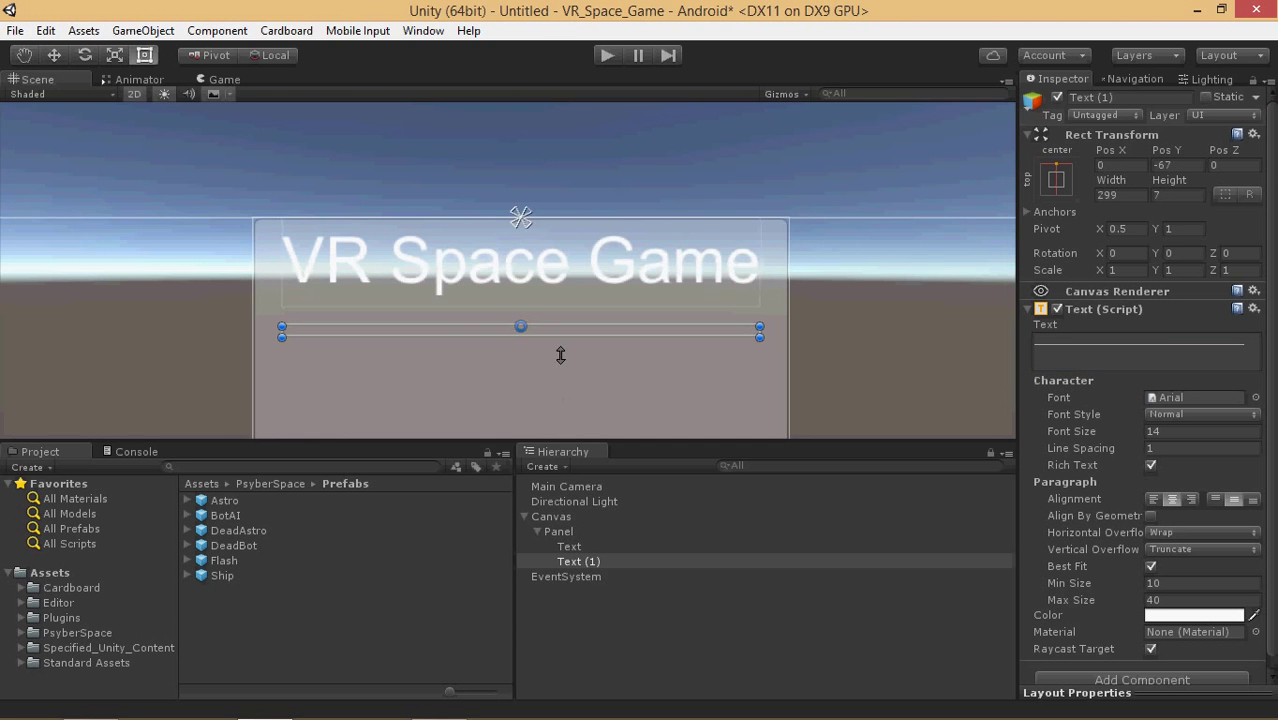
left_click_drag(552, 336, 548, 318)
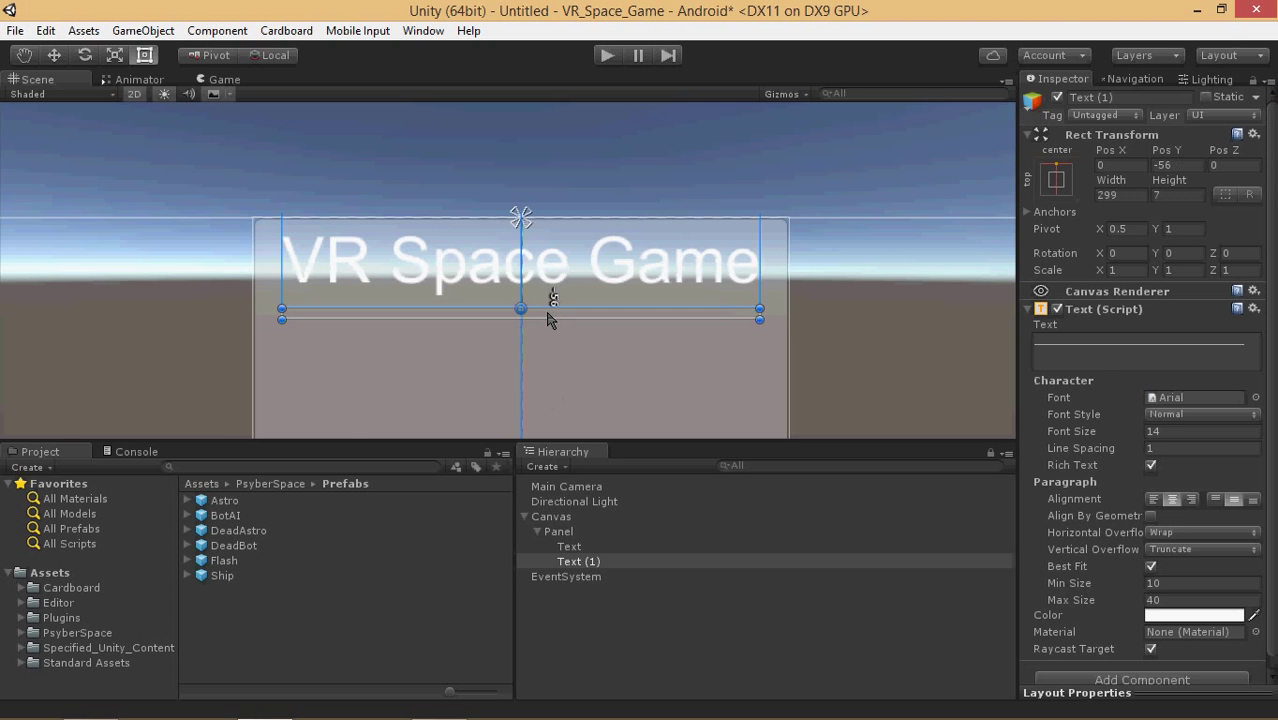
Undo the divider text's height reduction to 18 and move the divider up to Pos Y -38 beneath the title.
left_click(535, 150)
scroll(673, 198, "down", 3)
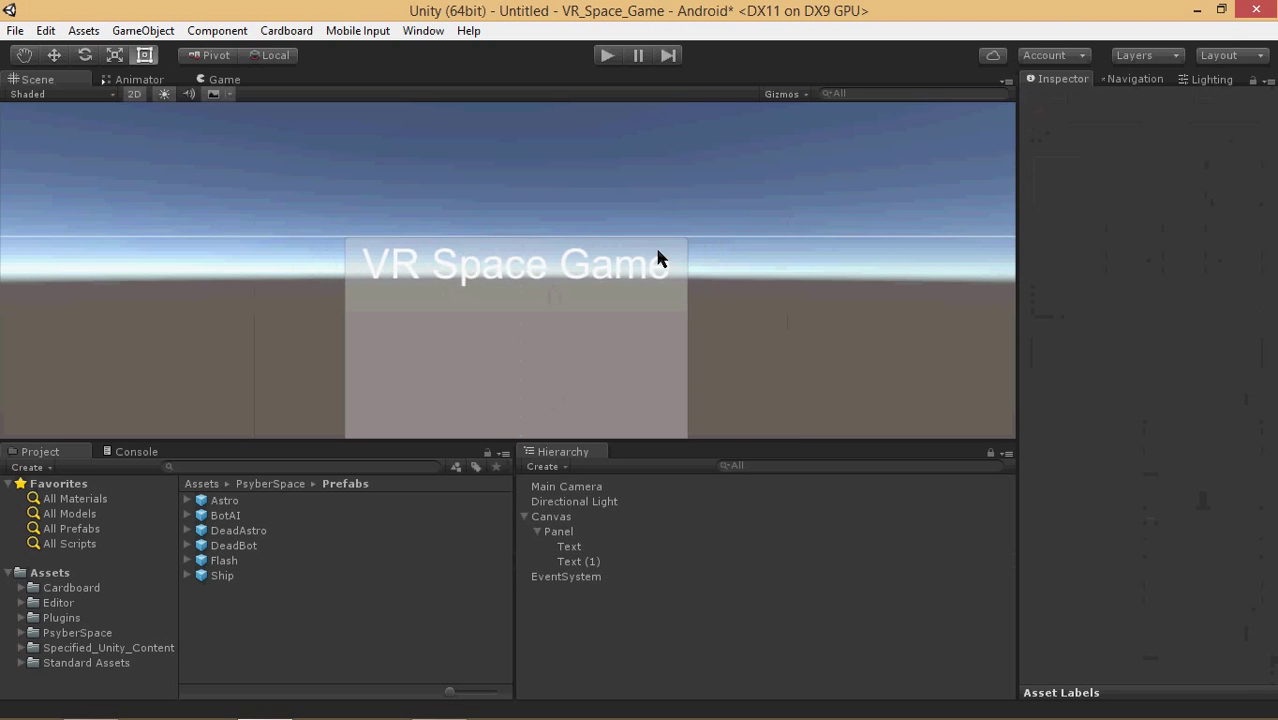
scroll(620, 250, "down", 2)
scroll(595, 246, "up", 2)
key("ctrl+z")
key("ctrl+z")
key("ctrl+y")
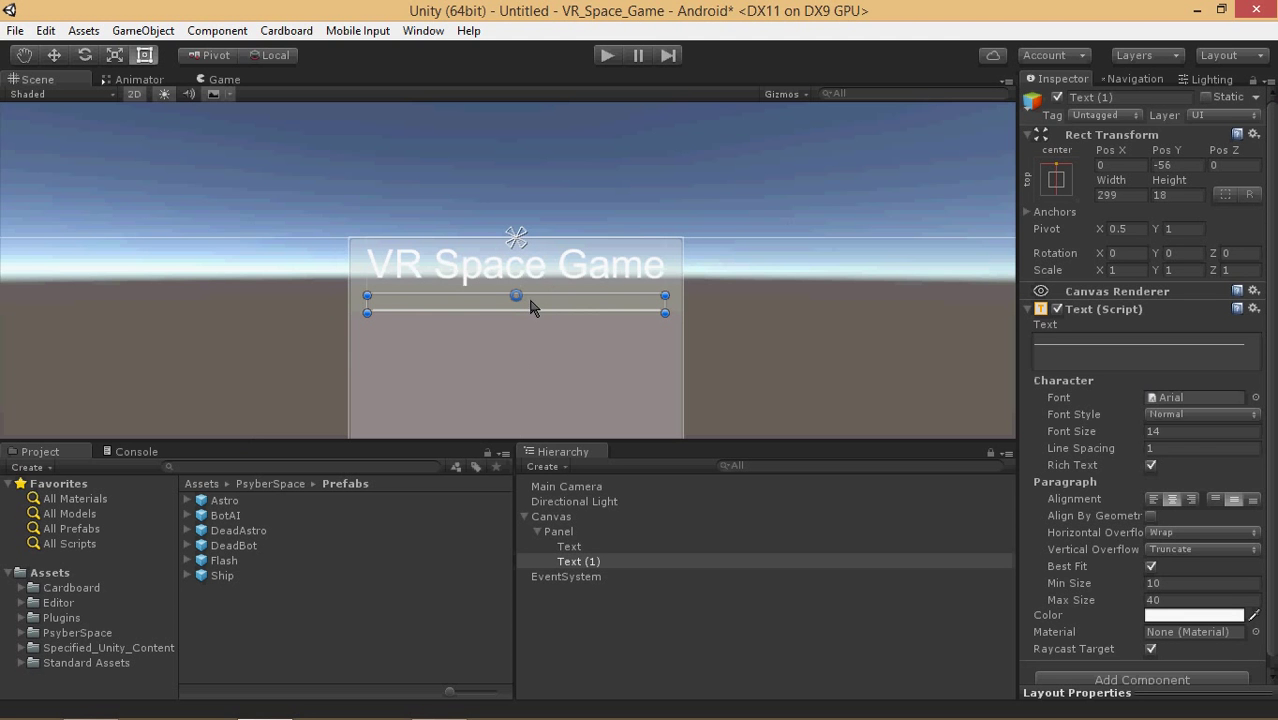
left_click_drag(532, 306, 535, 290)
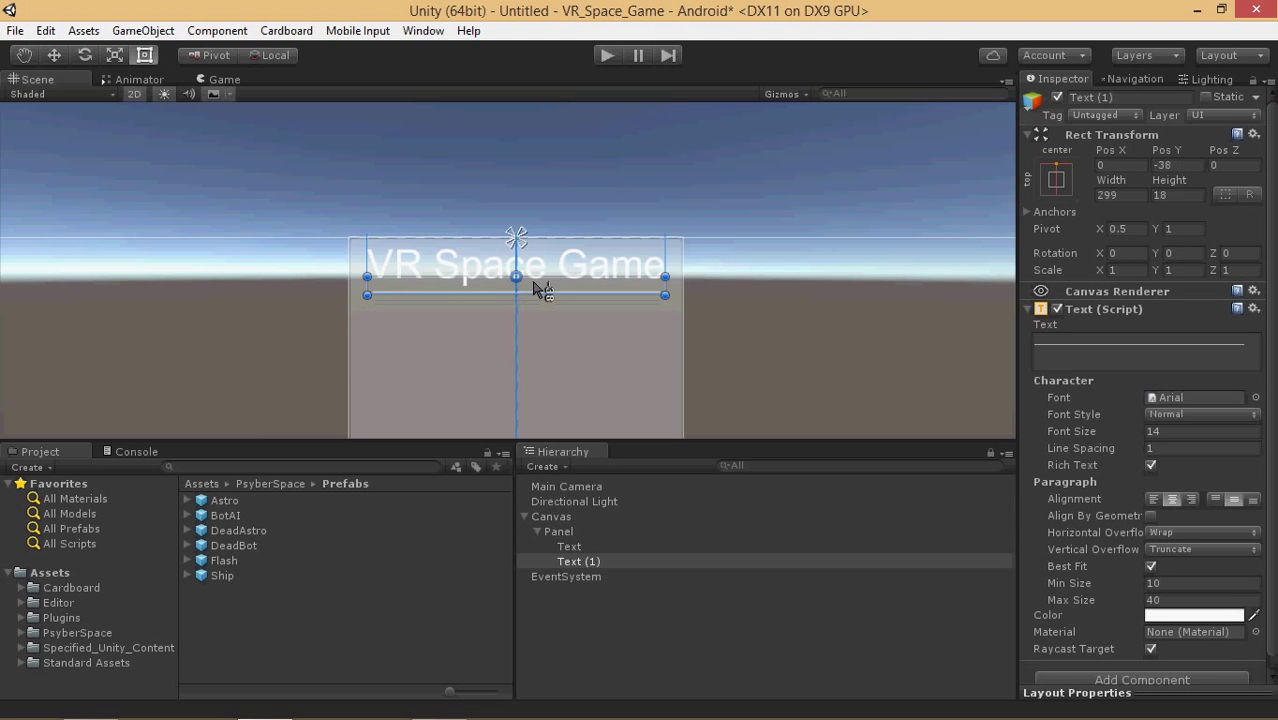
Make the divider text a child of the title text in the hierarchy.
left_click(430, 177)
scroll(660, 190, "down", 1)
scroll(602, 180, "up", 2)
mouse_move(602, 174)
middle_mouse_down()
mouse_move(611, 249)
mouse_move(602, 164)
middle_mouse_up()
scroll(607, 212, "down", 4)
middle_click_drag(612, 220, 628, 128)
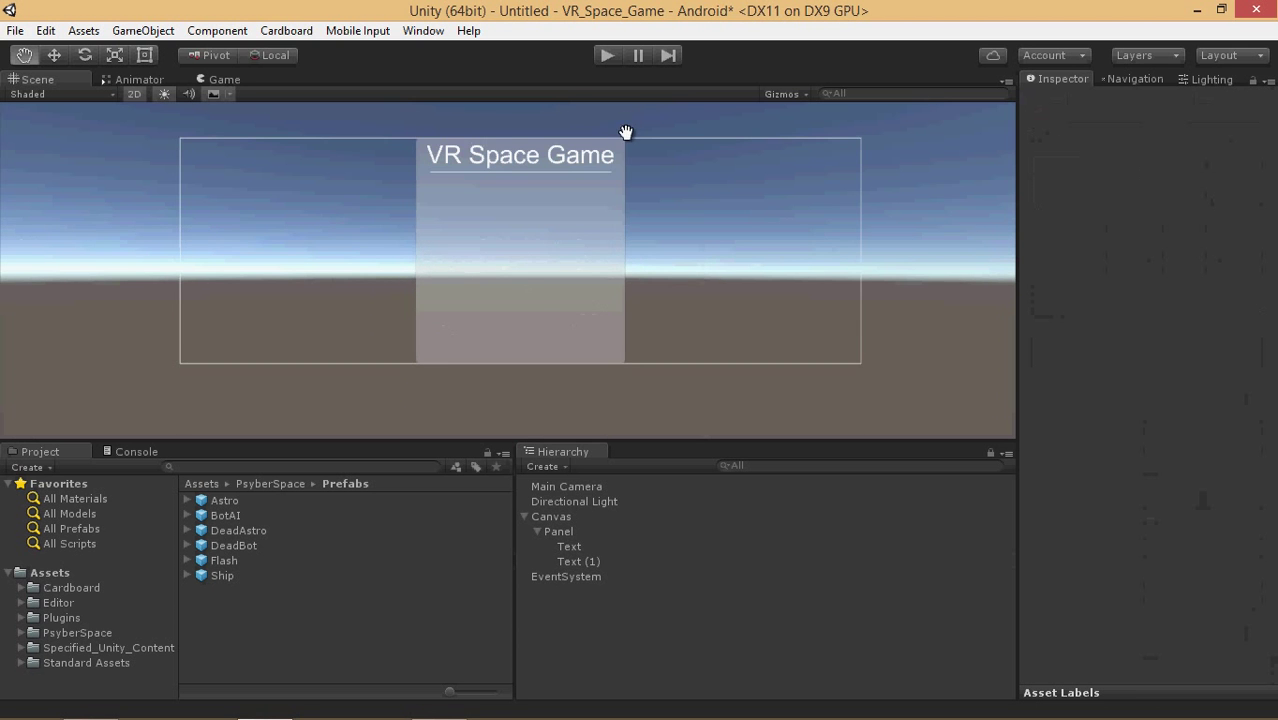
left_click_drag(577, 565, 569, 546)
left_click(569, 546)
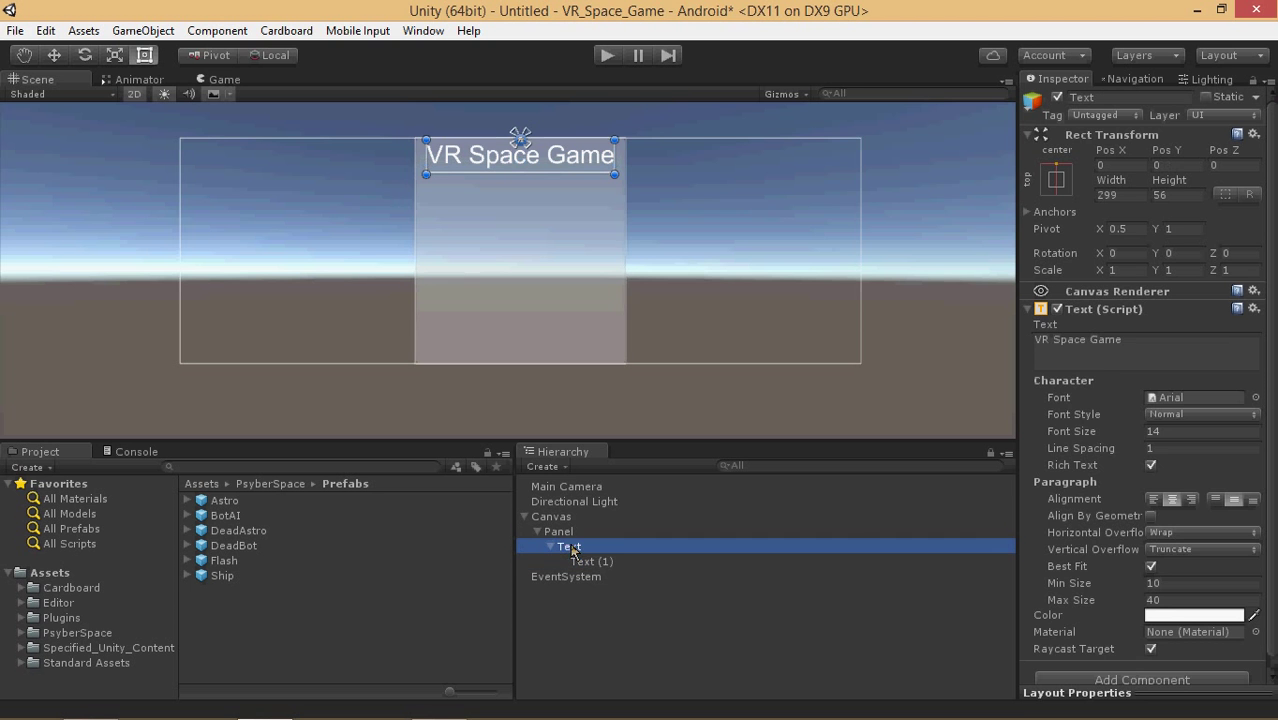
Add a UI button as a child of the Panel.
left_click(559, 531)
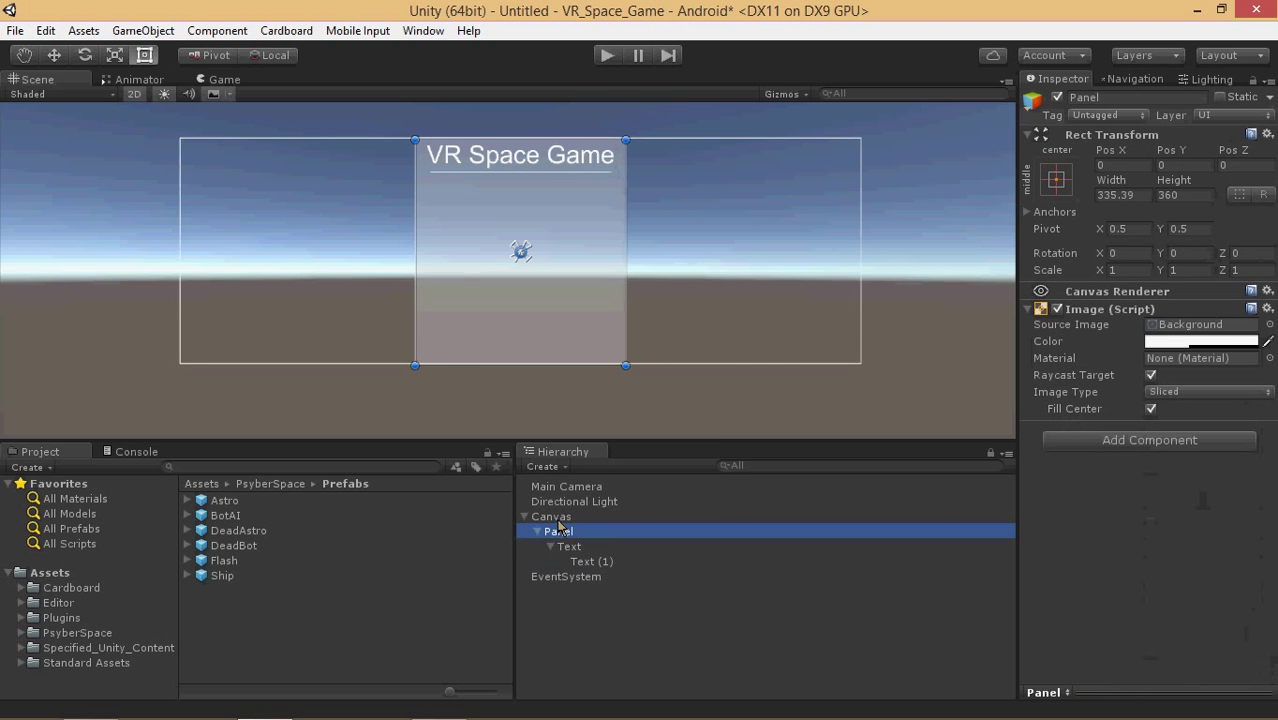
right_click(562, 533)
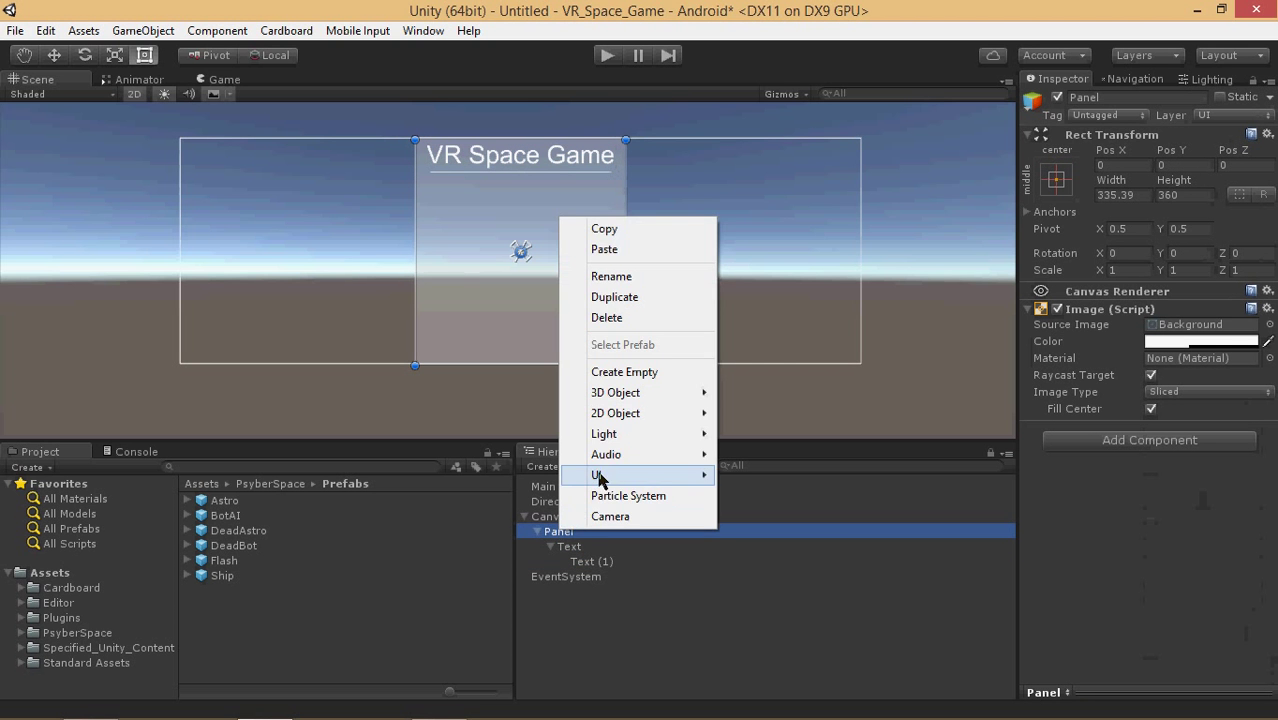
mouse_move(603, 478)
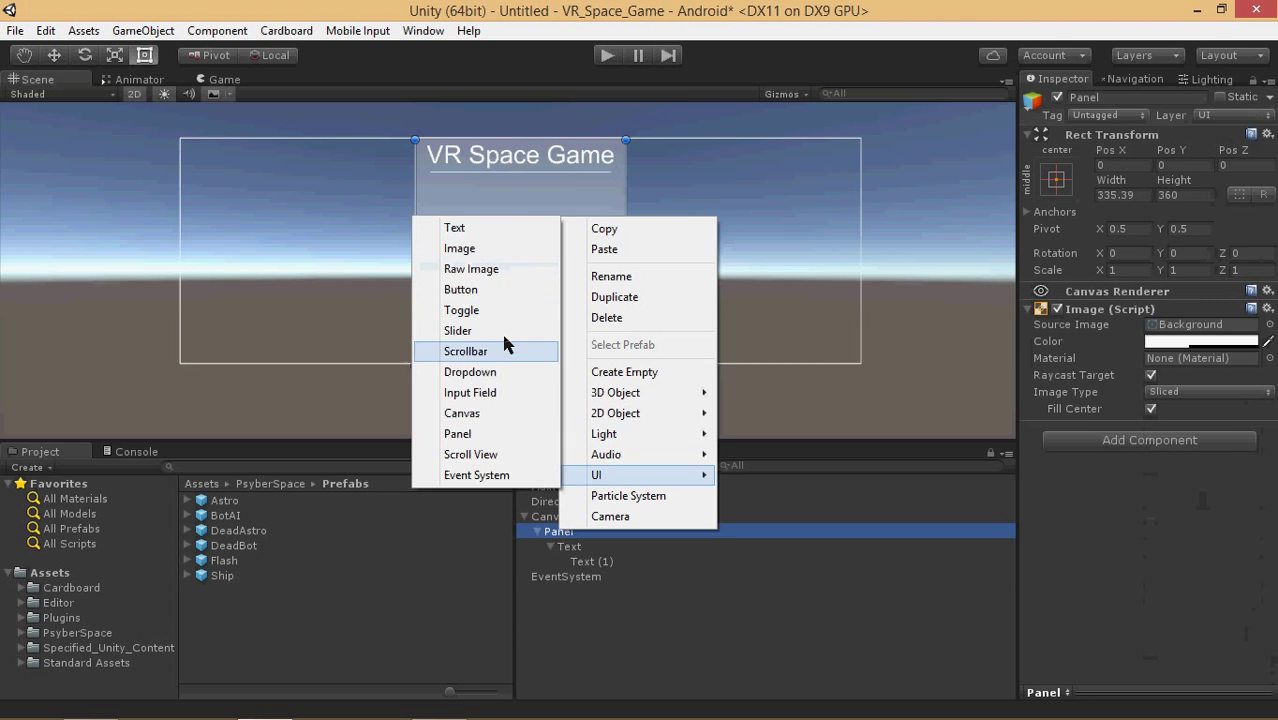
left_click(482, 288)
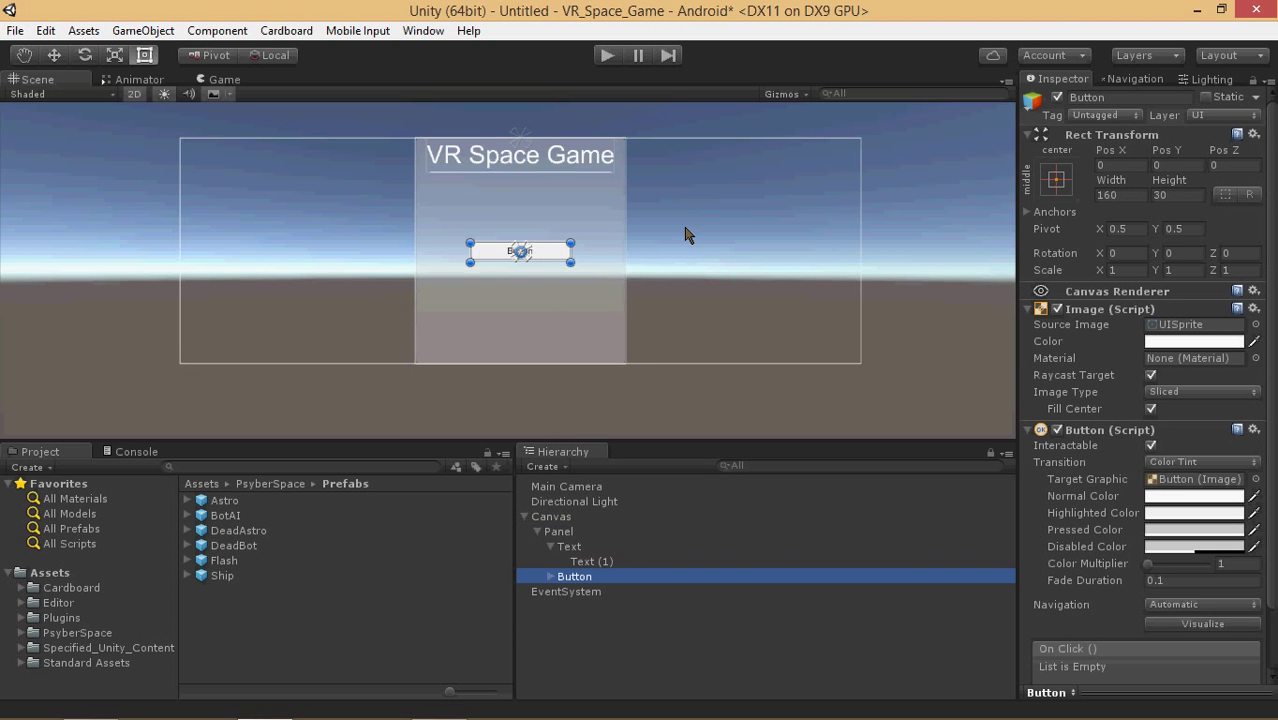
Anchor the button with its pivot to the panel's top center and place it below the divider at Pos Y -93, sized 248 by 46.
left_click(1058, 182)
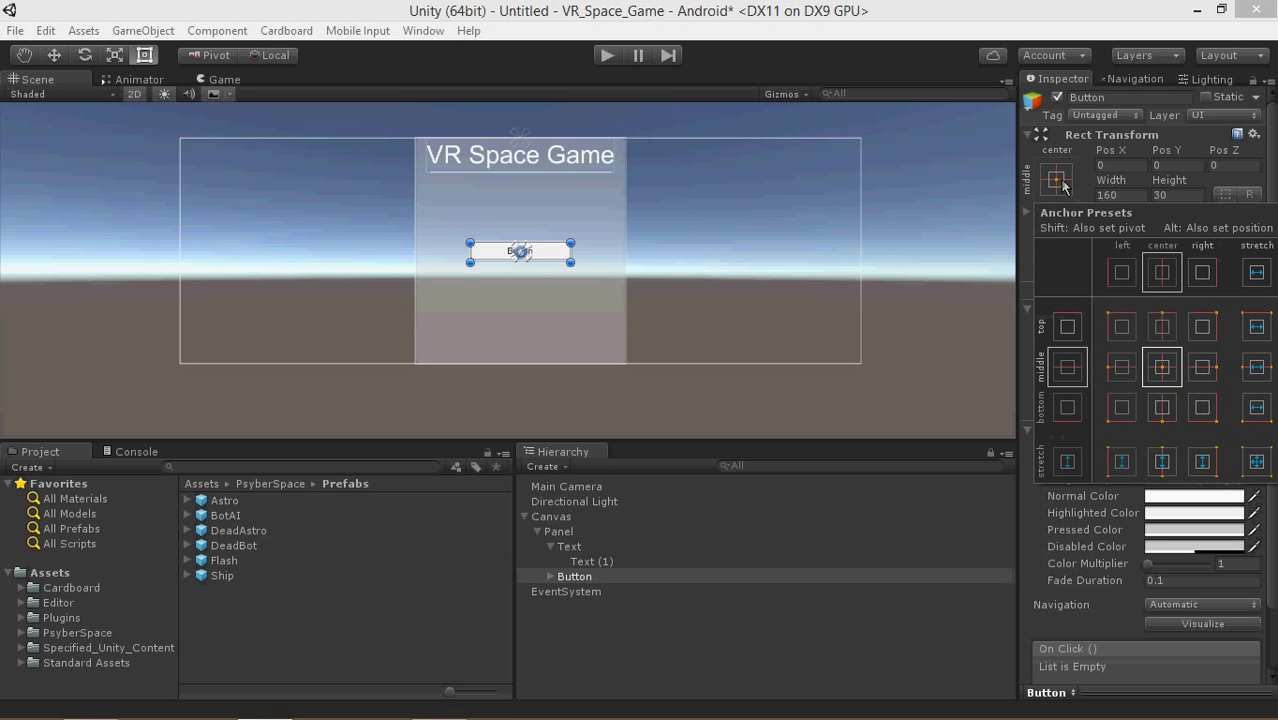
left_click(1162, 326, "alt")
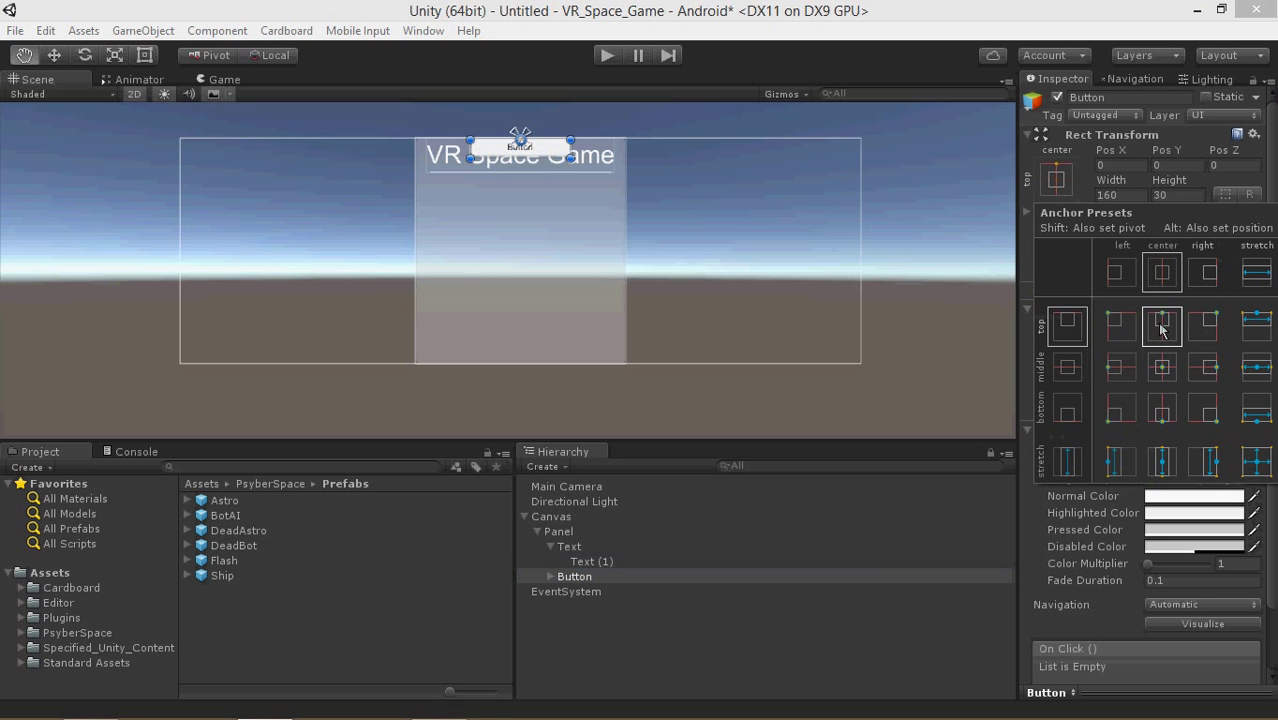
left_click(552, 152)
left_click_drag(552, 154, 557, 228)
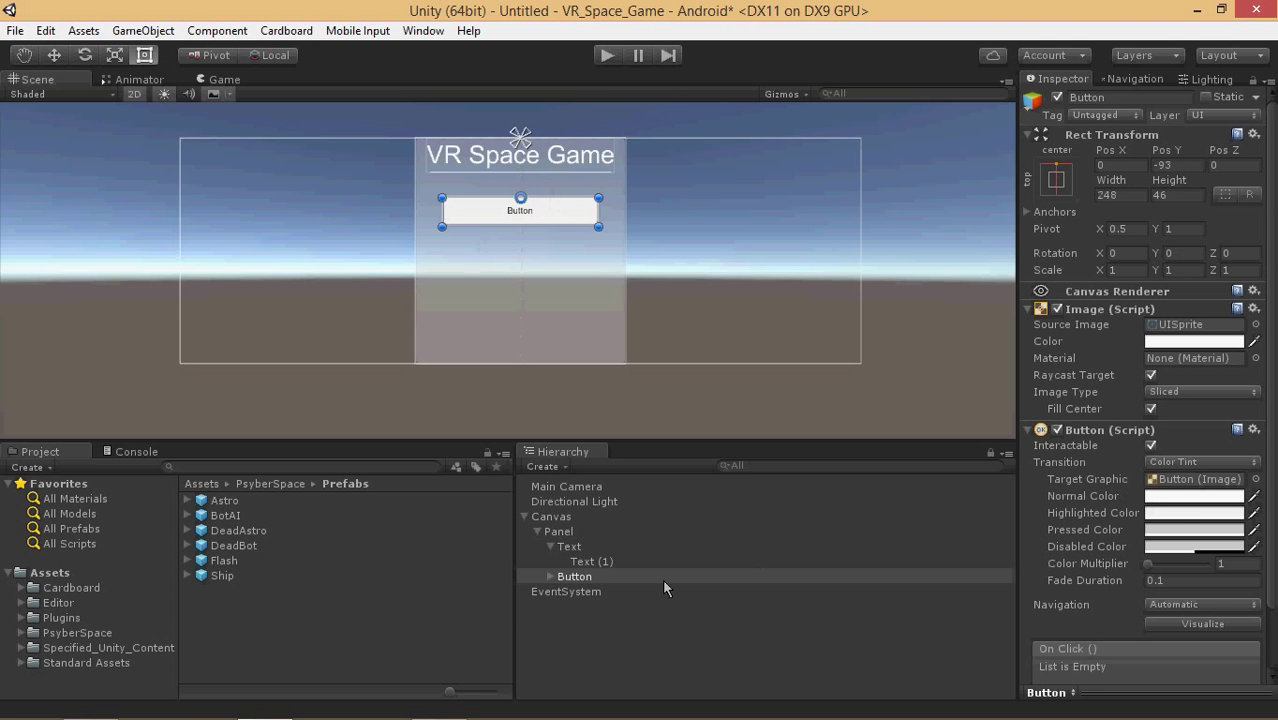
Change the button's label text to "Start Gane" and enable Best Fit.
left_click(550, 576)
left_click(582, 591)
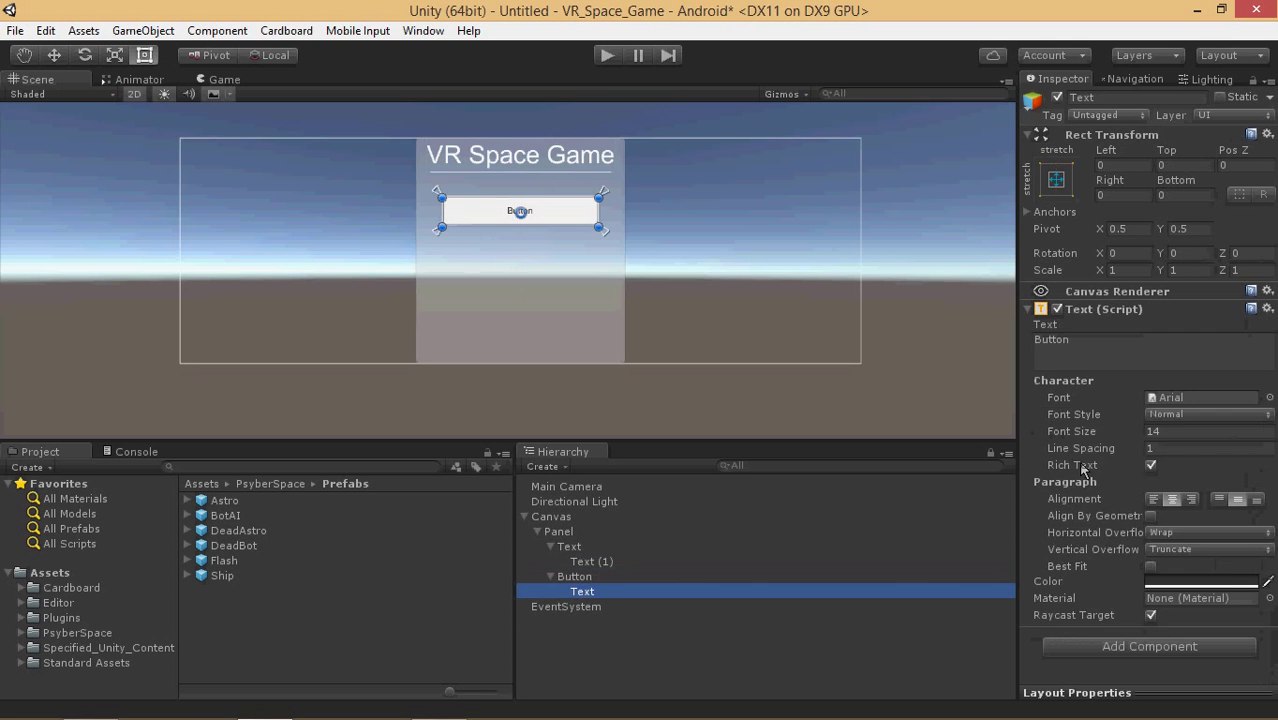
left_click(1103, 368)
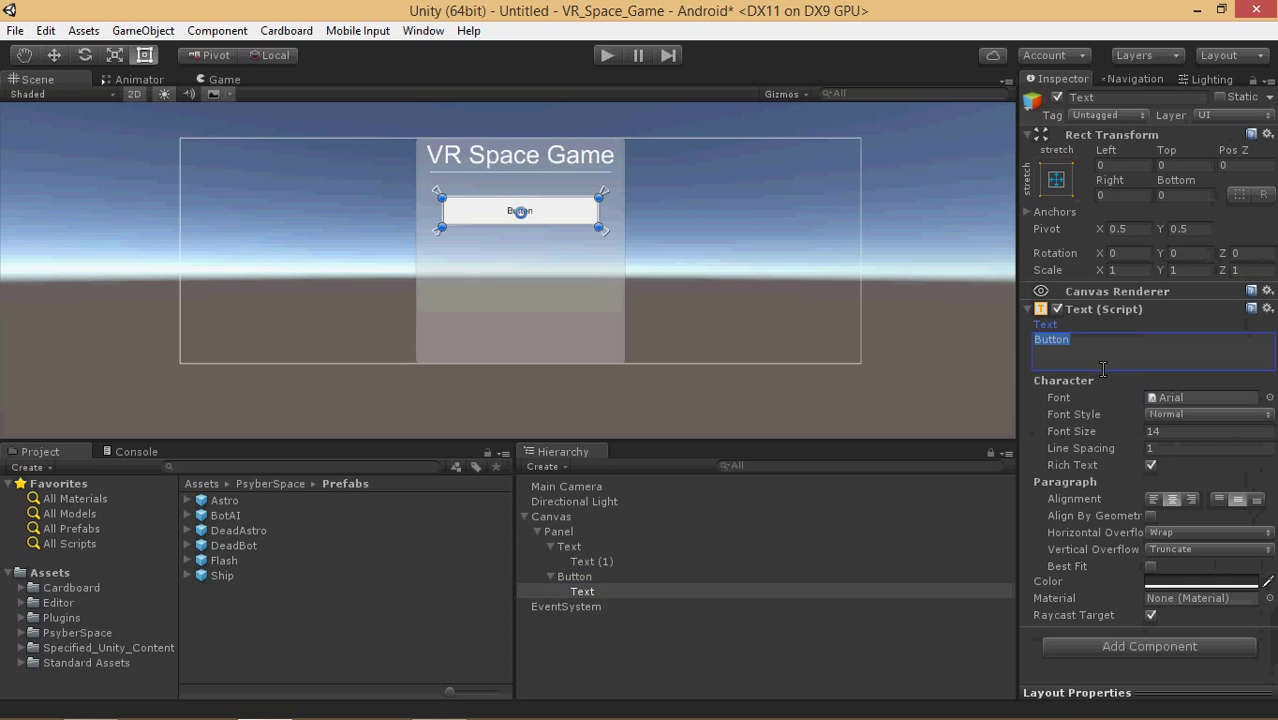
type("Start Gane")
left_click(1151, 566)
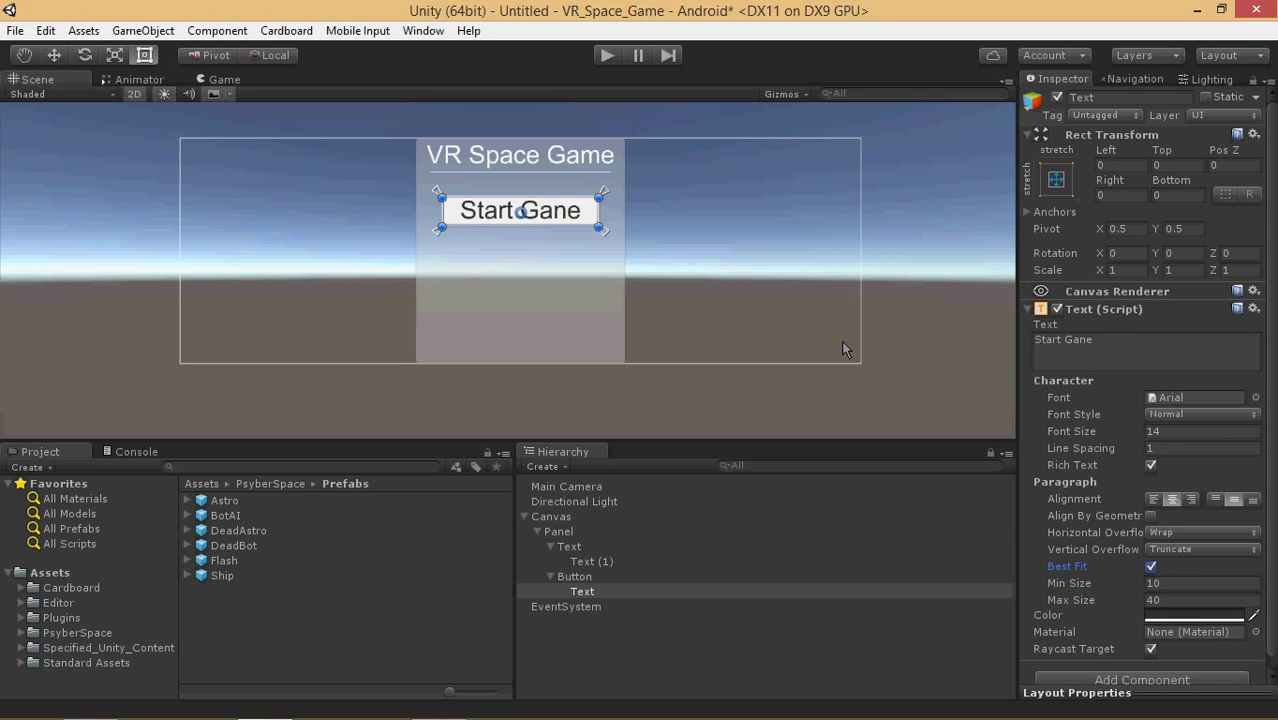
Color the button's label text white.
left_click(1196, 614)
left_click_drag(1030, 430, 832, 175)
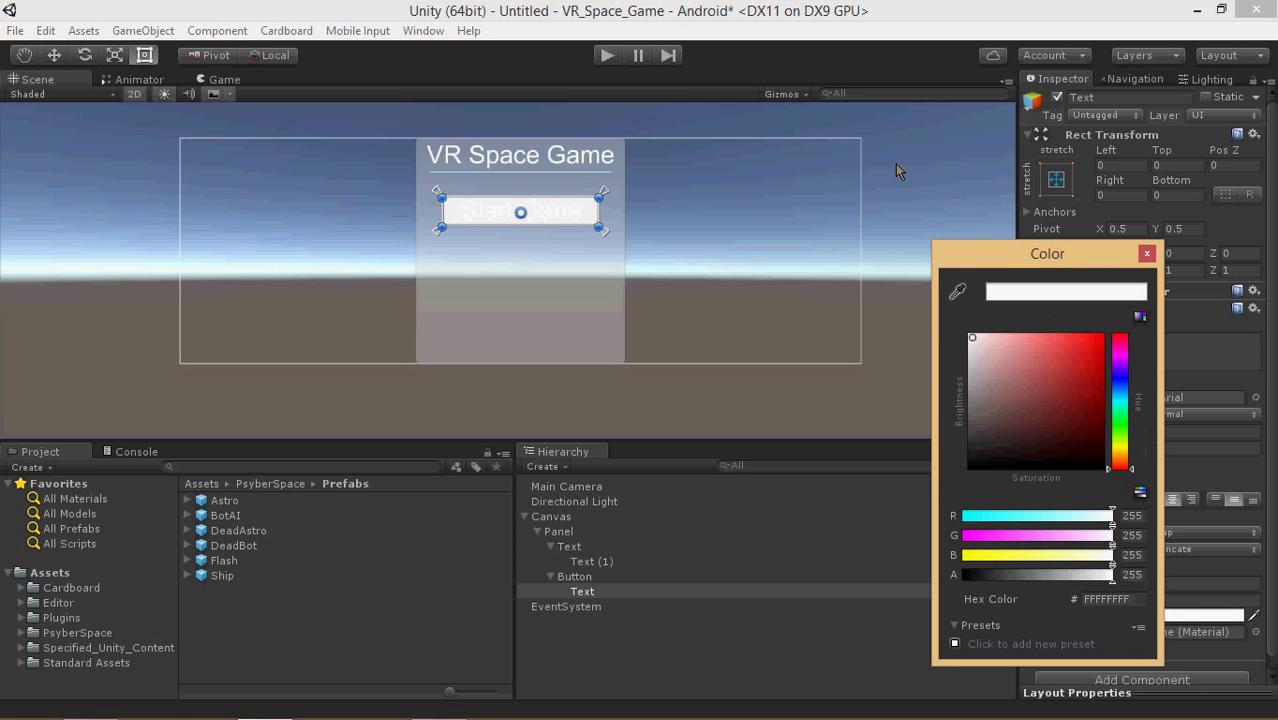
left_click(1146, 255)
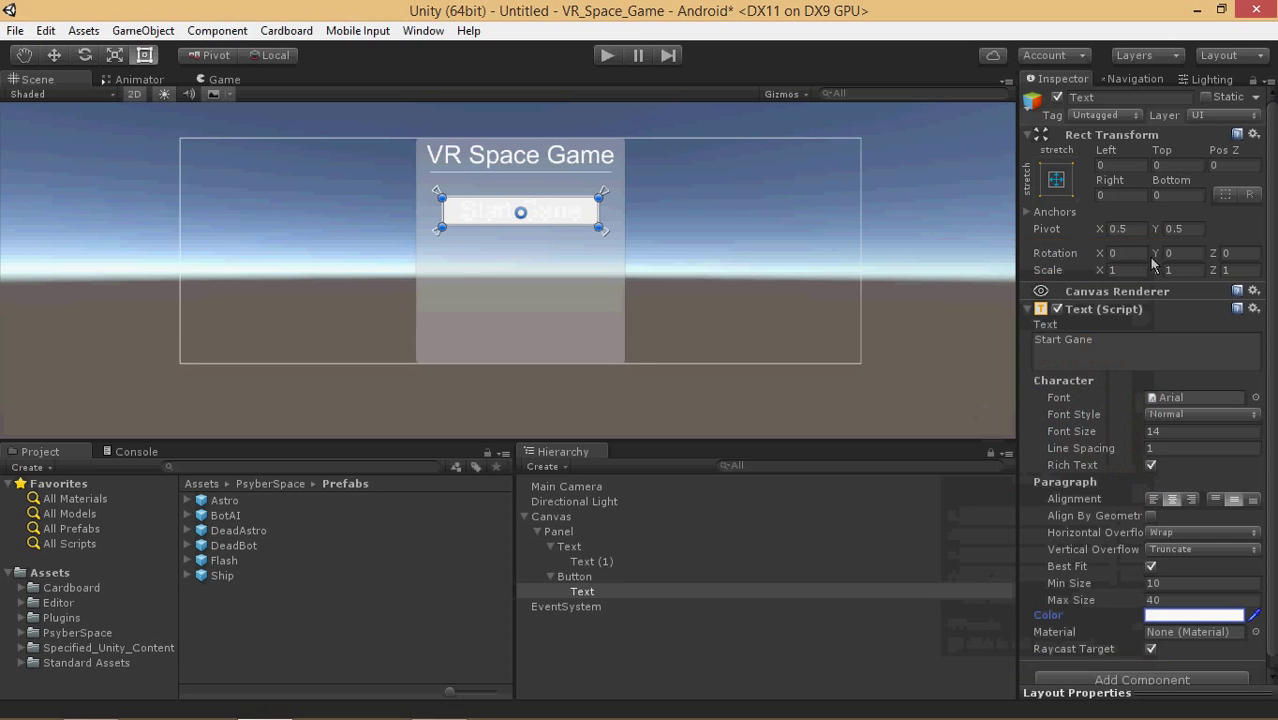
Rename the button object "Start" and lower its Normal Color alpha to about 106.
left_click(597, 579)
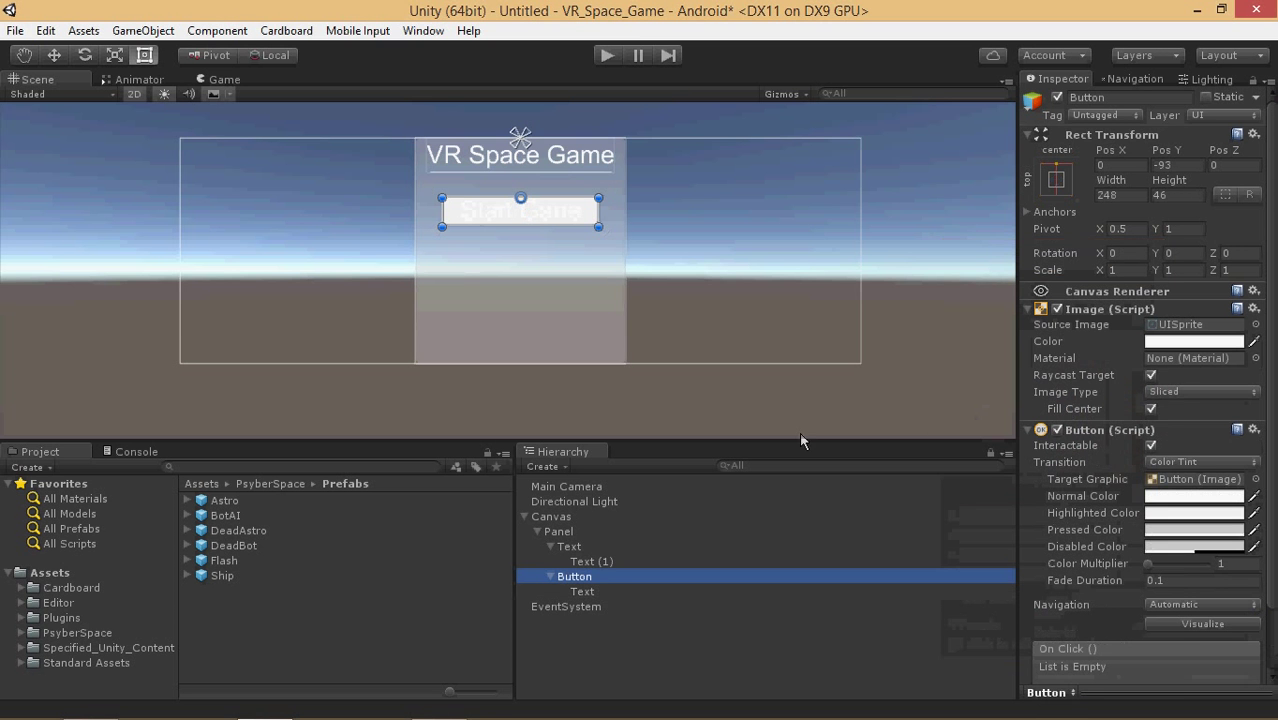
left_click(1143, 100)
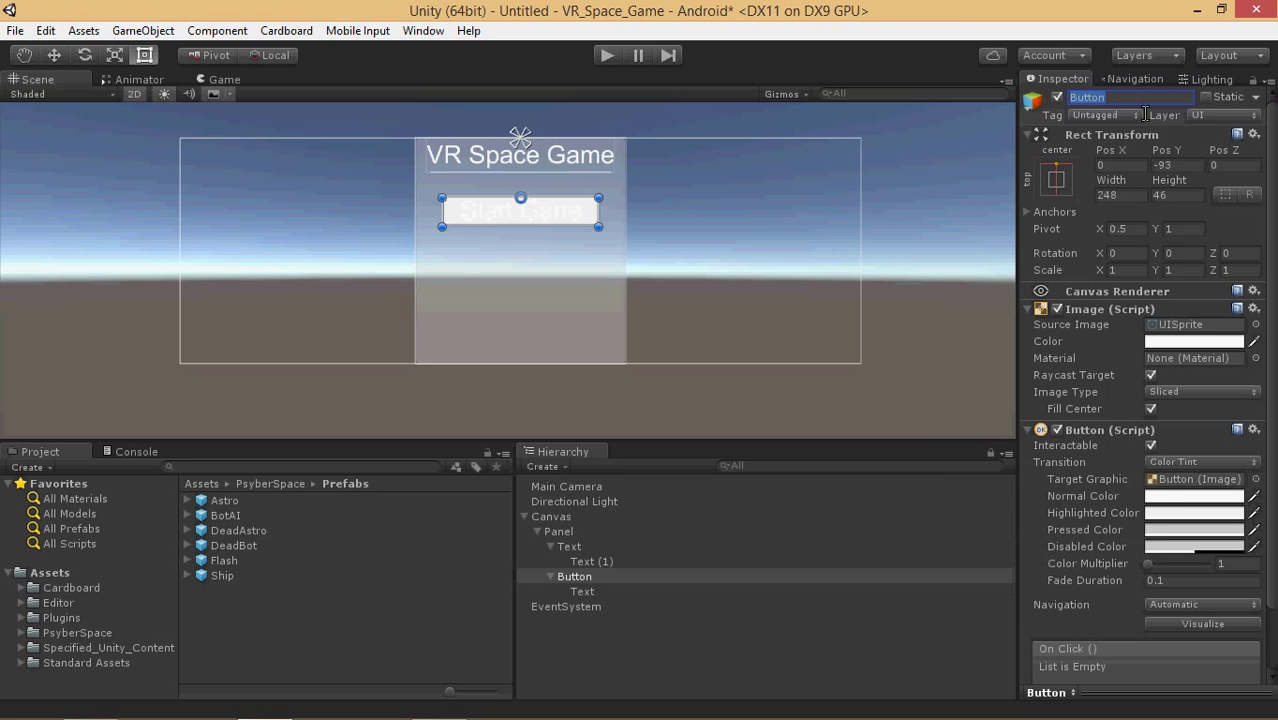
type("Start")
key("Return")
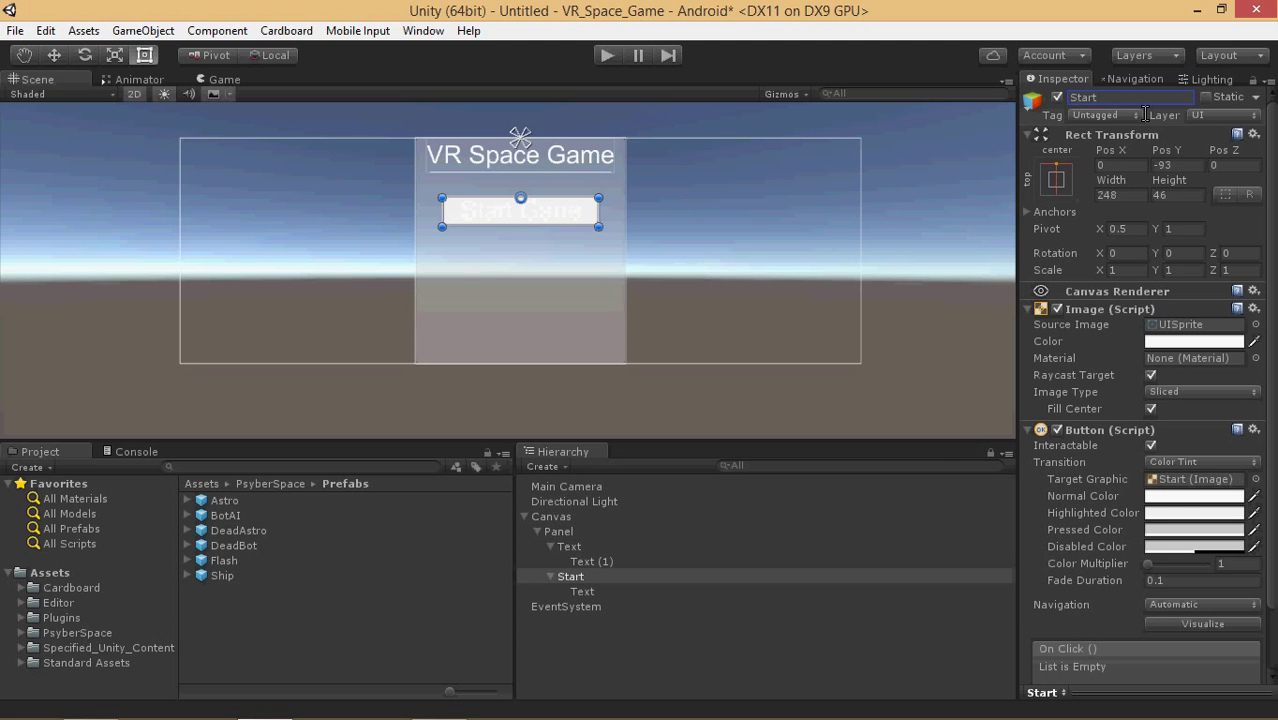
left_click(1172, 497)
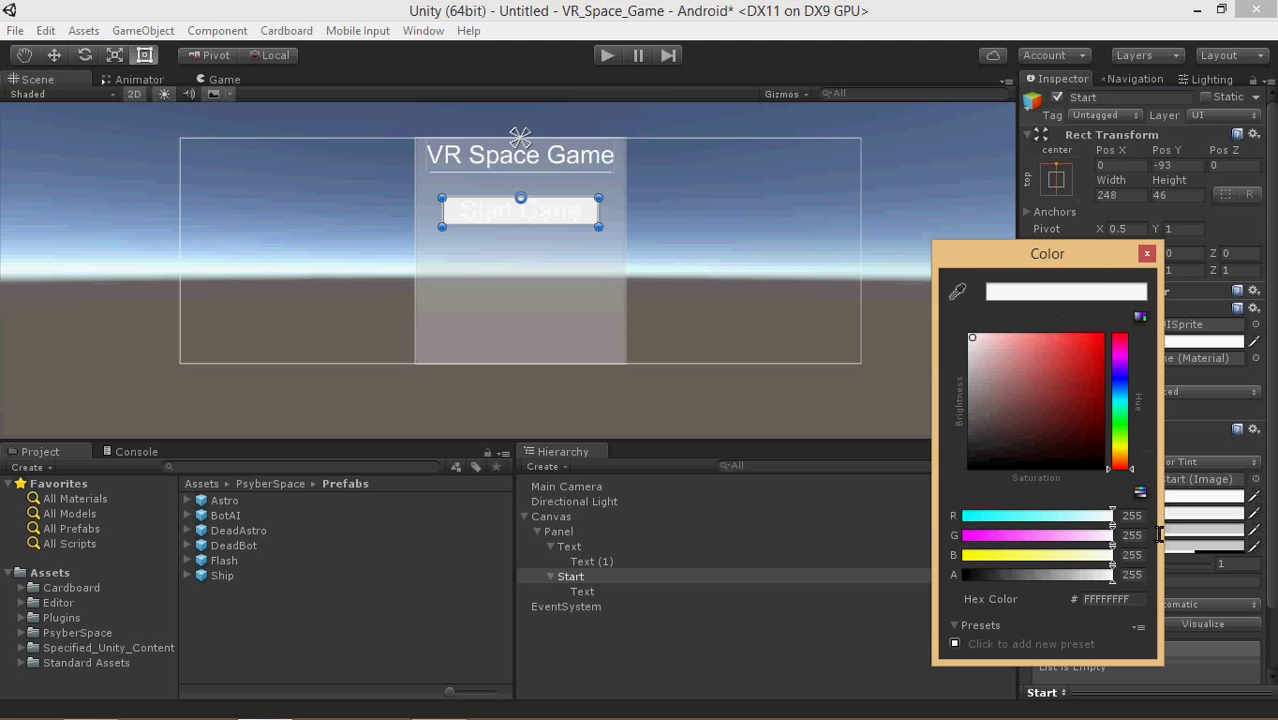
left_click_drag(1033, 574, 1024, 590)
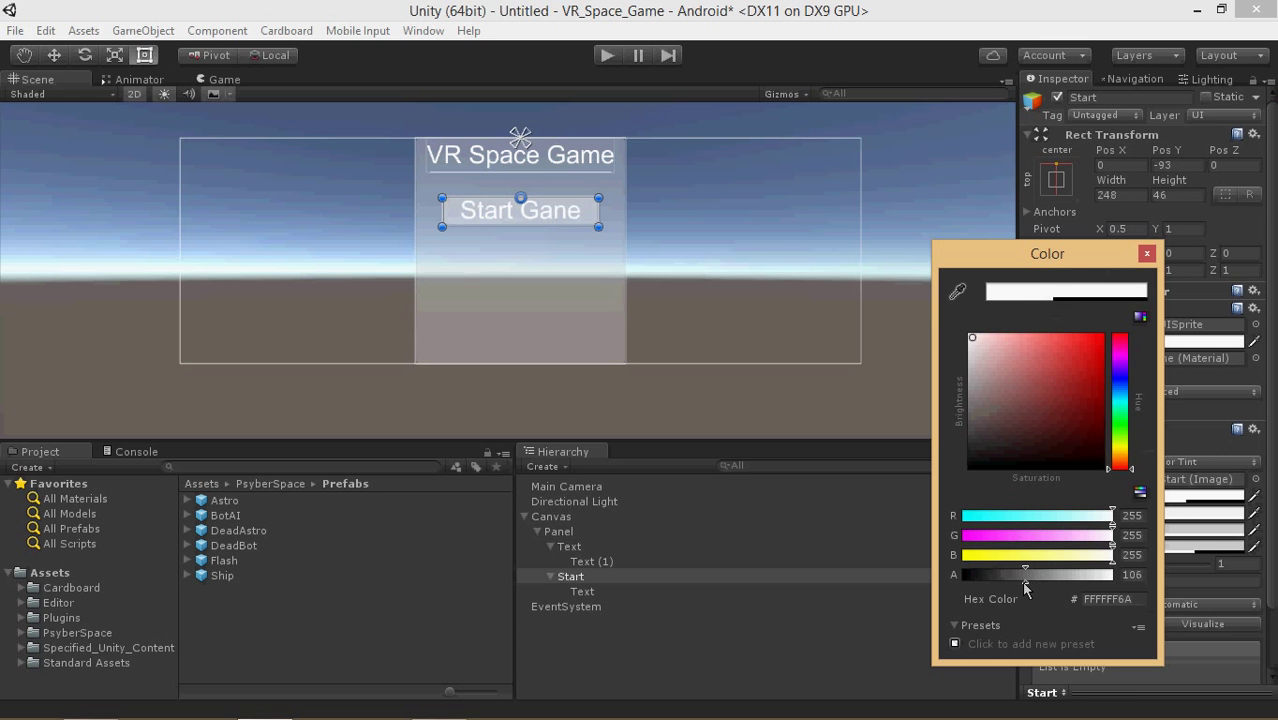
Correct the Start button's label to "Start Game".
left_click(602, 580)
left_click(588, 591)
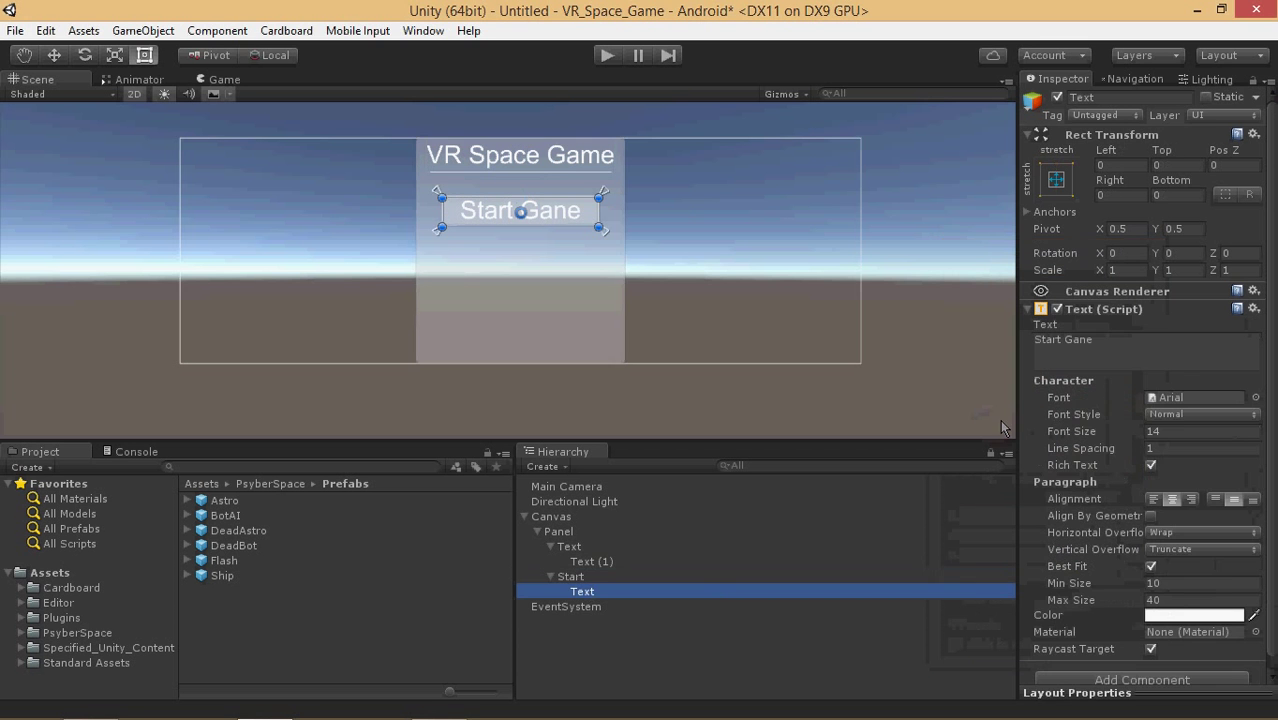
left_click(1148, 346)
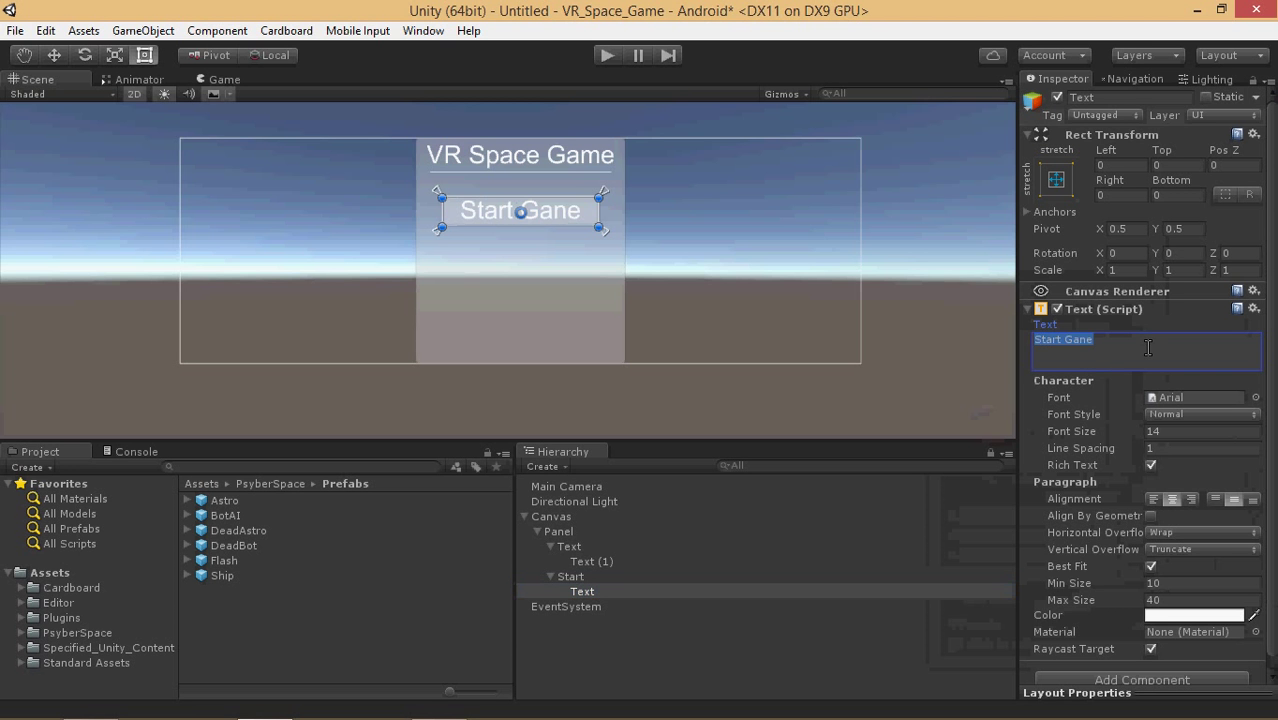
type("Start Game")
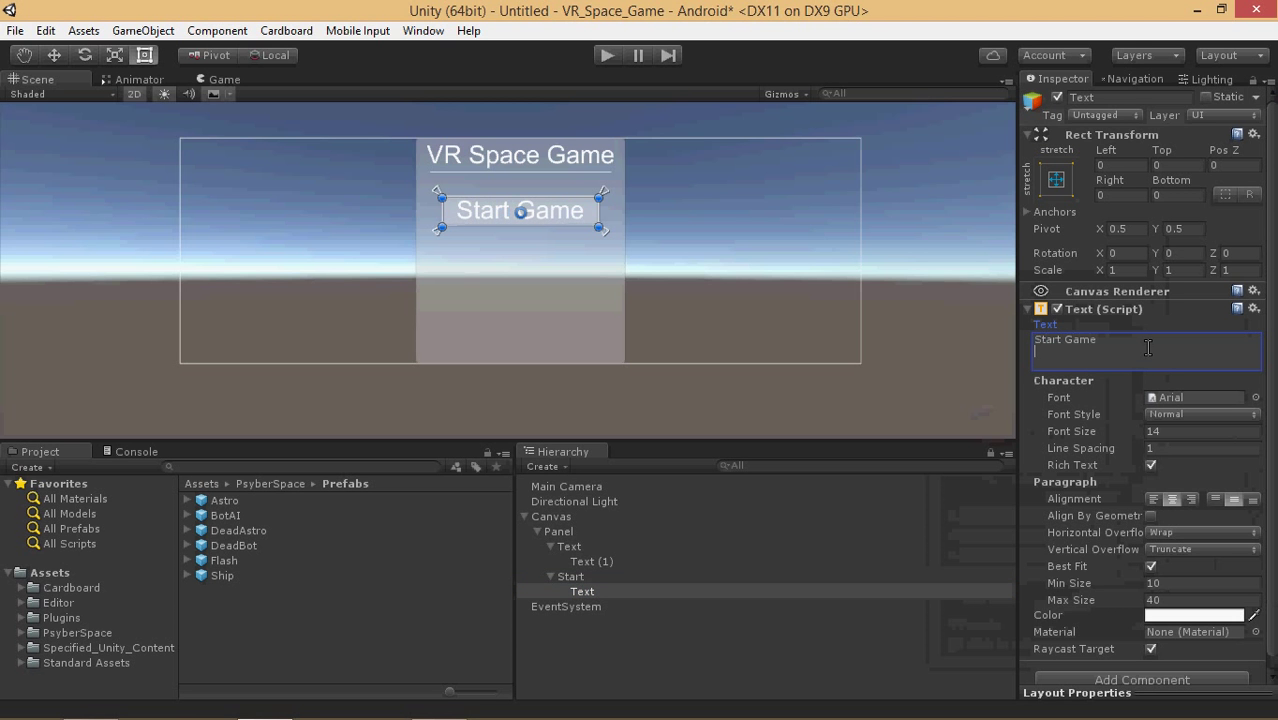
Color the Start button's label text medium gray.
left_click(568, 576)
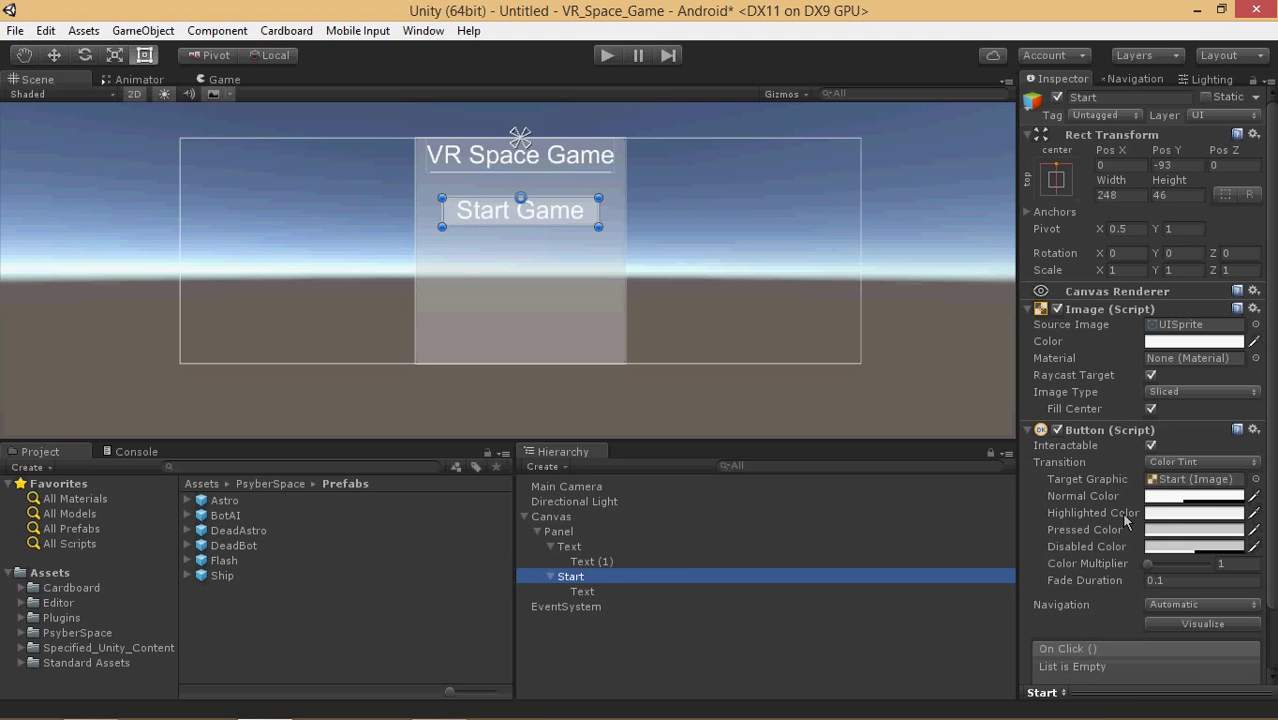
left_click(607, 591)
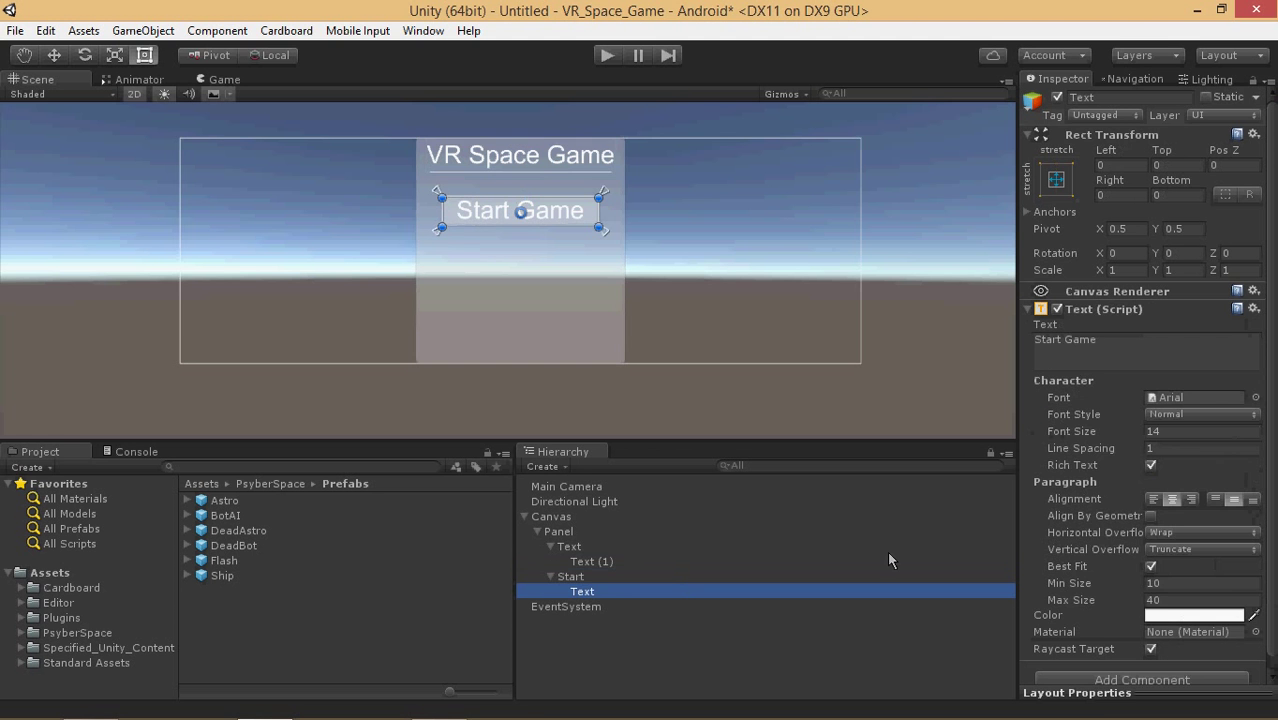
left_click(1147, 612)
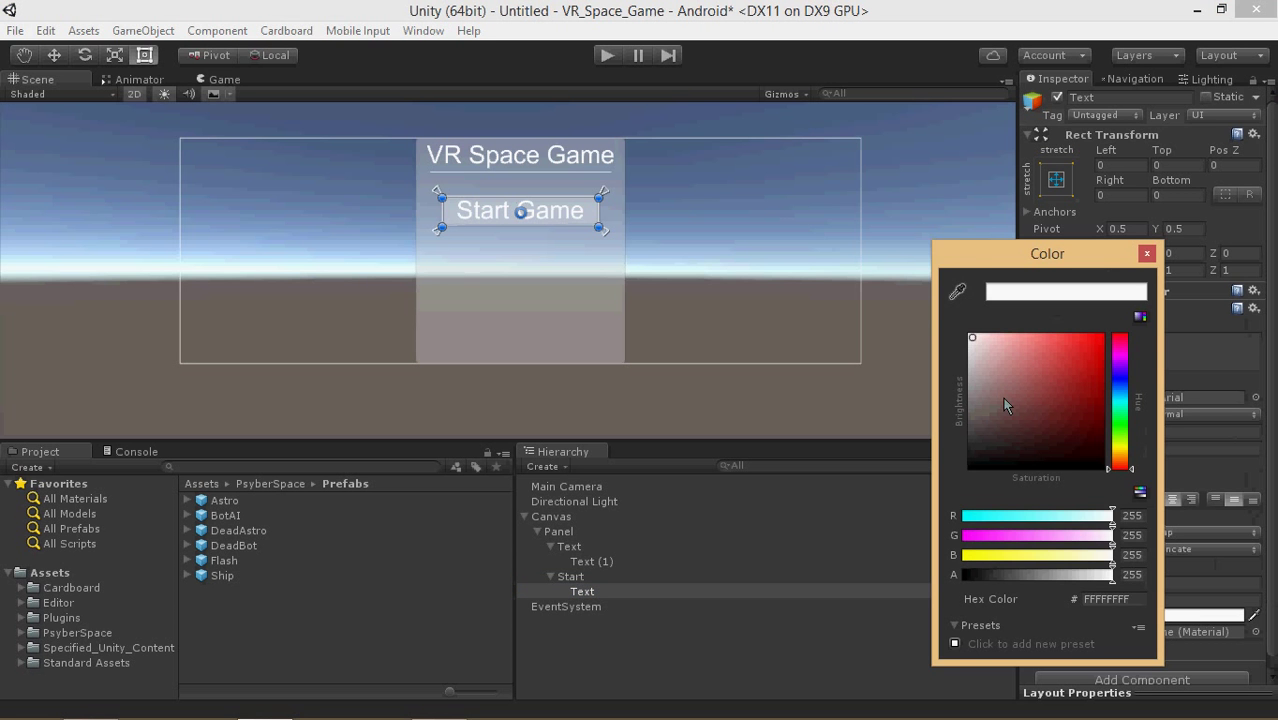
mouse_move(974, 380)
left_mouse_down()
mouse_move(963, 372)
mouse_move(954, 393)
mouse_move(966, 381)
left_mouse_up()
left_click(1146, 254)
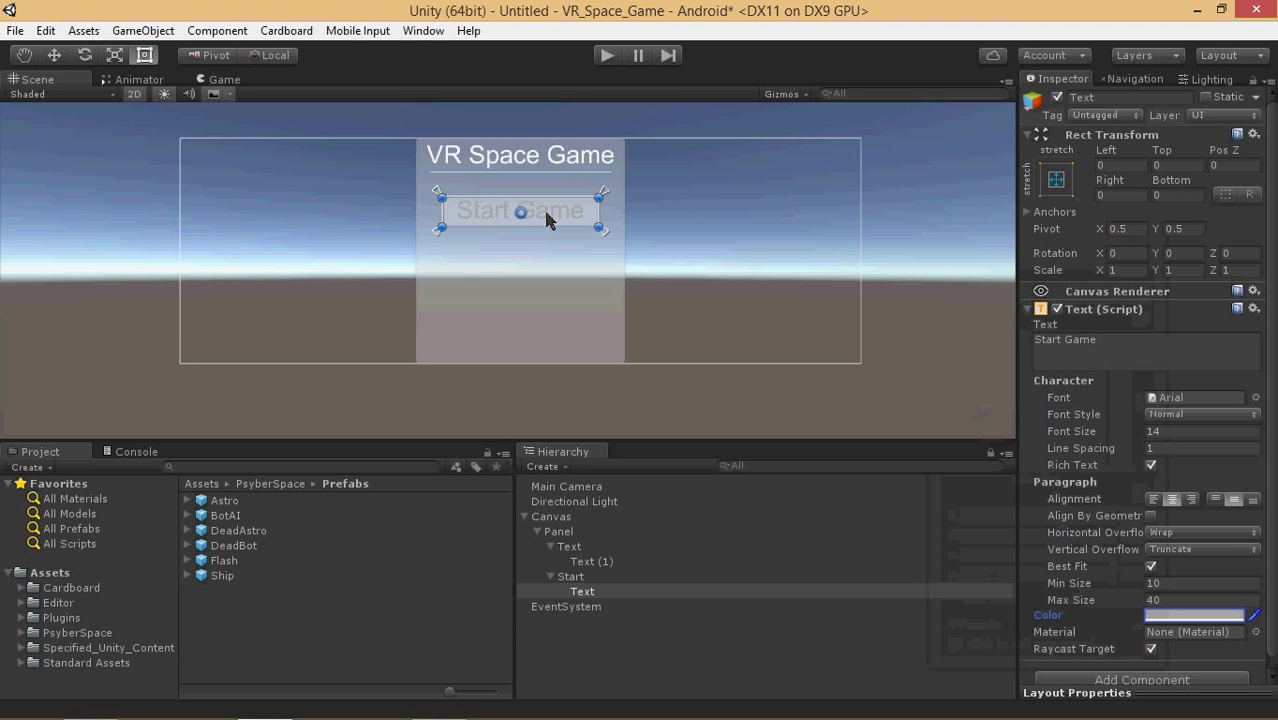
Play the scene to test how the Start Game button responds, and stop playback.
left_click(580, 578)
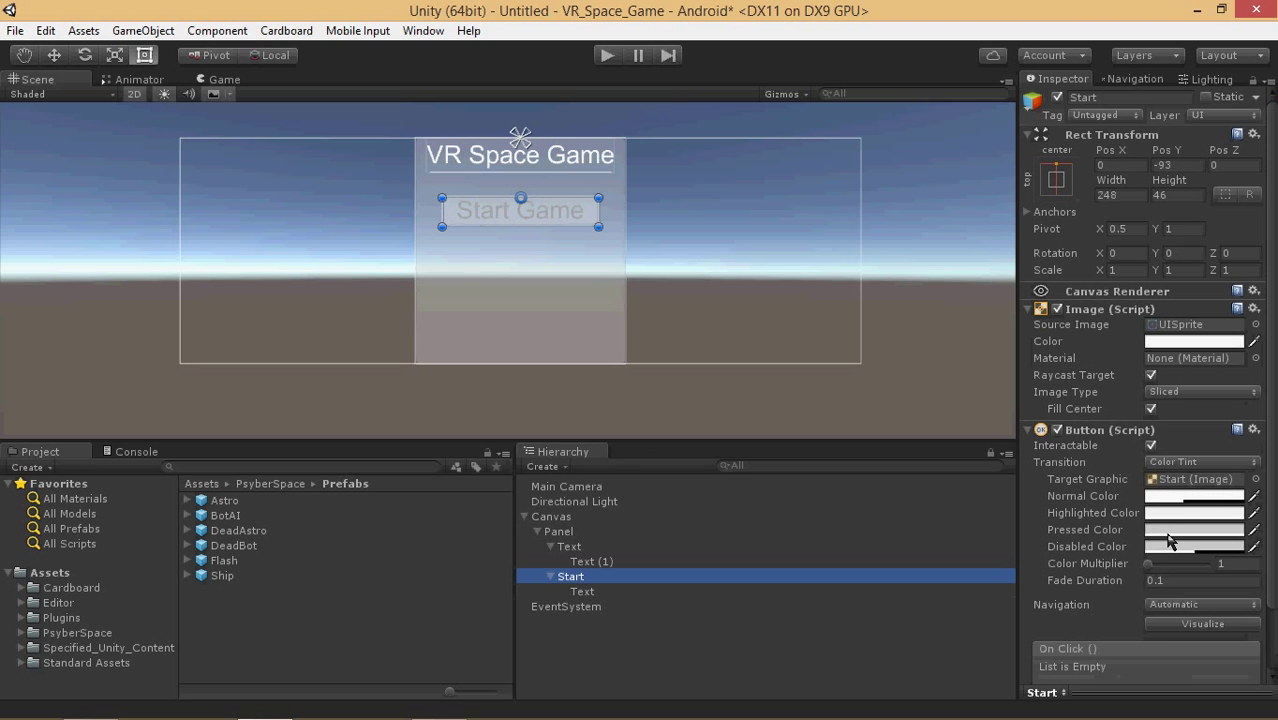
left_click(607, 56)
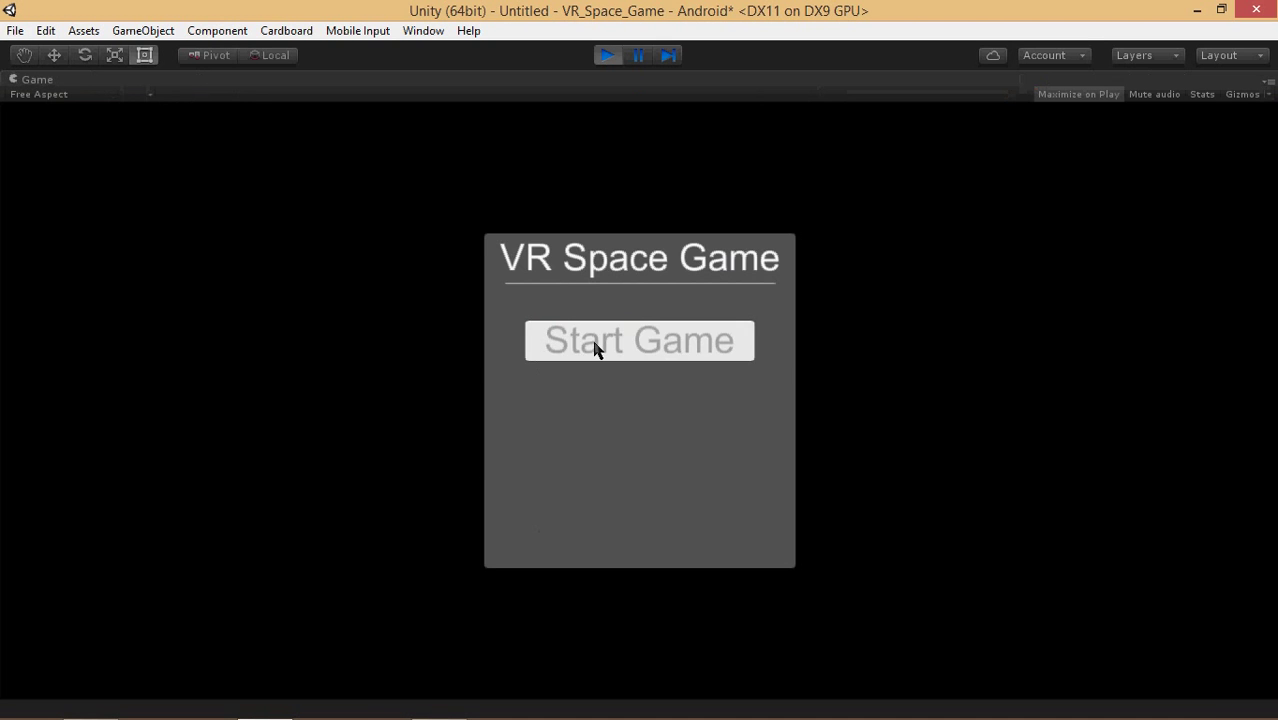
left_click(617, 344)
left_click(607, 55)
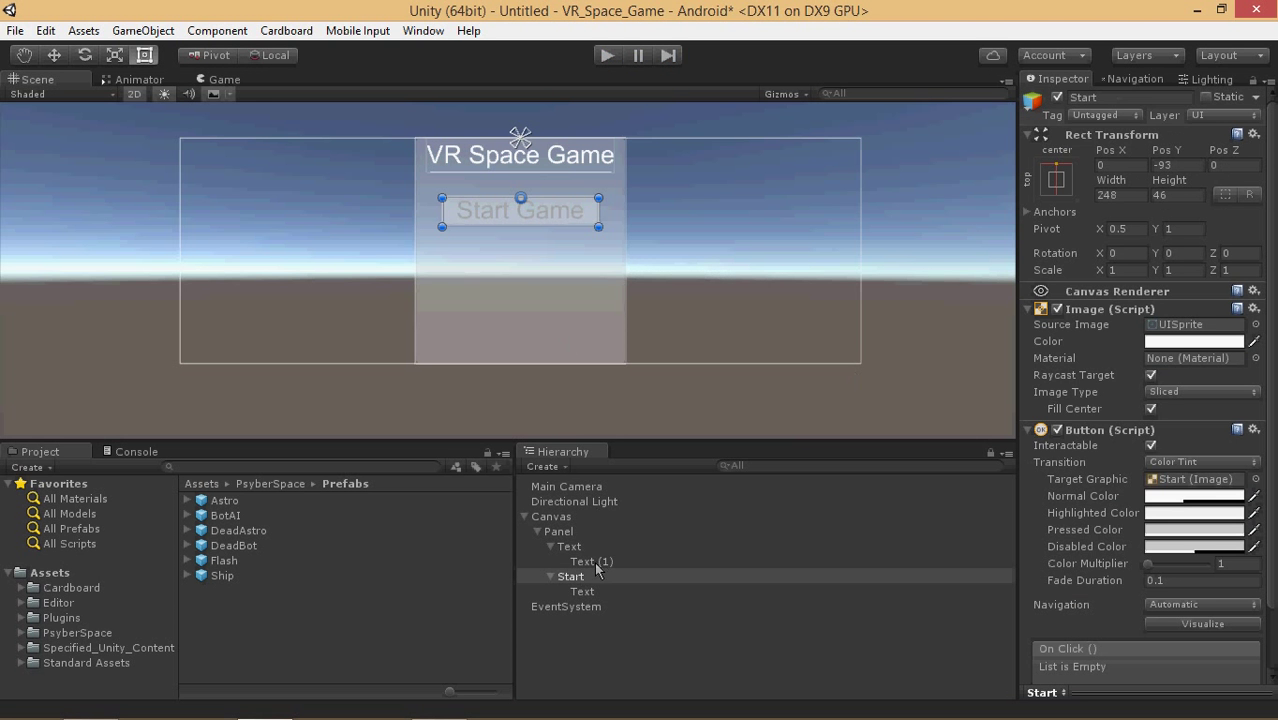
Duplicate the Start button and place the copy directly below the original at Pos Y -139.
left_click(575, 582)
left_click(549, 577)
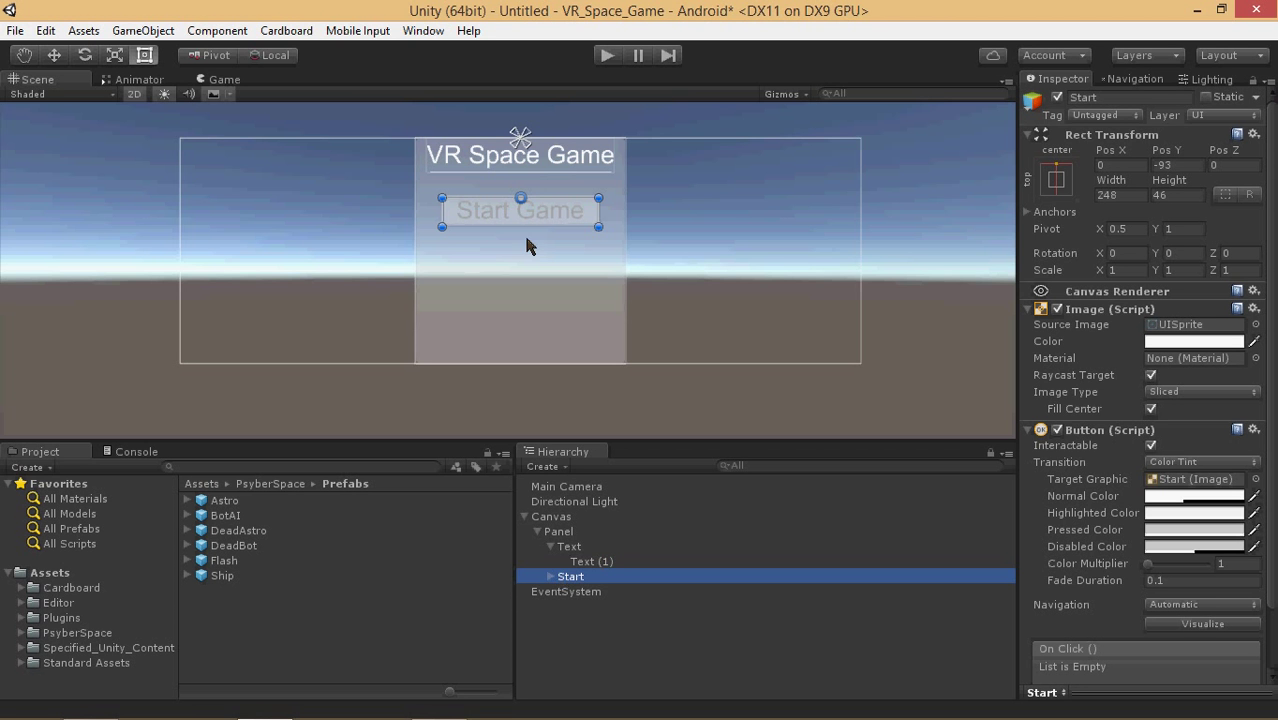
key("ctrl+d")
left_click_drag(553, 214, 555, 258)
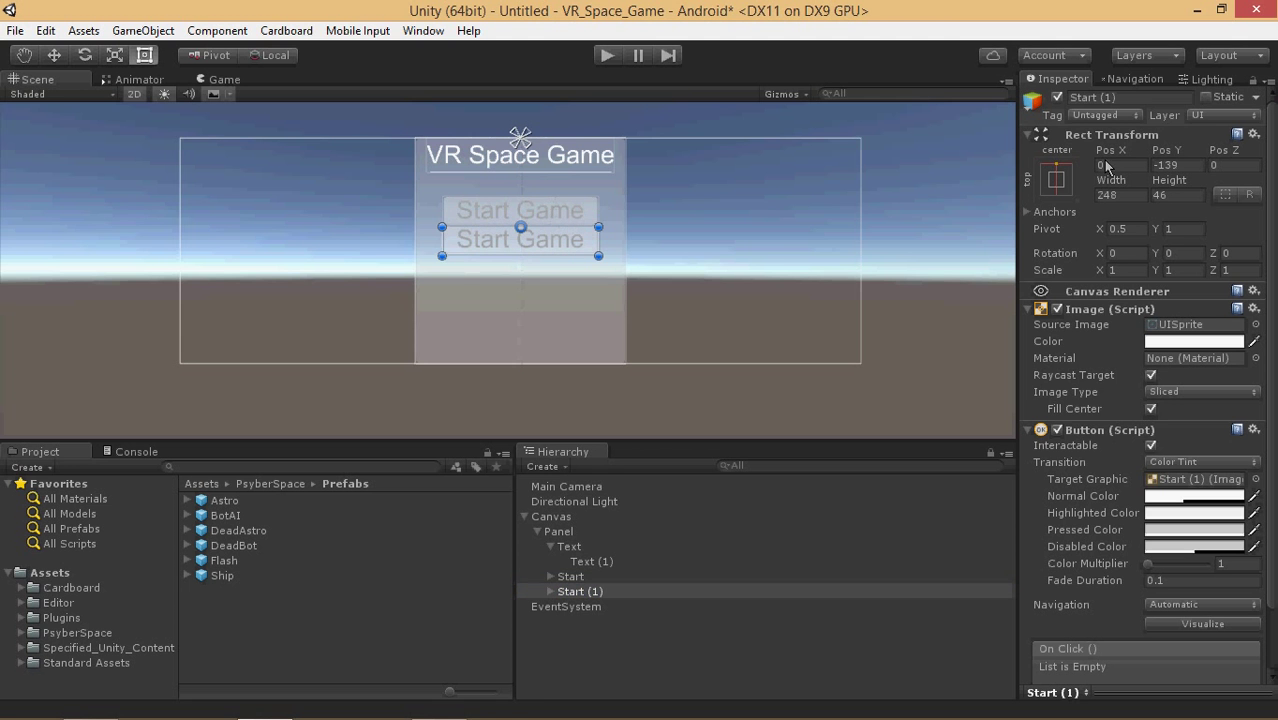
Rename the duplicated Start button as Levels and set its label text to "Level Select".
left_click(1145, 98)
type("S")
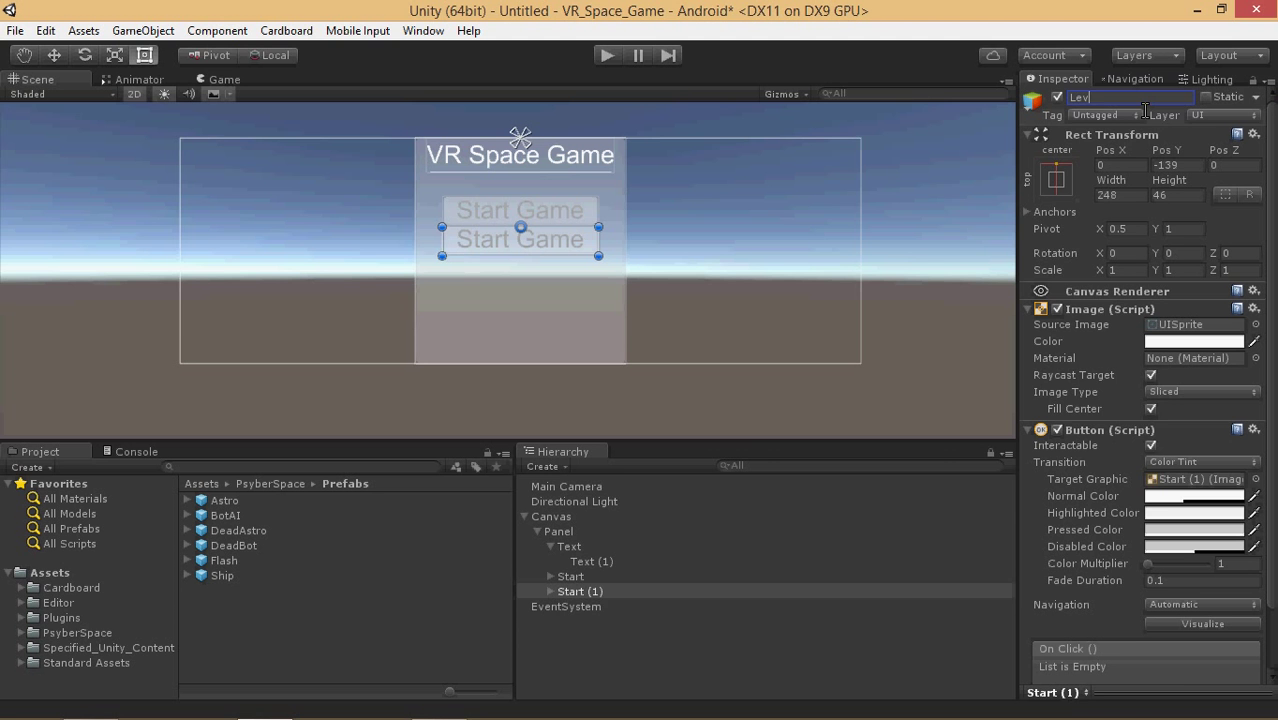
type("evels")
key("Return")
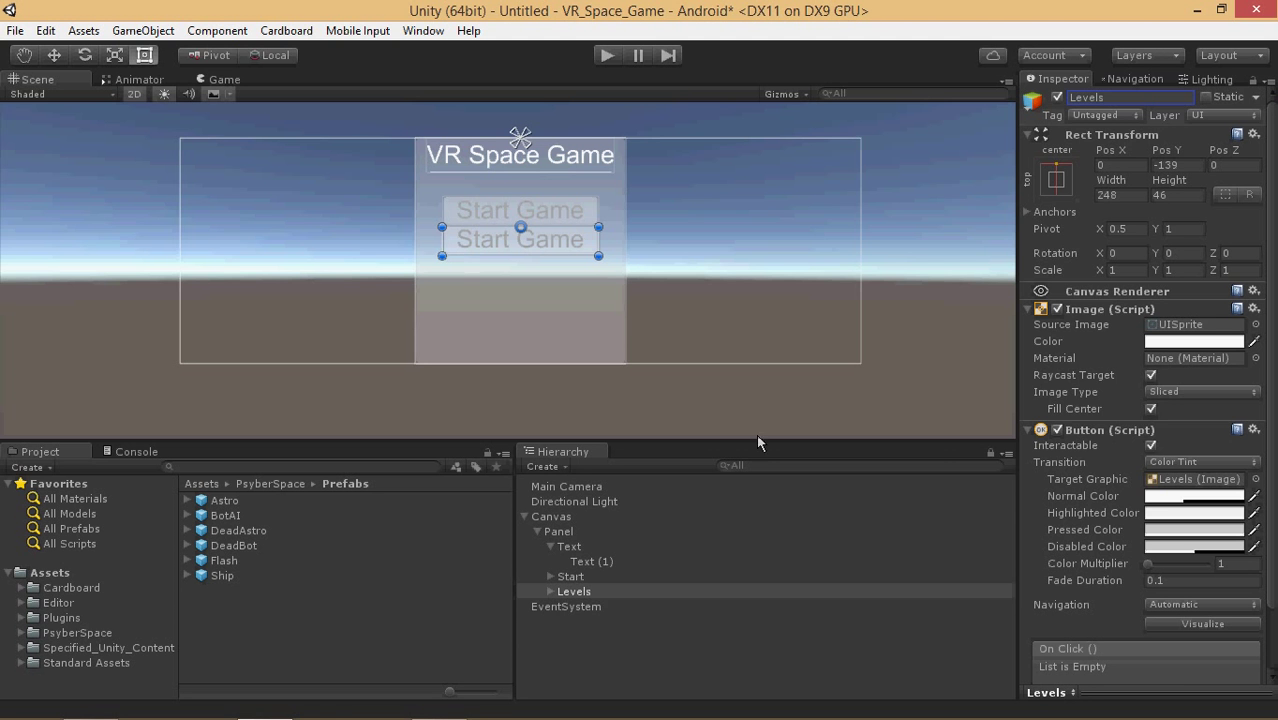
left_click(550, 592)
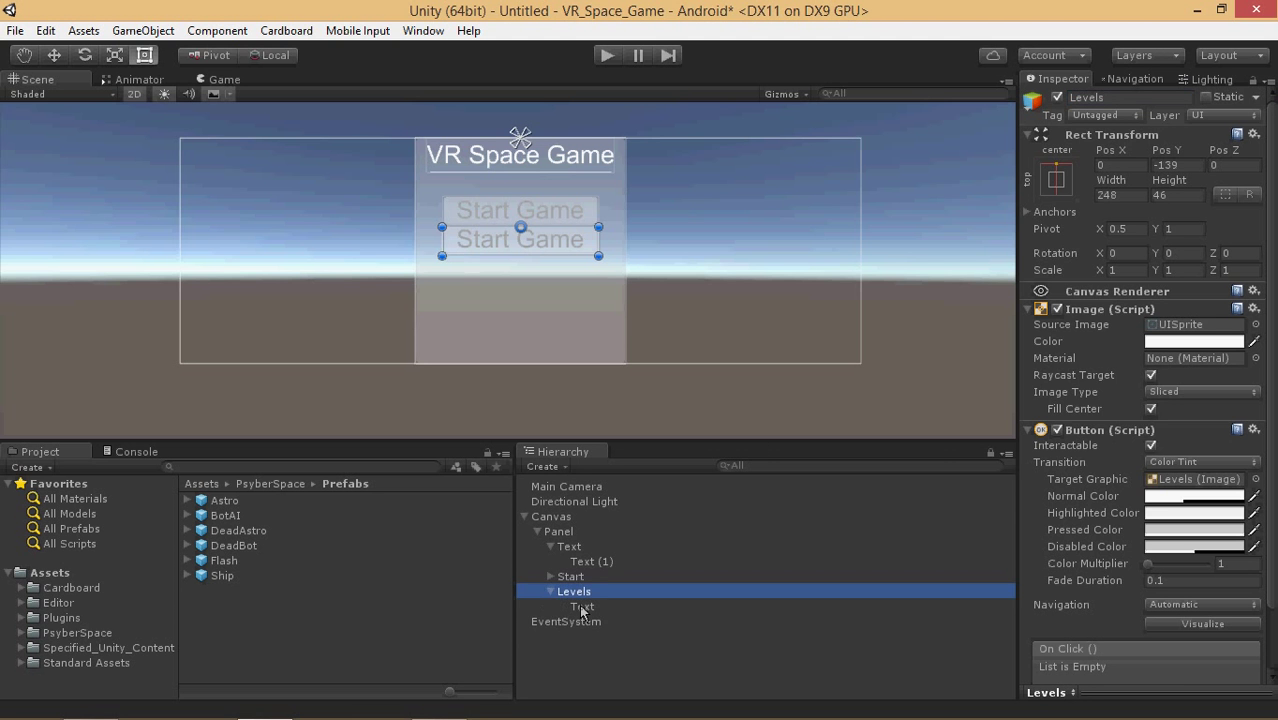
left_click(583, 608)
left_click_drag(1122, 342, 854, 310)
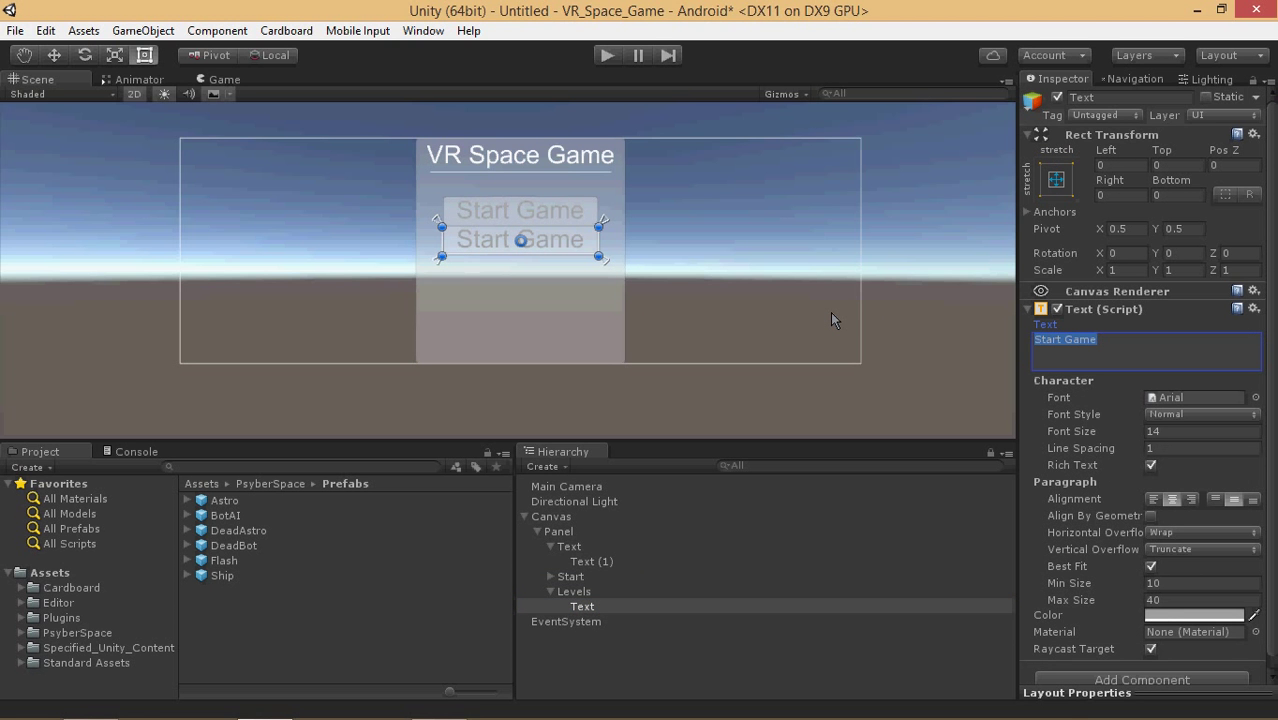
type("Level Select")
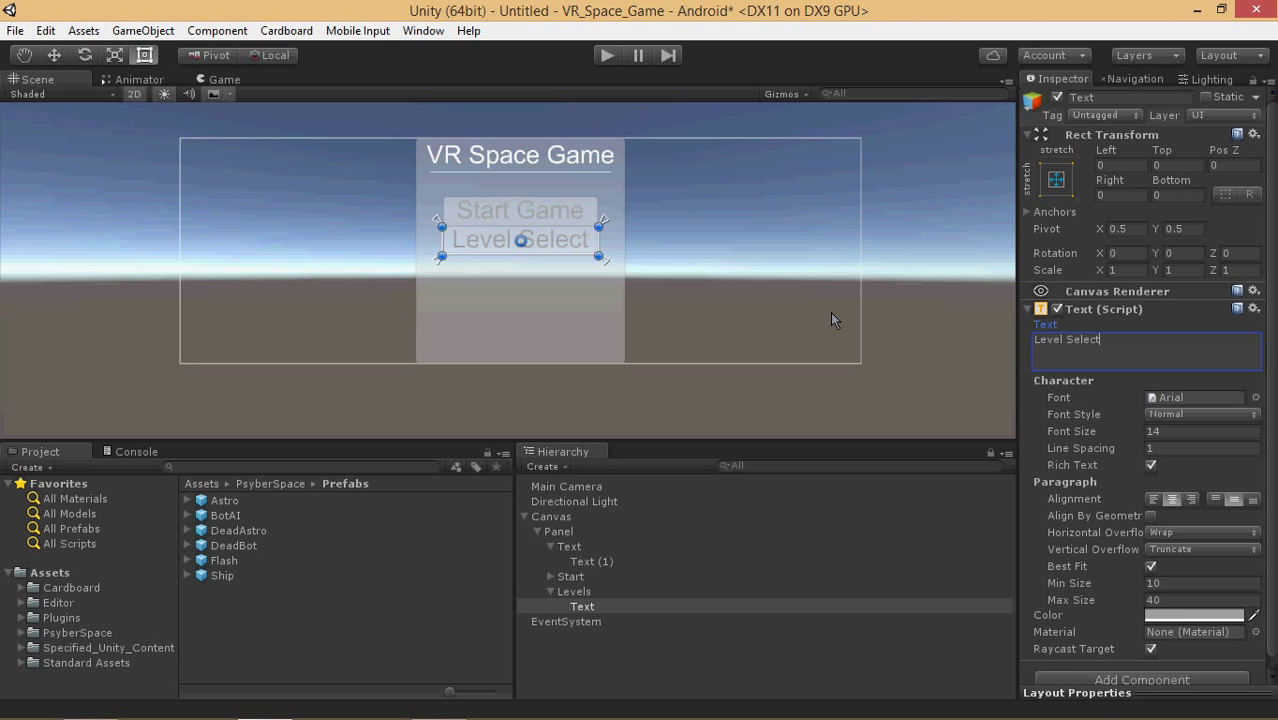
Duplicate the Levels button and snap the copy to the panel's bottom center, setting its anchor, pivot and position.
left_click(556, 591)
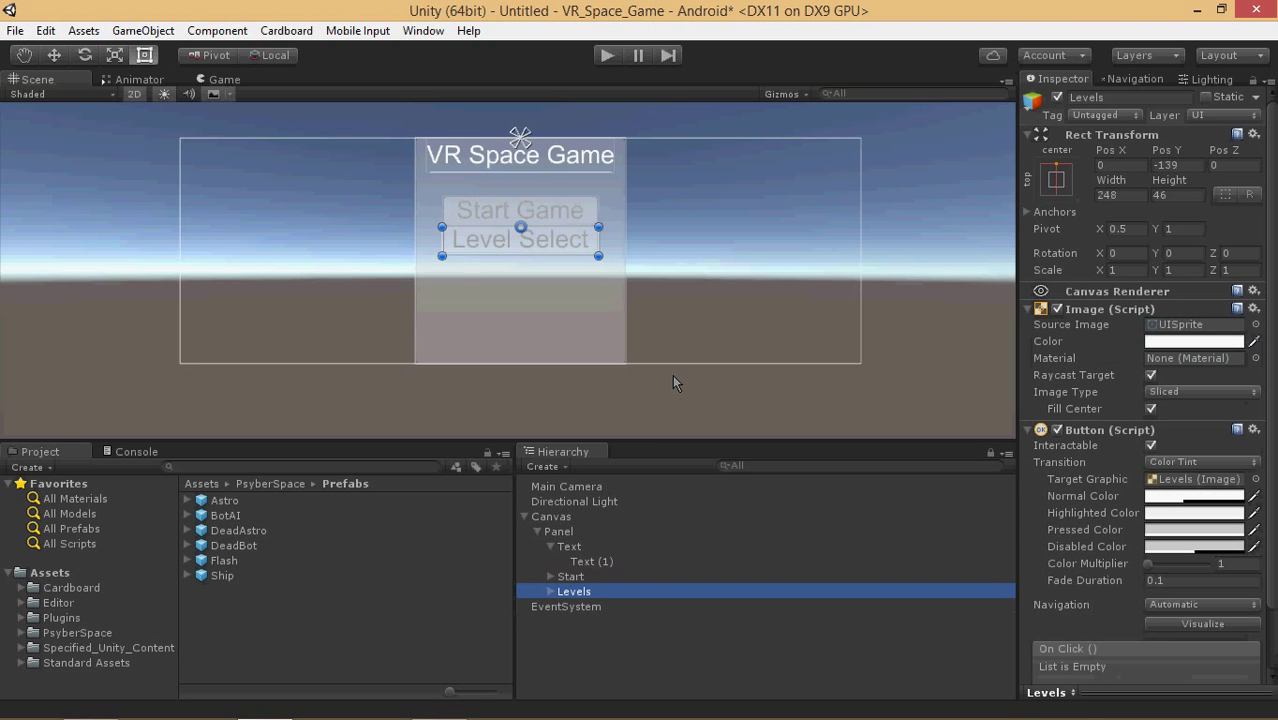
key("ctrl+d")
left_click_drag(576, 237, 572, 340)
left_click(1066, 184)
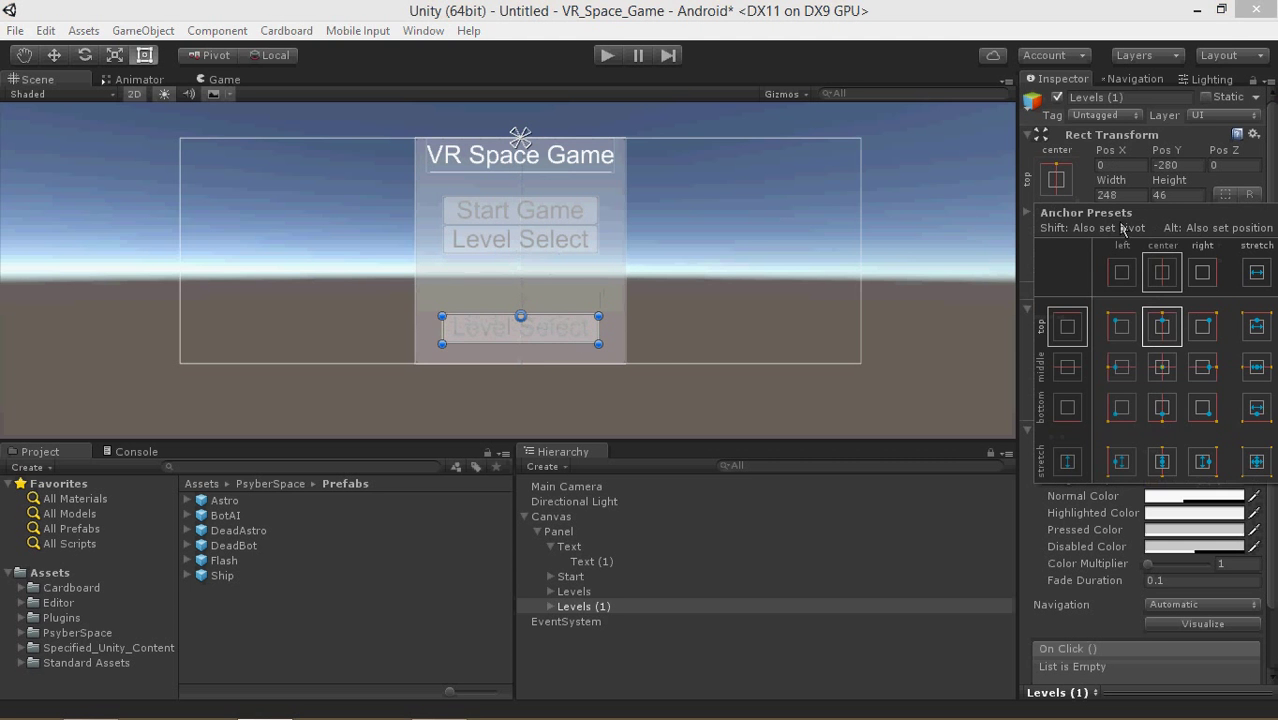
left_click(1162, 407, "alt")
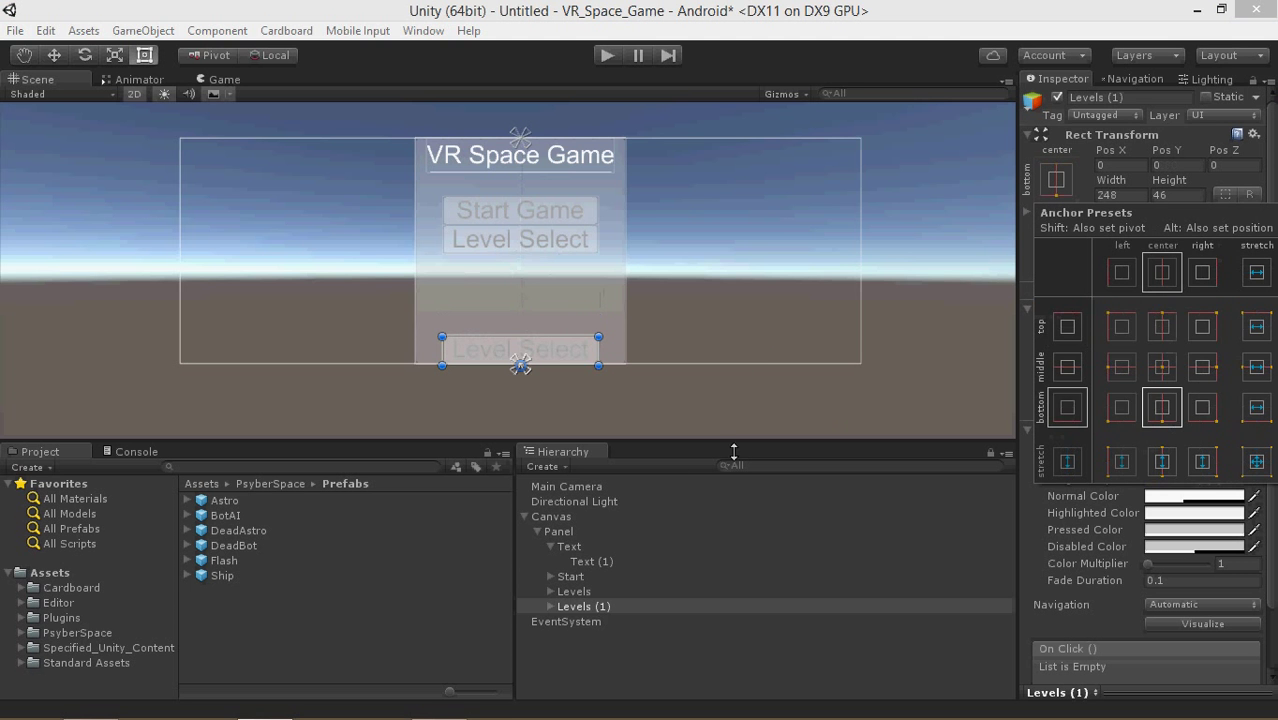
left_click(562, 606)
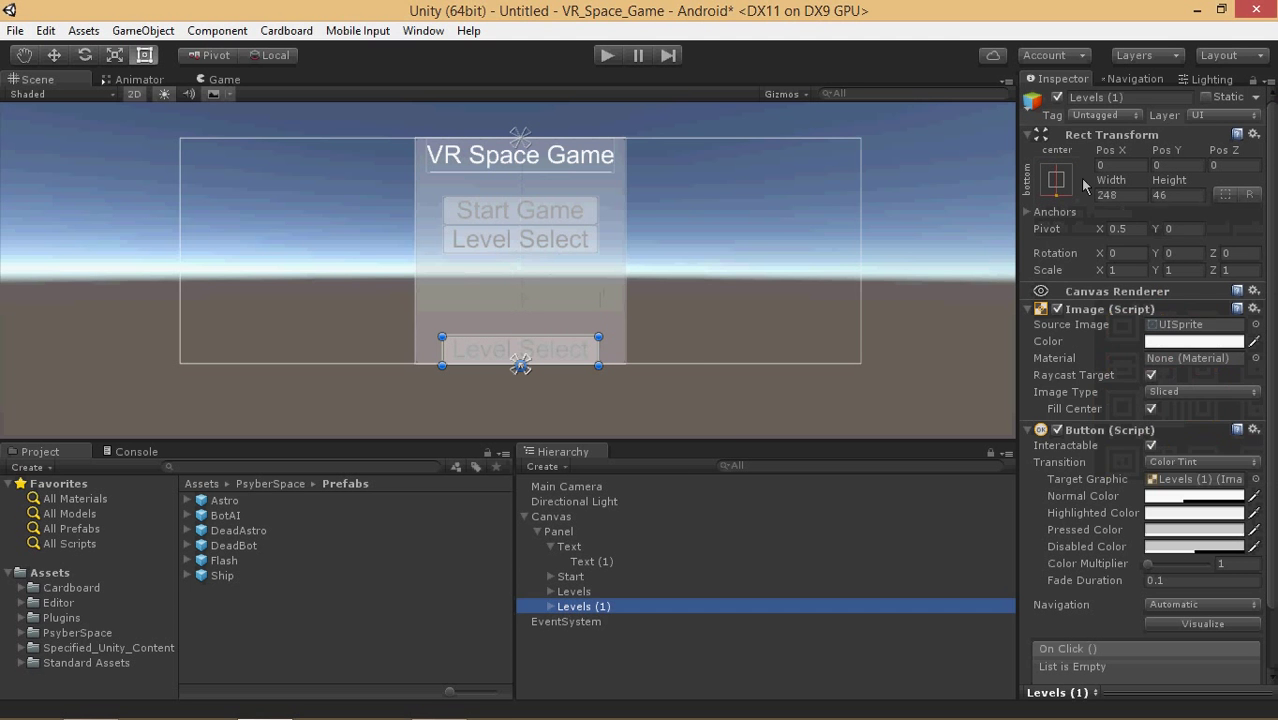
Rename the copied button at the panel's bottom as Quit and set its label text to "Quit".
left_click(1150, 99)
type("Quit")
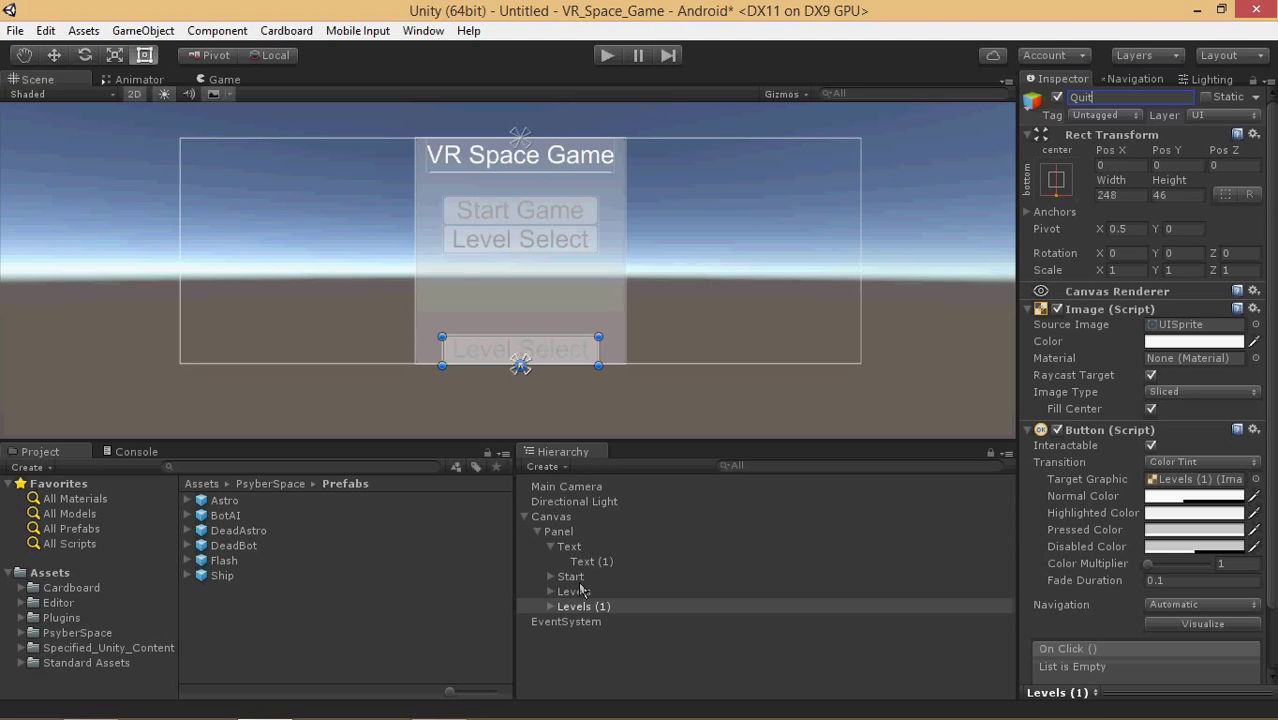
key("Return")
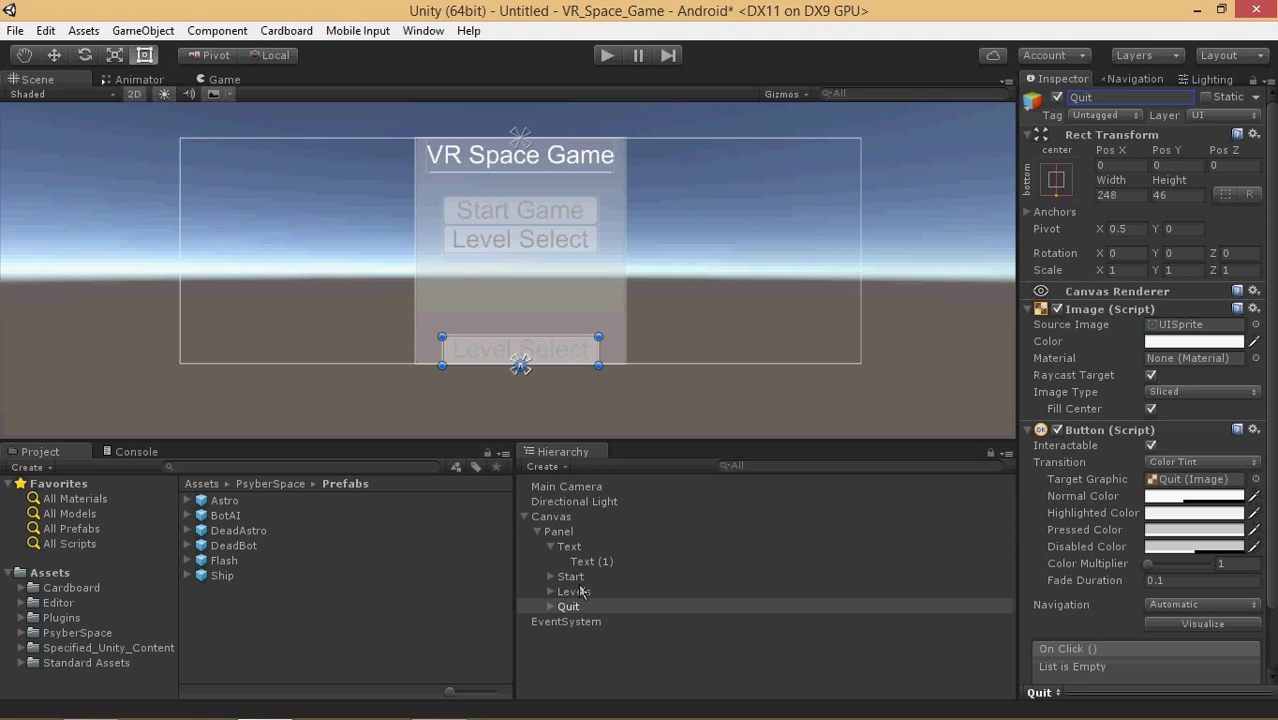
left_click(549, 607)
left_click(583, 622)
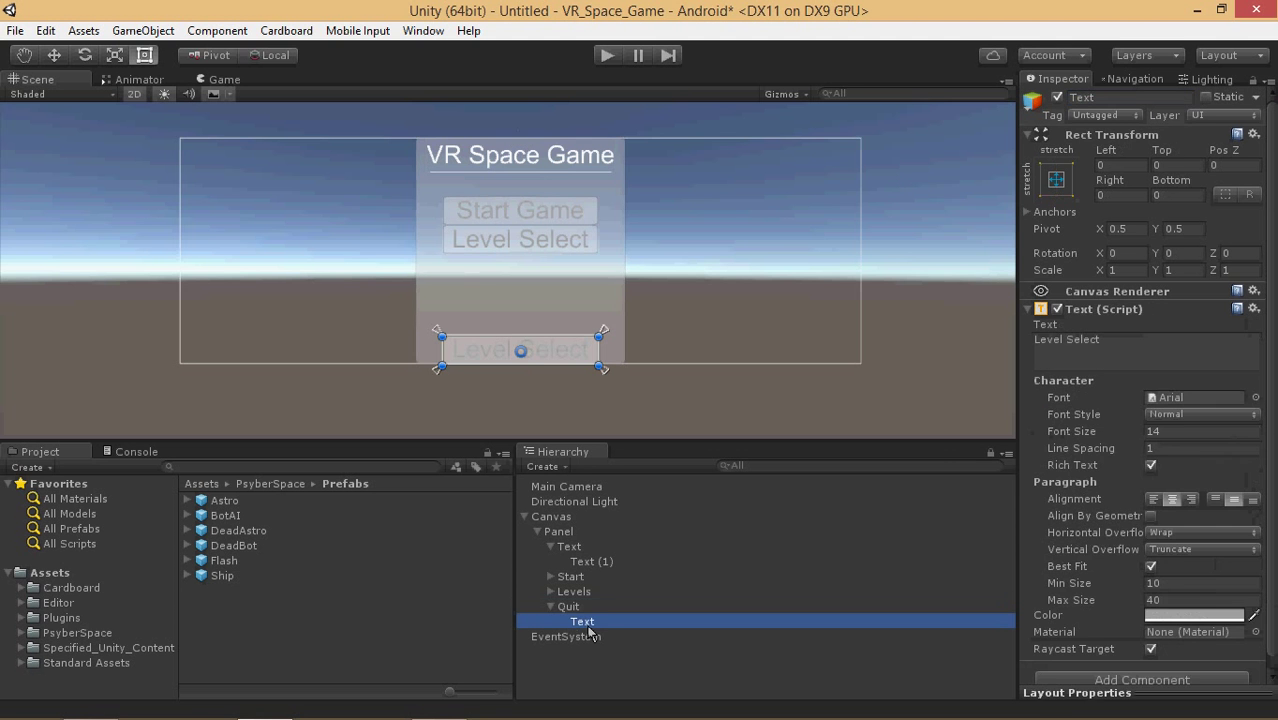
left_click(1094, 363)
type("Quit")
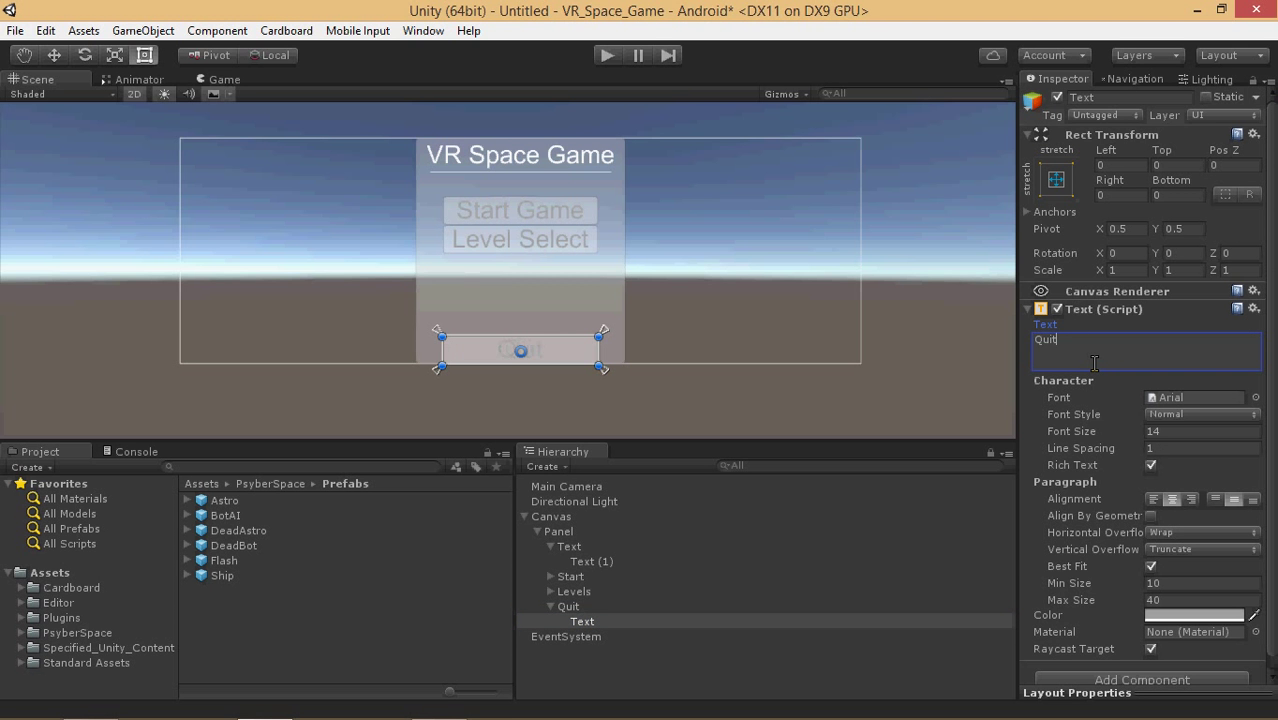
Play the scene to preview the menu with its three buttons, and stop playback.
left_click(606, 55)
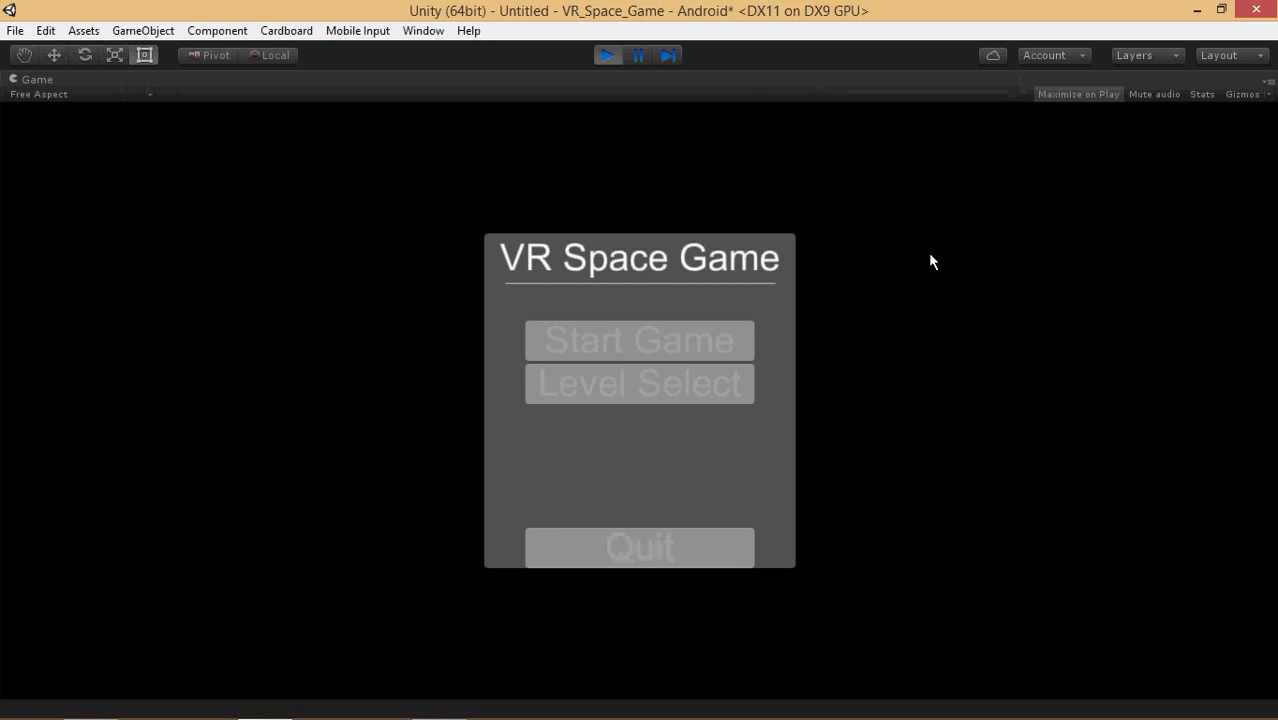
left_click(608, 56)
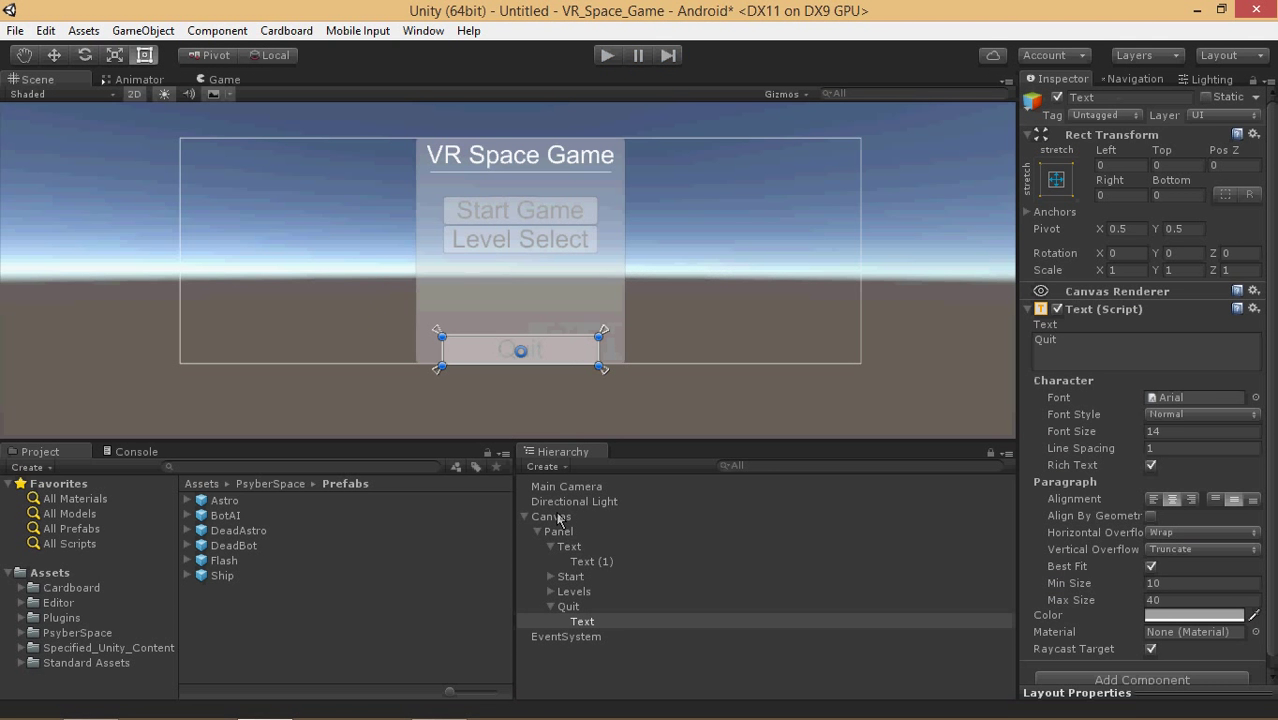
Assign the Start button as the EventSystem's First Selected object and test the menu navigation in a play run.
left_click(595, 636)
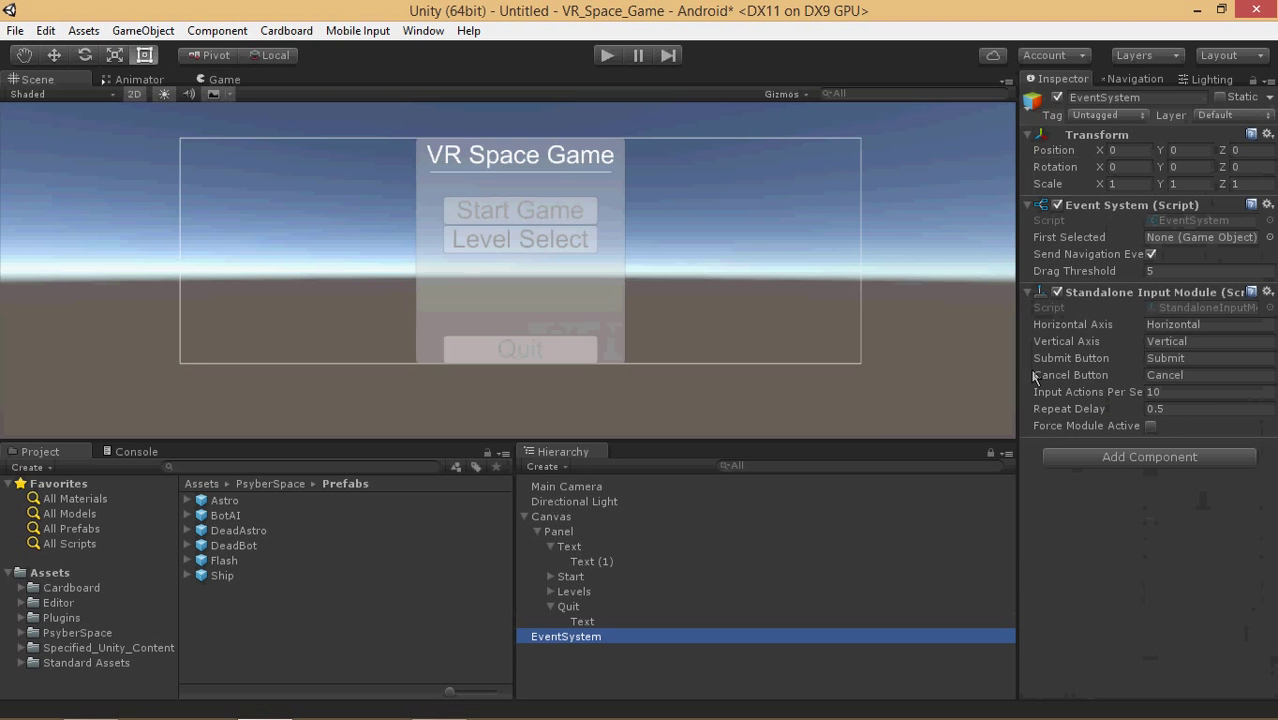
left_click_drag(1035, 382, 879, 380)
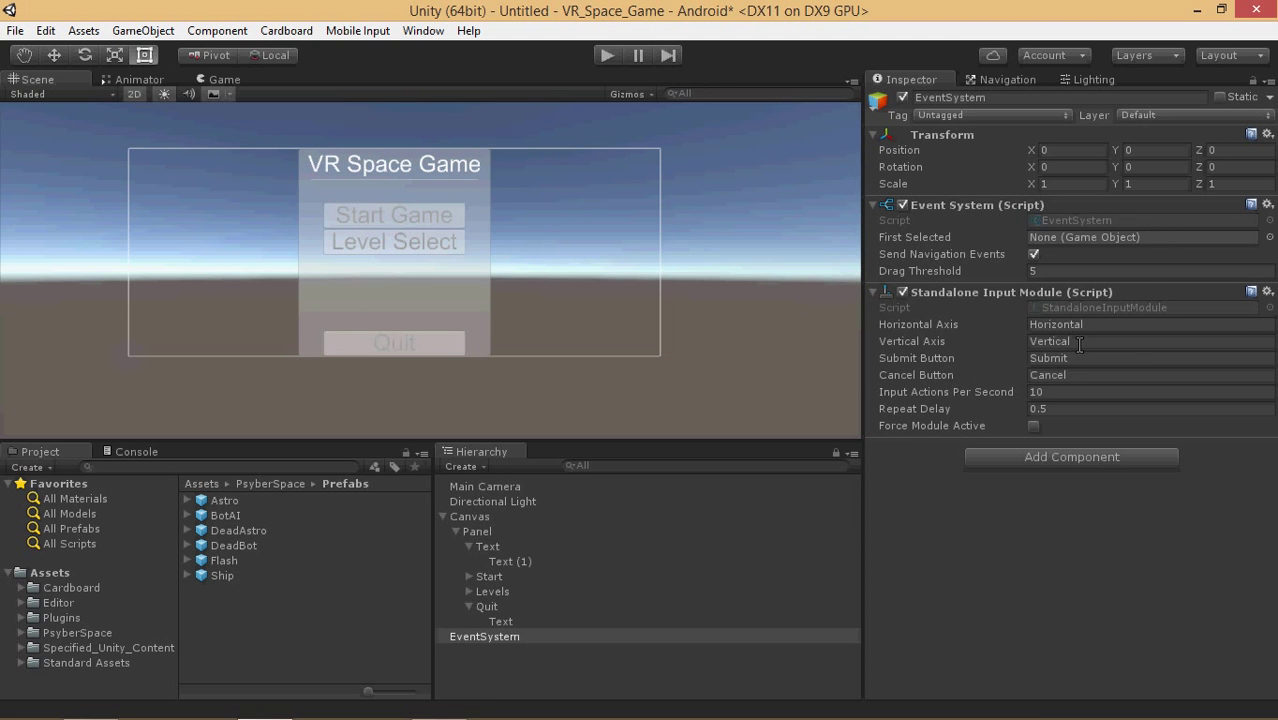
left_click(1033, 253)
left_click_drag(495, 577, 1057, 242)
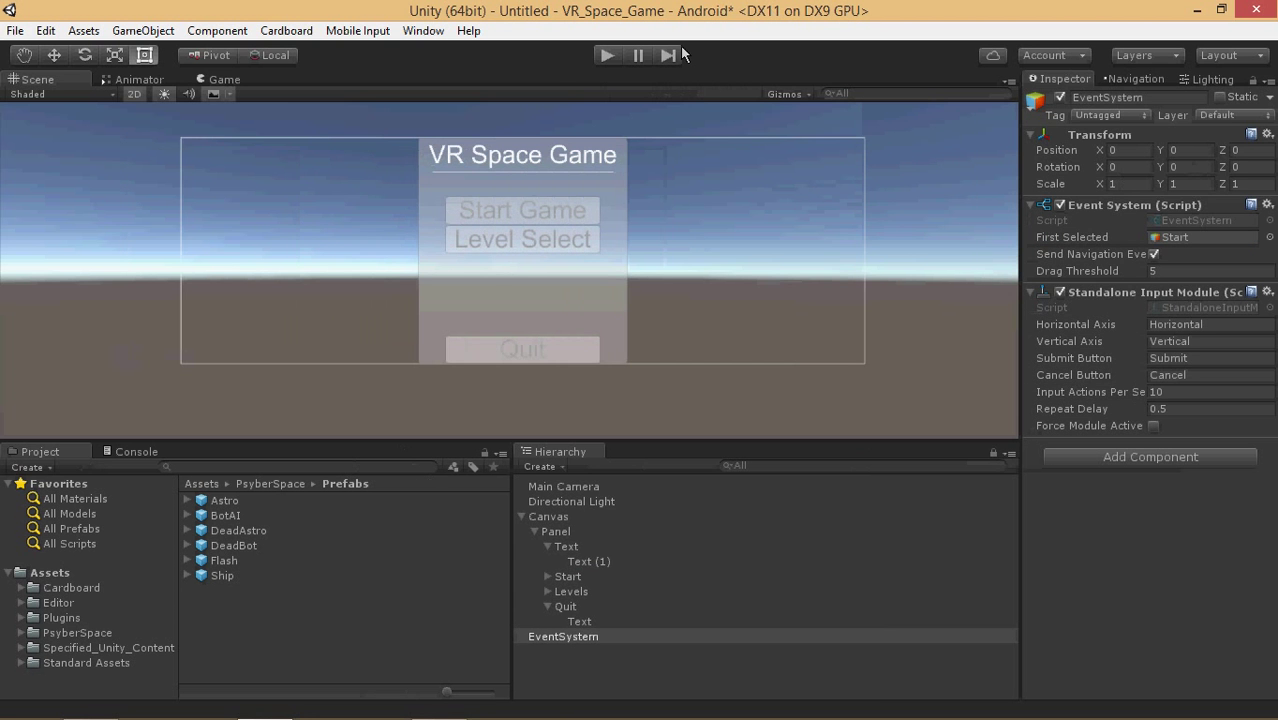
left_click(611, 51)
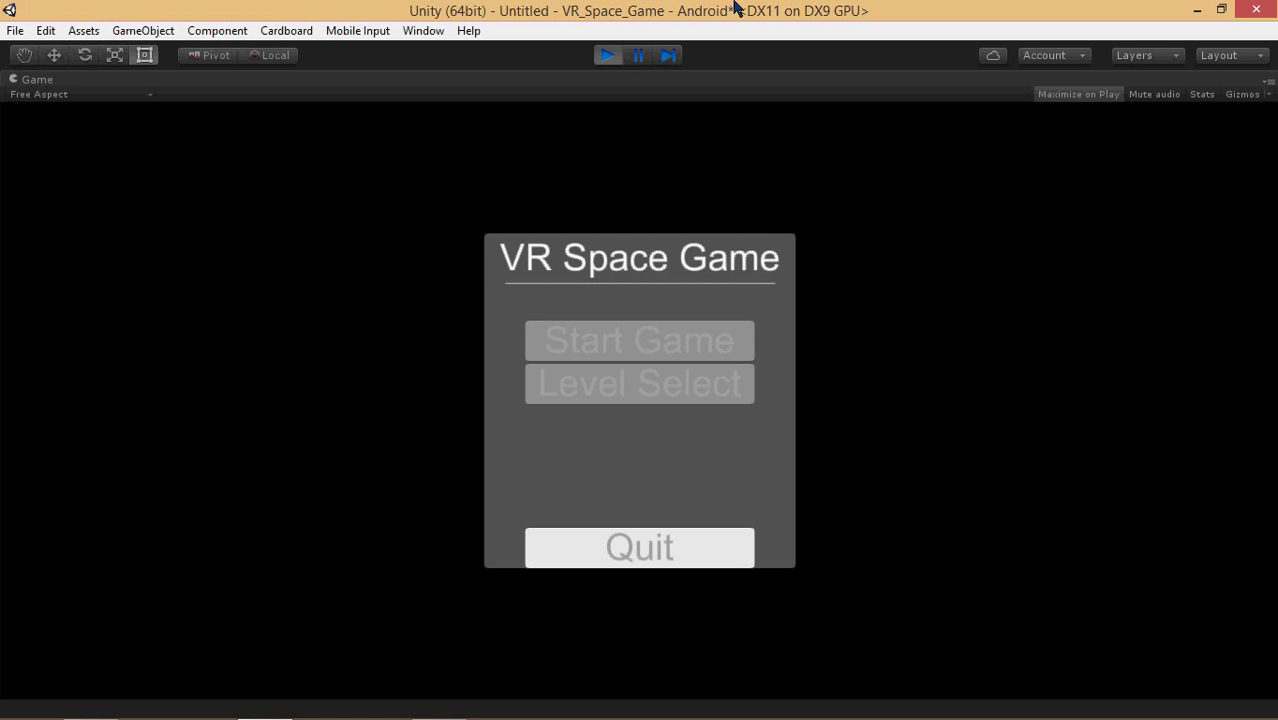
left_click(608, 56)
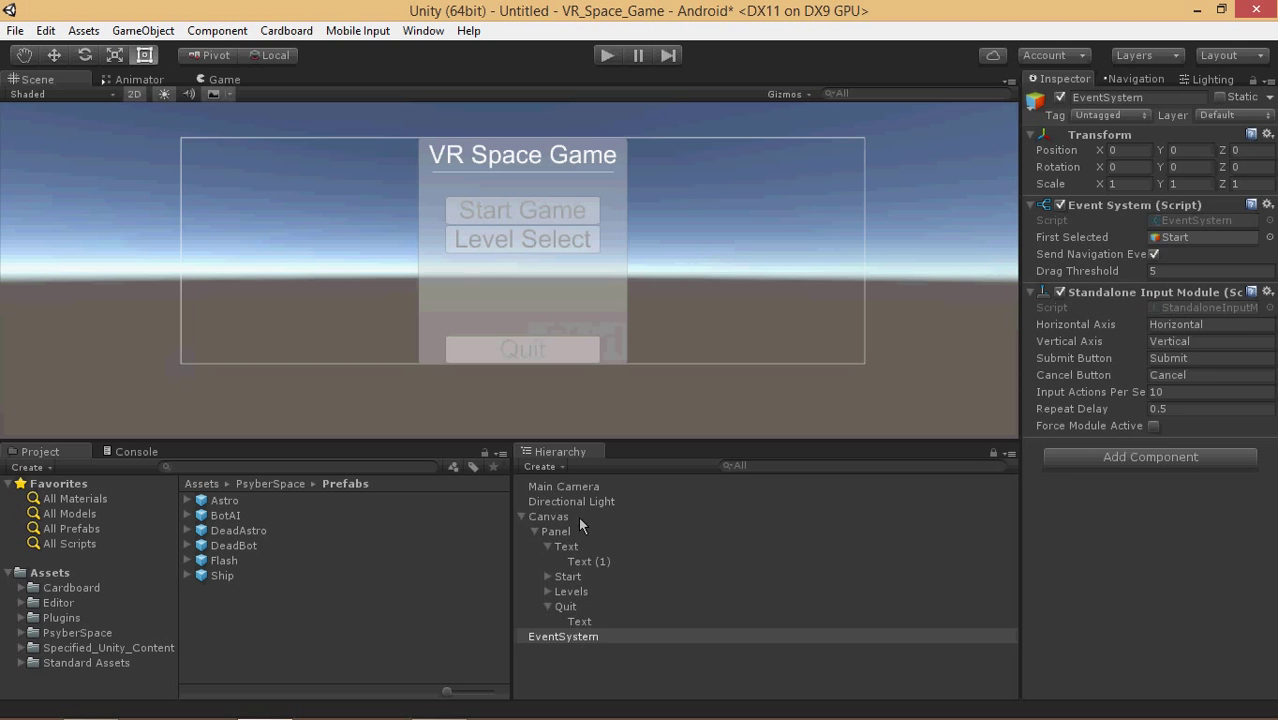
Duplicate the Main Camera and set the Viewport Rect width of both cameras to 0.5.
left_click(578, 516)
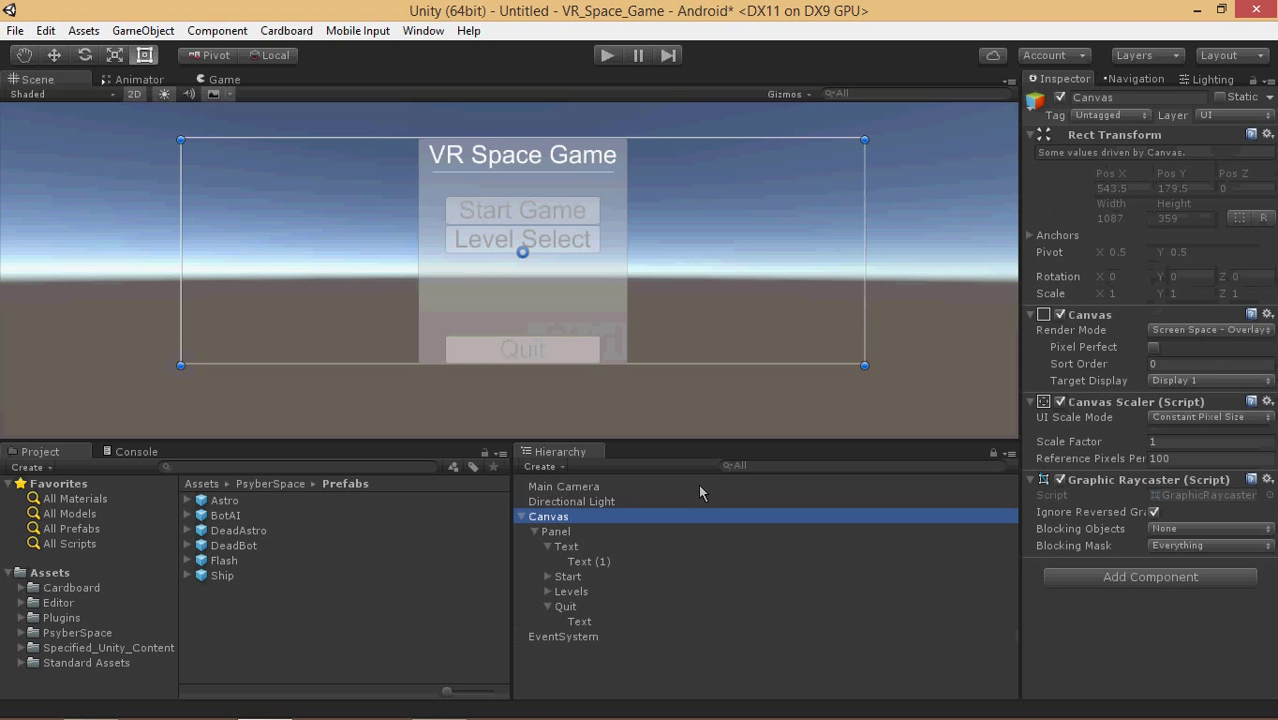
left_click(521, 517)
left_click(576, 490)
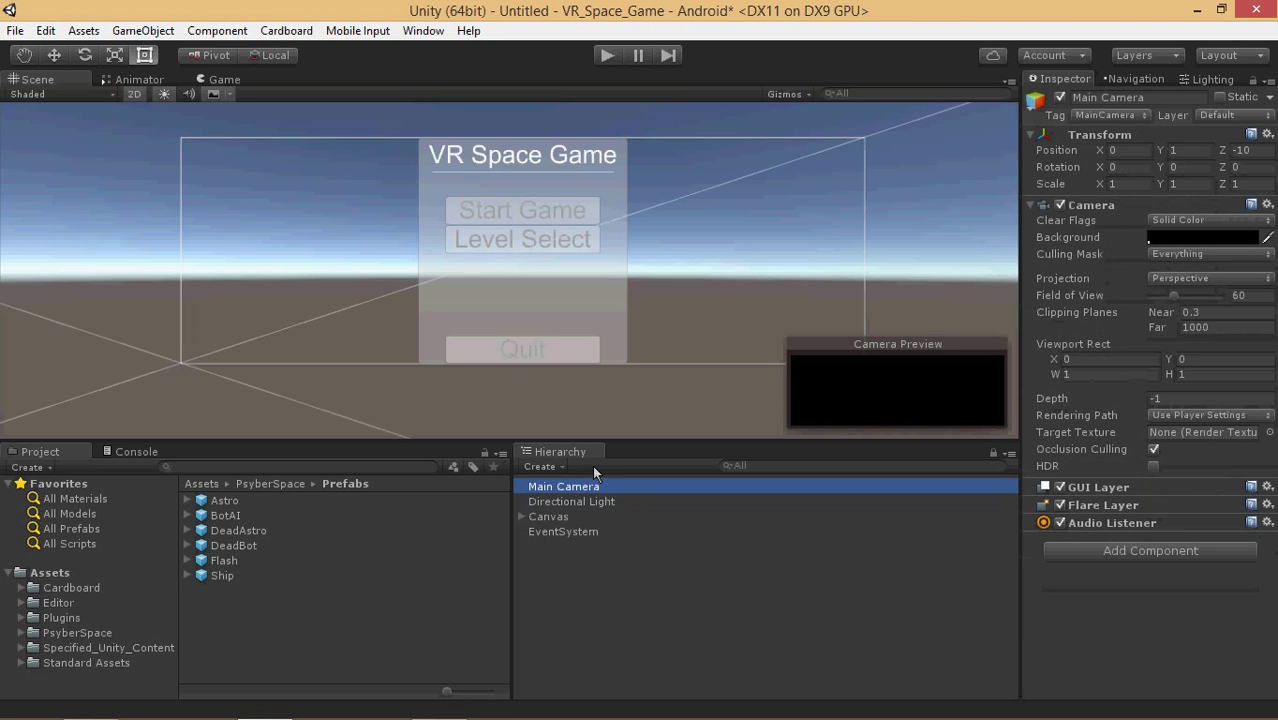
key("ctrl+d")
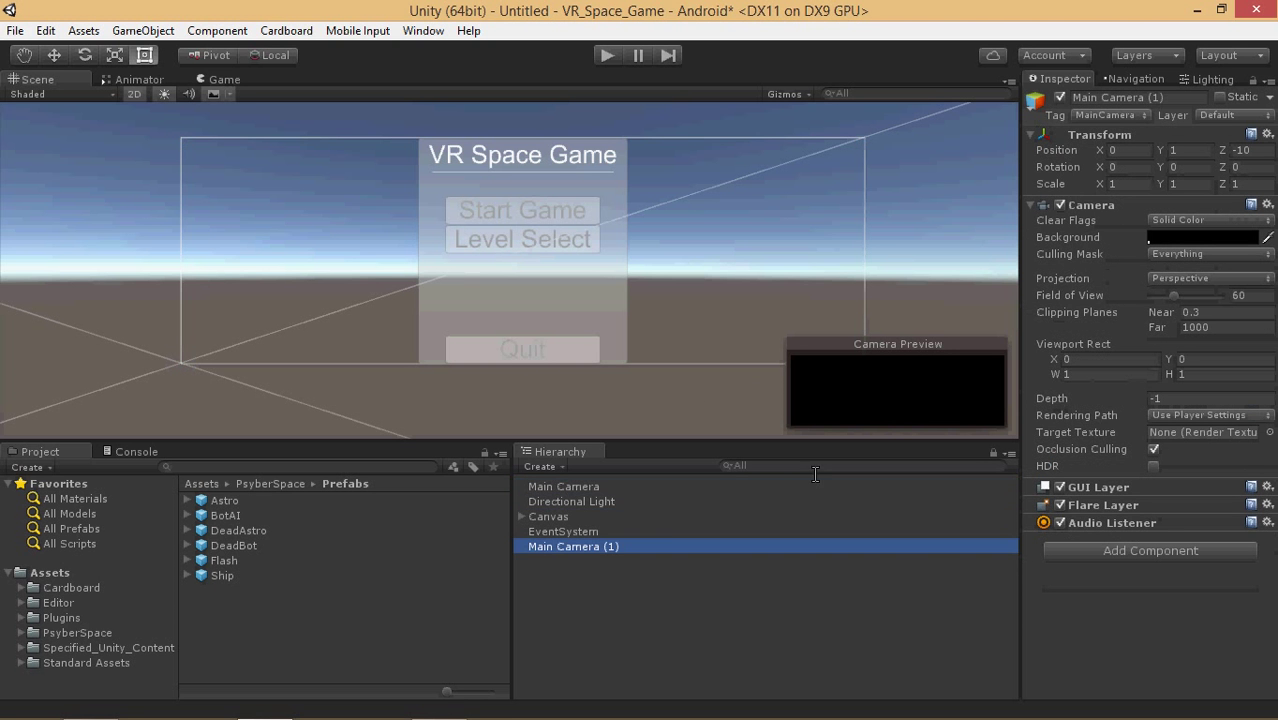
left_click(600, 487, "ctrl")
left_click(1110, 374)
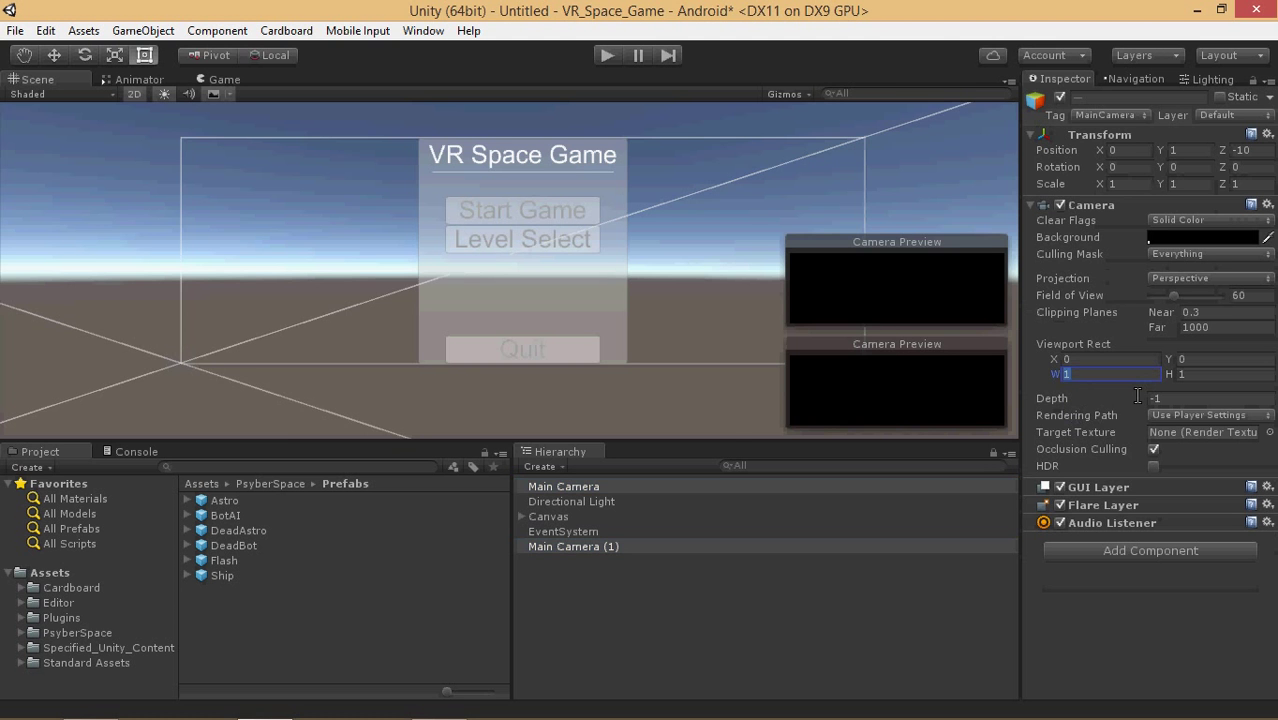
type("0.5")
Place the camera copy directly below Main Camera in the hierarchy, and set Main Camera's Viewport Rect X to 0.5.
left_click_drag(558, 550, 579, 494)
left_click(1120, 359)
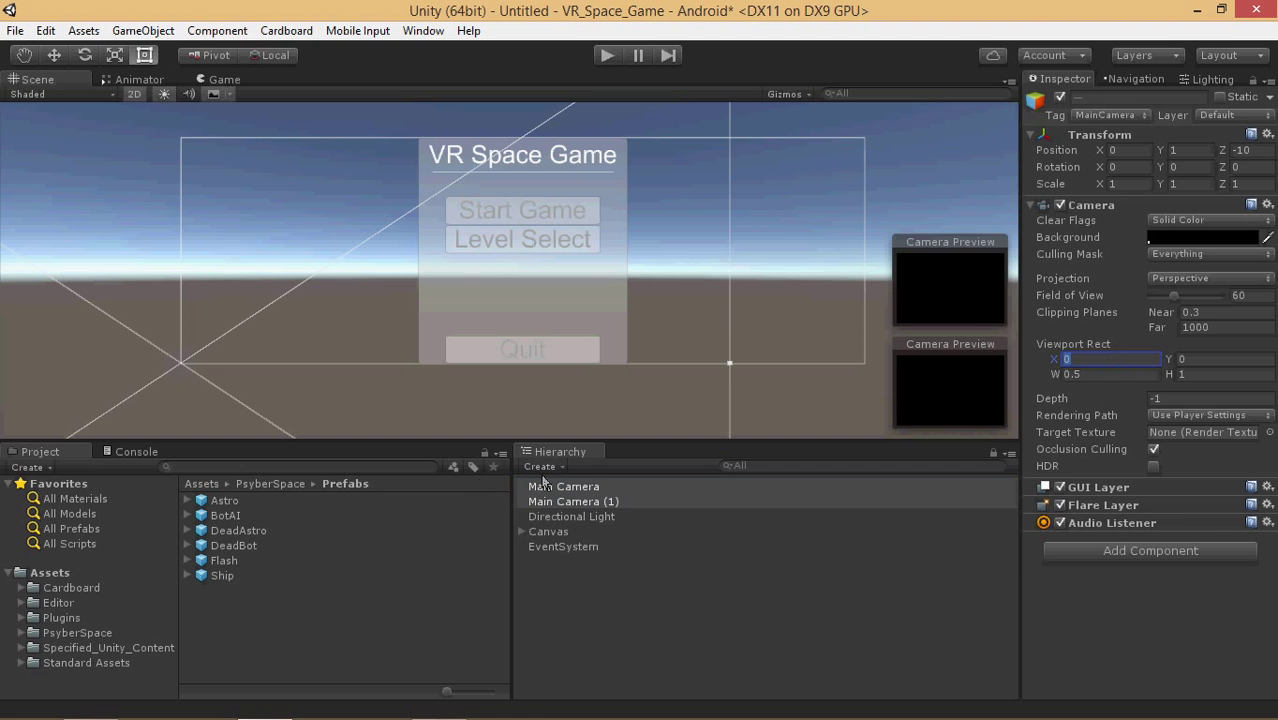
left_click(560, 487)
left_click(1112, 359)
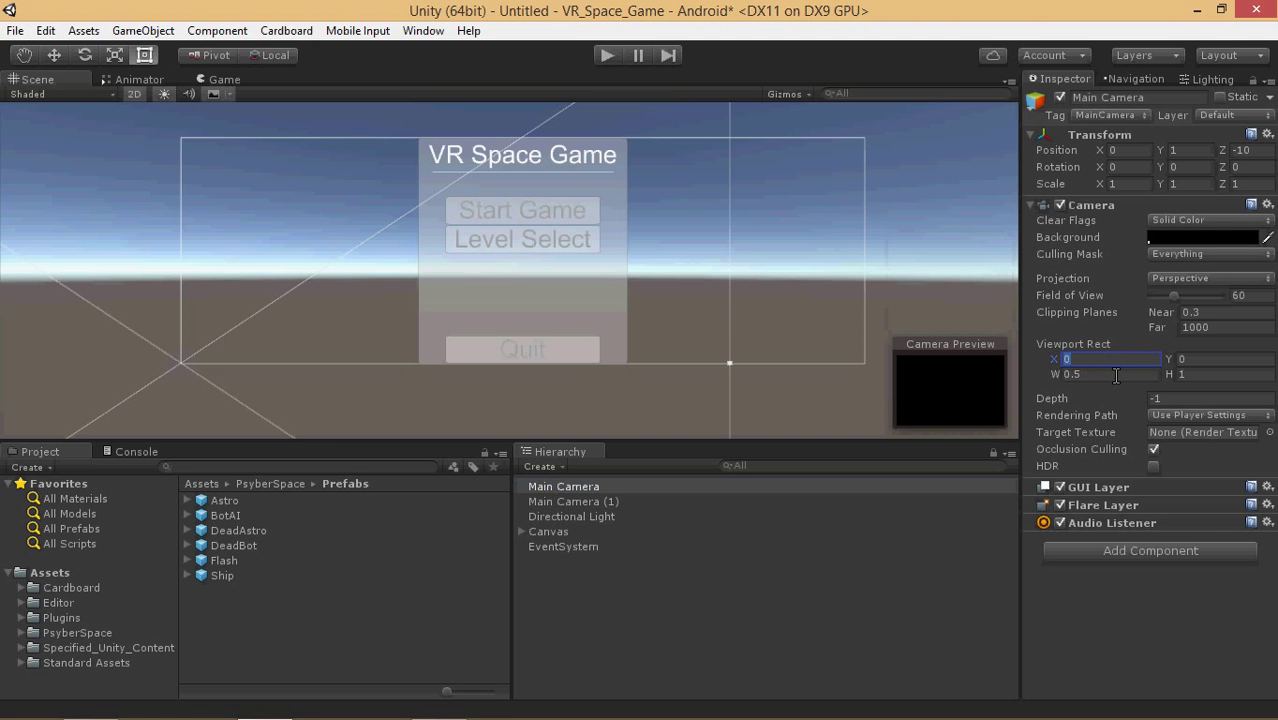
type("0.5")
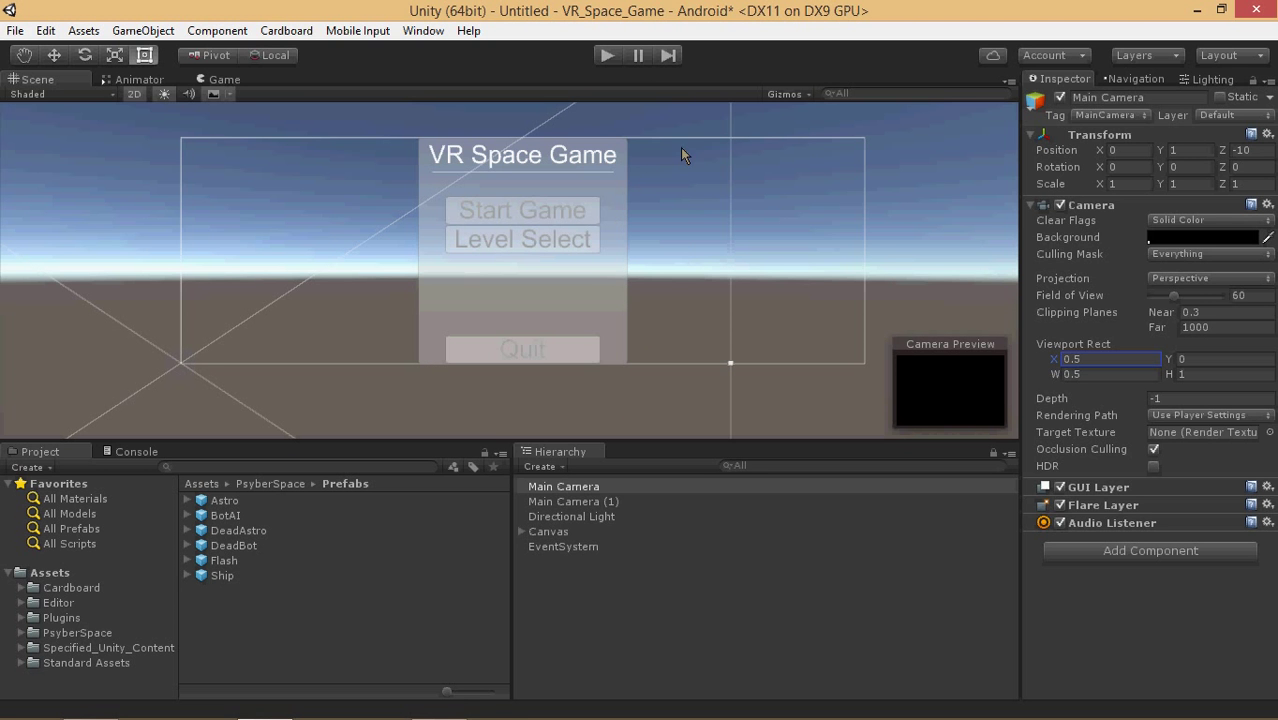
Play the scene to check how the menu displays with the two side-by-side cameras, and stop playback.
left_click(609, 56)
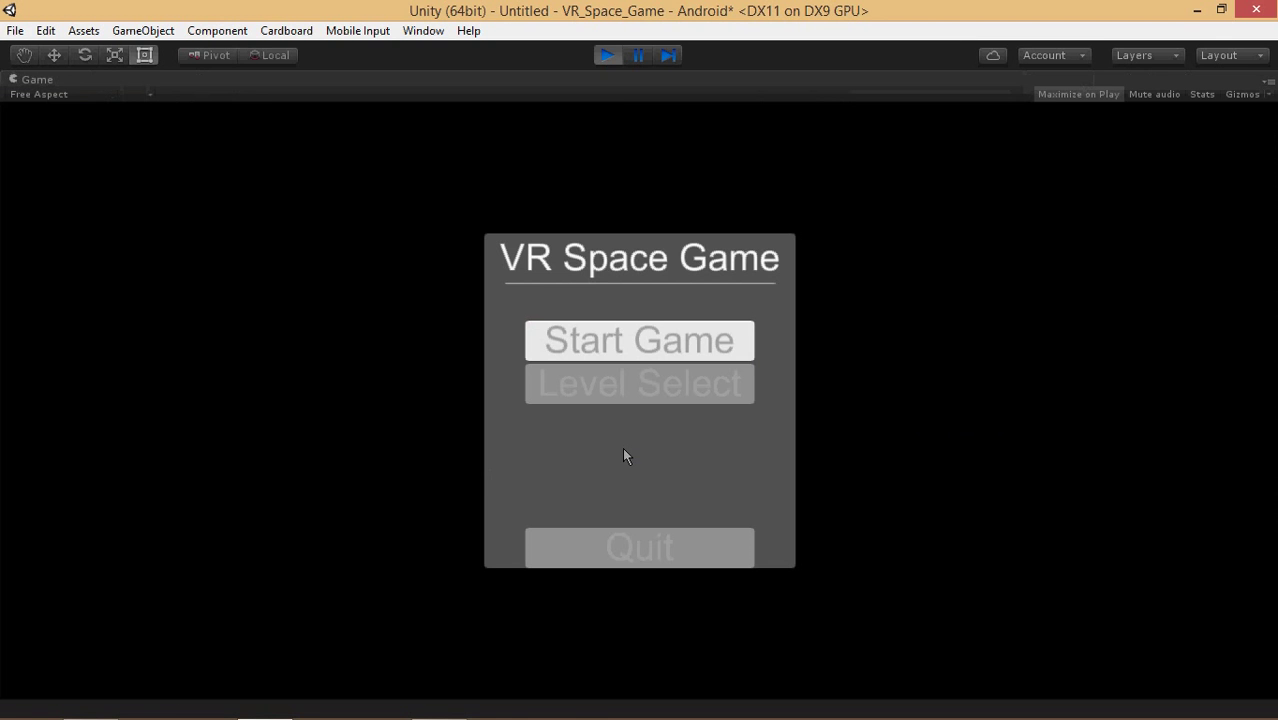
left_click(608, 56)
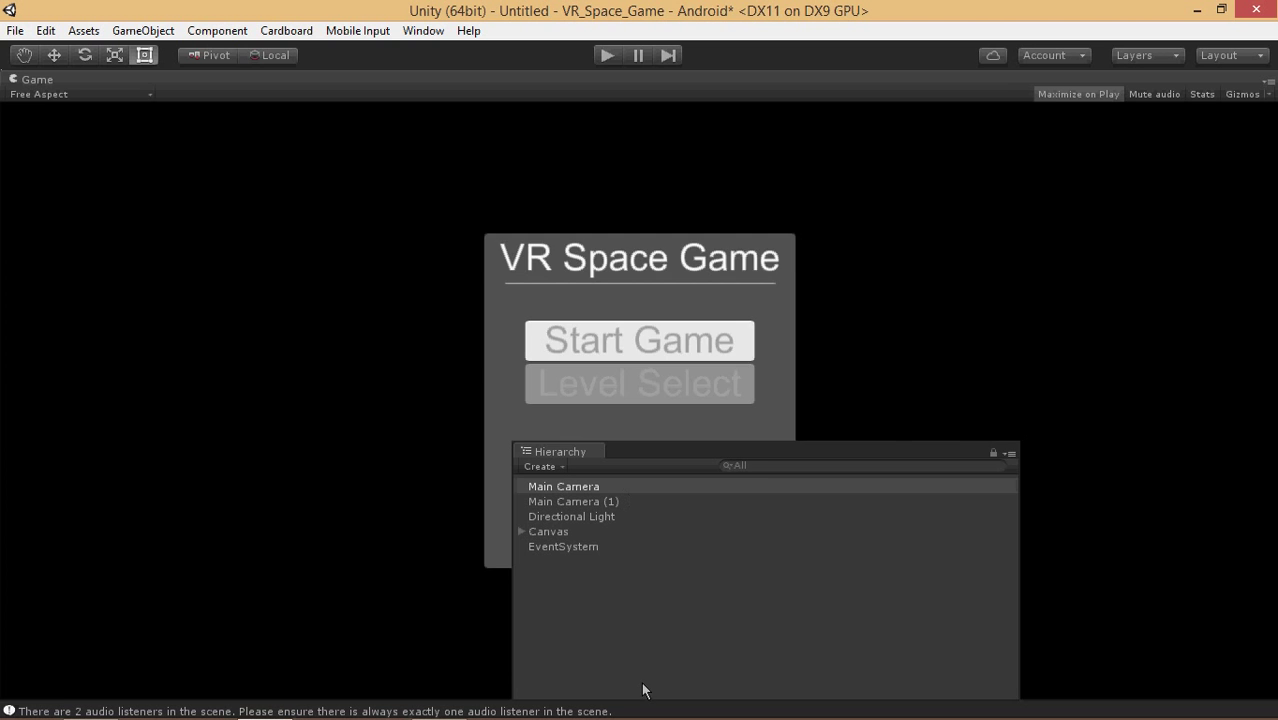
Change the Canvas's render mode to Screen Space - Camera and duplicate the Canvas.
left_click(568, 532)
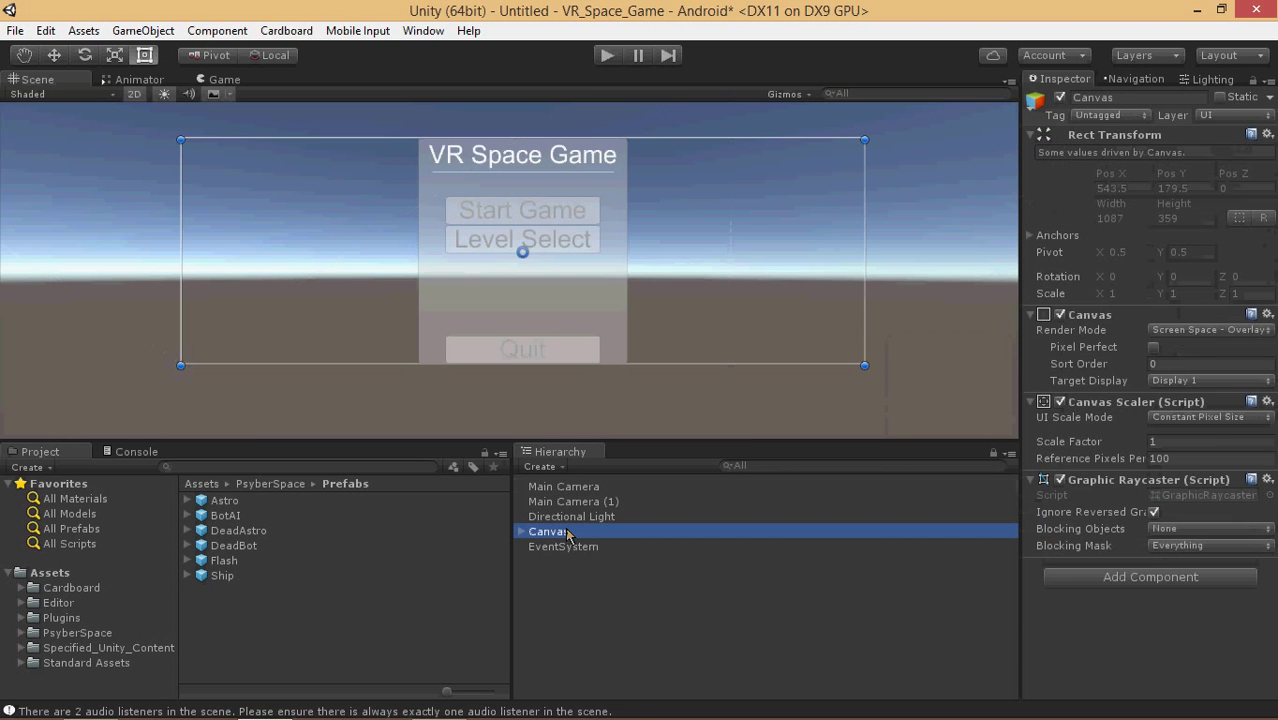
left_click(1213, 331)
left_click(1190, 371)
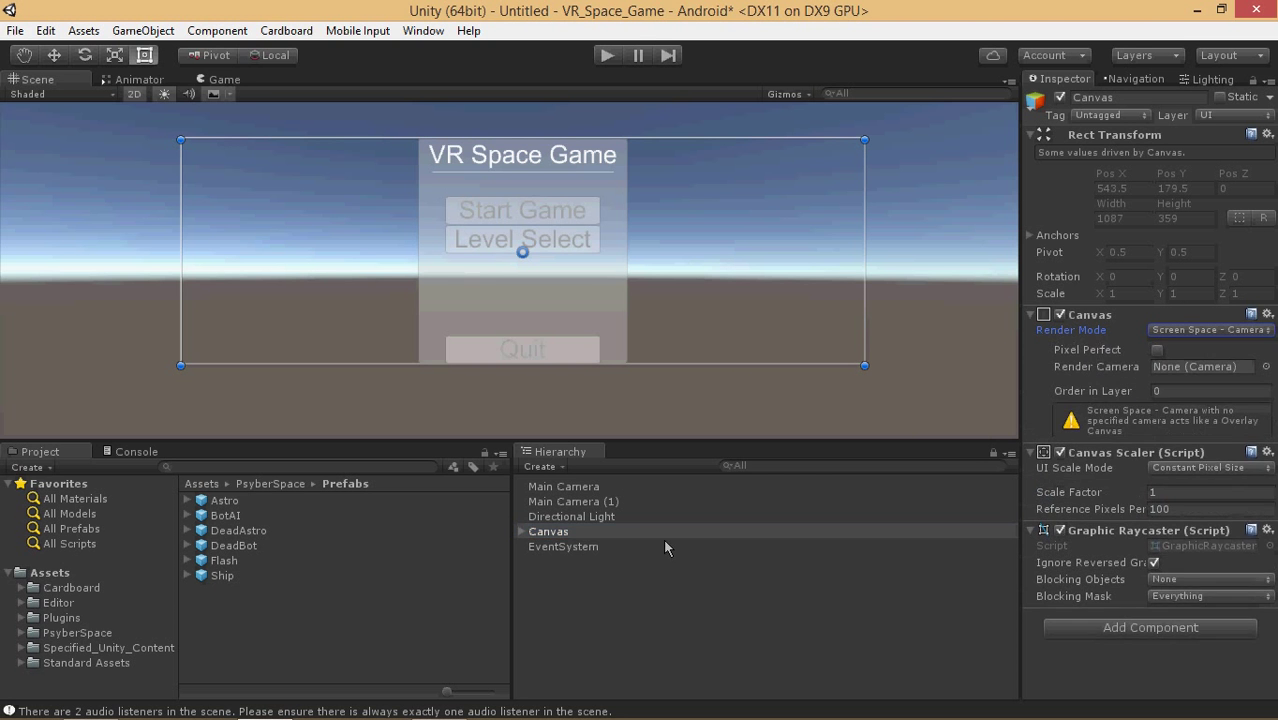
left_click(623, 529)
key("ctrl+d")
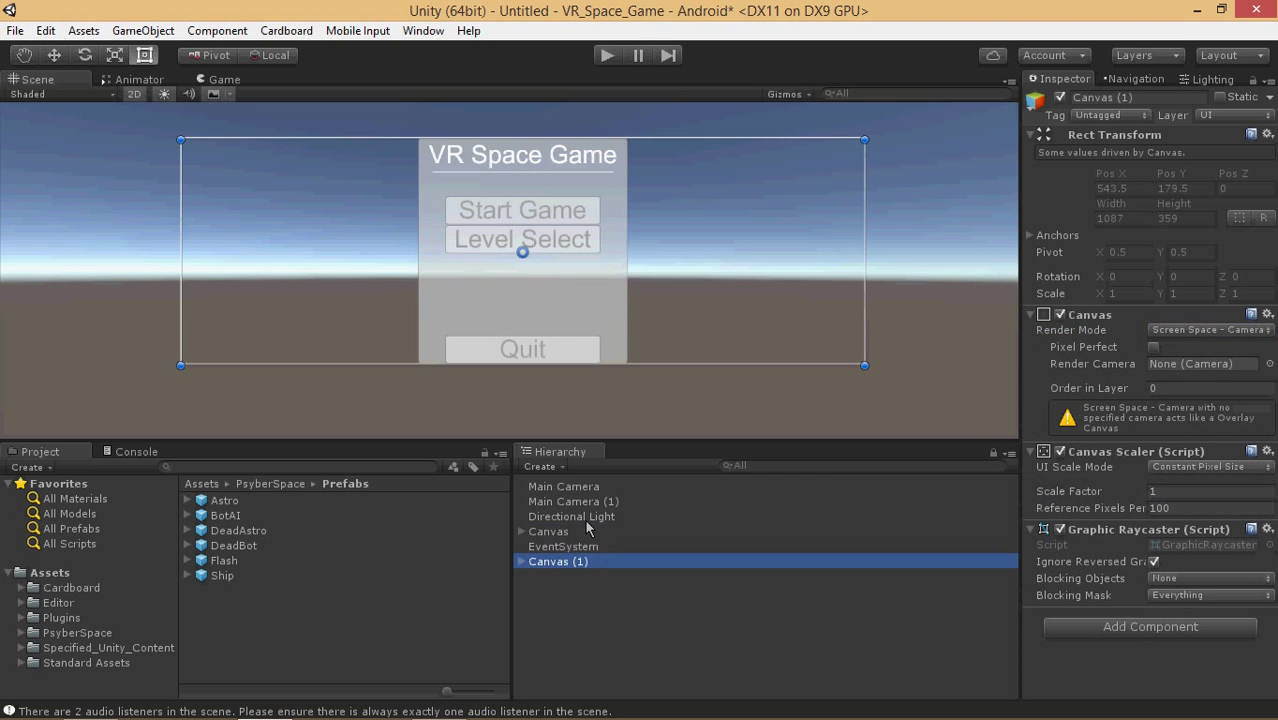
Assign Main Camera as the canvas copy's render camera and Main Camera (1) as the original Canvas's render camera.
left_click_drag(590, 488, 1175, 395)
left_click_drag(1187, 374, 1190, 366)
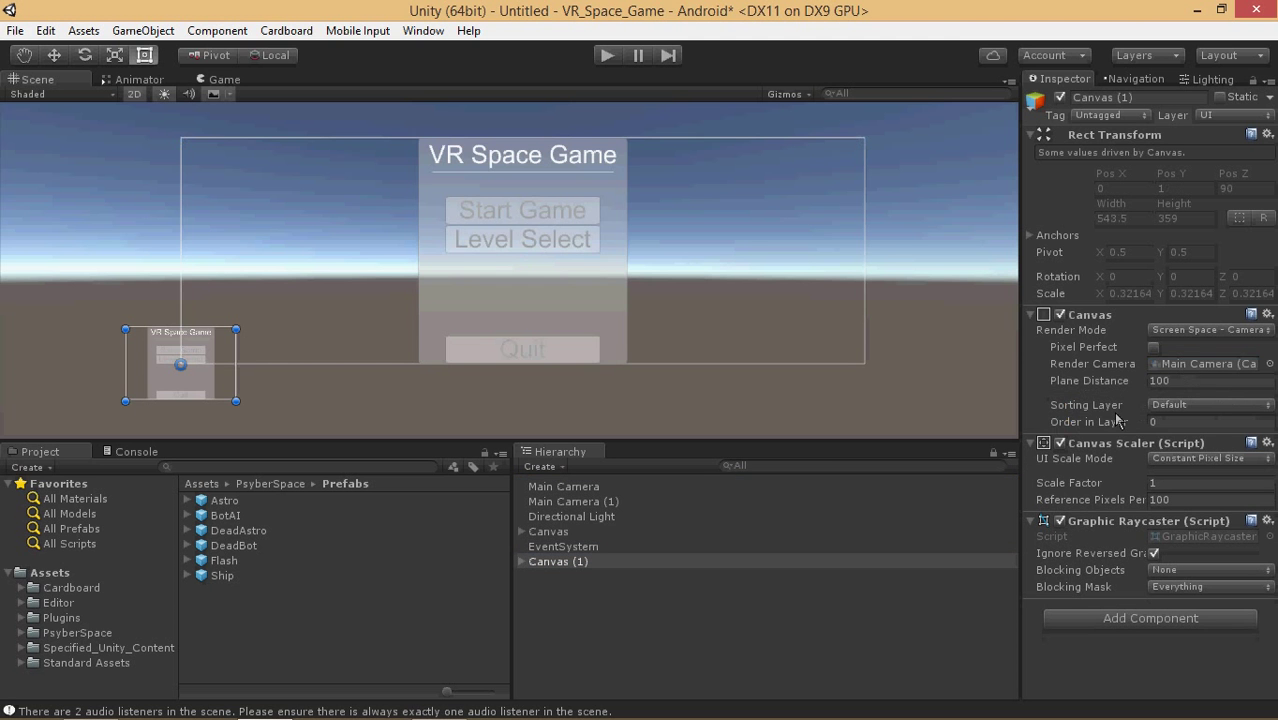
left_click(570, 535)
left_click_drag(590, 501, 1202, 368)
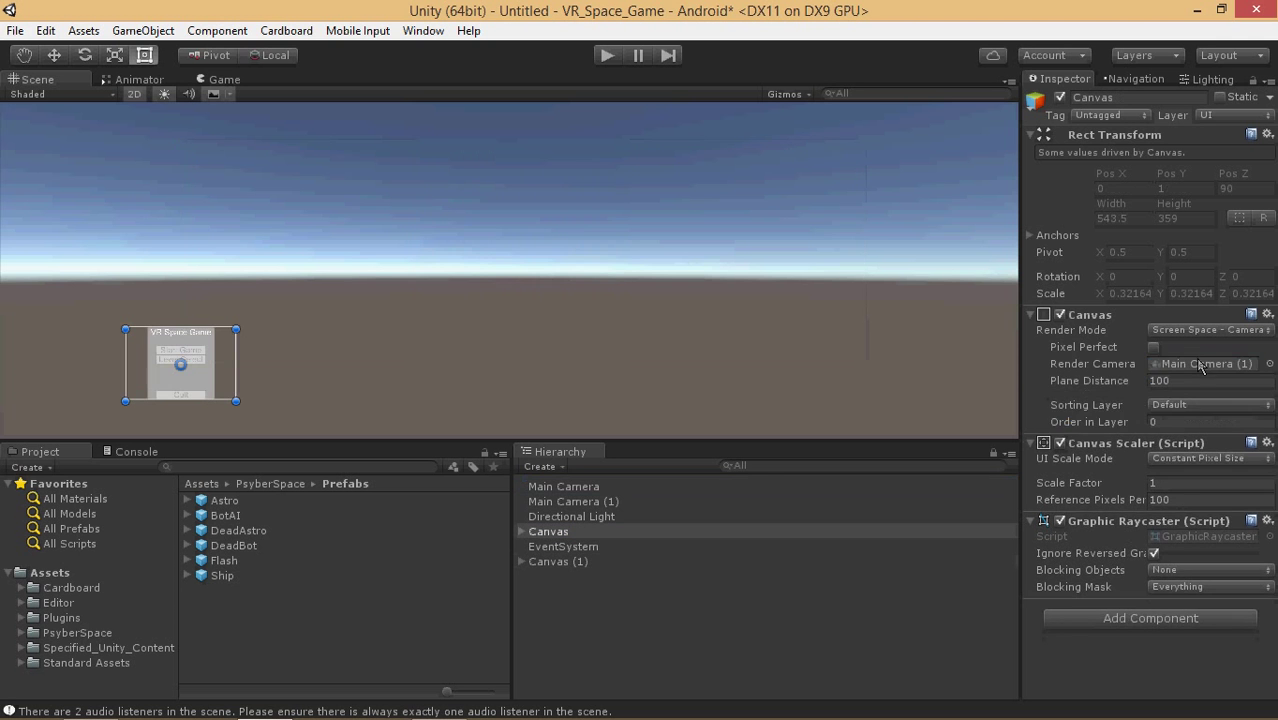
Set the Plane Distance of both Canvas and Canvas (1) to 1.
left_click(577, 563, "ctrl")
left_click(1190, 386)
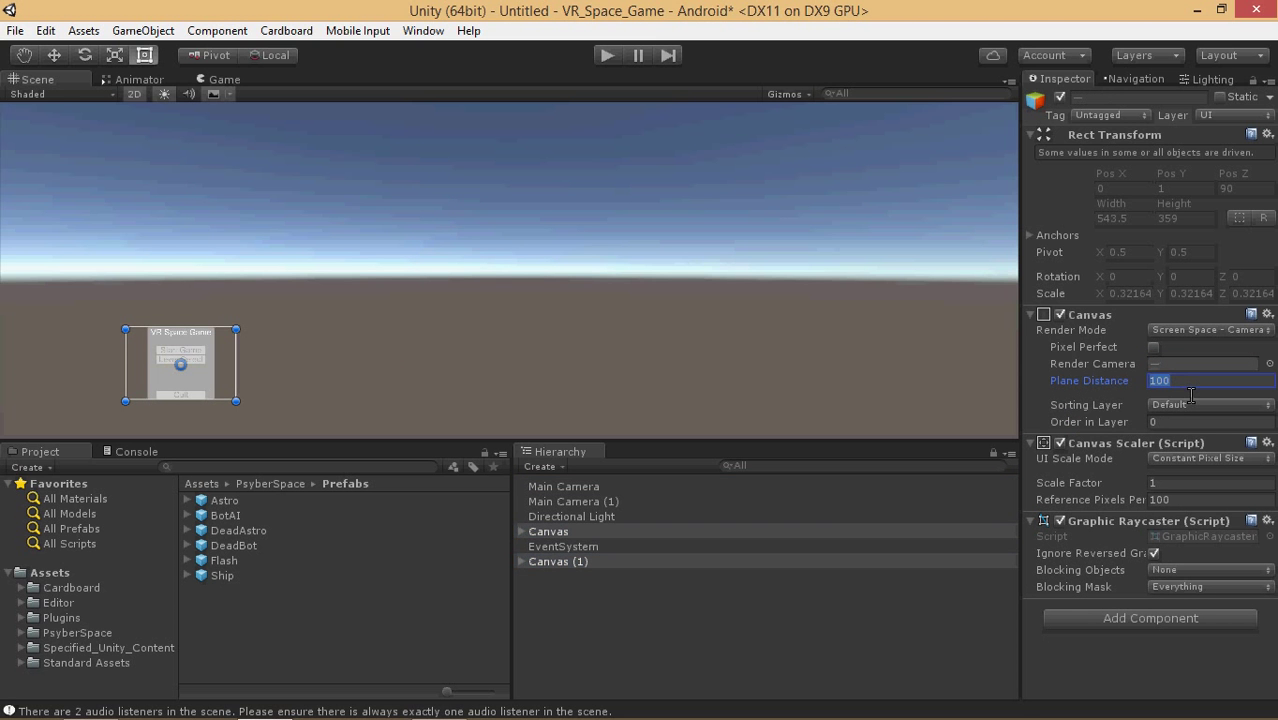
type("1")
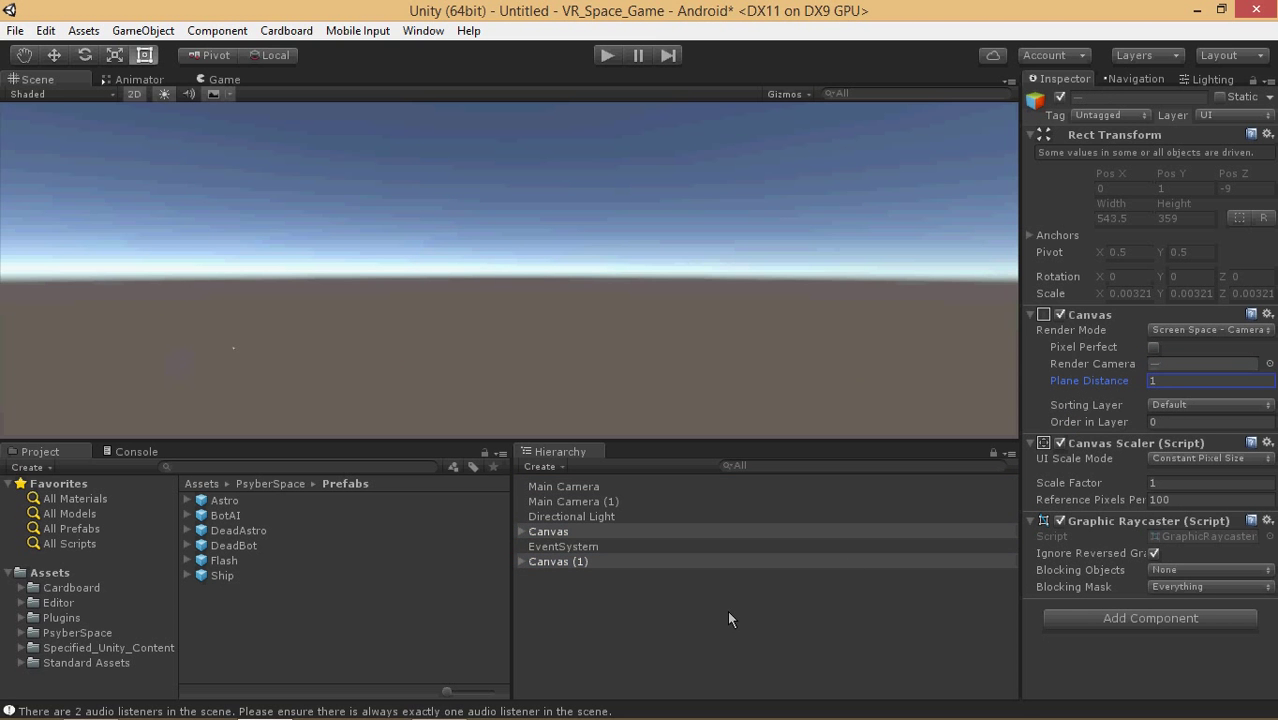
Examine Main Camera and its canvas in the 3D scene view, play the scene to check both menus, and stop playback.
left_click(575, 487)
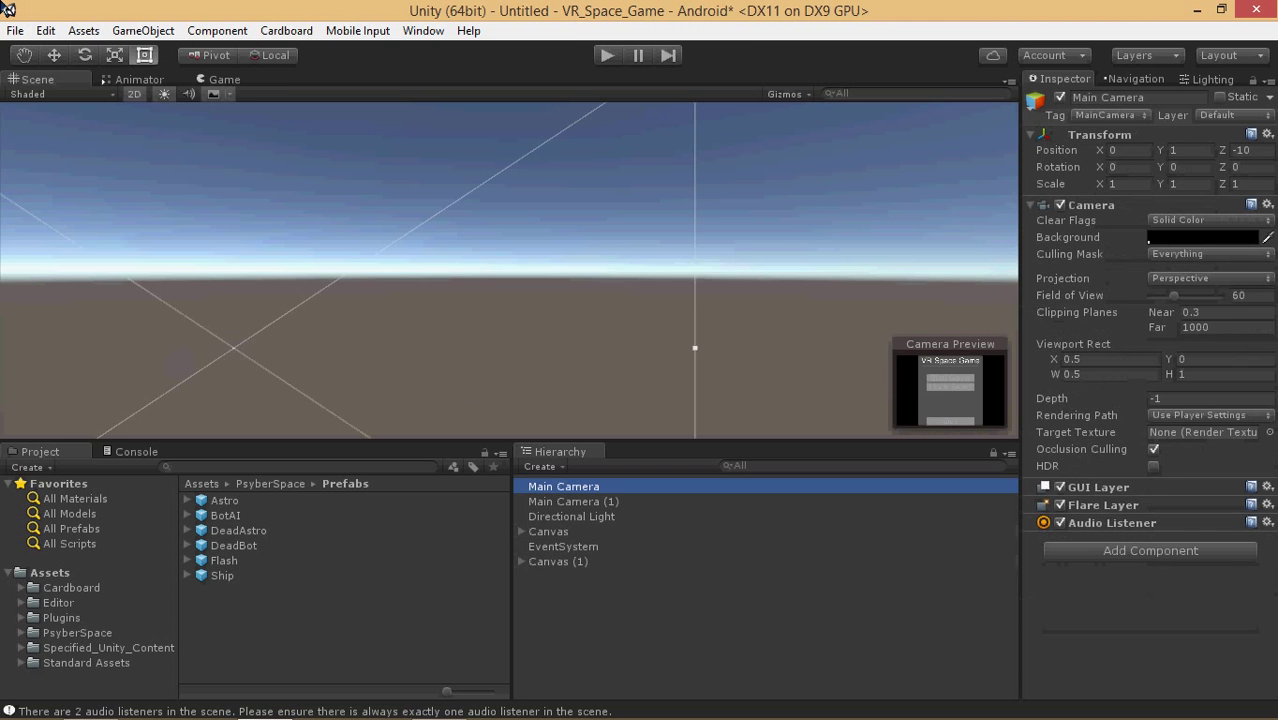
left_click(137, 94)
key("f")
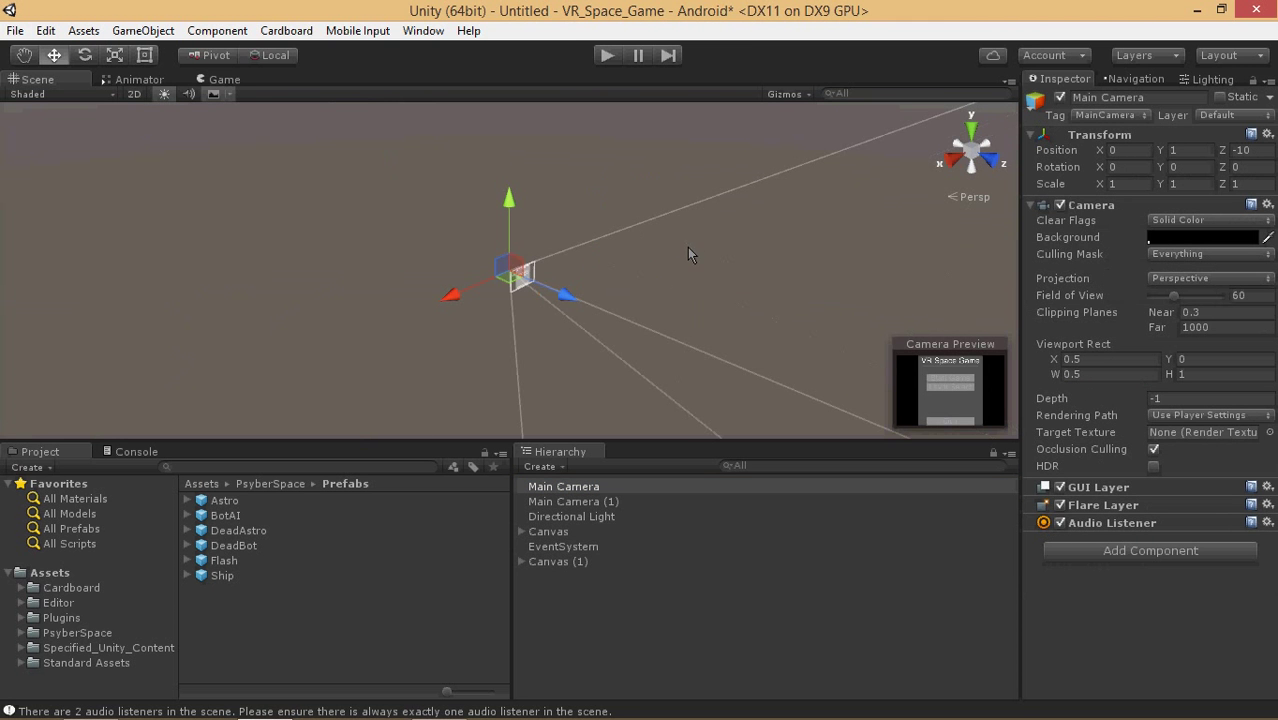
scroll(625, 267, "up", 15)
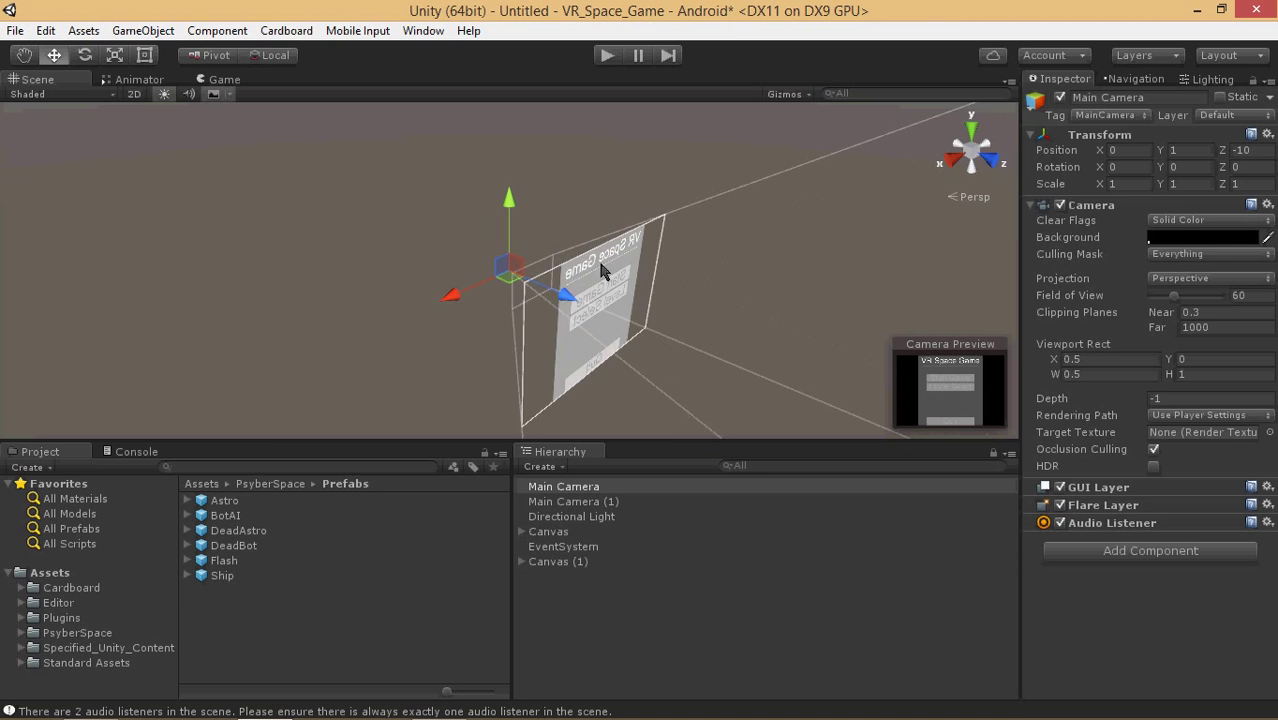
right_click_drag(435, 212, 711, 109)
left_click(605, 51)
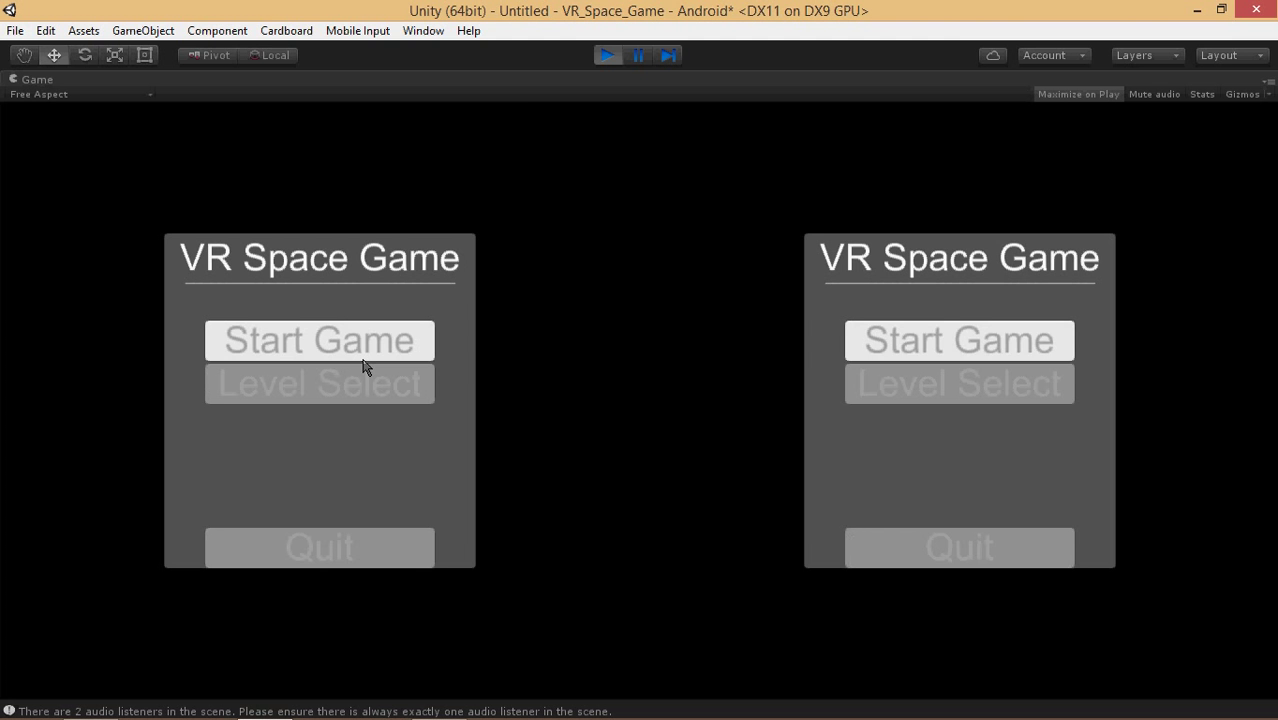
left_click(607, 55)
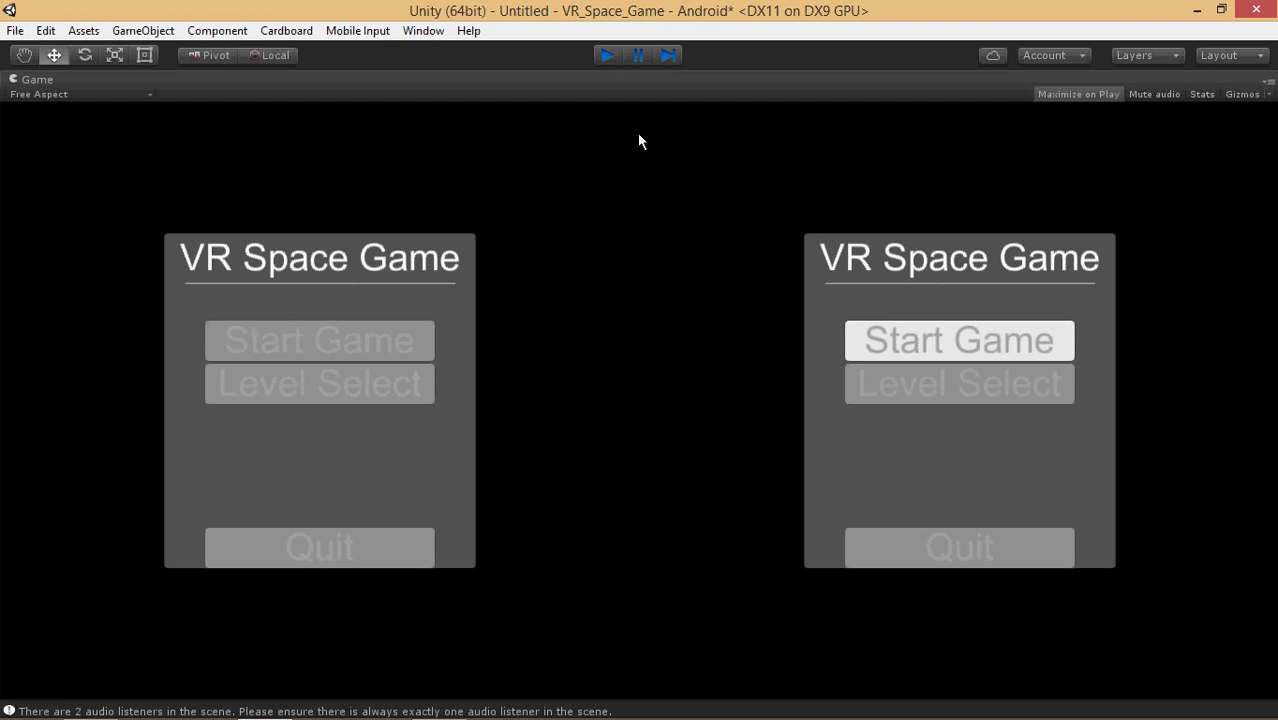
Create an empty game object in the hierarchy and name it Menu.
left_click(568, 563)
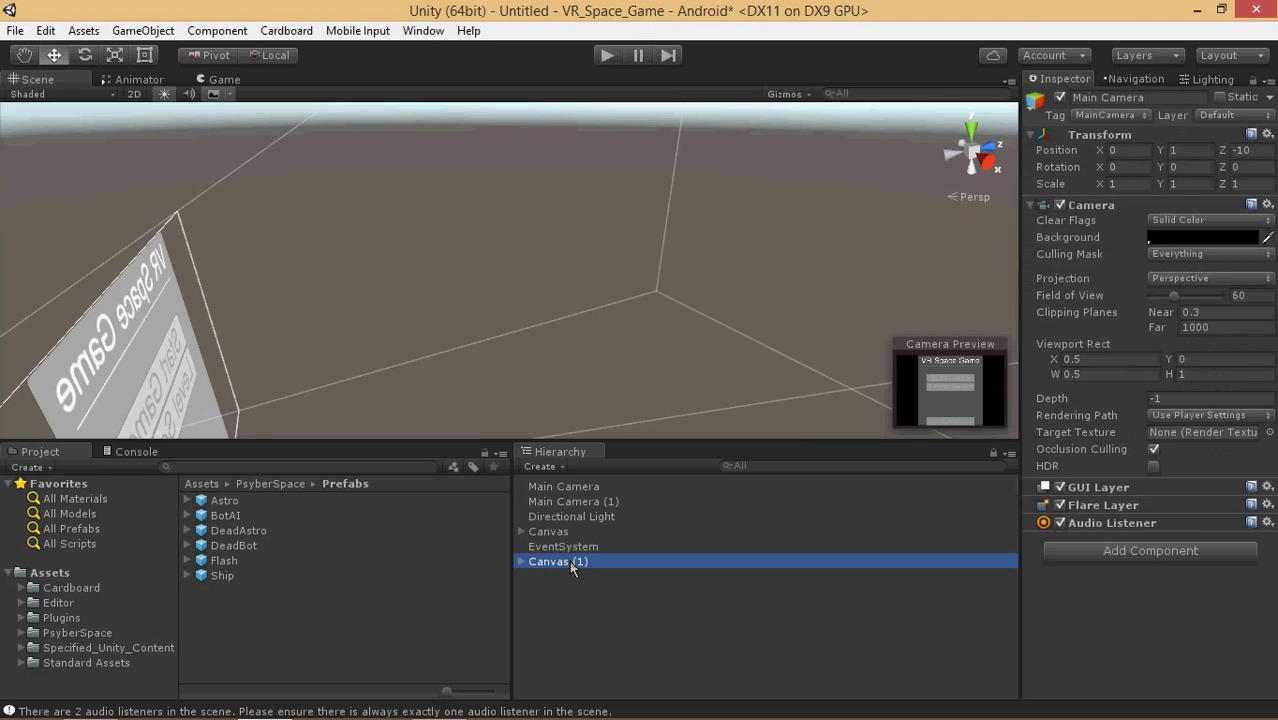
left_click(556, 468)
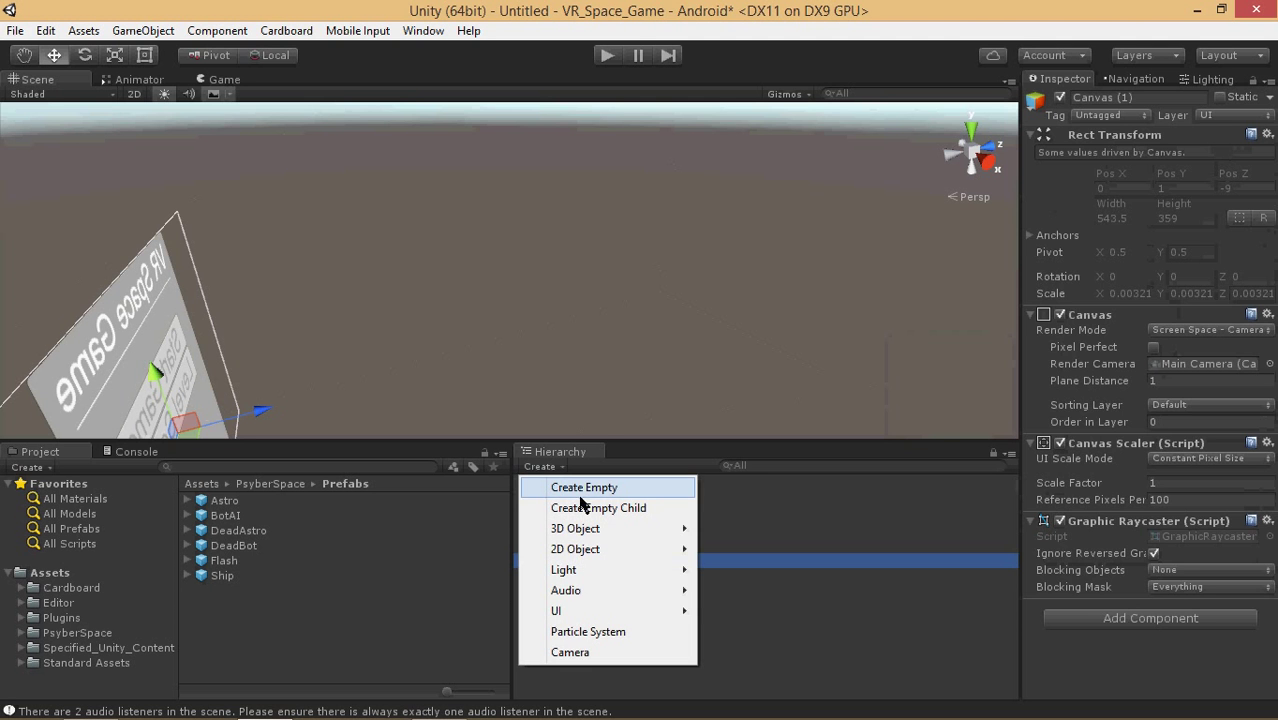
left_click(587, 489)
left_click(1178, 99)
type("Men")
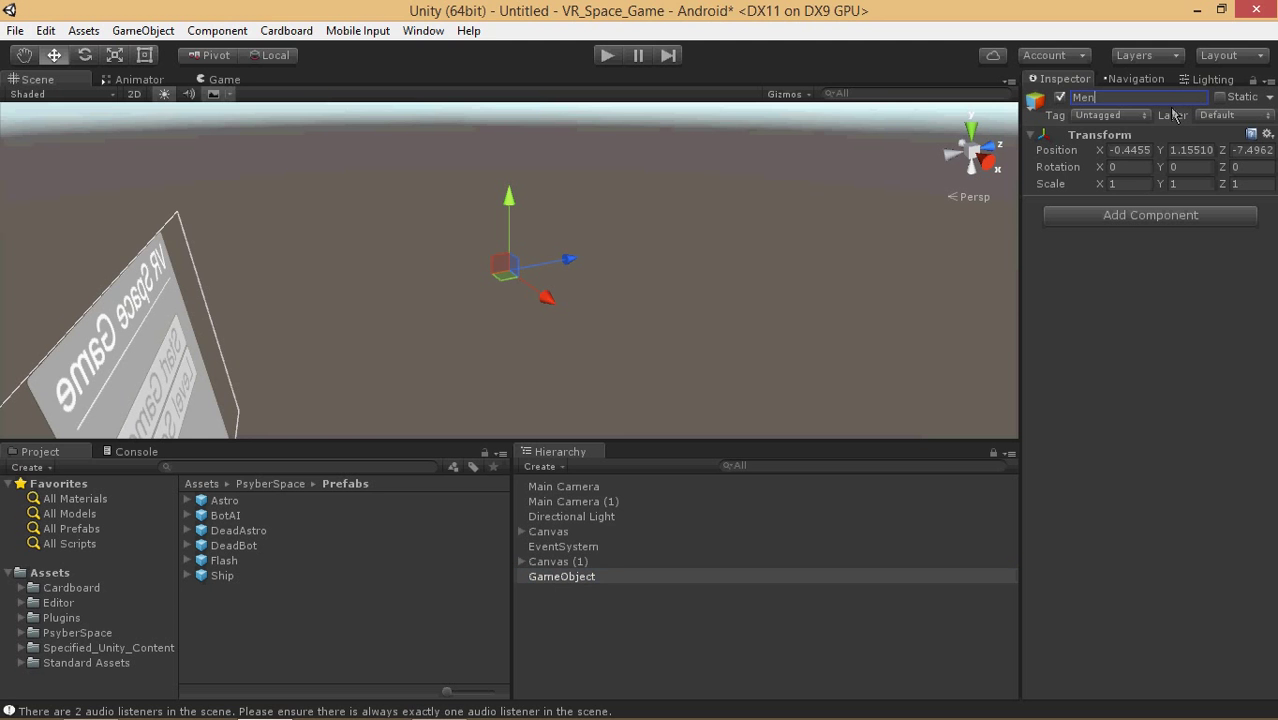
type("u")
key("Return")
left_click(1134, 226)
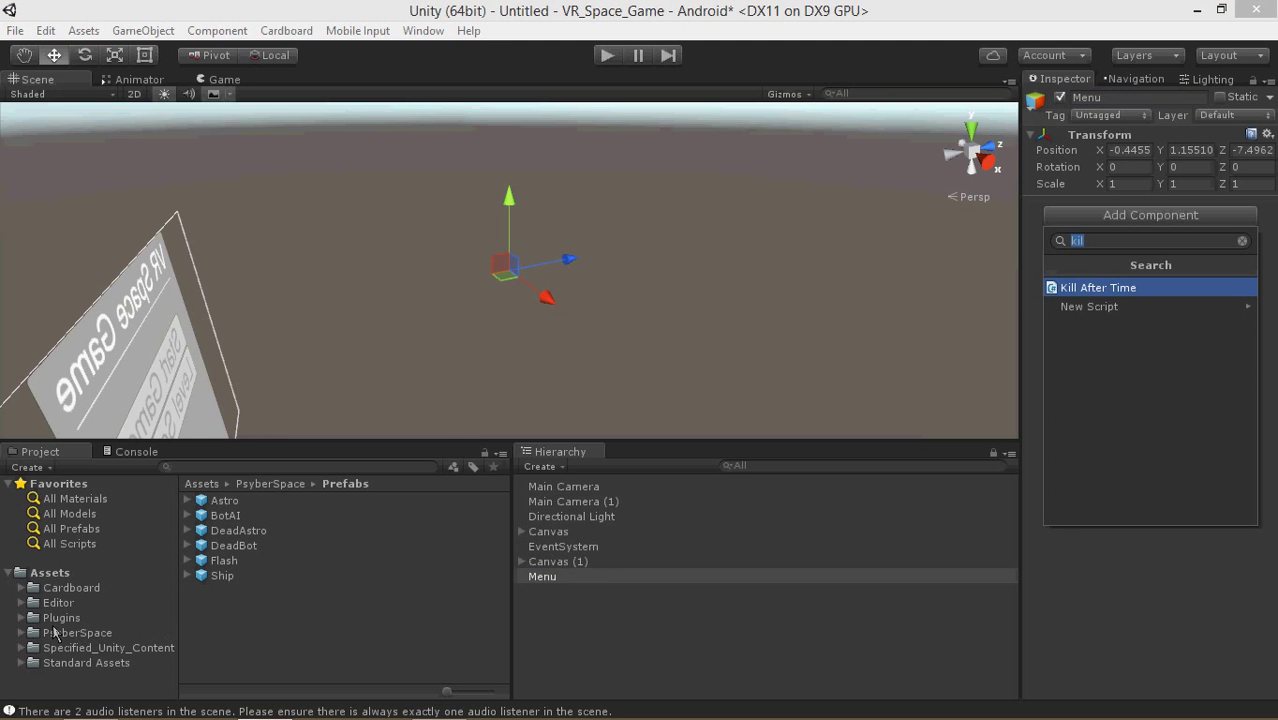
key("Escape")
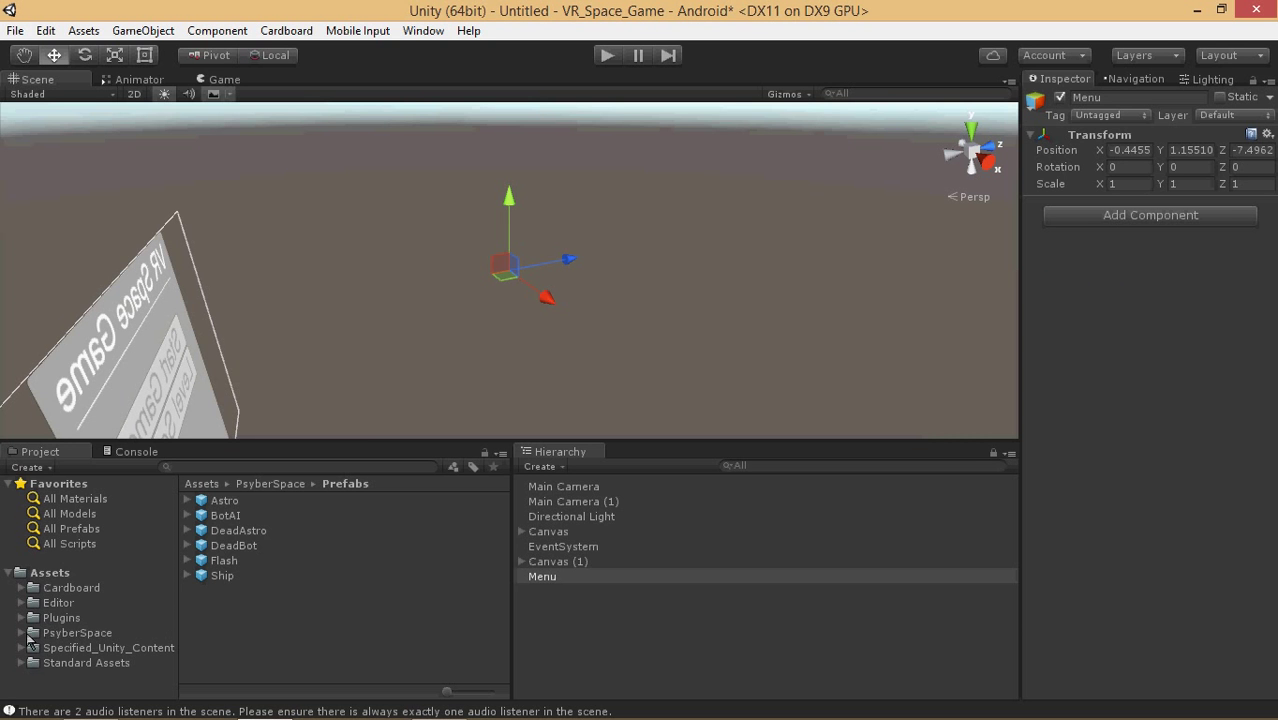
Create a C# script named MainMenu in the PsyberSpace Scripts folder and open it for editing.
left_click(70, 633)
left_click(22, 633)
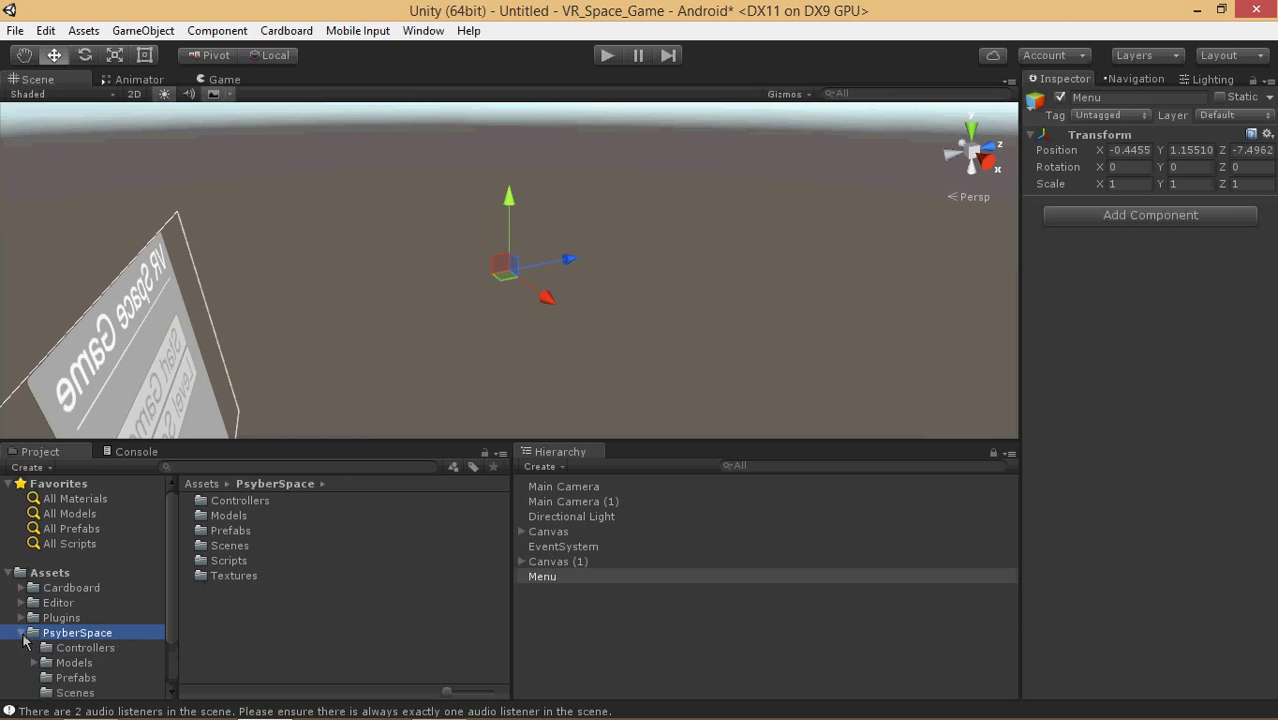
double_click(238, 561)
right_click(248, 666)
mouse_move(357, 320)
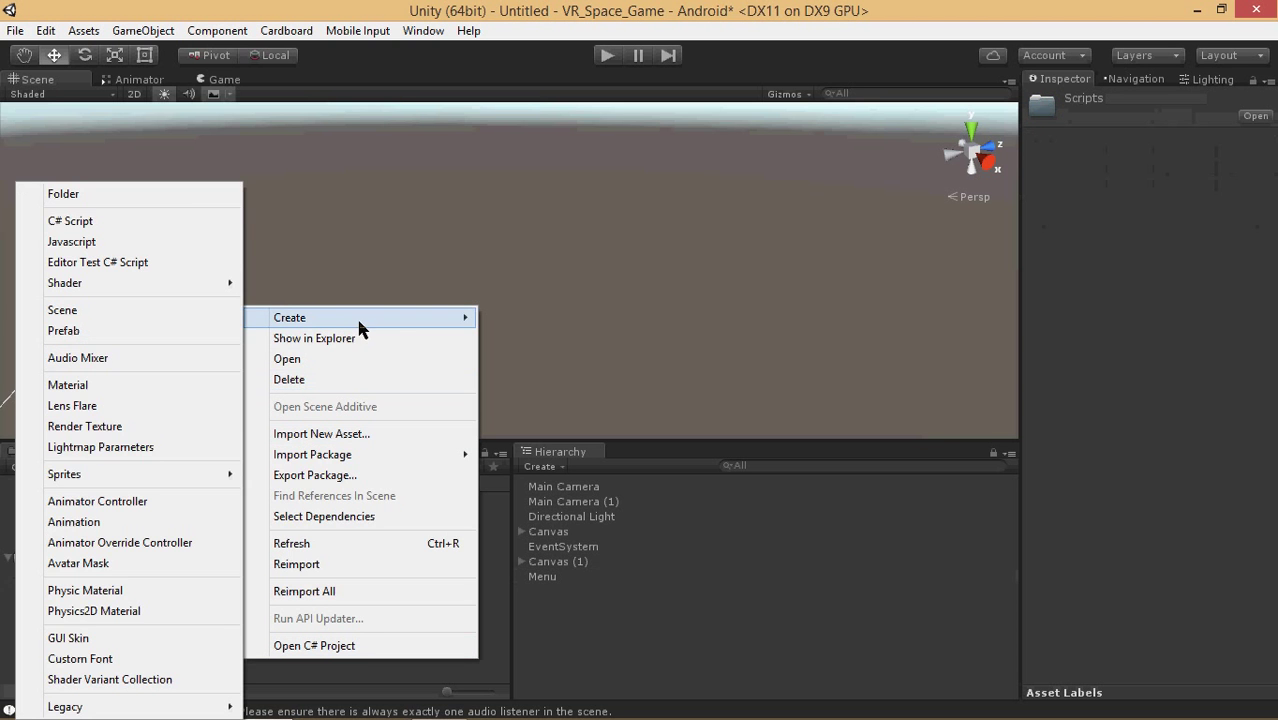
left_click(155, 220)
type("MainMenu.cs")
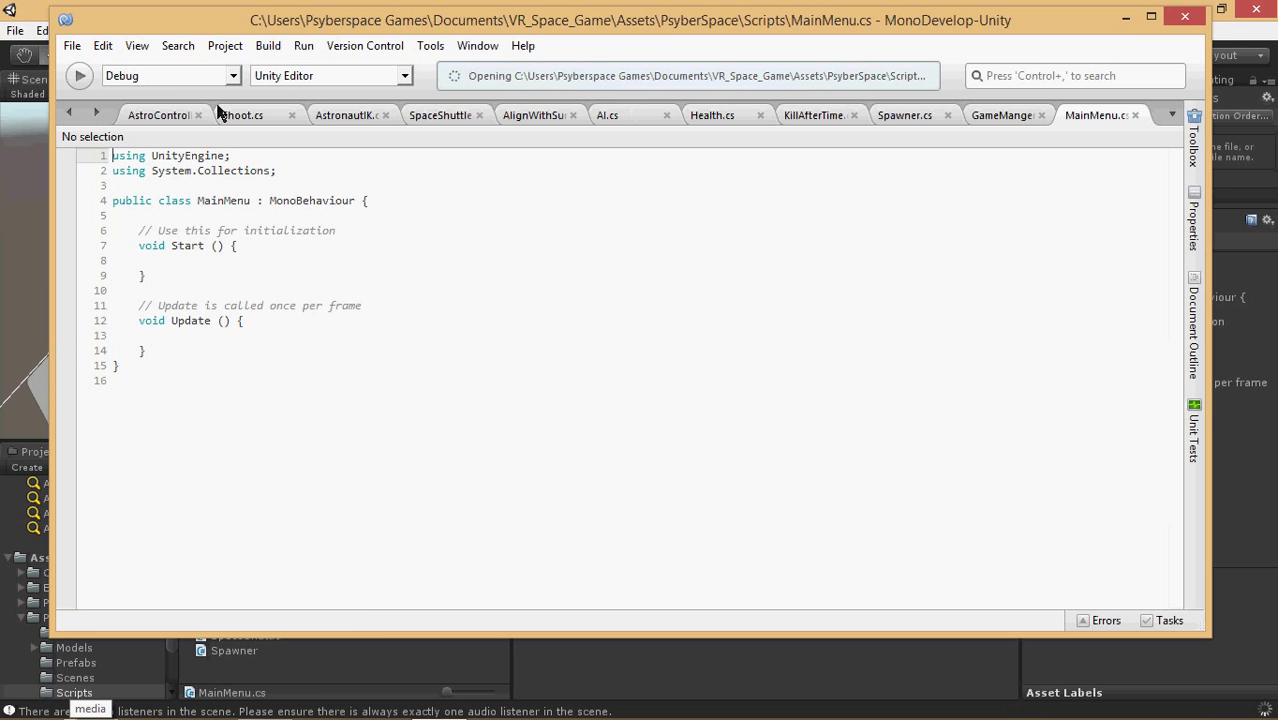
Return to Unity and remove the Audio Listener component from Main Camera and Main Camera (1).
left_click(1127, 17)
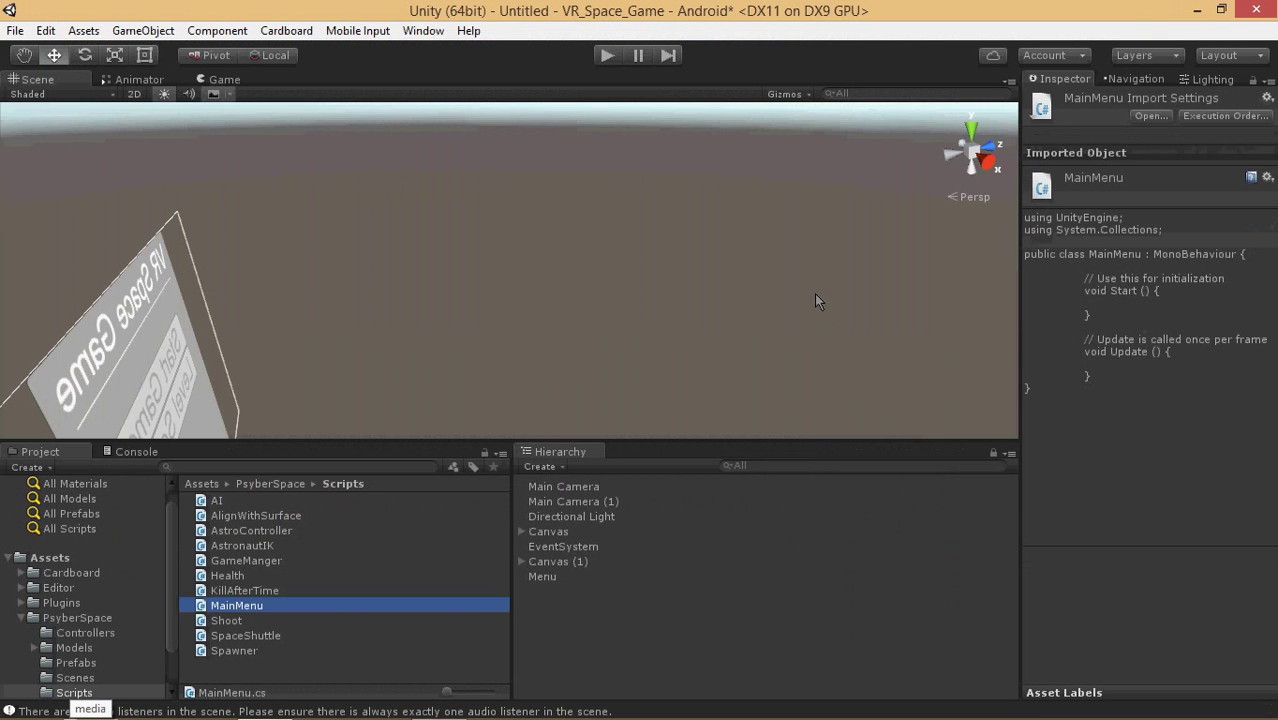
left_click(592, 502)
left_click(590, 488, "ctrl")
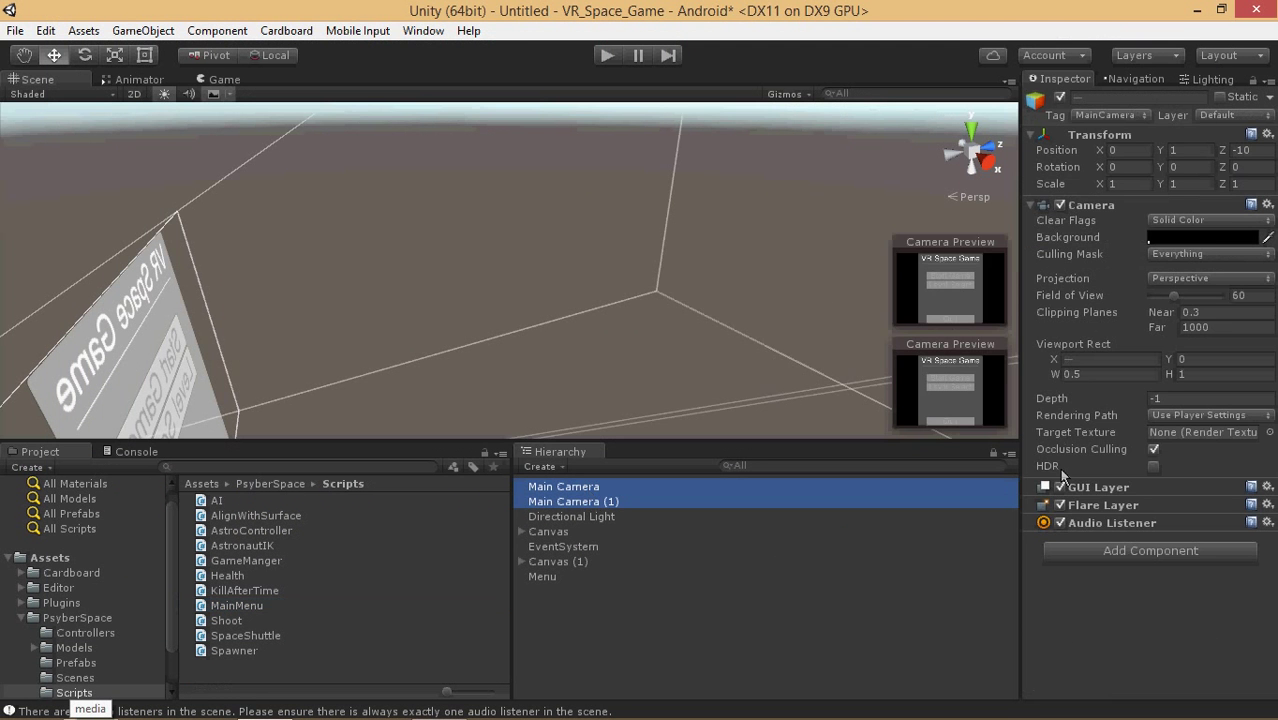
right_click(1106, 524)
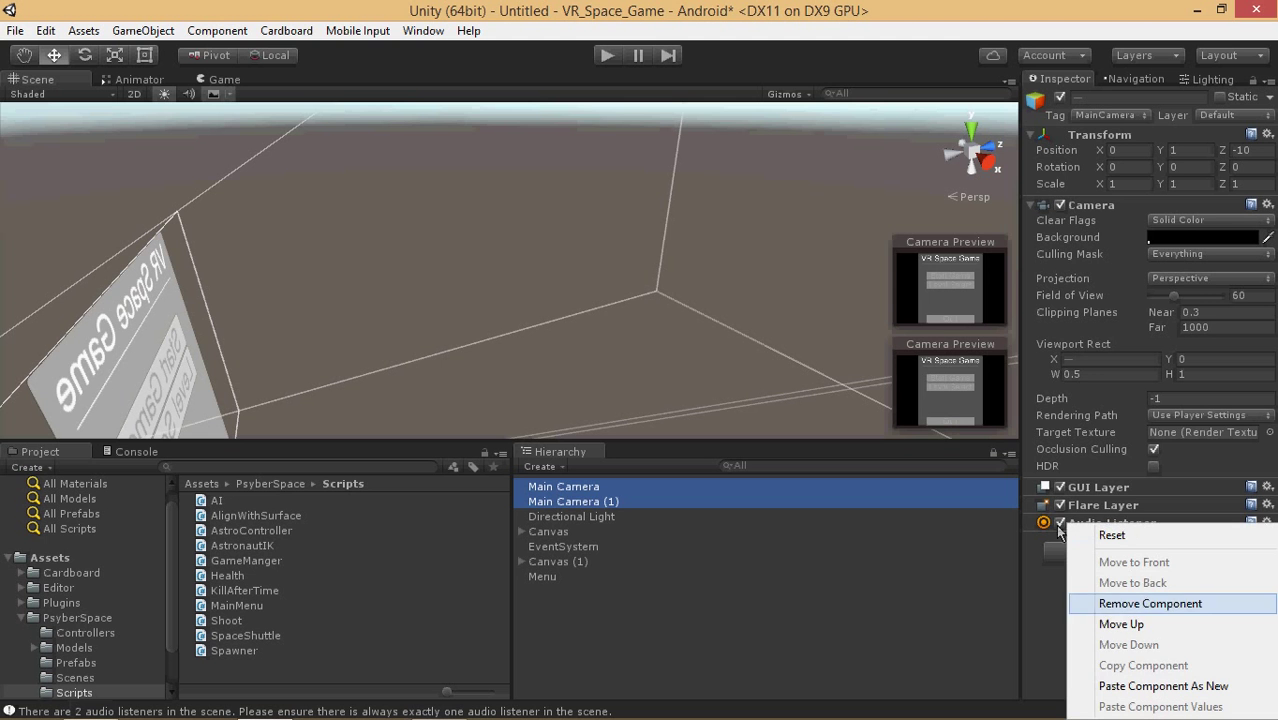
left_click(1192, 605)
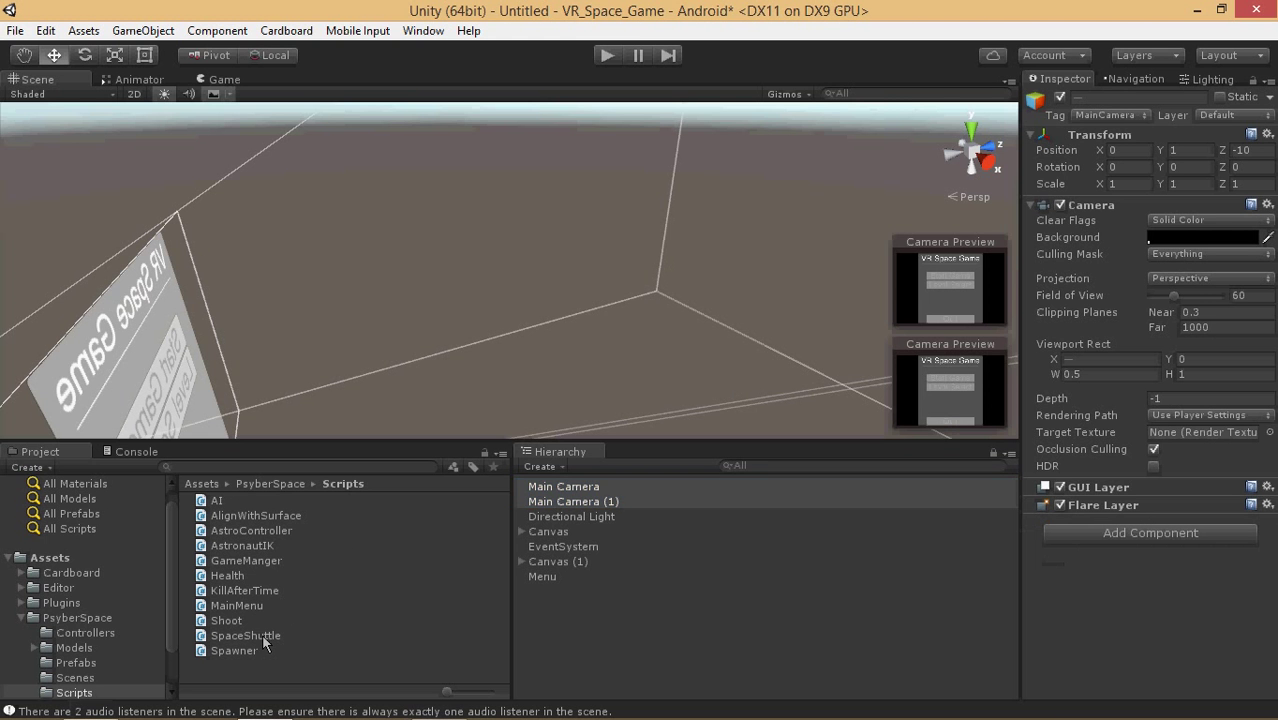
Clear the console messages and return to the project's script files.
left_click(128, 452)
left_click(22, 468)
left_click(36, 452)
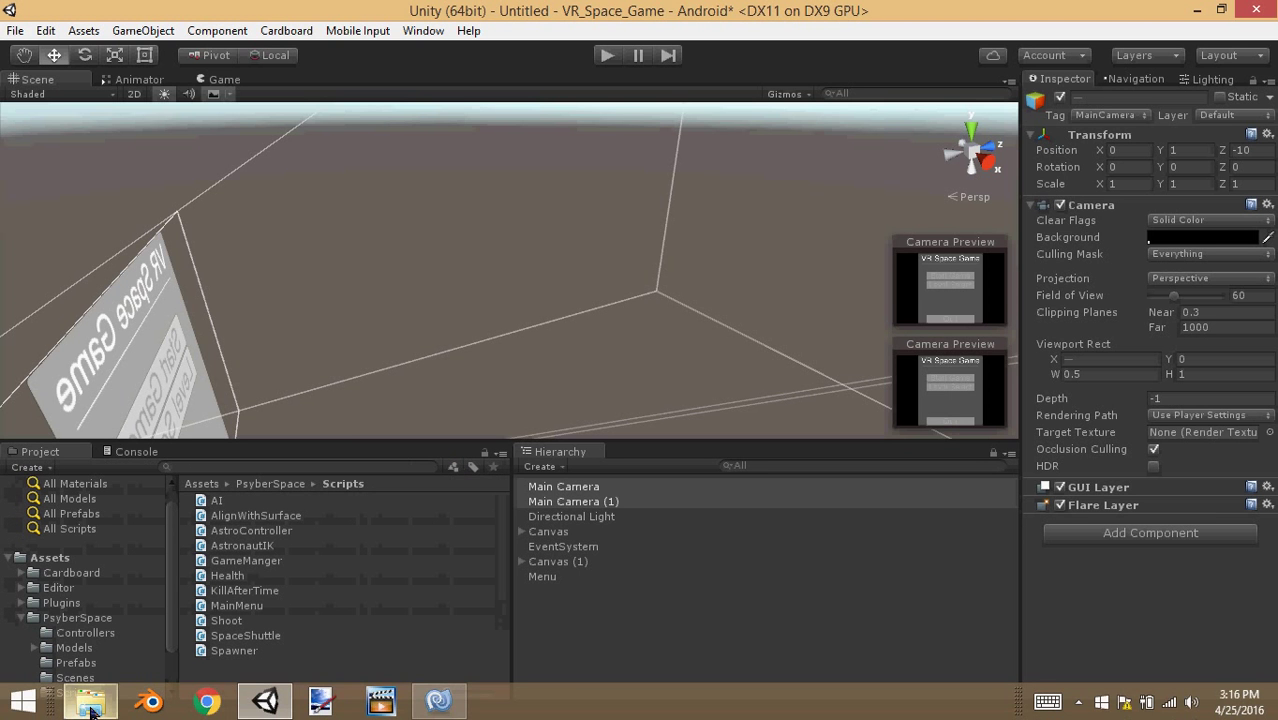
Switch to MonoDevelop and replace the default Start and Update methods in the MainMenu class with an empty line.
left_click(440, 703)
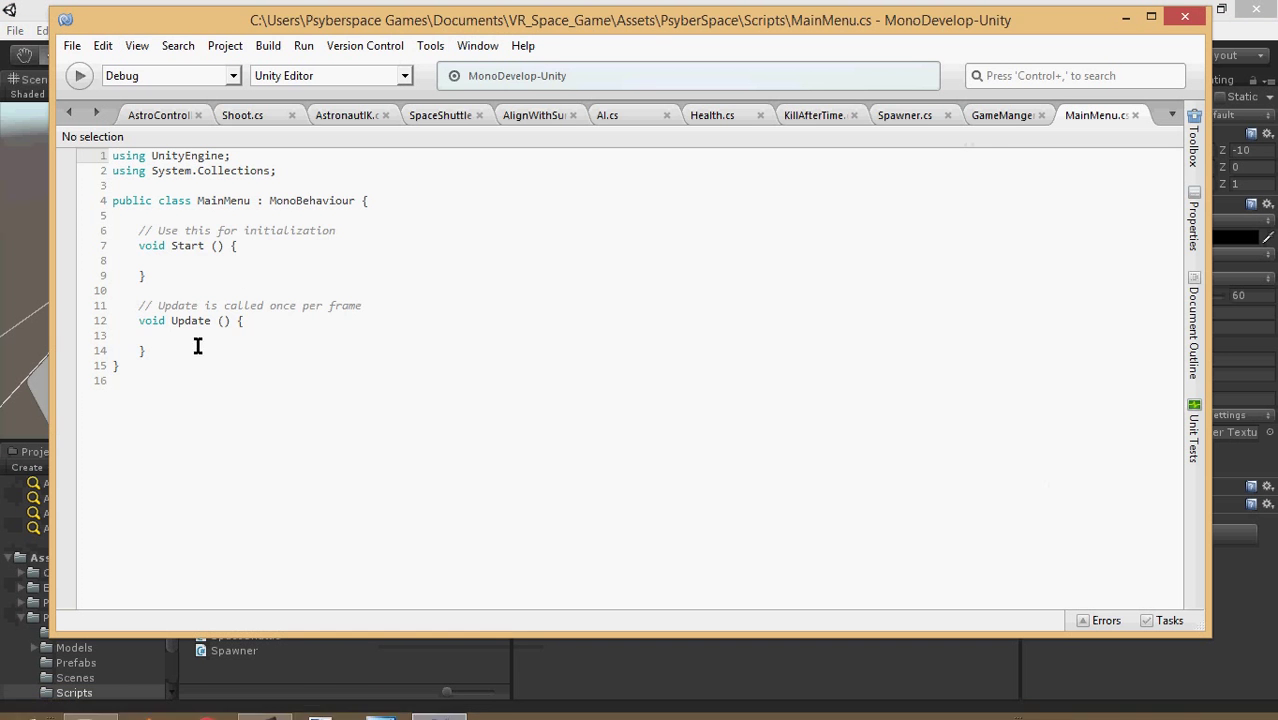
left_click_drag(147, 351, 383, 207)
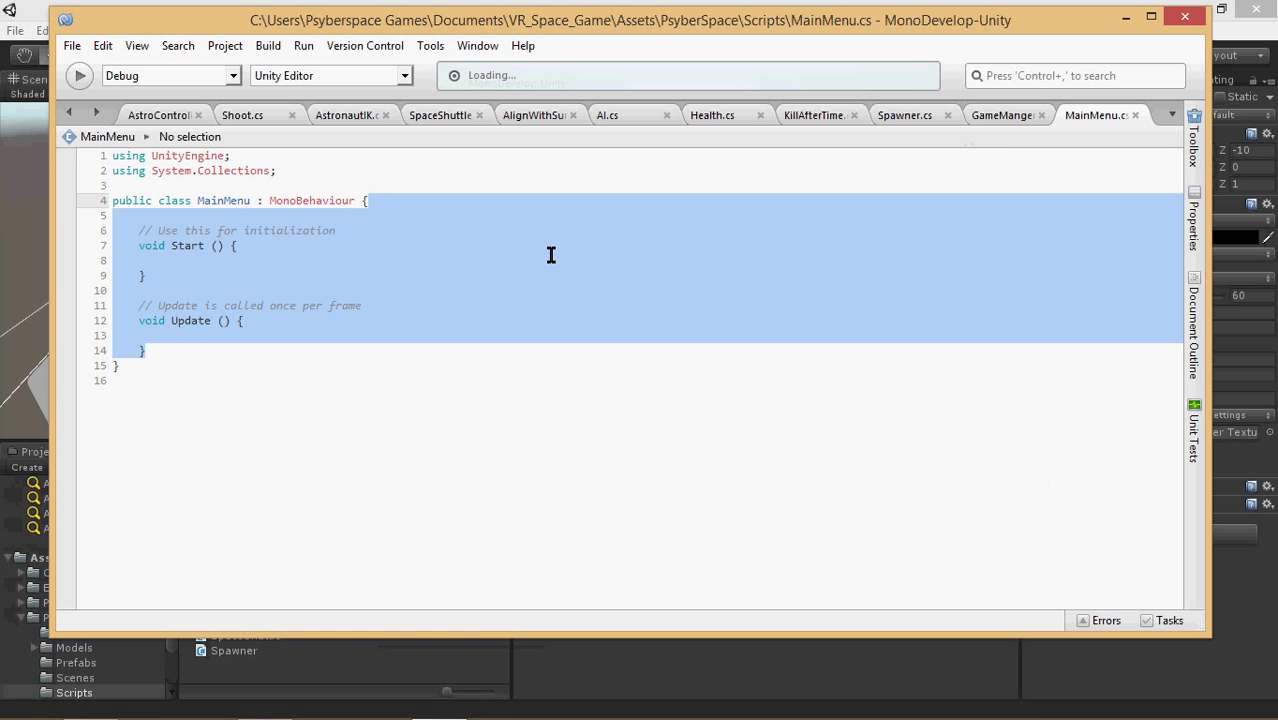
key("Return")
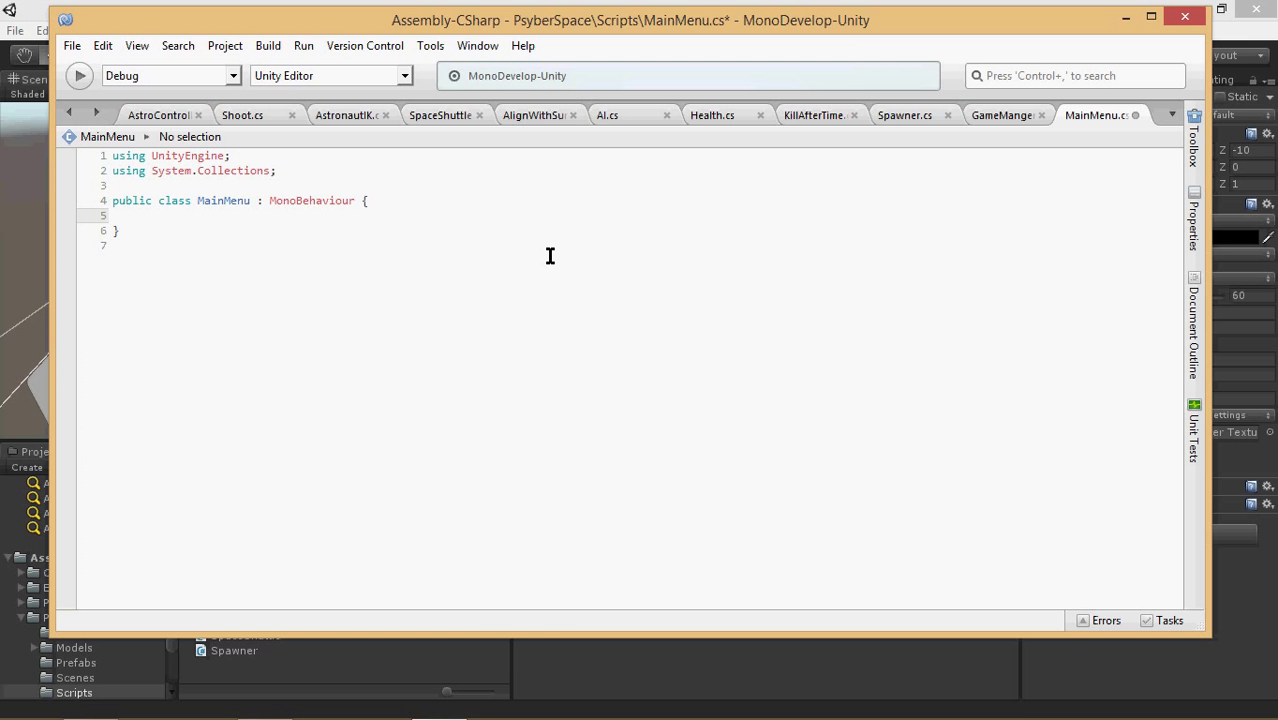
type("p")
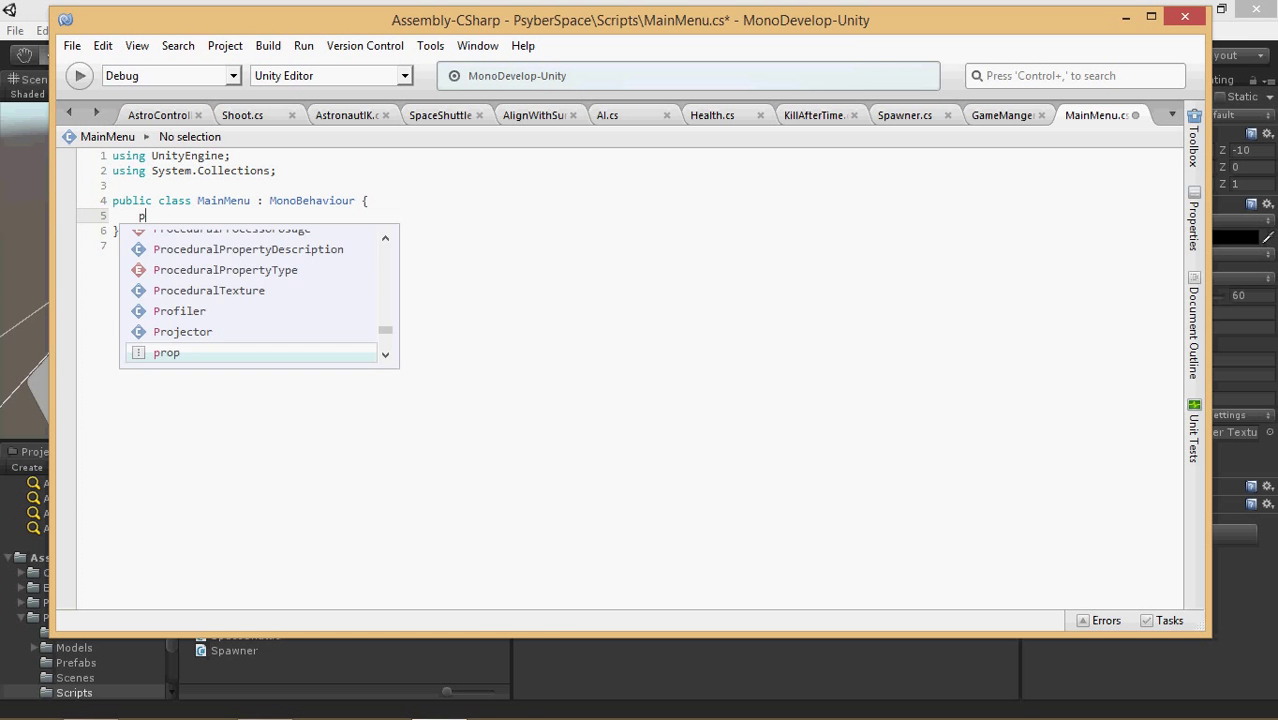
type("ublic void")
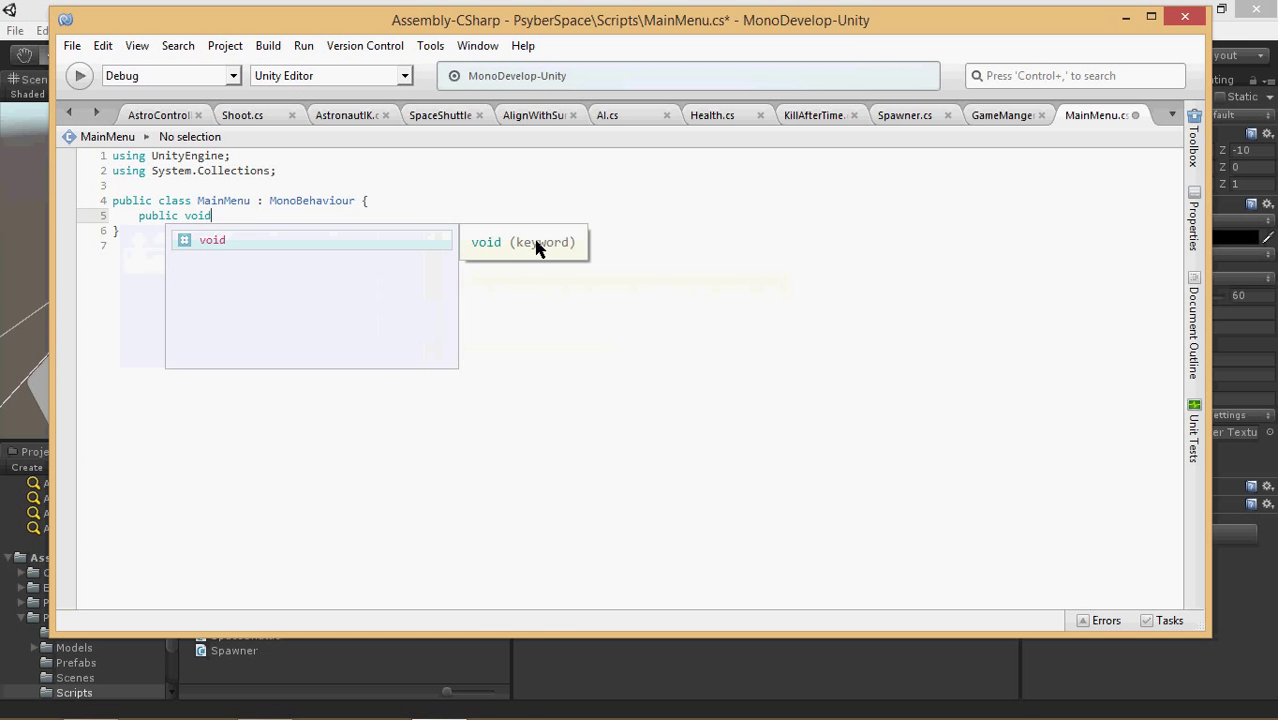
left_click_drag(396, 201, 399, 217)
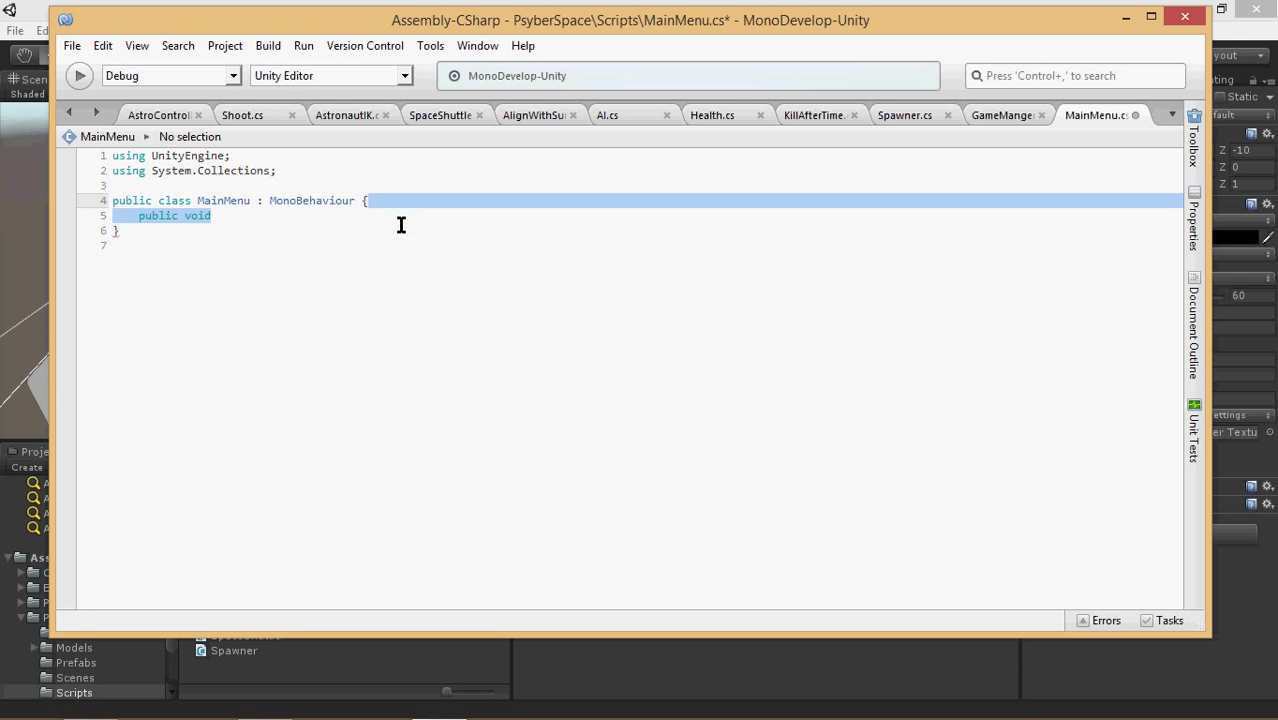
key("Return")
Declare a public string levelName with the value "VR Space Game" in the MainMenu class, followed by a blank line.
type("public ")
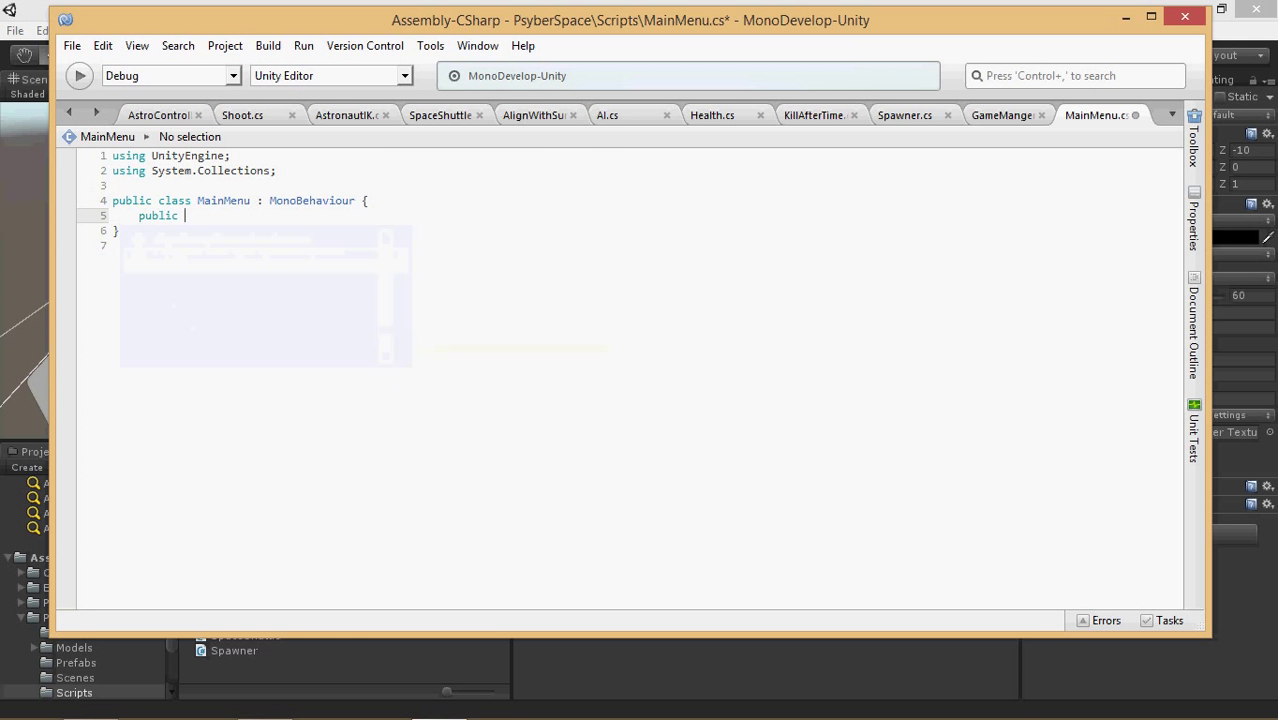
type("string levelName = \"VR Space Game\";")
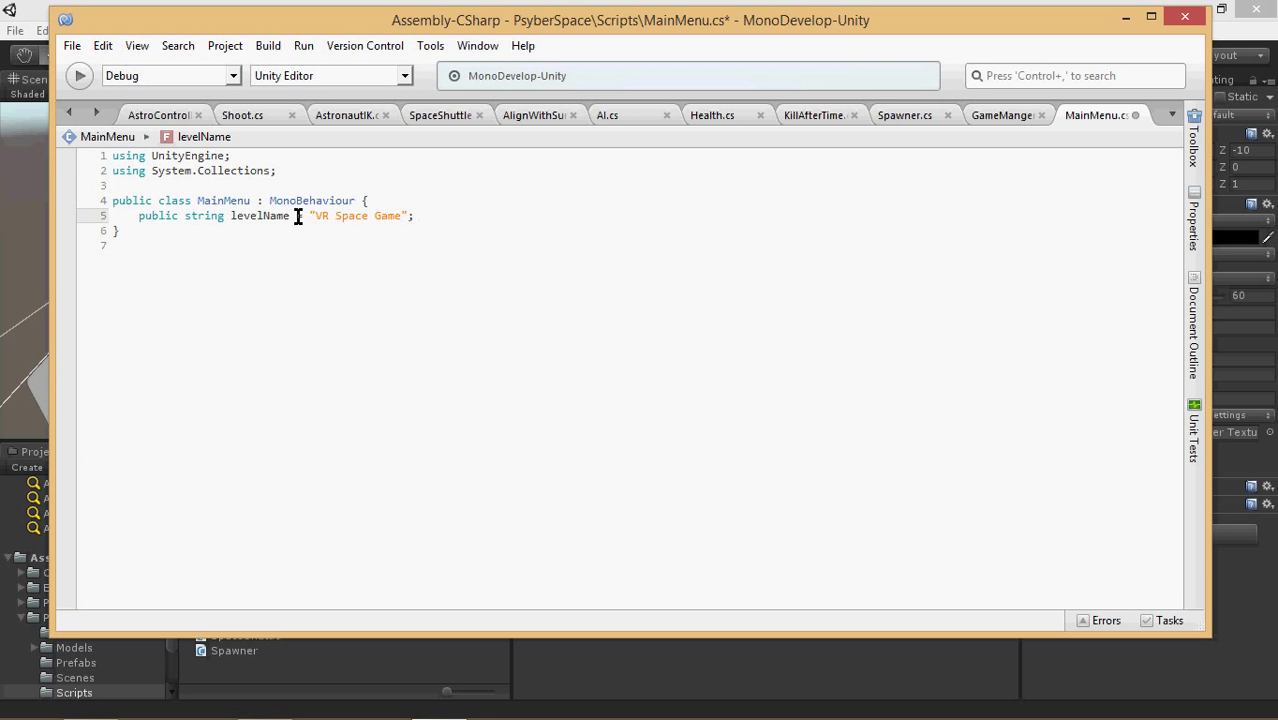
left_click(434, 220)
key("Return")
key("Return")
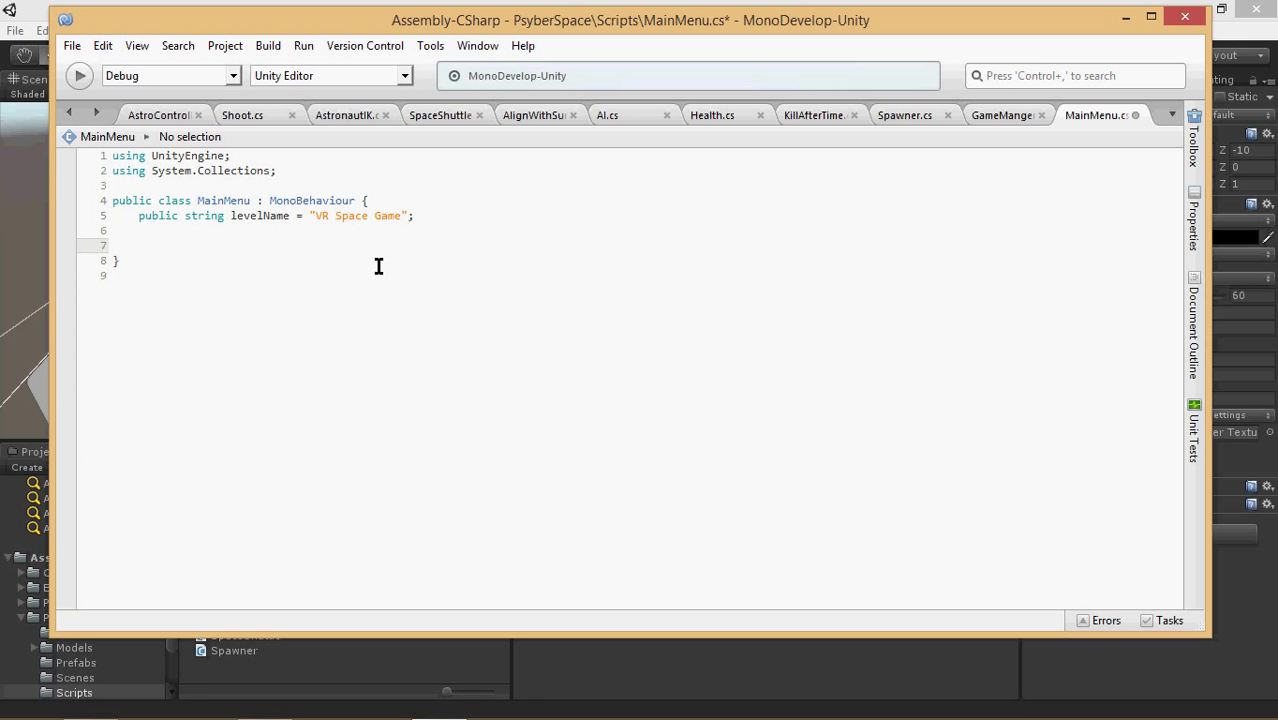
type("void")
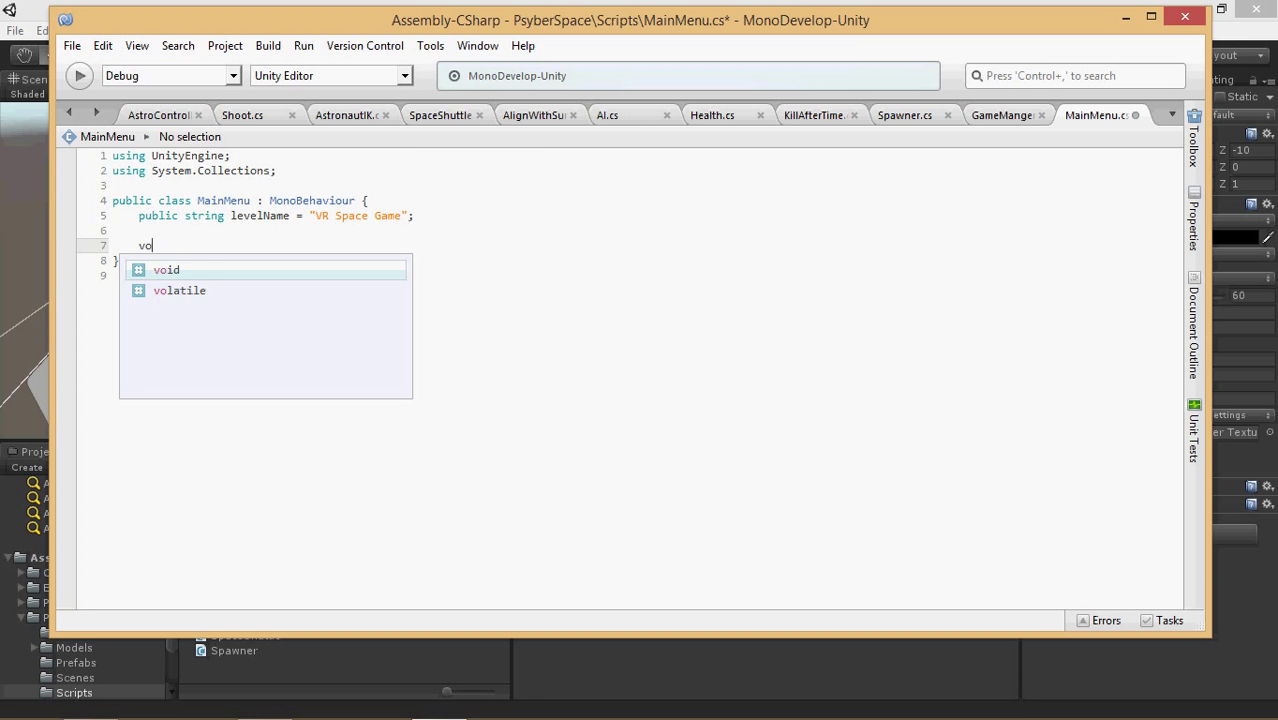
key("BackSpace")
key("BackSpace")
key("BackSpace")
key("BackSpace")
Add an empty public void StartGame() method below the levelName declaration.
type("public void ")
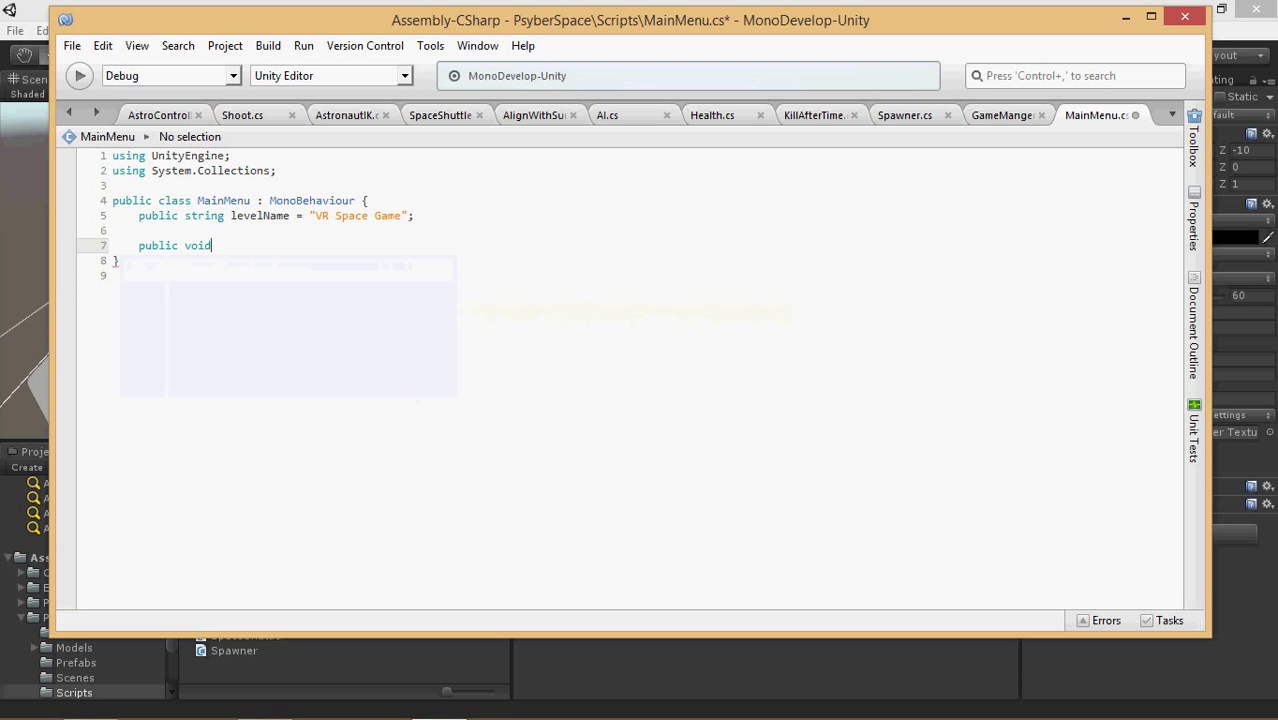
type("StartGame(){")
key("Return")
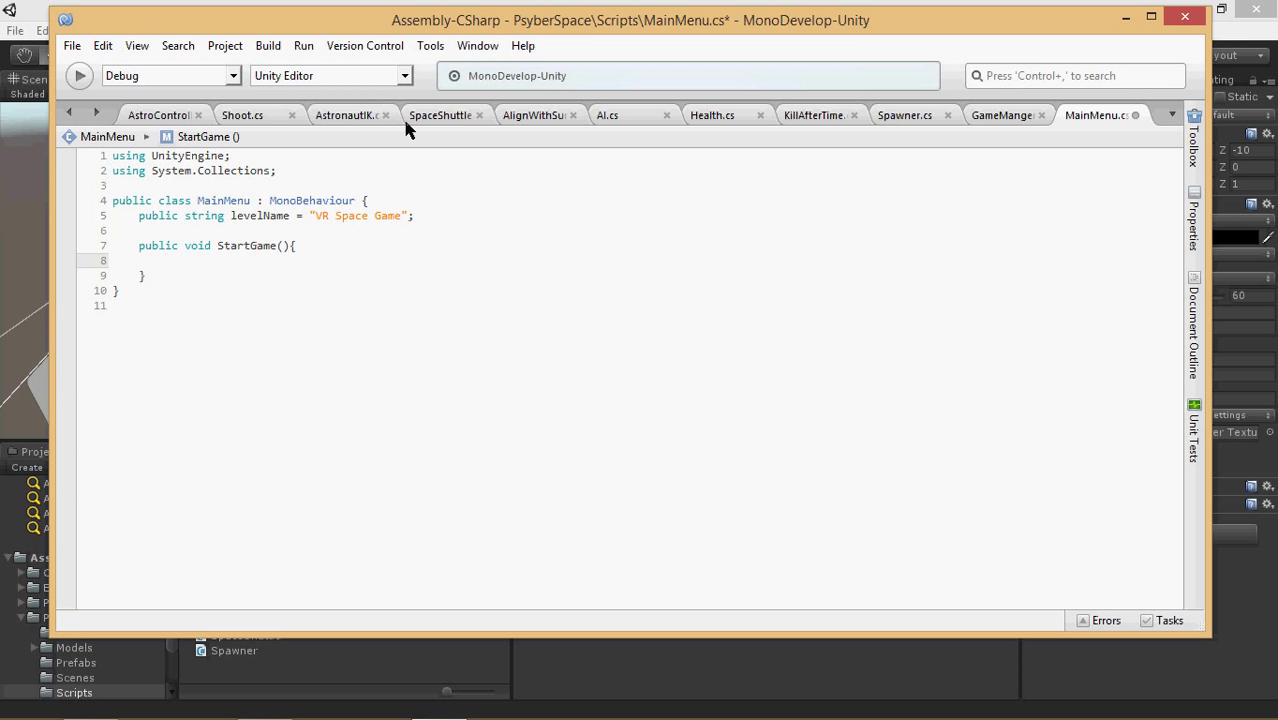
left_click(995, 117)
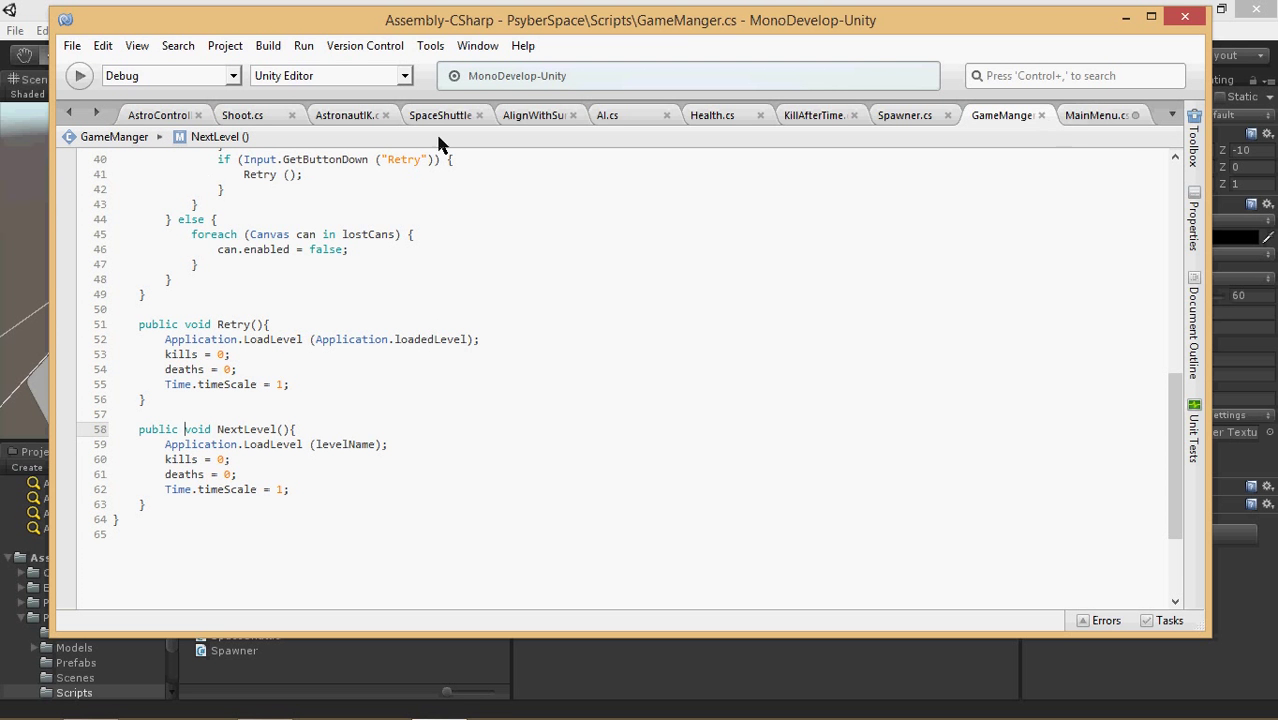
left_click(1068, 118)
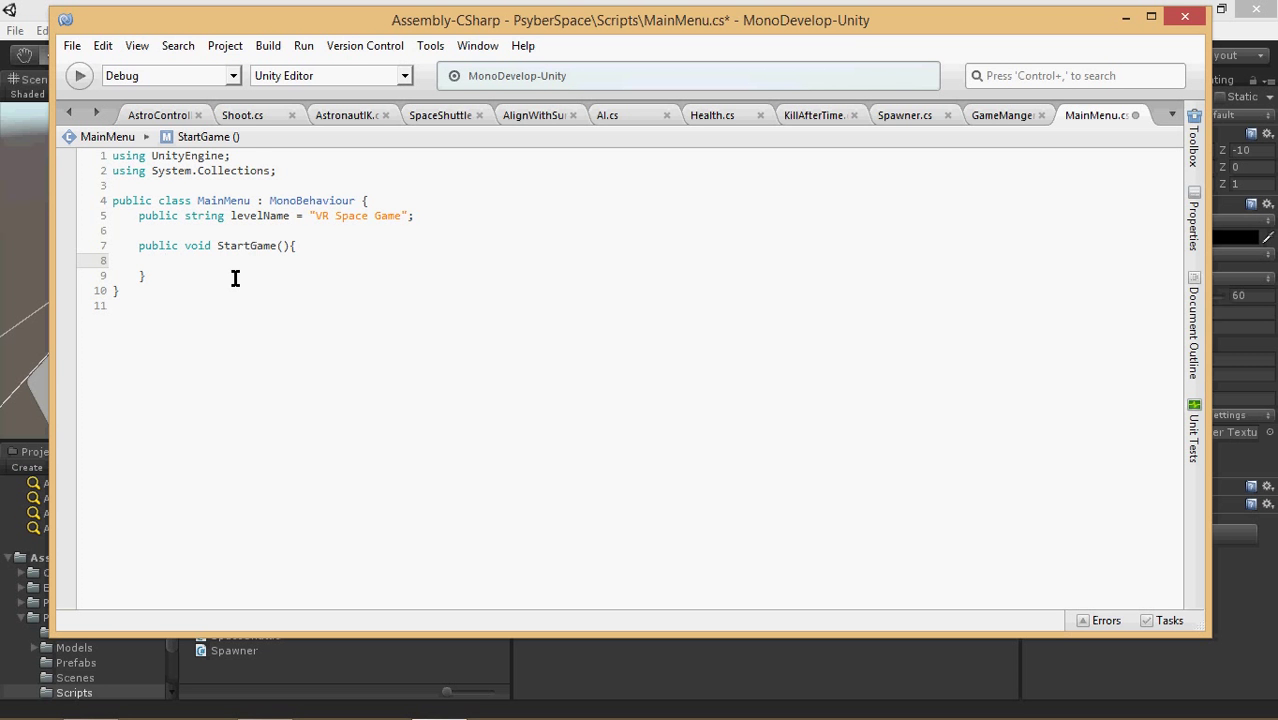
type("Apl")
key("BackSpace")
type("p")
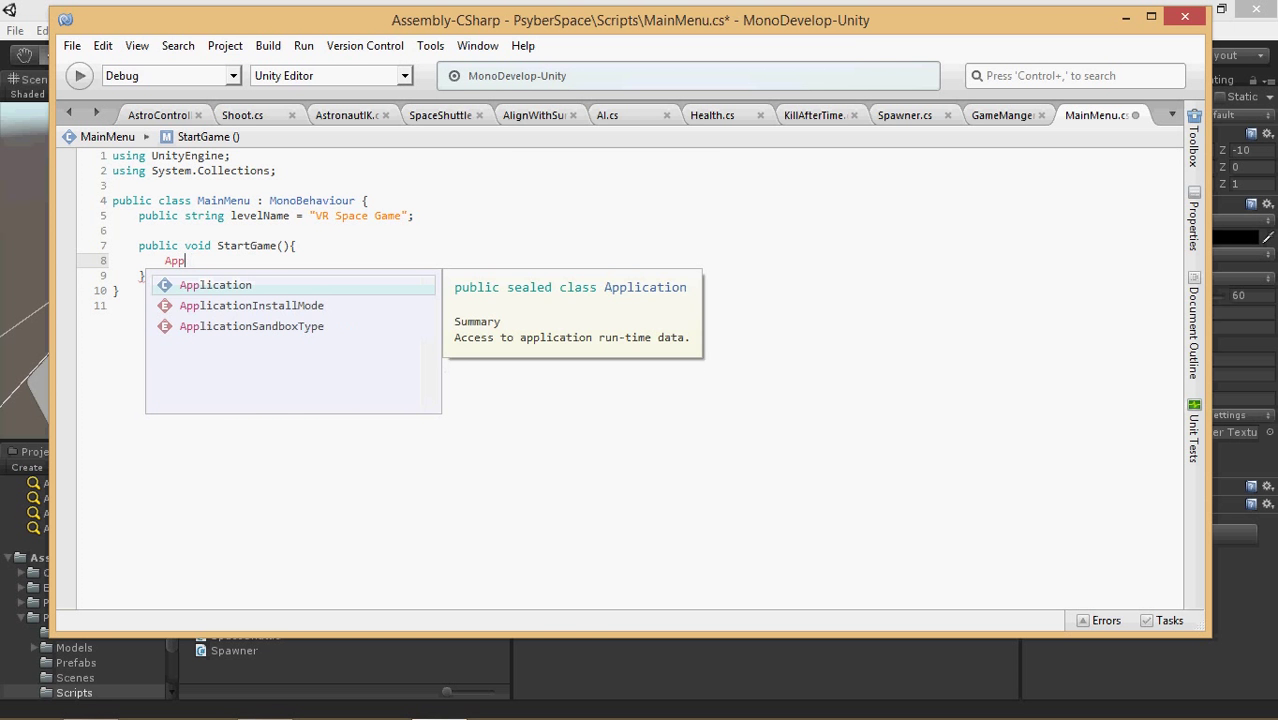
type("lication.")
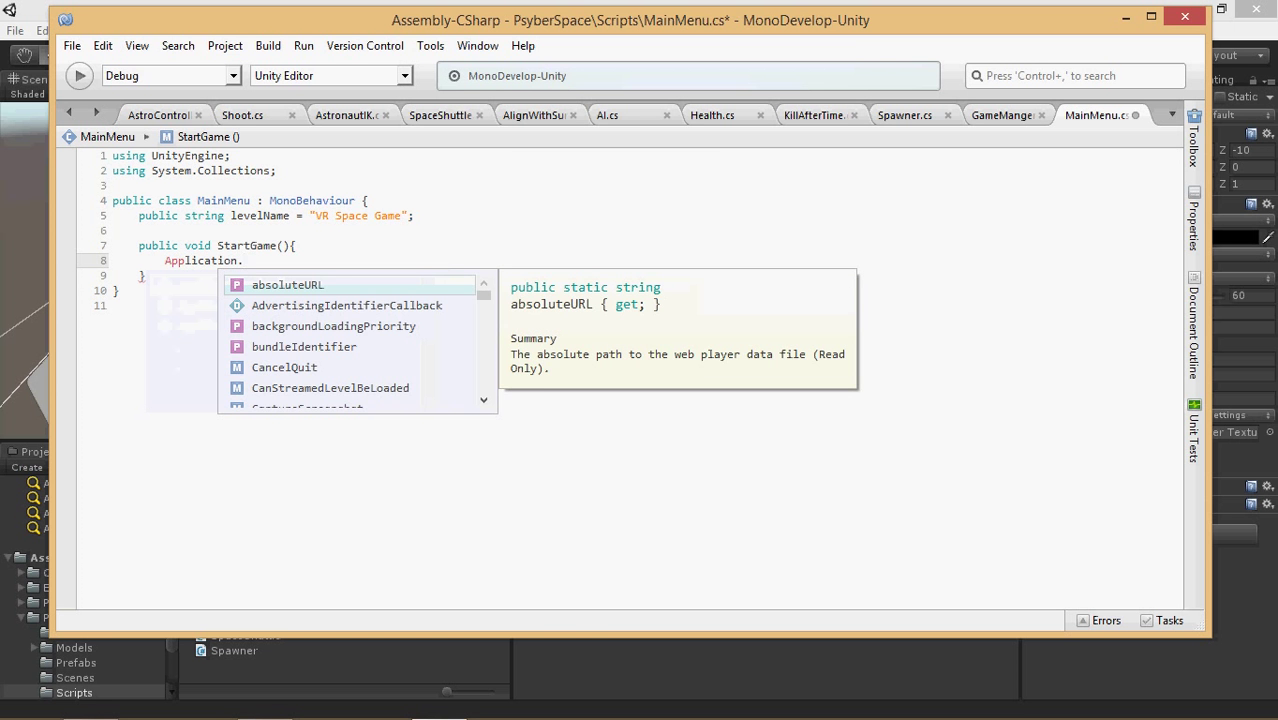
type("loa")
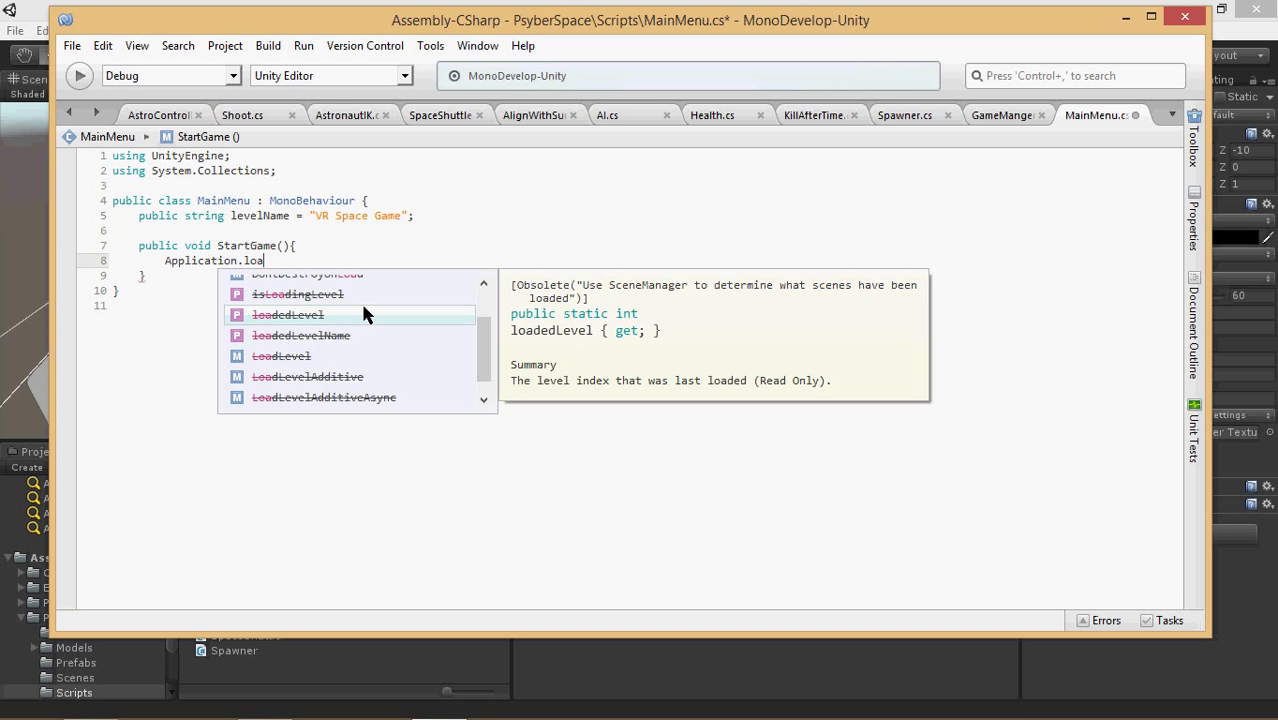
type("dedLevel(")
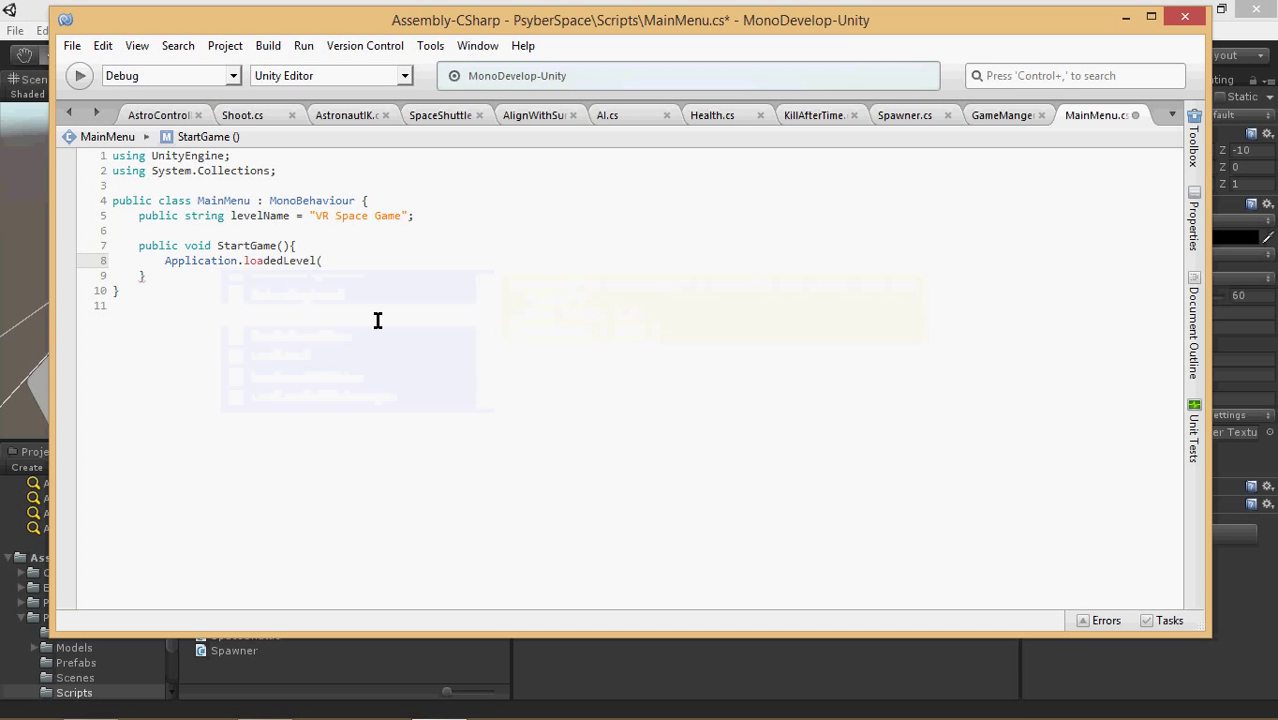
left_click(337, 190)
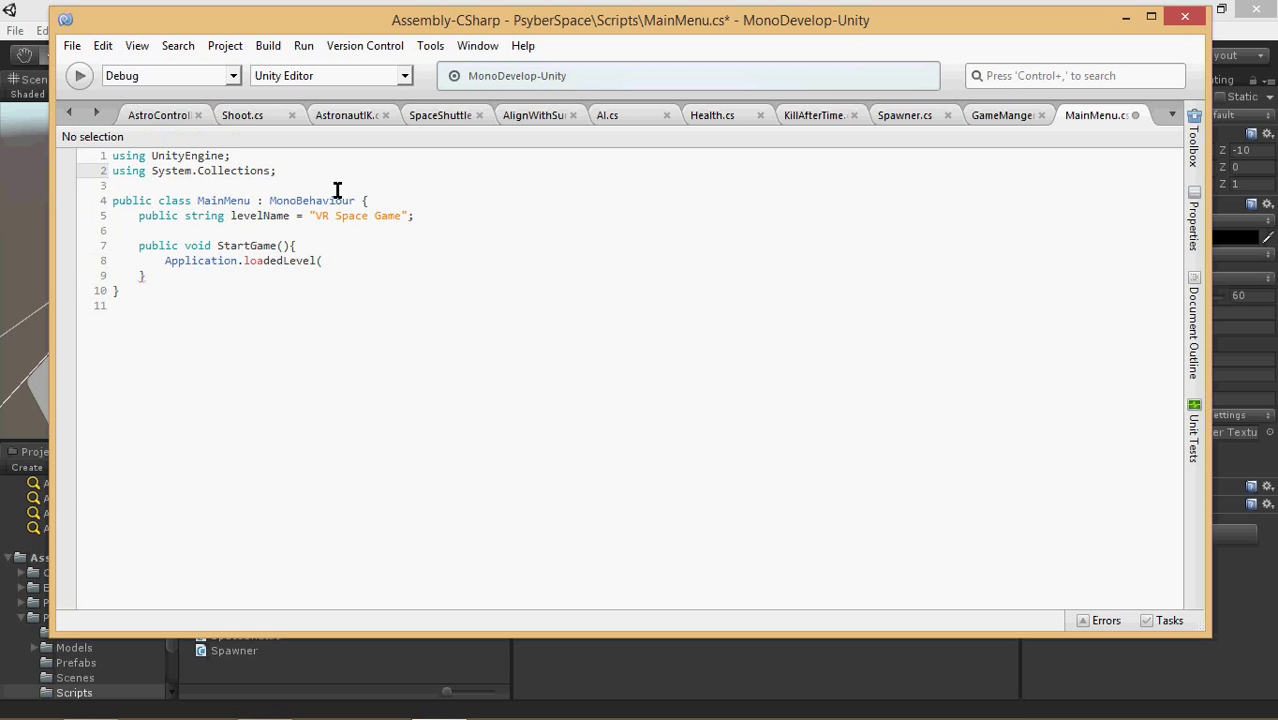
left_click(356, 263)
key("shift+Up")
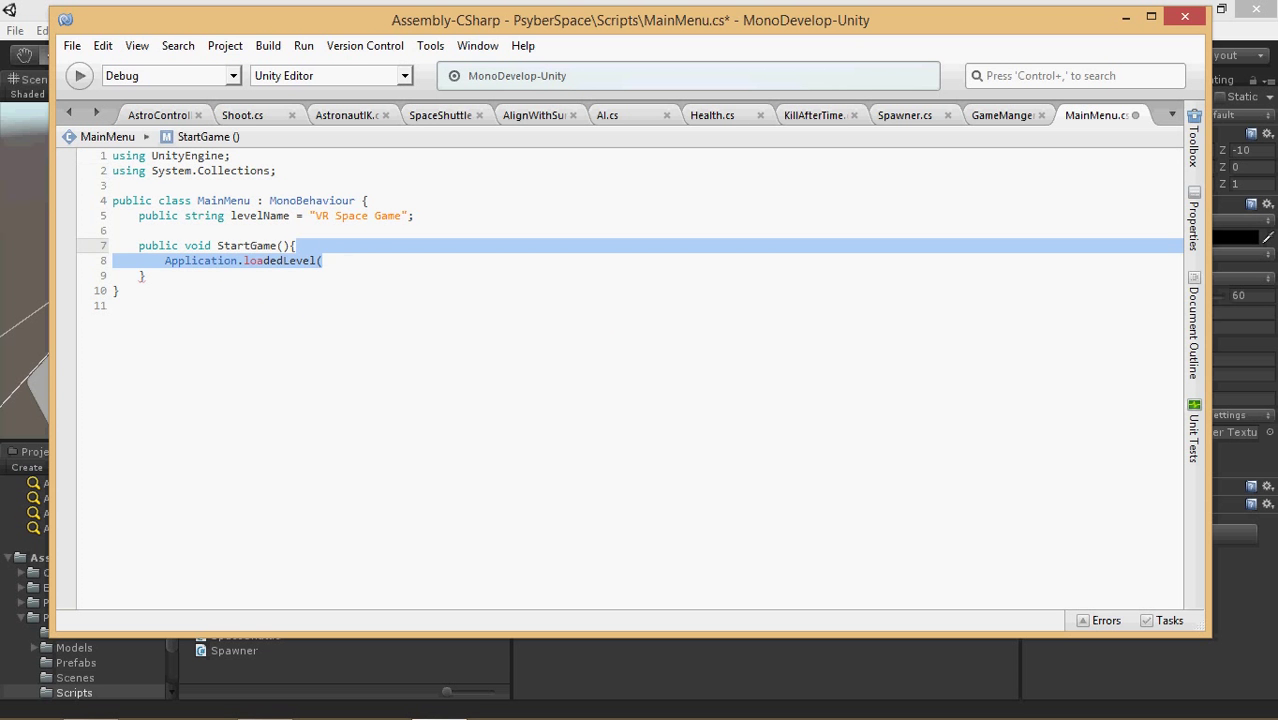
key("Return")
type("Sce")
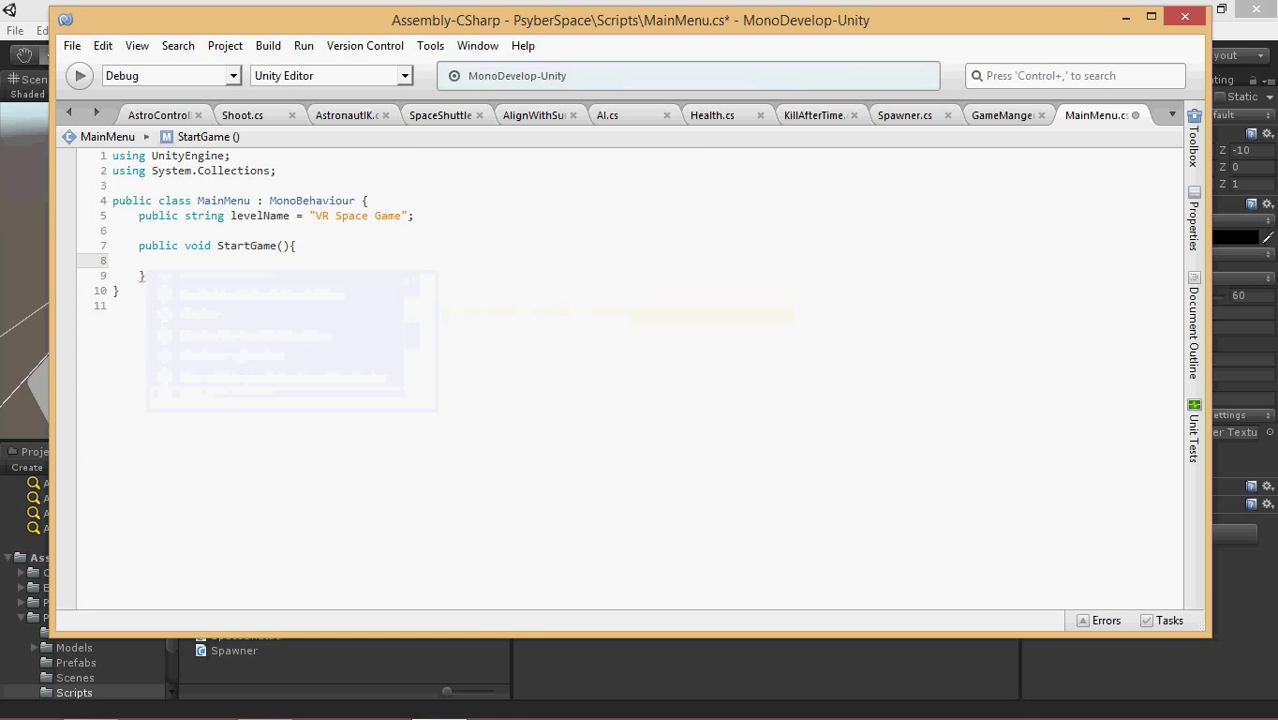
type("App")
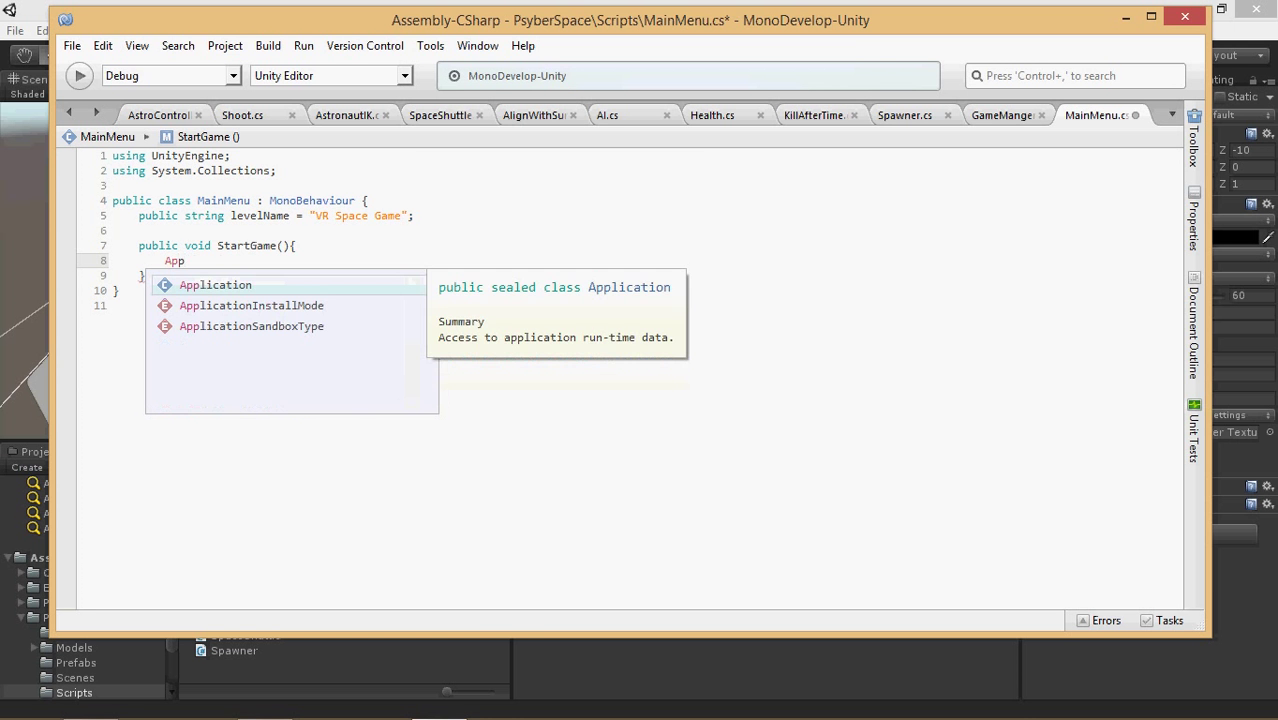
type("lication.sce")
key("BackSpace")
key("BackSpace")
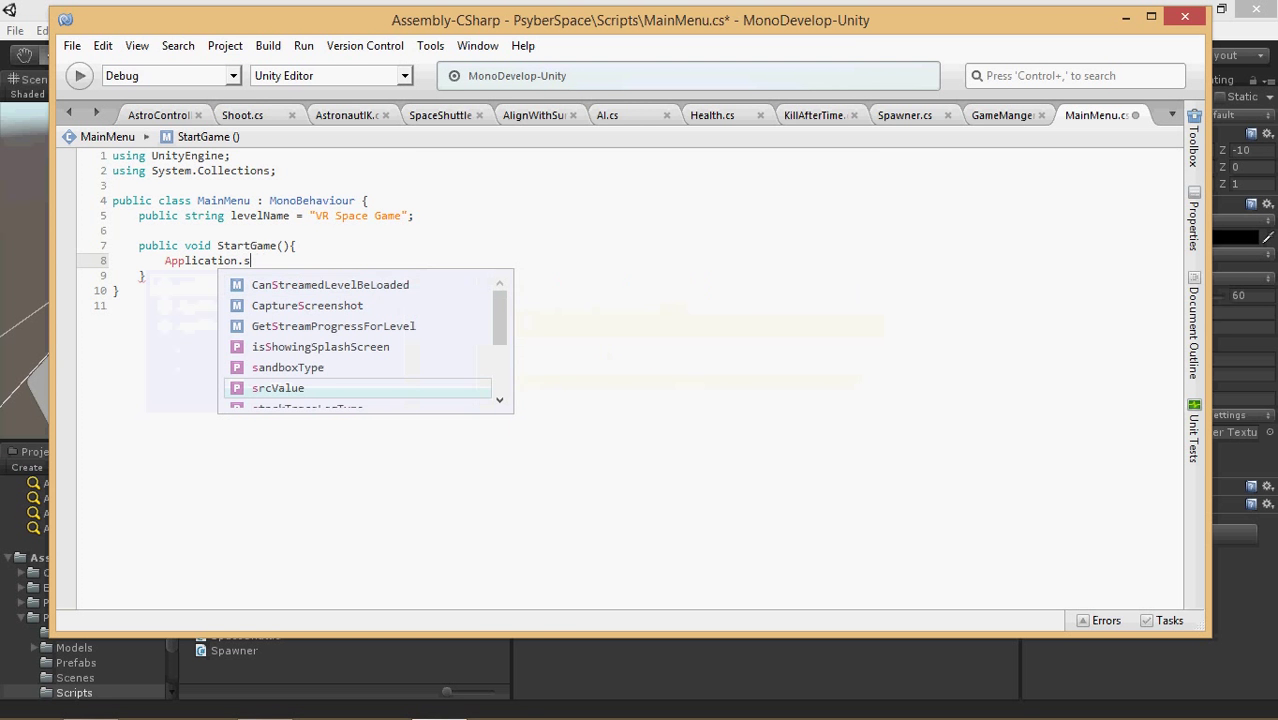
left_click_drag(306, 247, 320, 263)
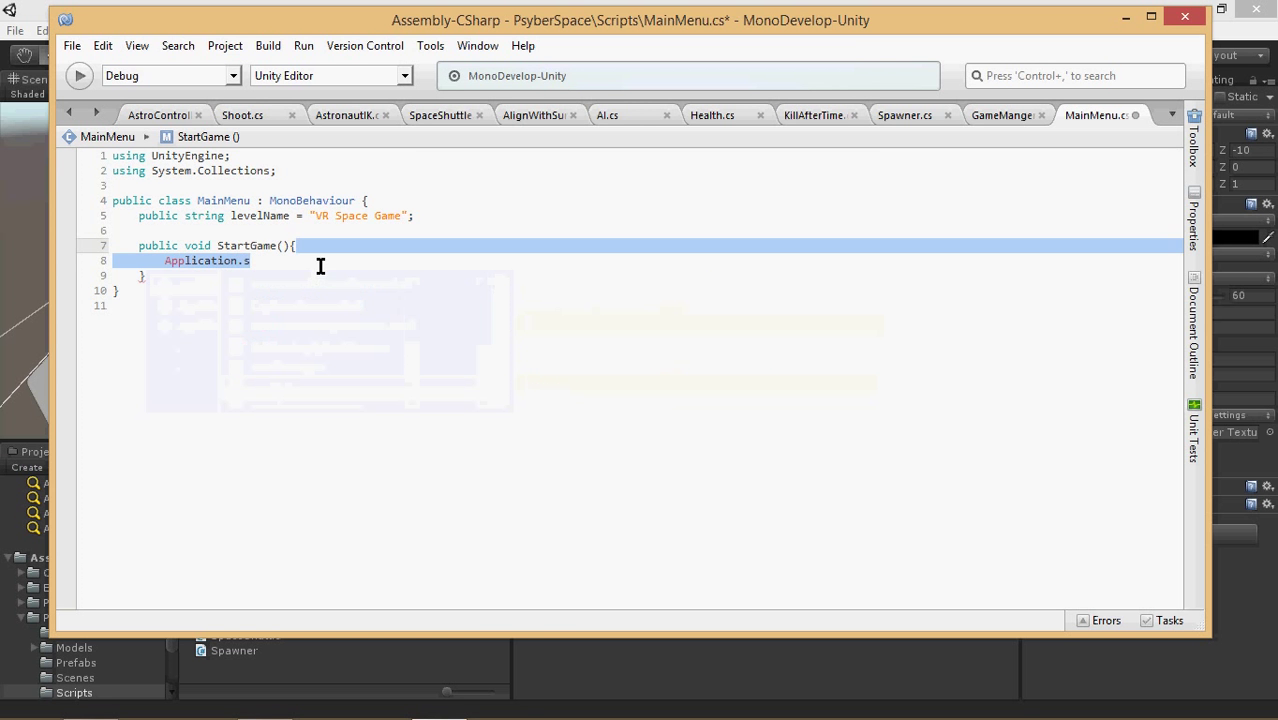
key("BackSpace")
Add a using UnityEngine.SceneManagement; directive below the System.Collections import in the MainMenu script.
left_click(322, 174)
key("Return")
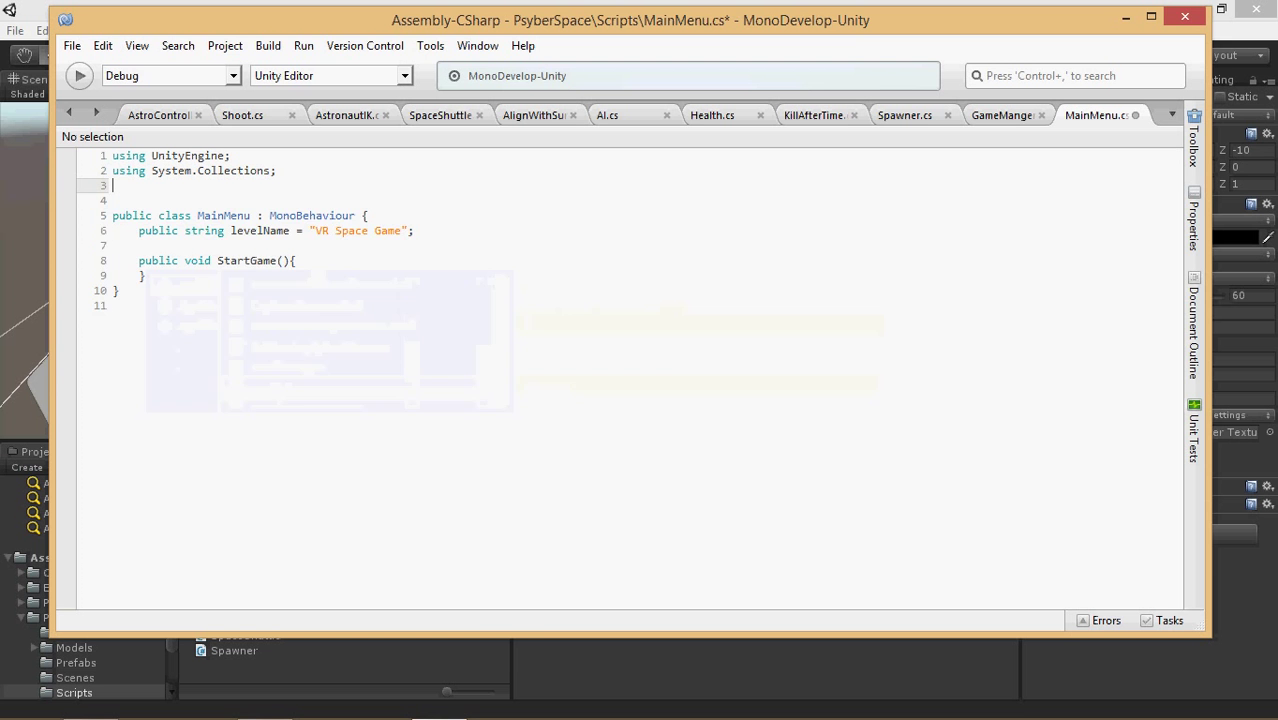
type("using un")
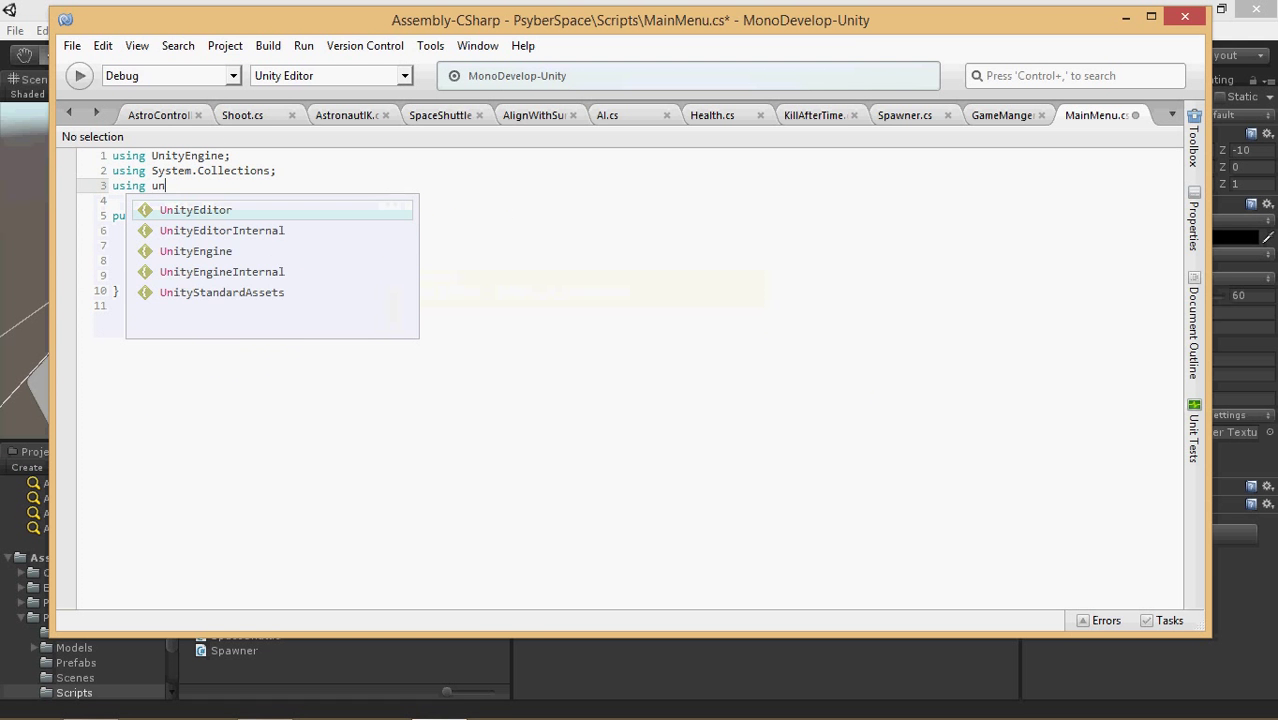
type("ityen")
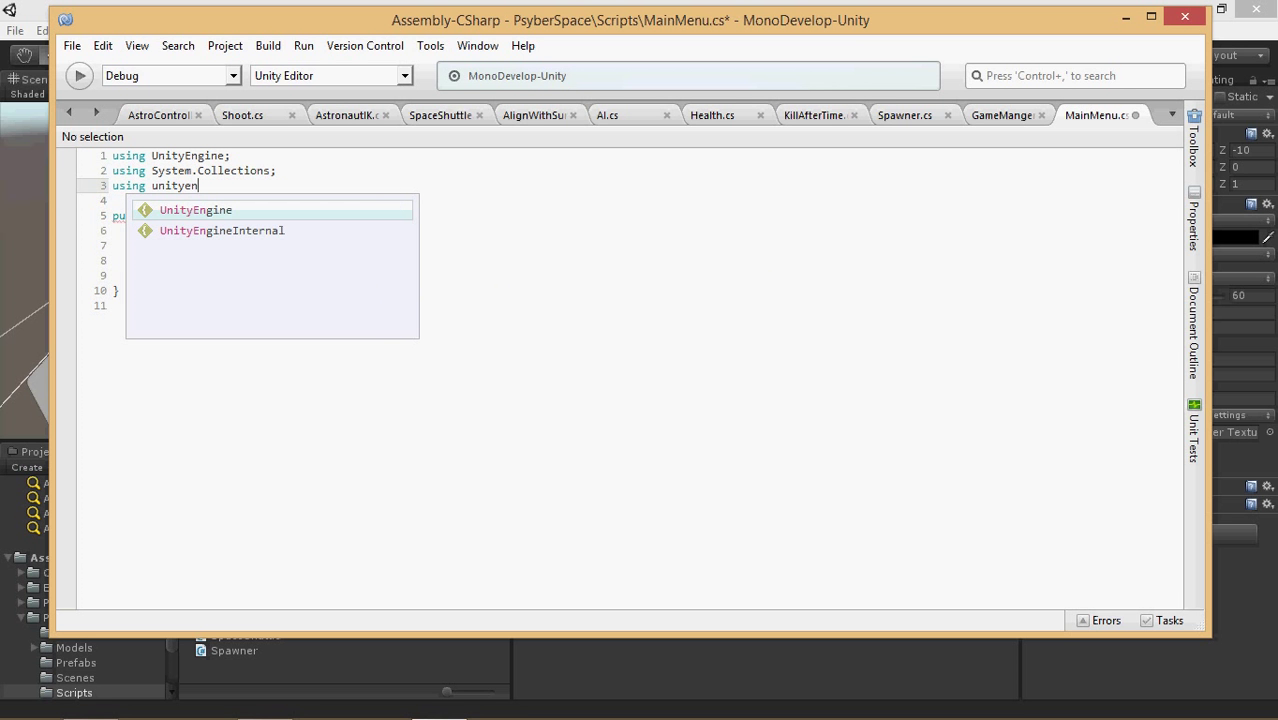
type(".sc")
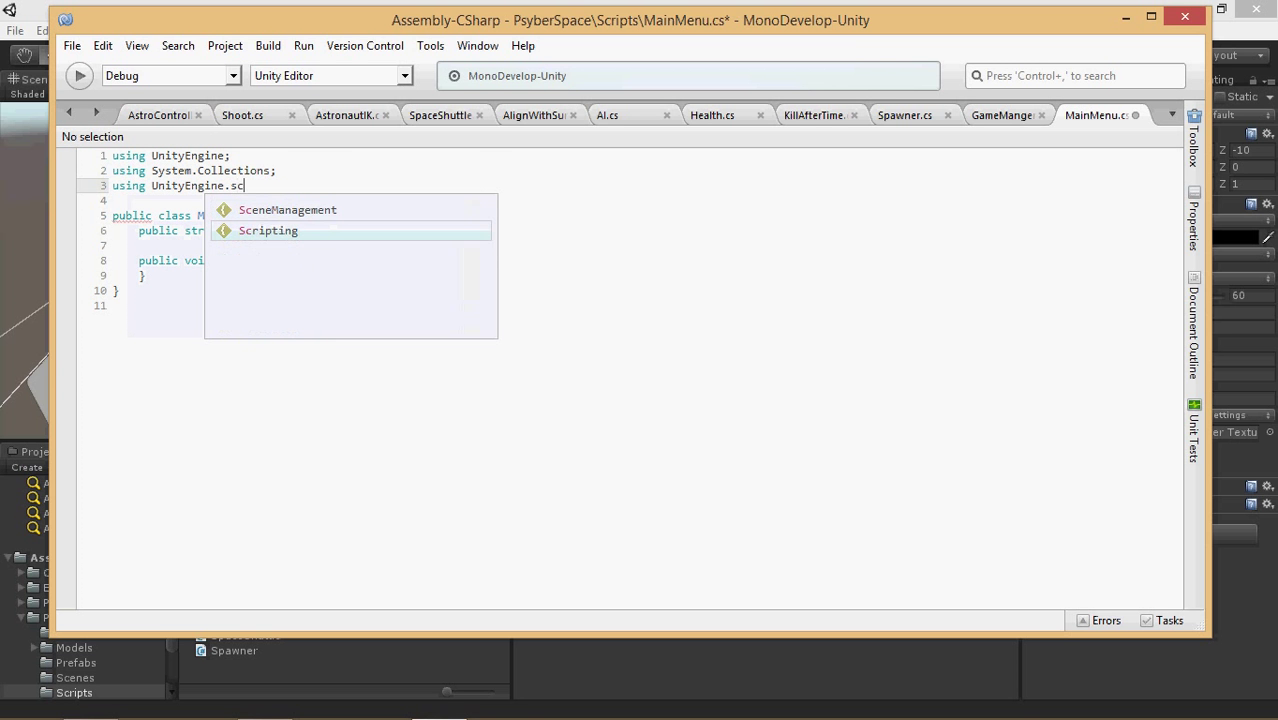
key("Up")
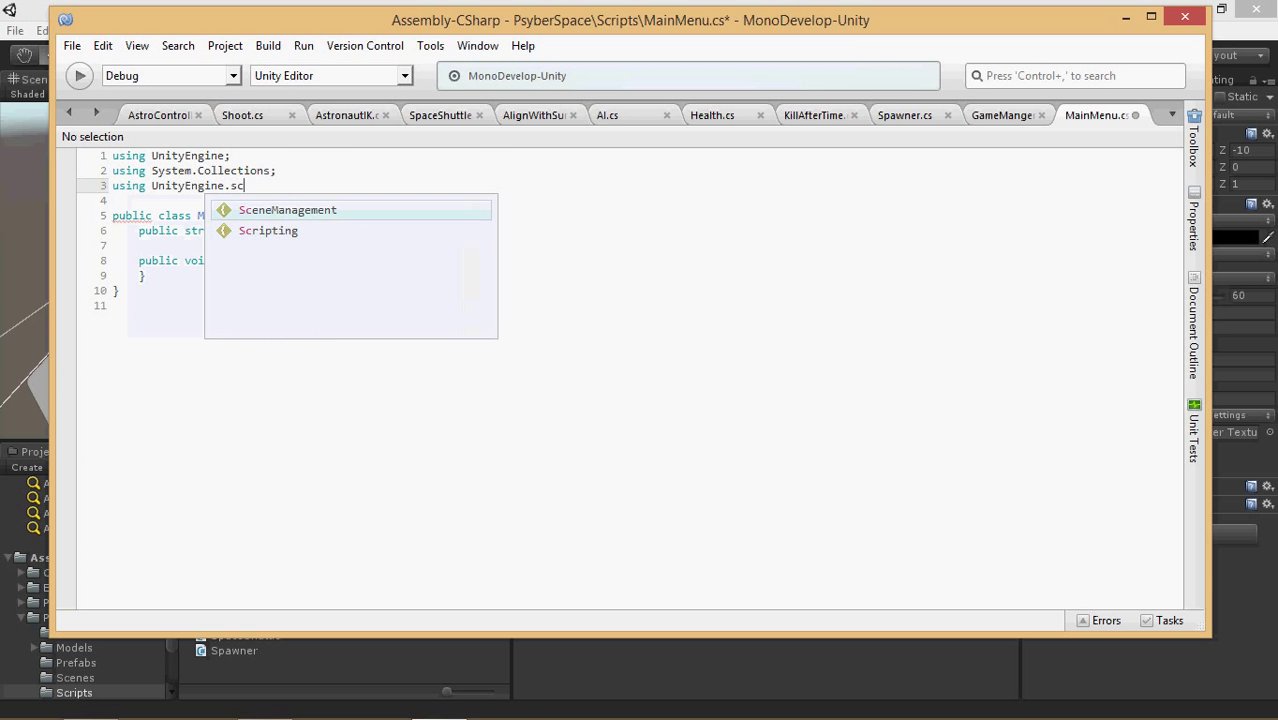
type(";")
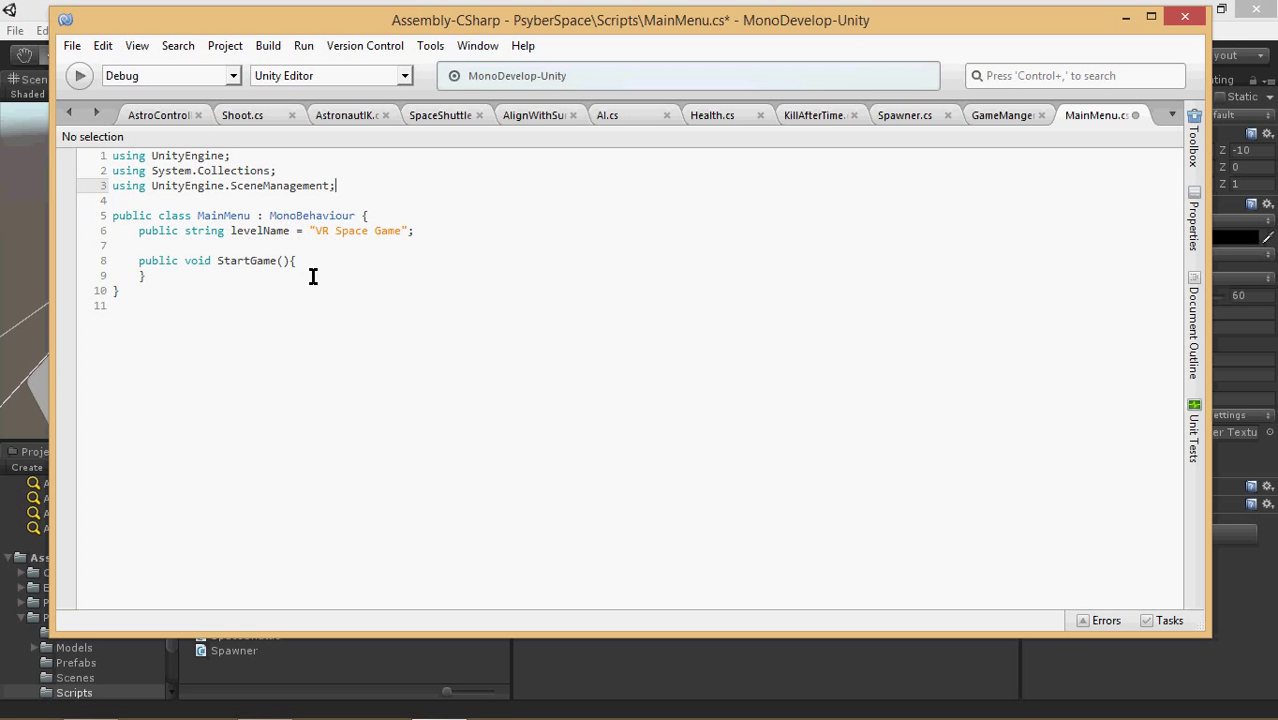
Make the StartGame method call SceneManager.LoadScene (levelName); and save the MainMenu script.
left_click(320, 279)
key("Return")
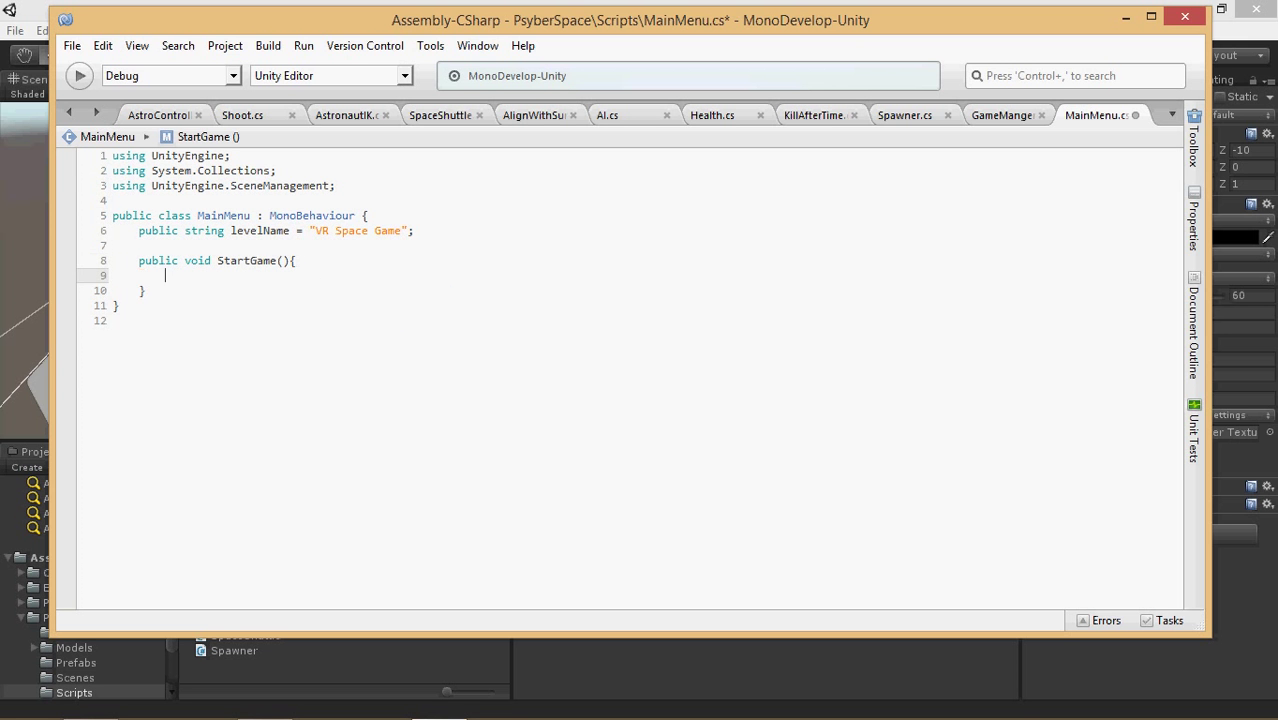
type("sce")
key("Down")
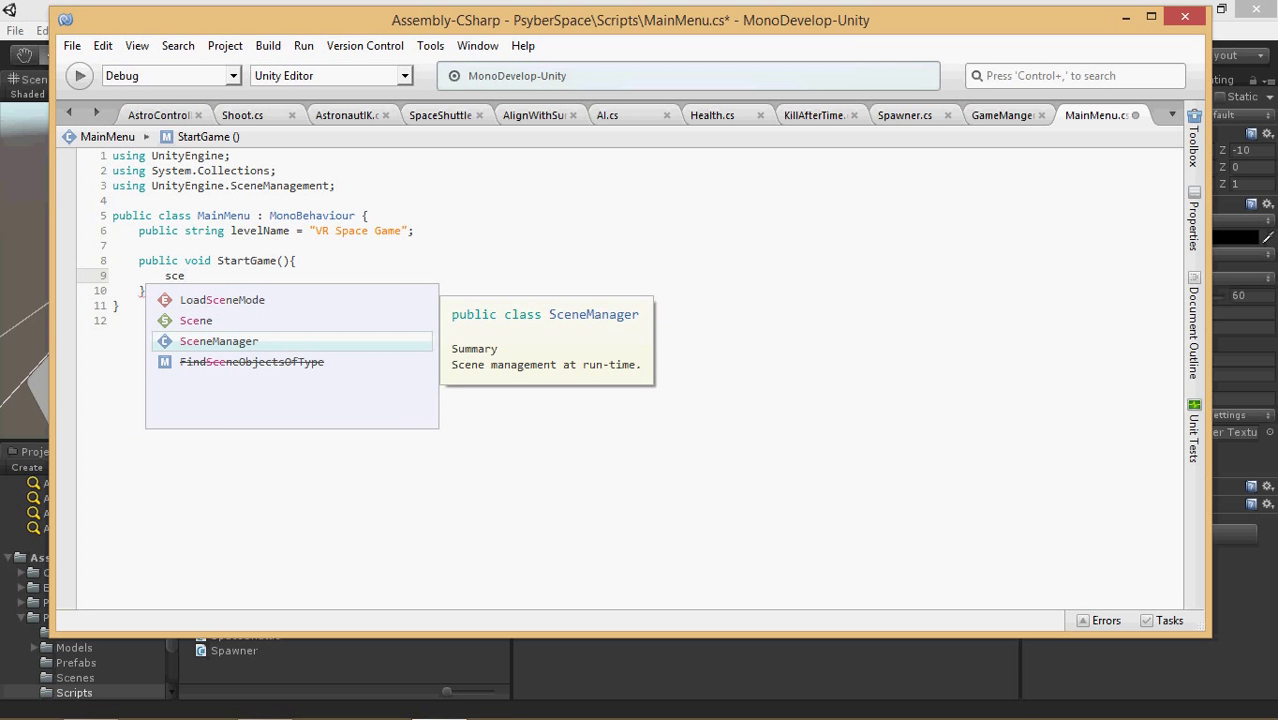
type(".")
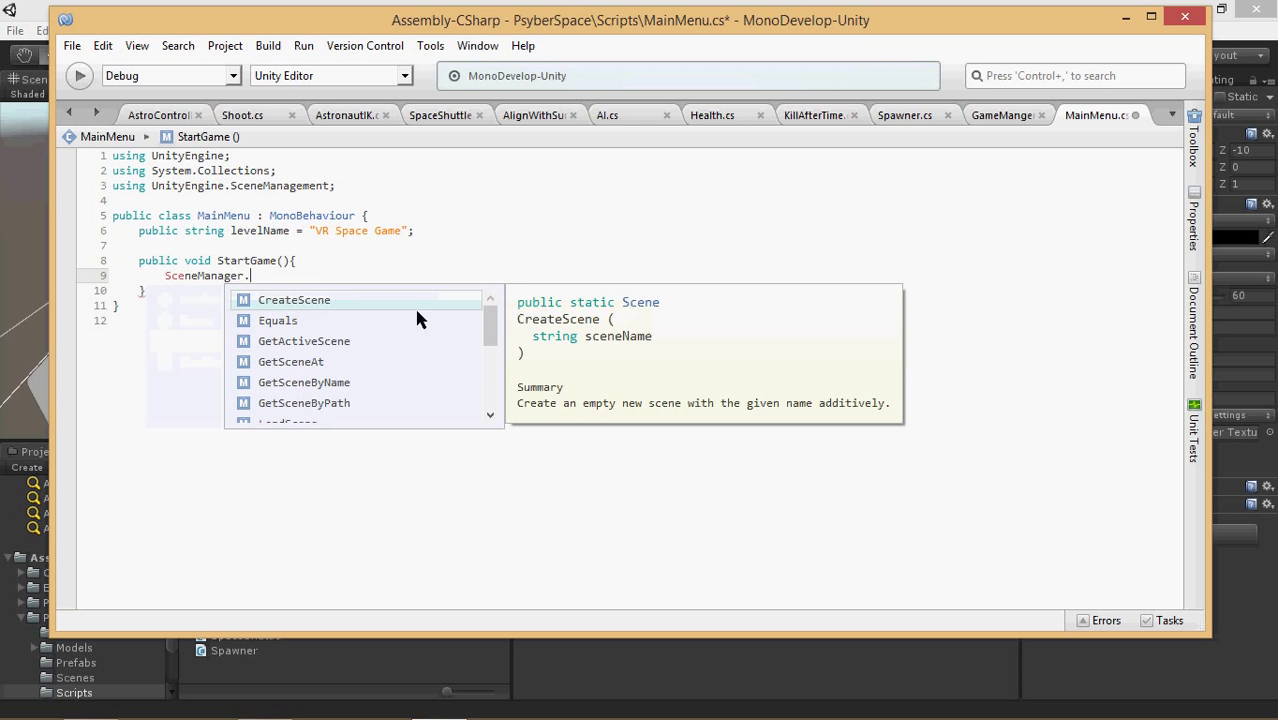
scroll(356, 323, "down", 2)
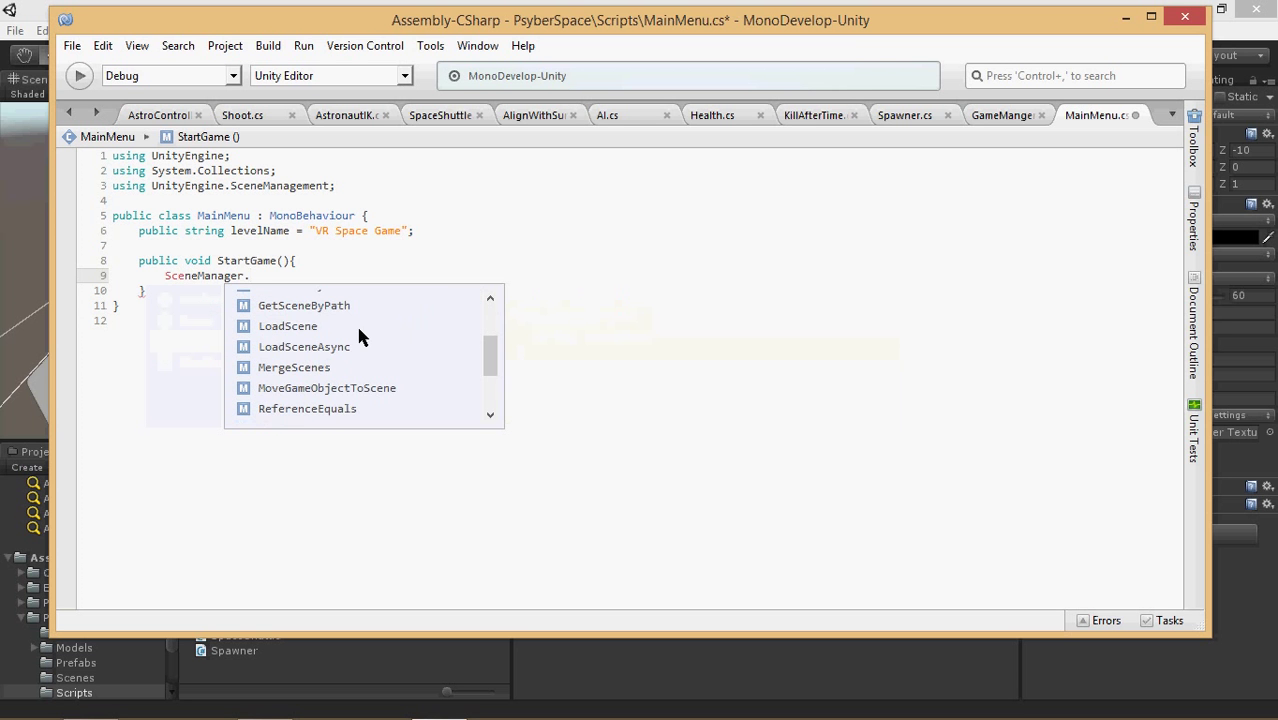
left_click(307, 328)
double_click(307, 328)
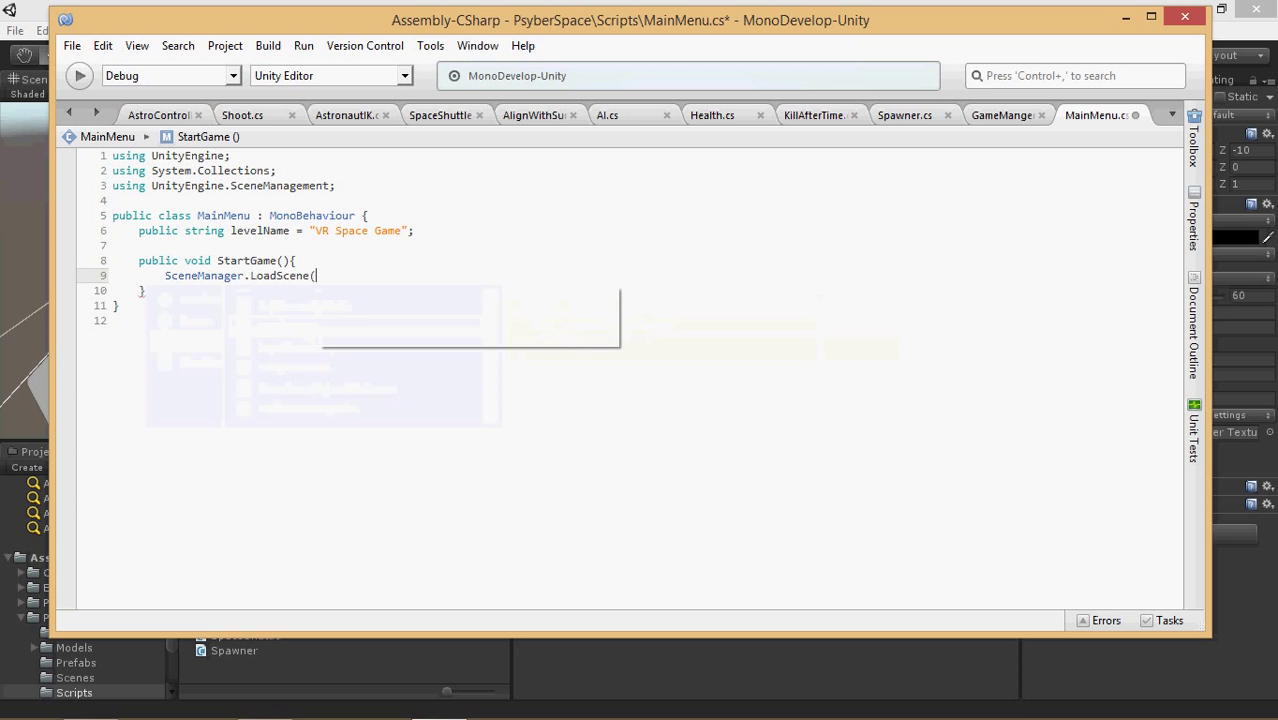
type("(")
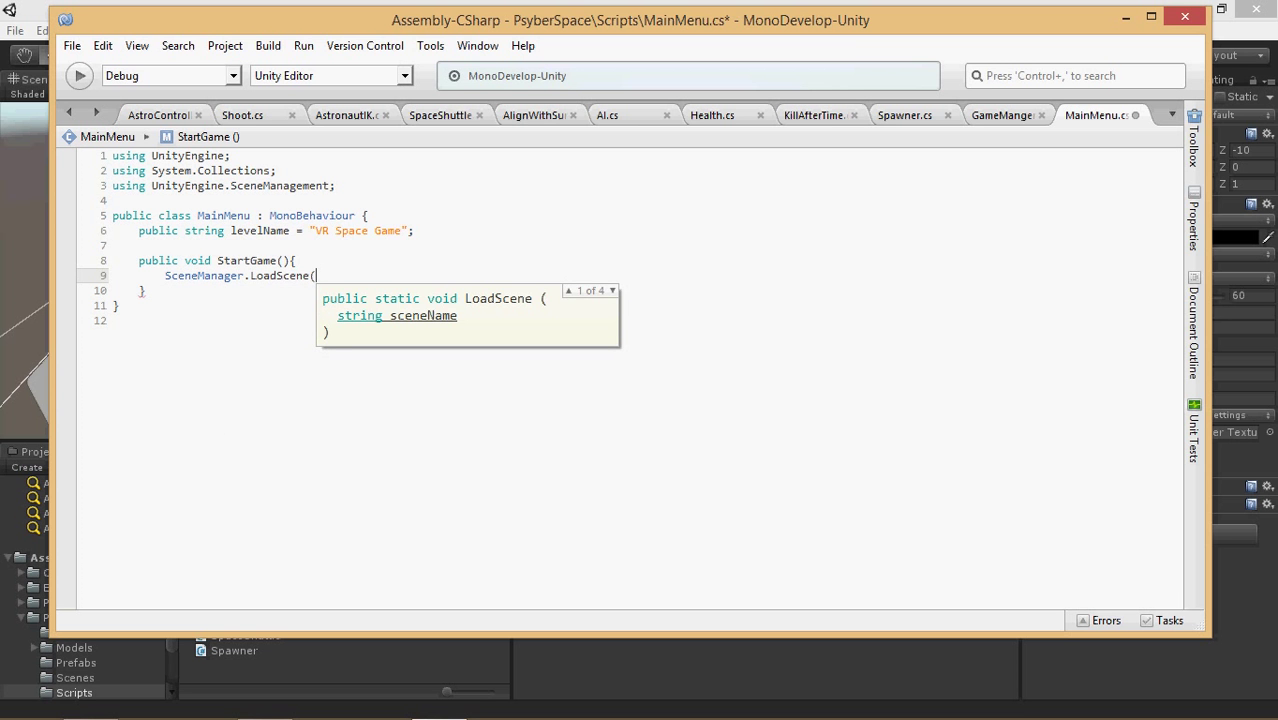
type("level")
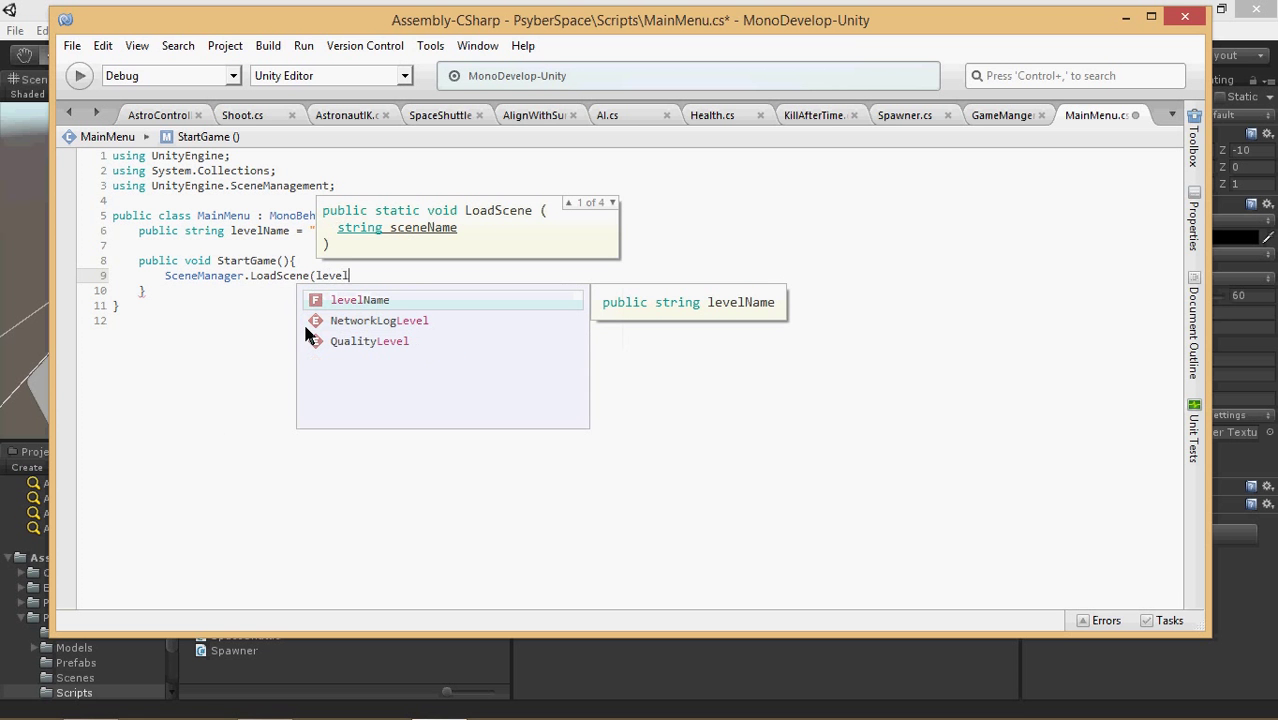
key("Return")
type(");")
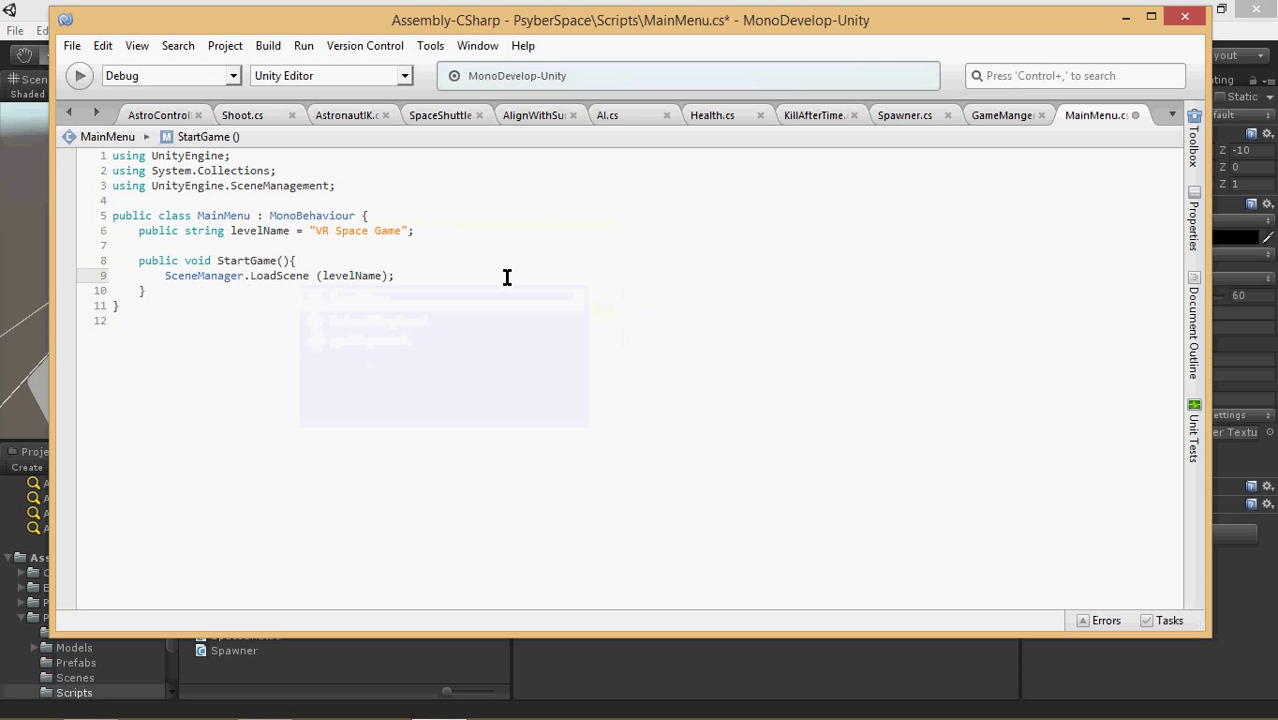
key("ctrl+s")
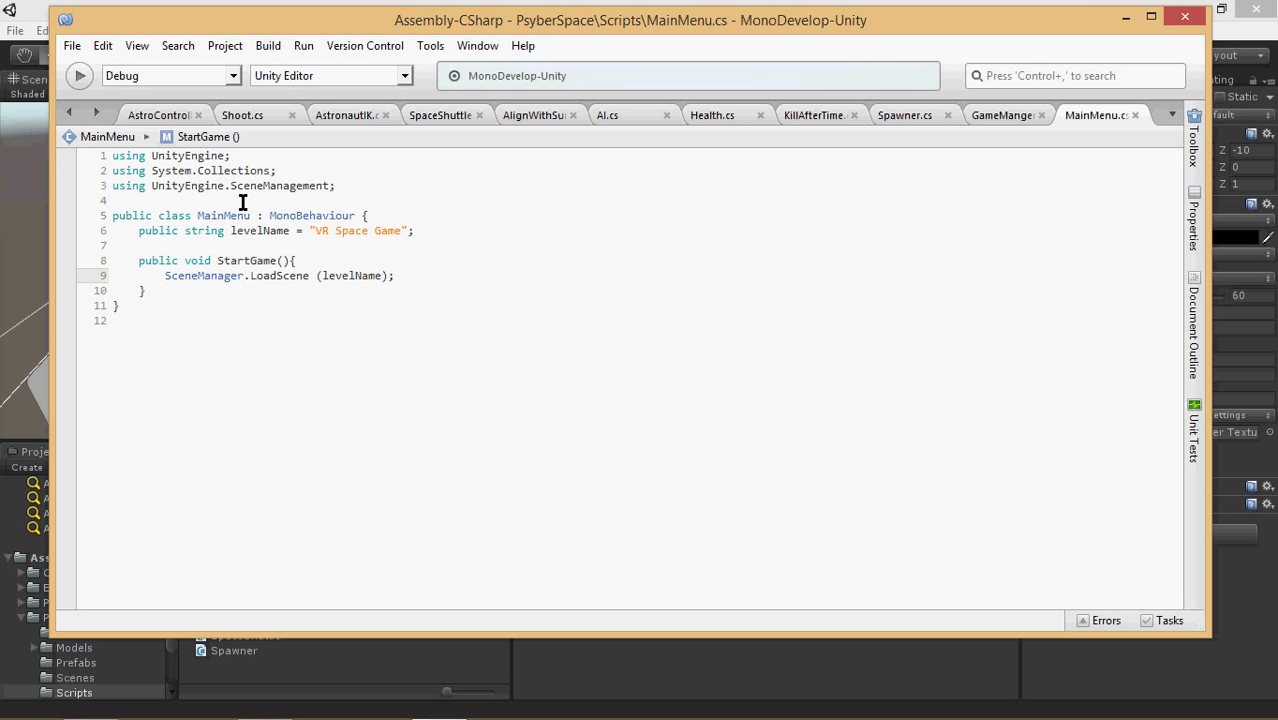
Switch to Unity, expand the panels of both canvases and select their two Start buttons together.
left_click(35, 11)
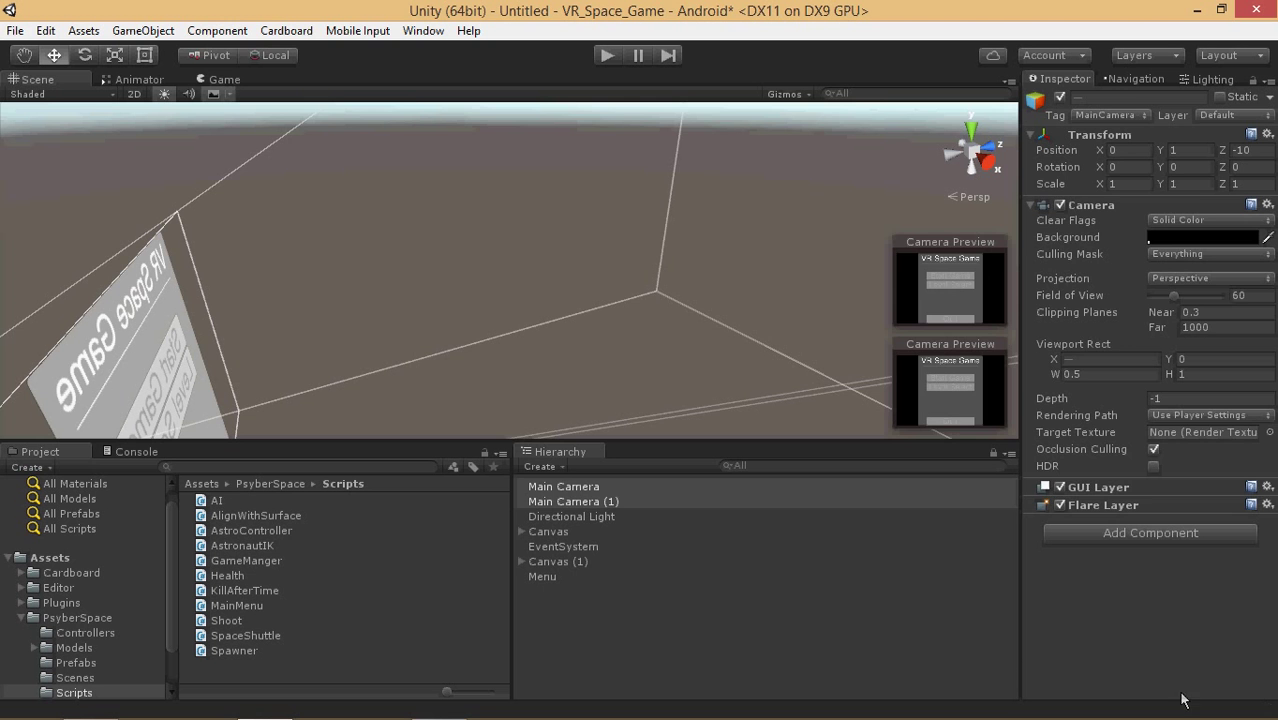
left_click(537, 546)
left_click(521, 531)
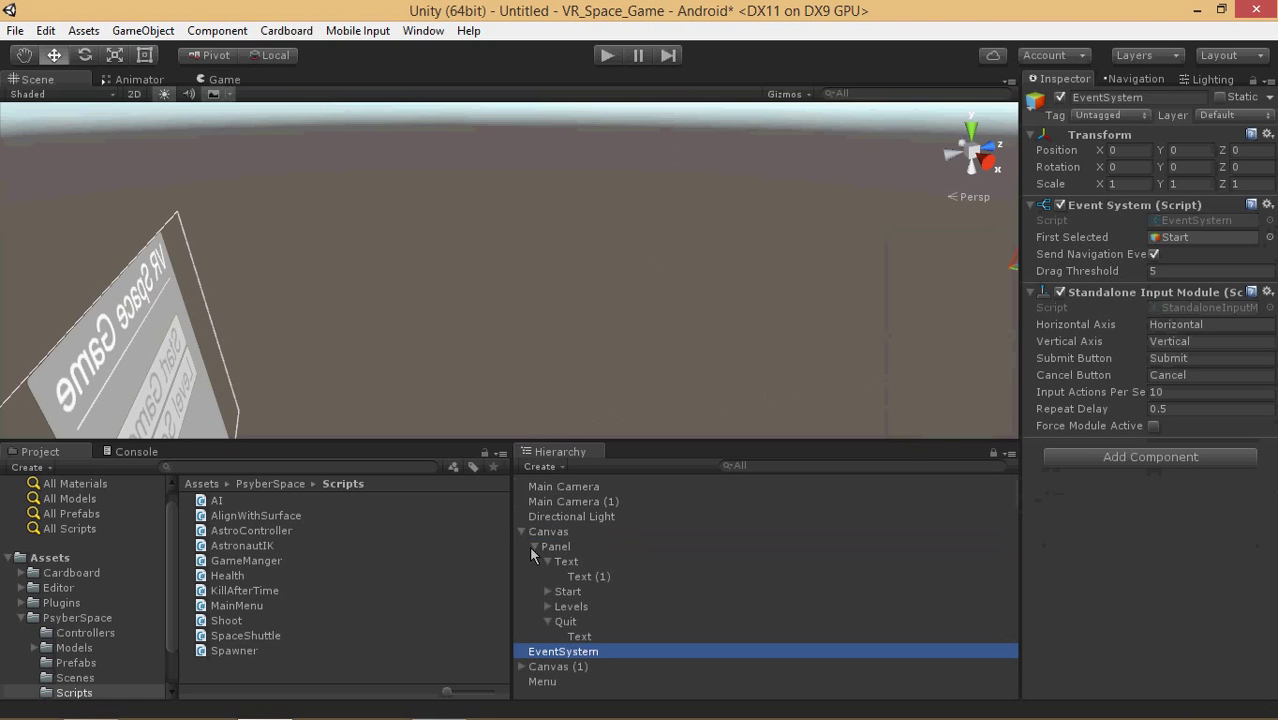
left_click(548, 577)
left_click(521, 651)
left_click(535, 666)
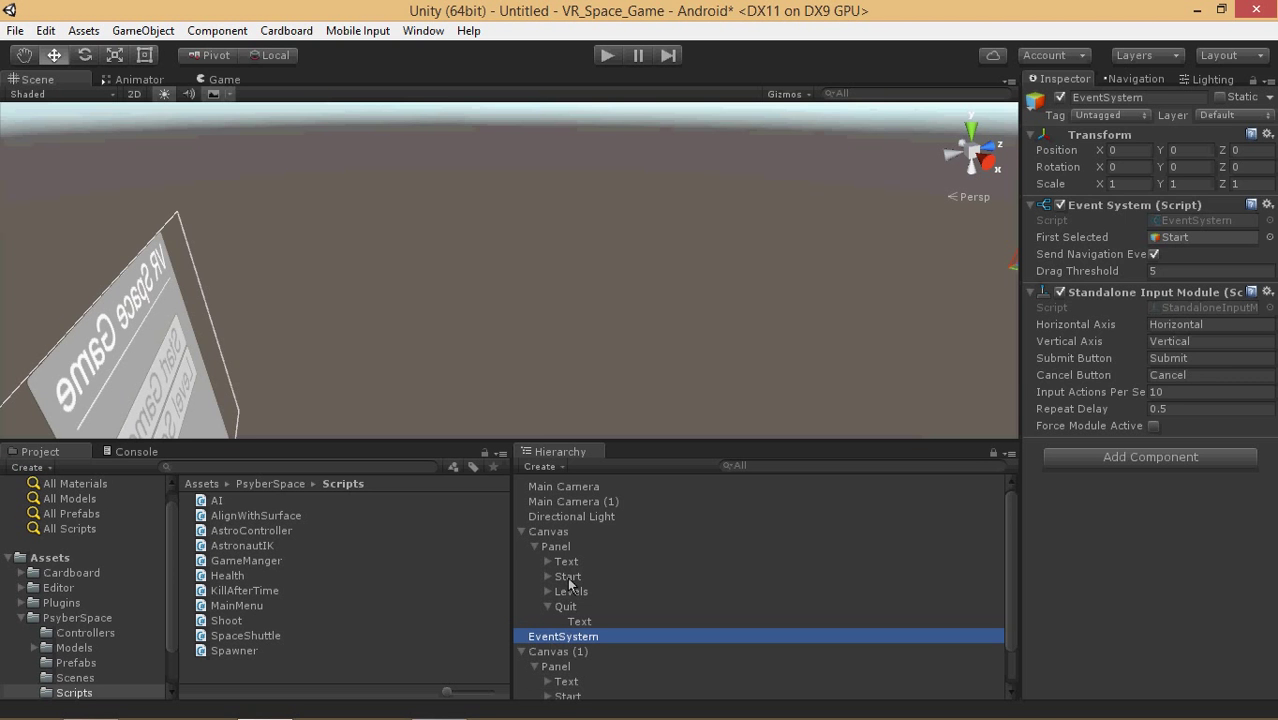
left_click(568, 578)
scroll(585, 638, "down", 2)
left_click(580, 648, "ctrl")
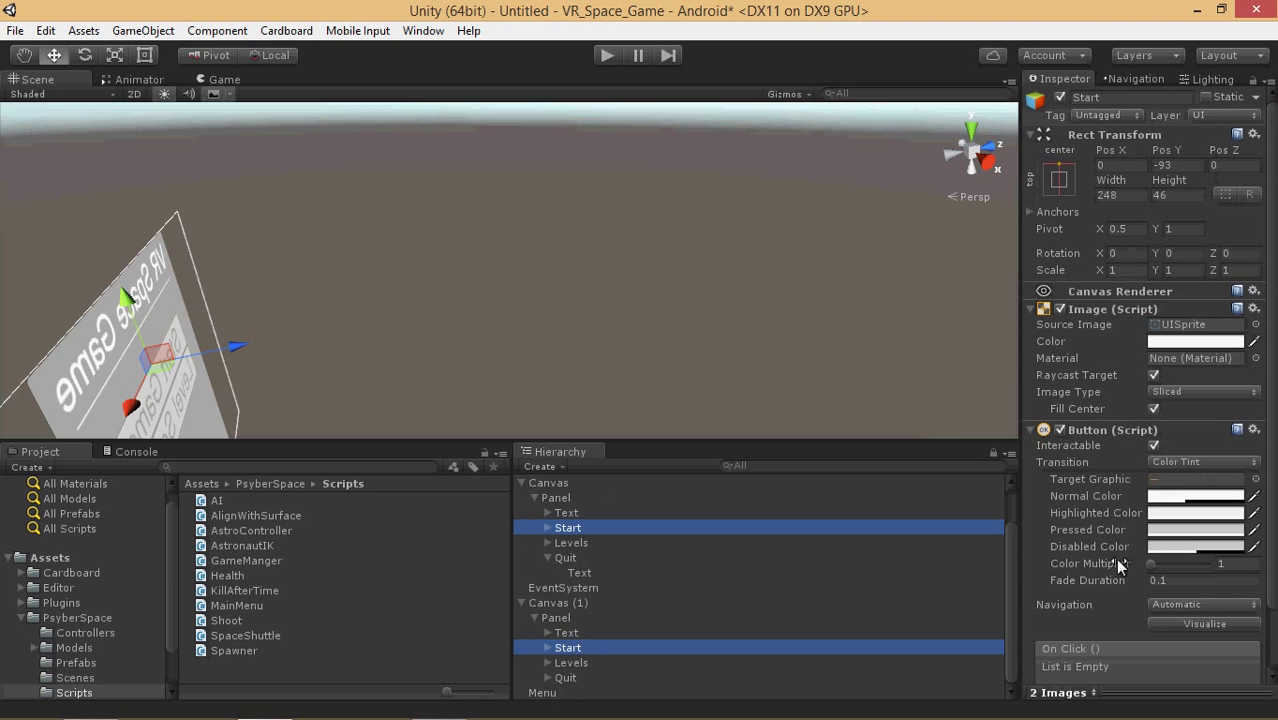
Add an On Click event to both Start buttons and assign the Menu object as its target.
scroll(1083, 598, "down", 3)
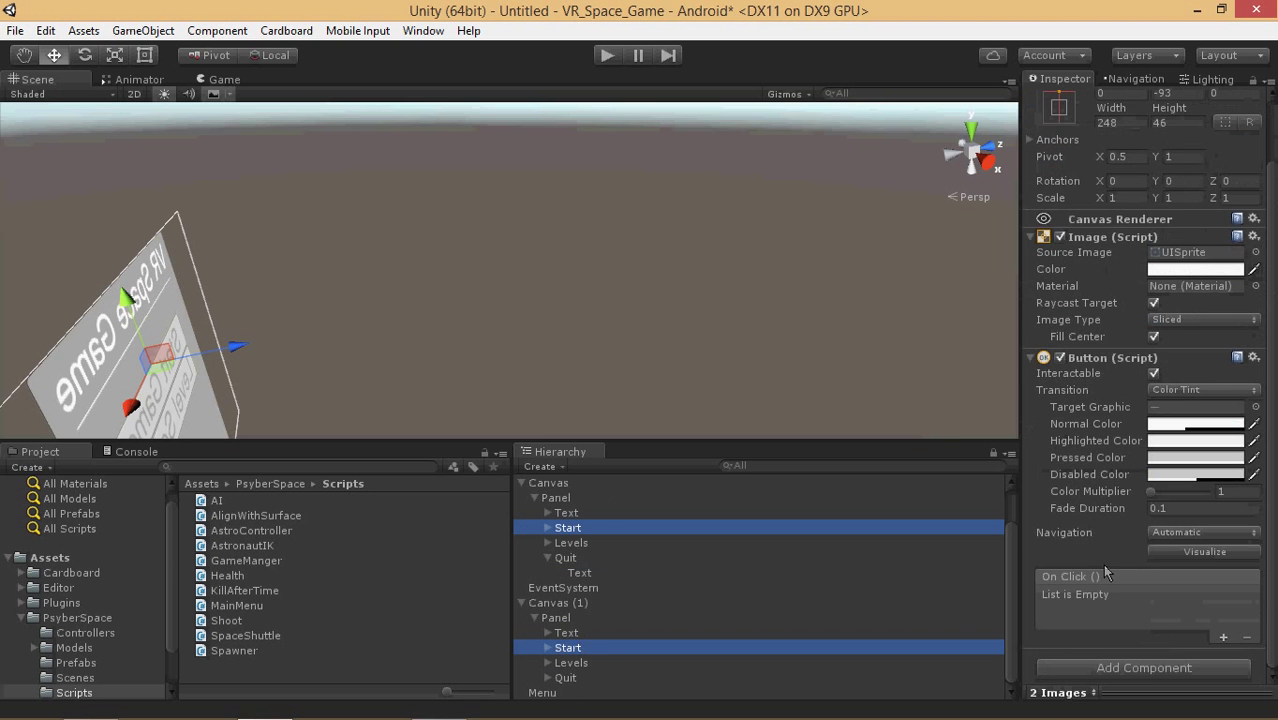
left_click(1223, 636)
scroll(608, 552, "up", 2)
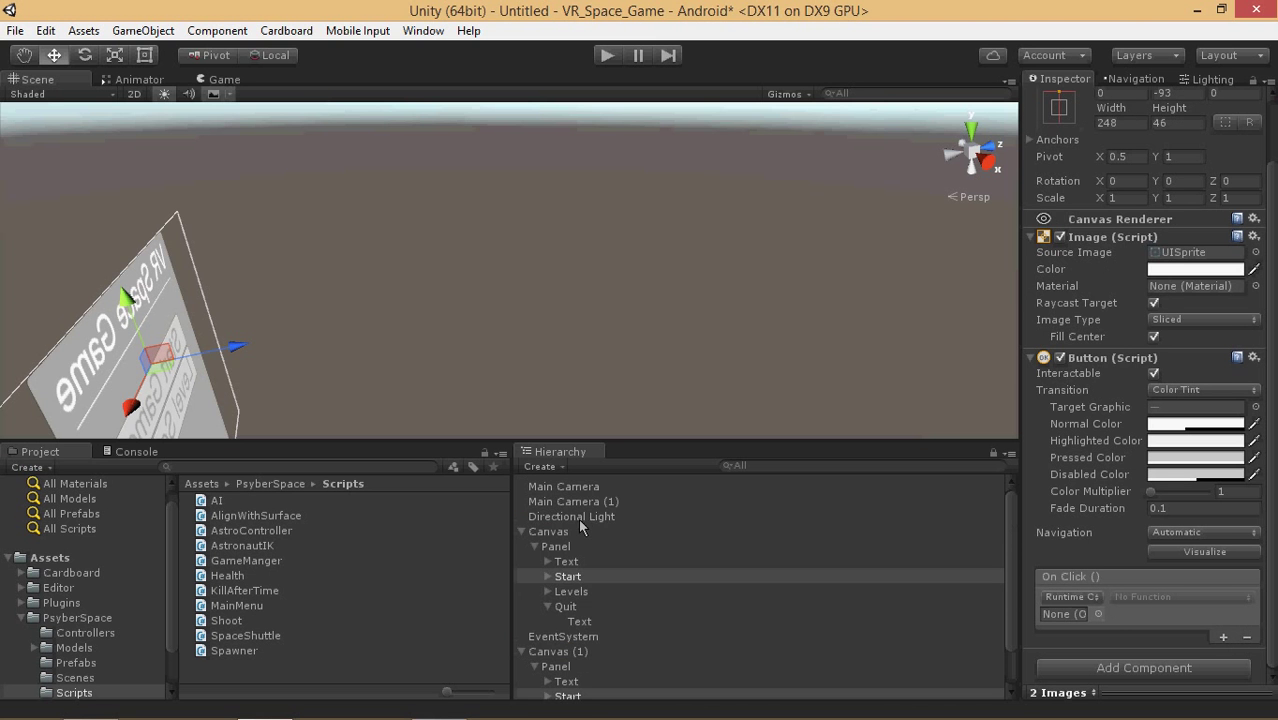
scroll(578, 535, "down", 2)
left_click_drag(541, 693, 1066, 613)
Check the MainMenu code in MonoDevelop, return to Unity and attach the MainMenu script to the Menu object.
left_click(1160, 597)
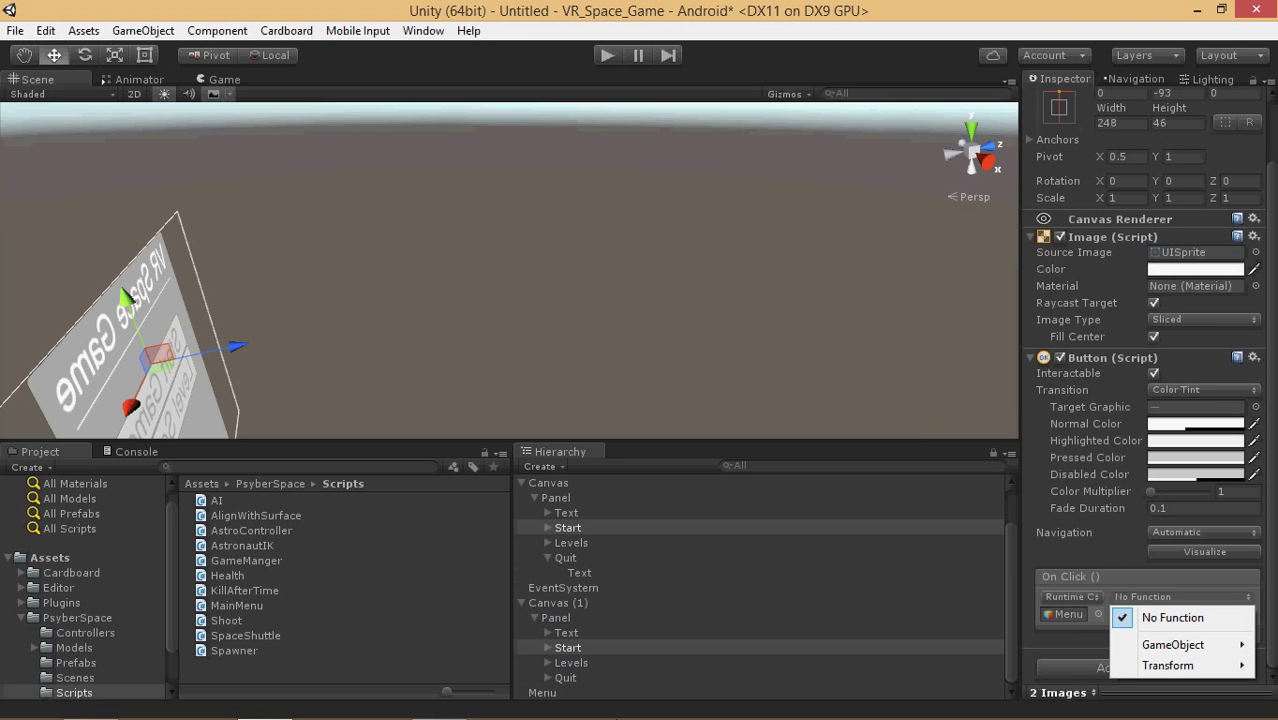
left_click(440, 700)
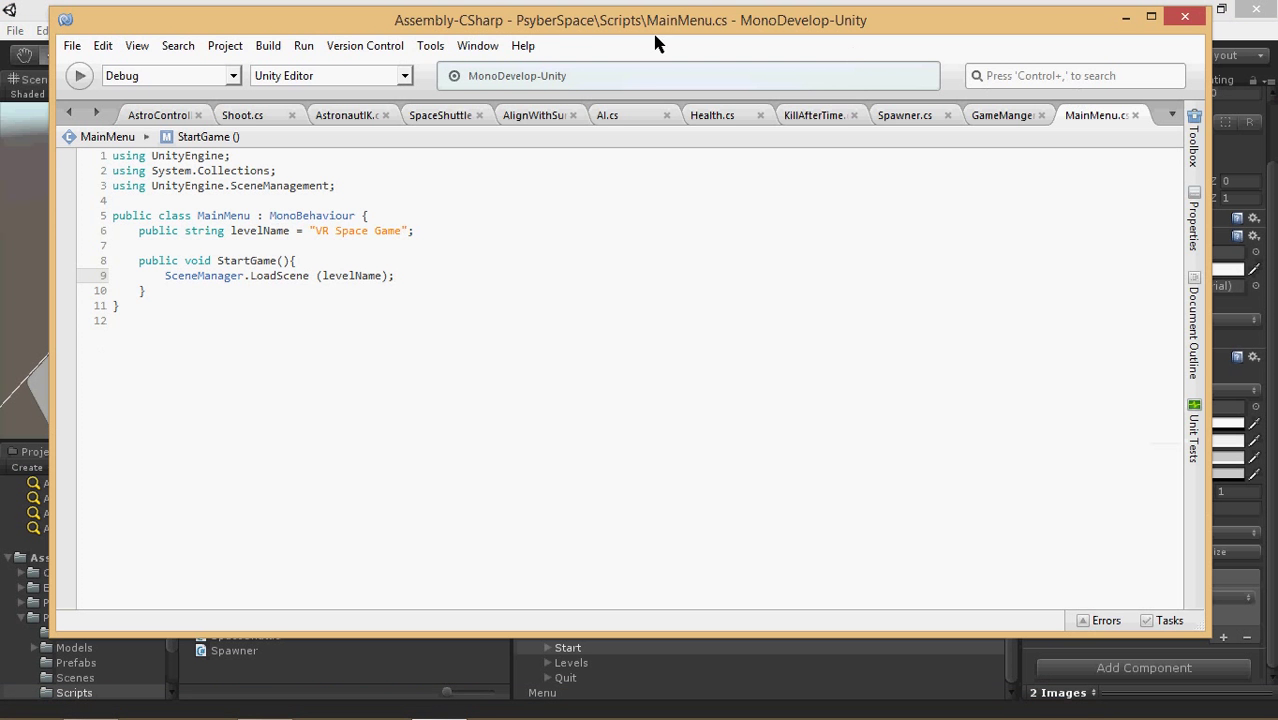
left_click(42, 22)
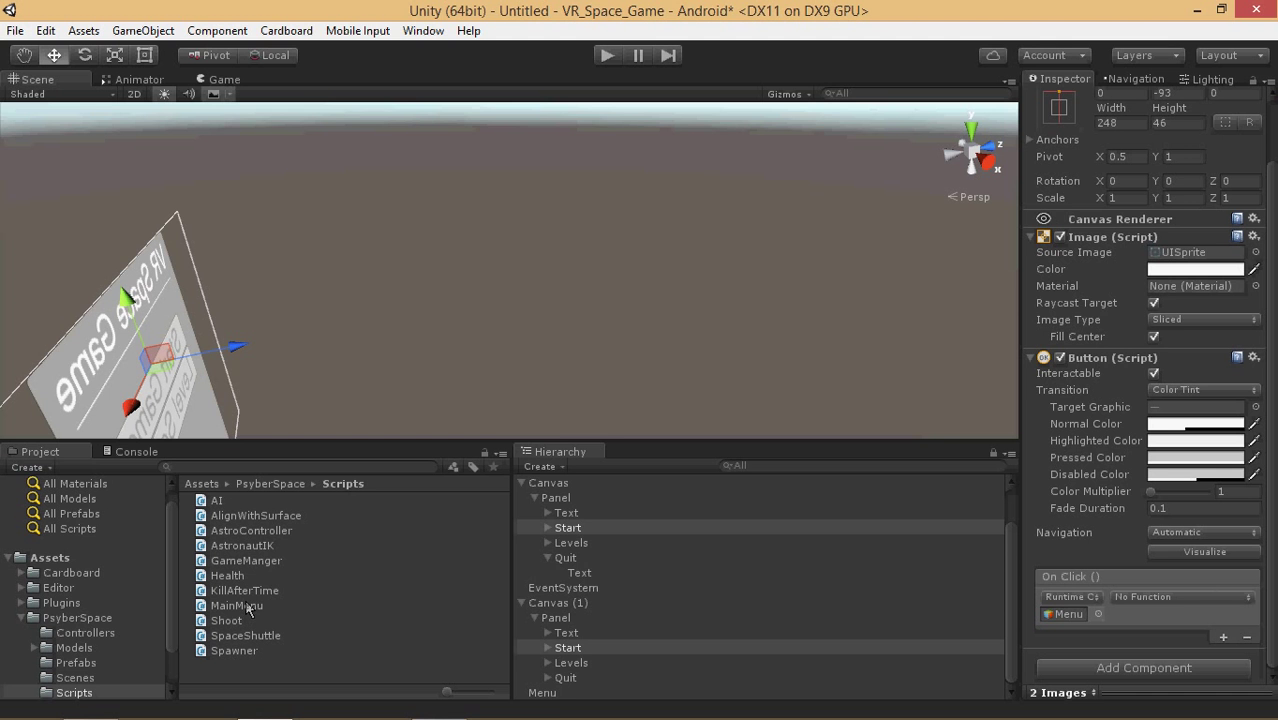
left_click_drag(248, 607, 538, 692)
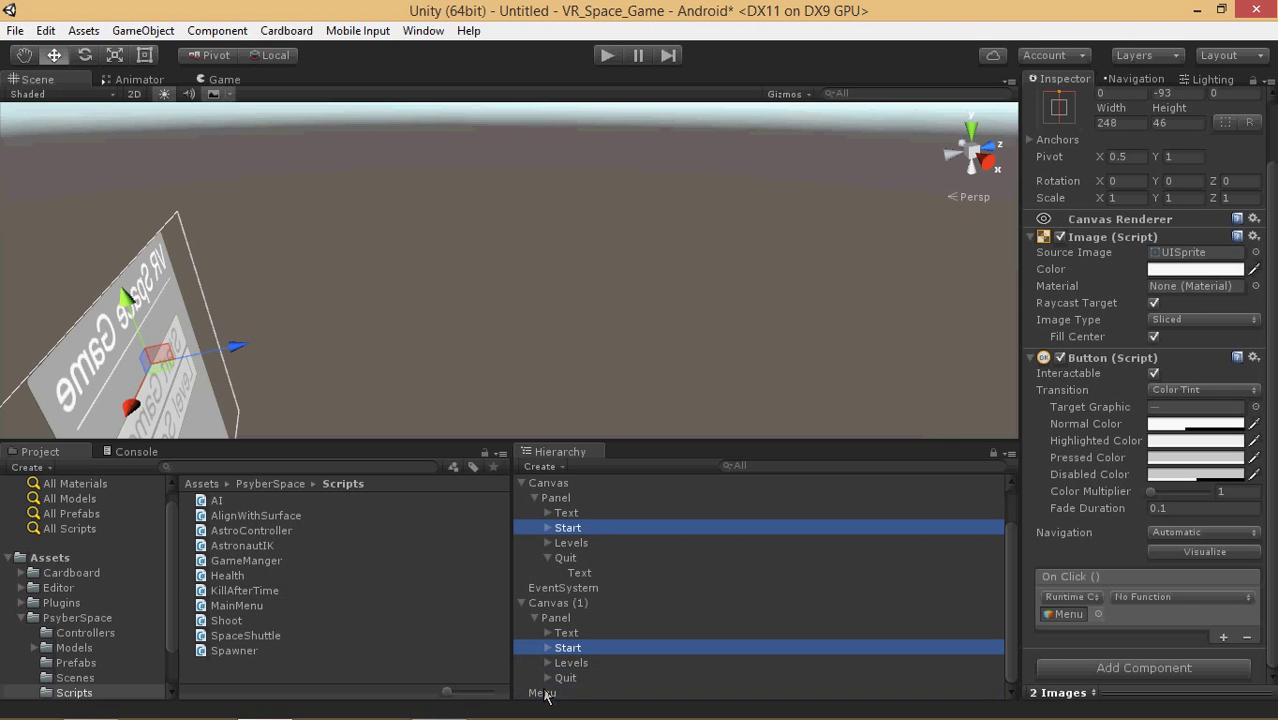
Set the On Click function of both Start buttons to MainMenu StartGame ().
left_click(1218, 599)
mouse_move(1175, 700)
left_click(965, 649)
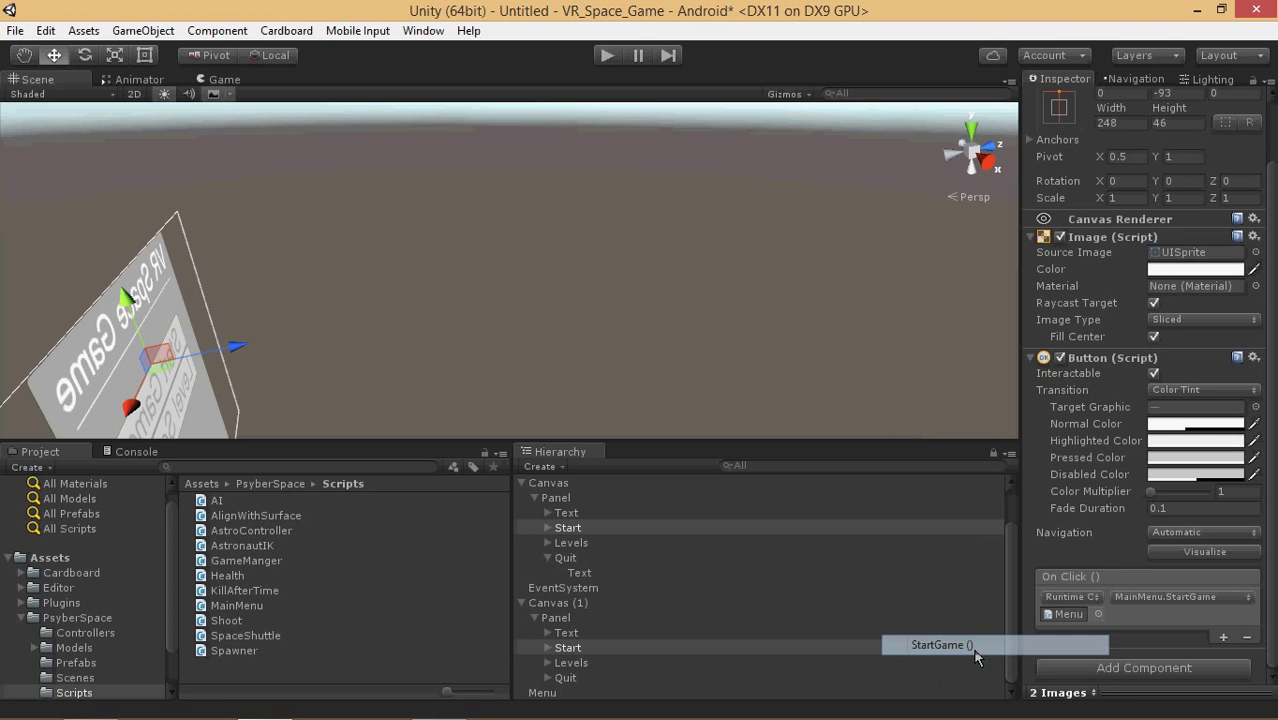
Run the menu scene, test the Start Game button and stop play mode.
left_click(608, 56)
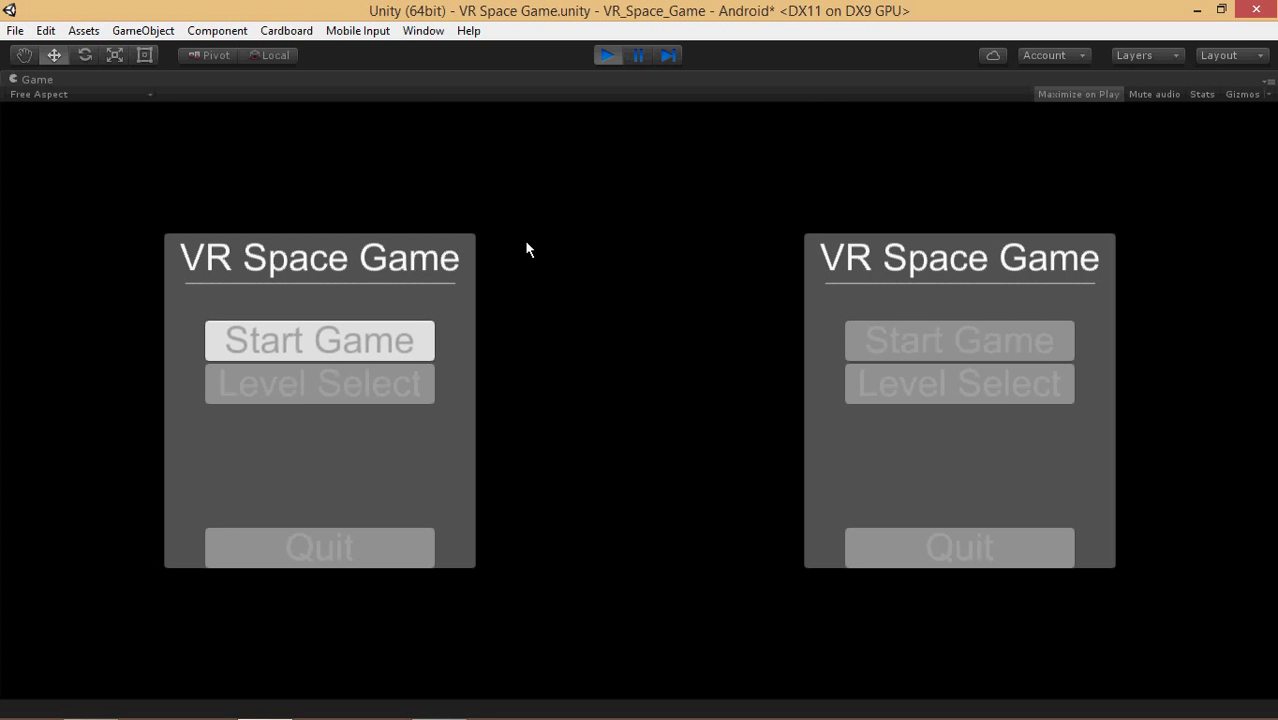
left_click(586, 297)
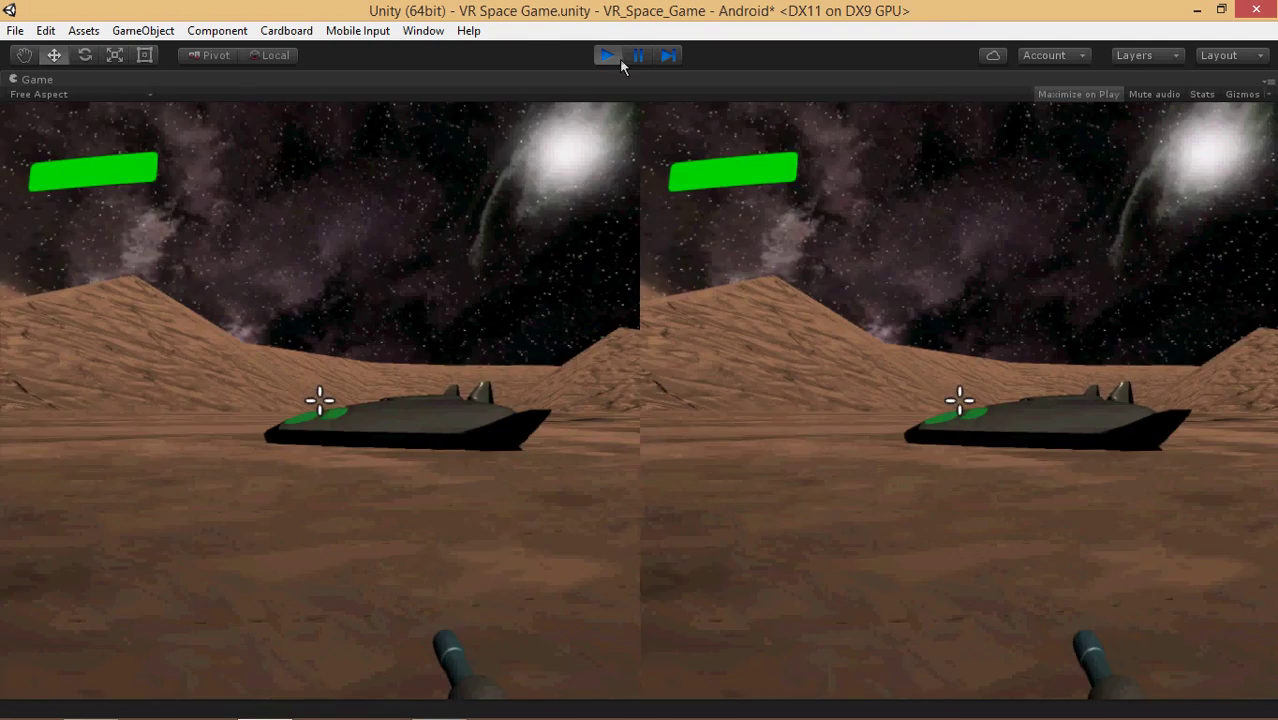
left_click(615, 58)
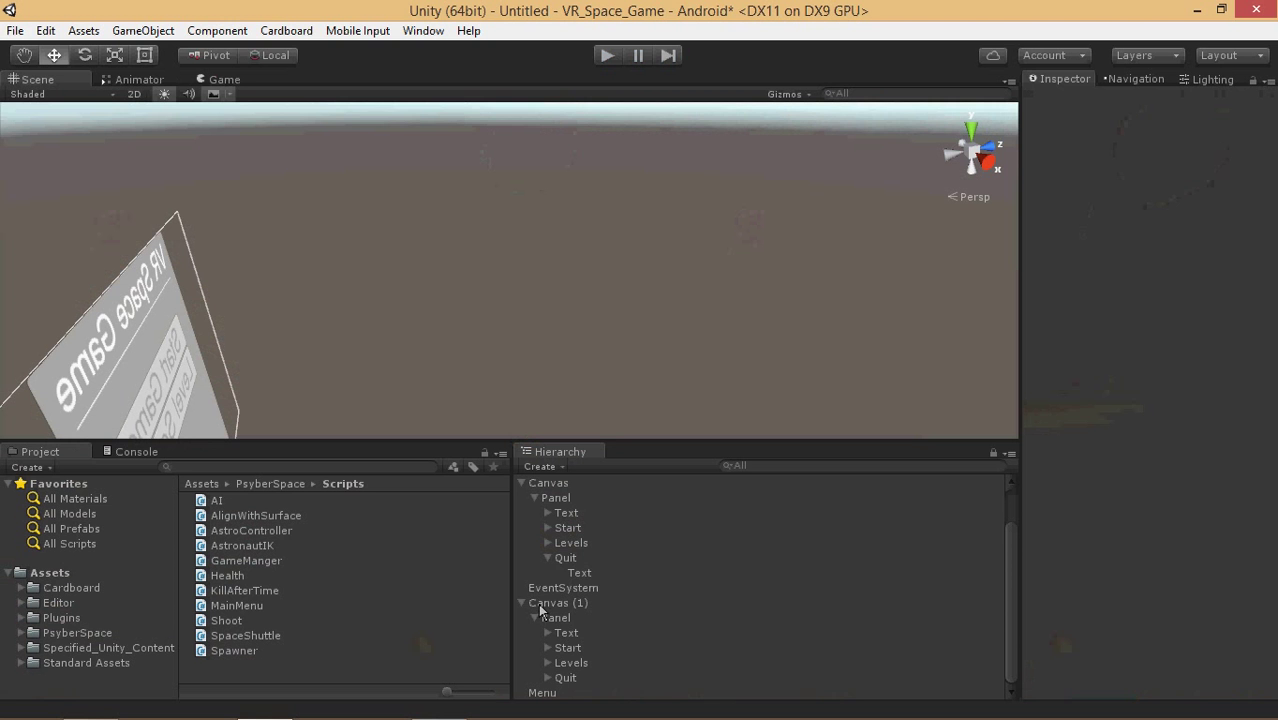
Check the EventSystem's input module settings and open the project's Input settings.
left_click(553, 588)
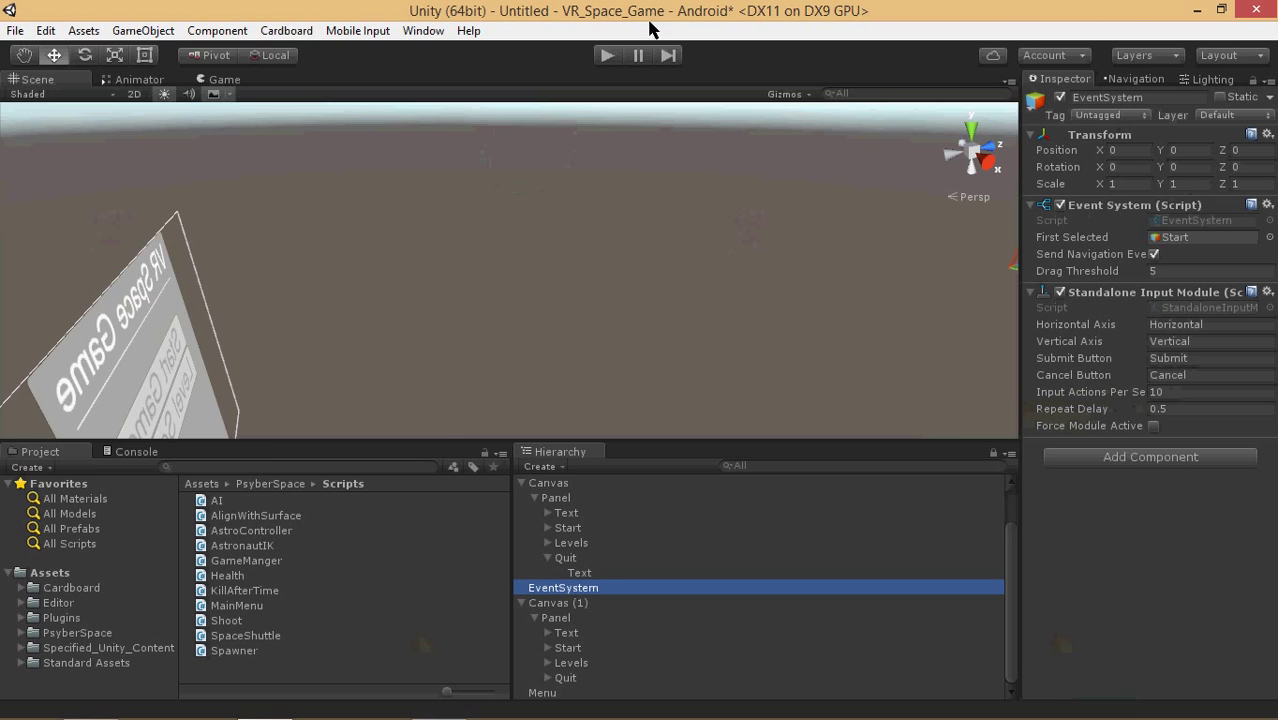
left_click(45, 30)
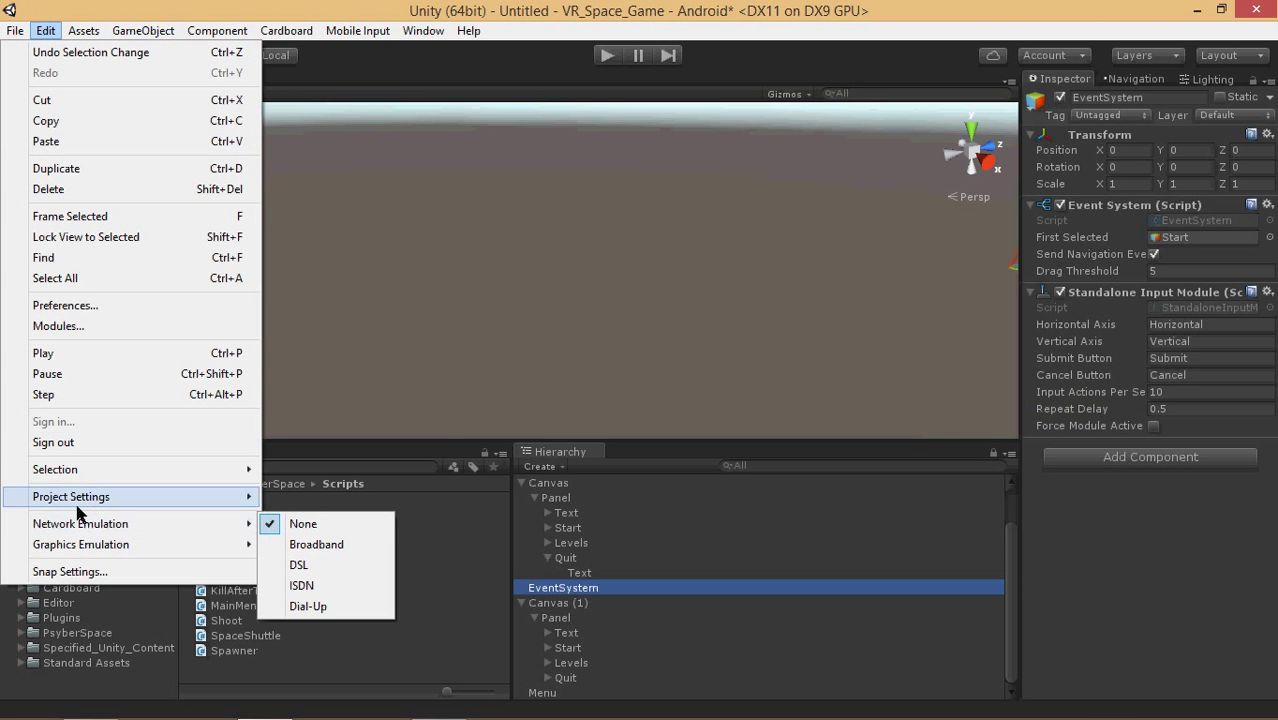
mouse_move(78, 510)
left_click(303, 271)
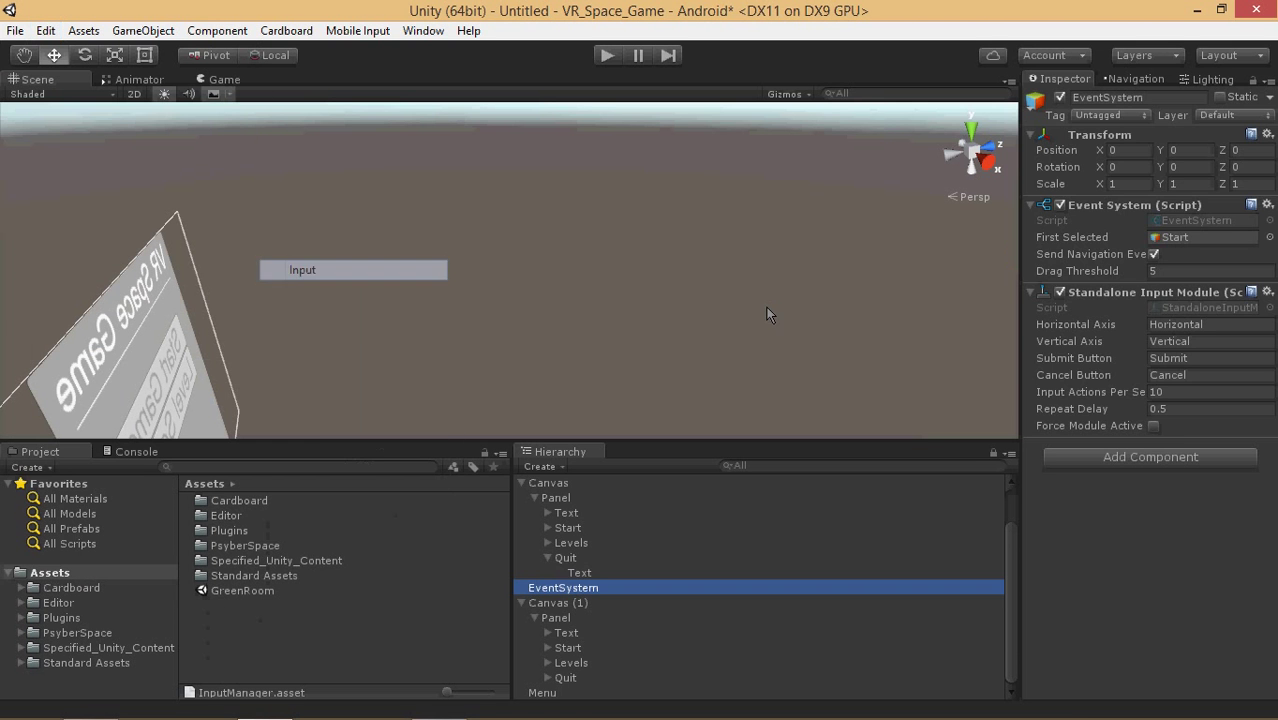
Examine the positive and alternative button assignments of both Submit axes in the Input Manager.
left_click(1041, 464)
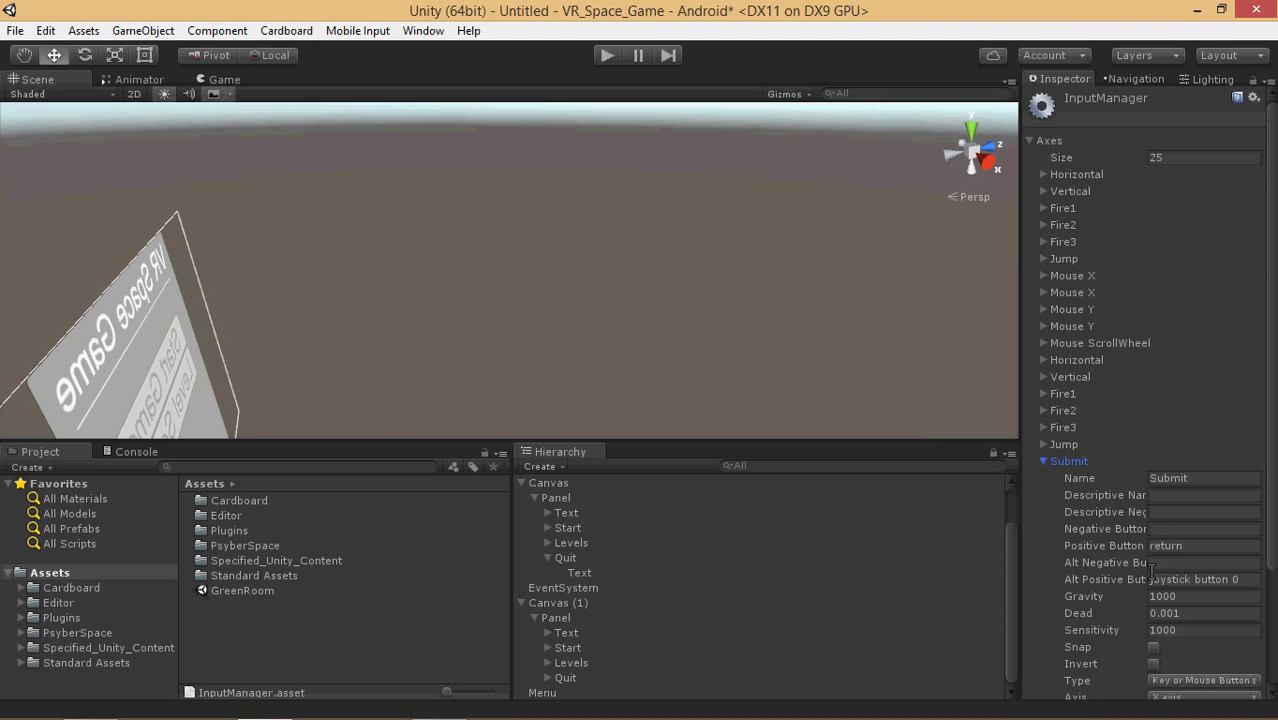
left_click(1043, 446)
left_click(1043, 446)
left_click(1045, 462)
left_click(1044, 478)
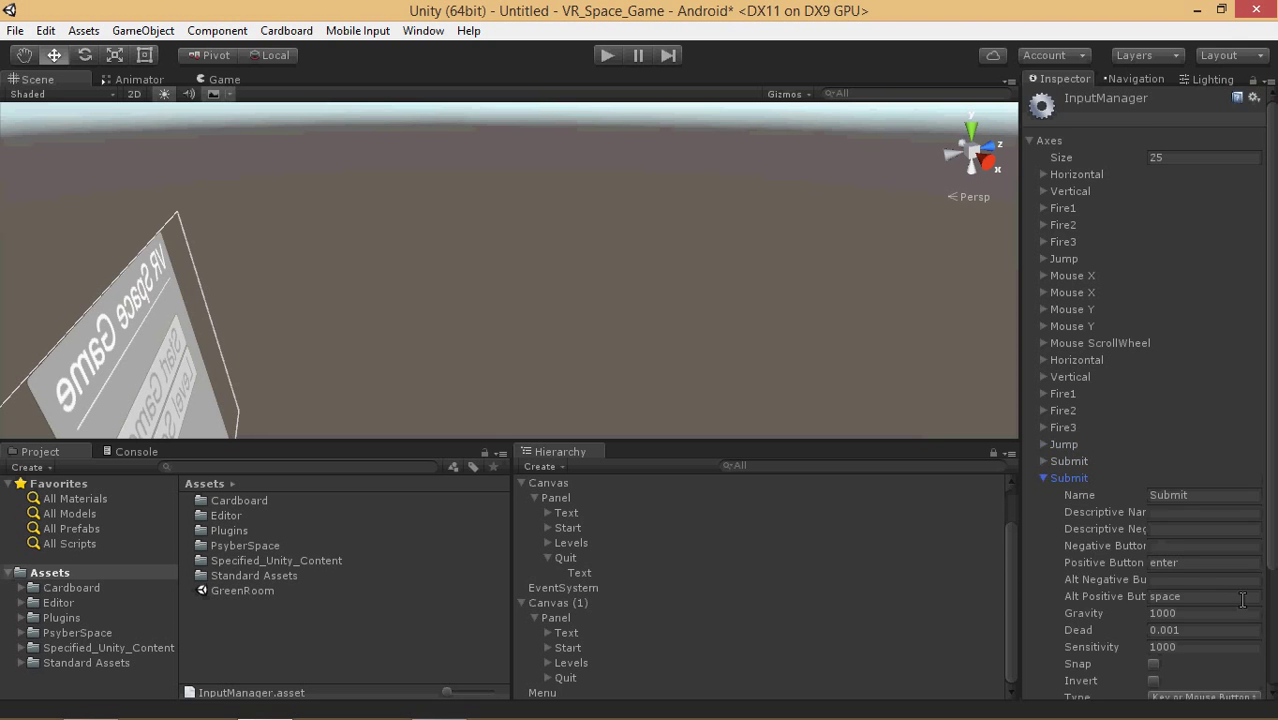
scroll(1242, 600, "down", 2)
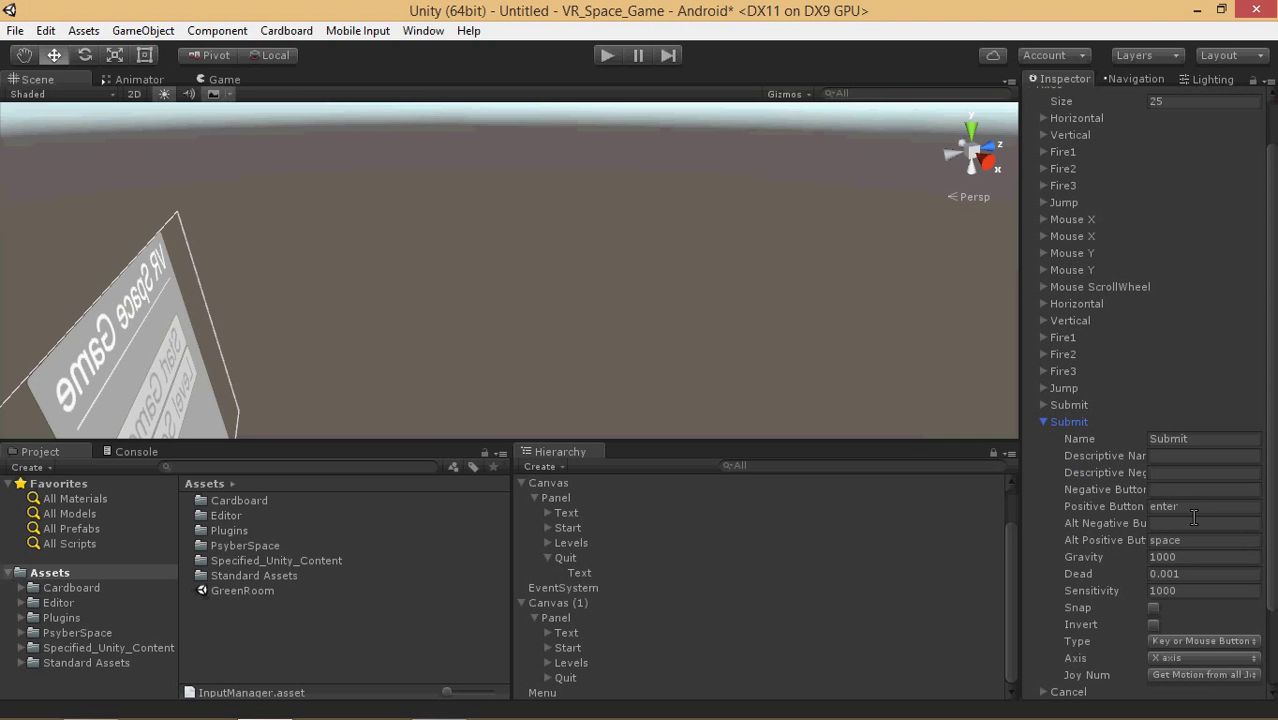
left_click(1044, 422)
left_click(1044, 462)
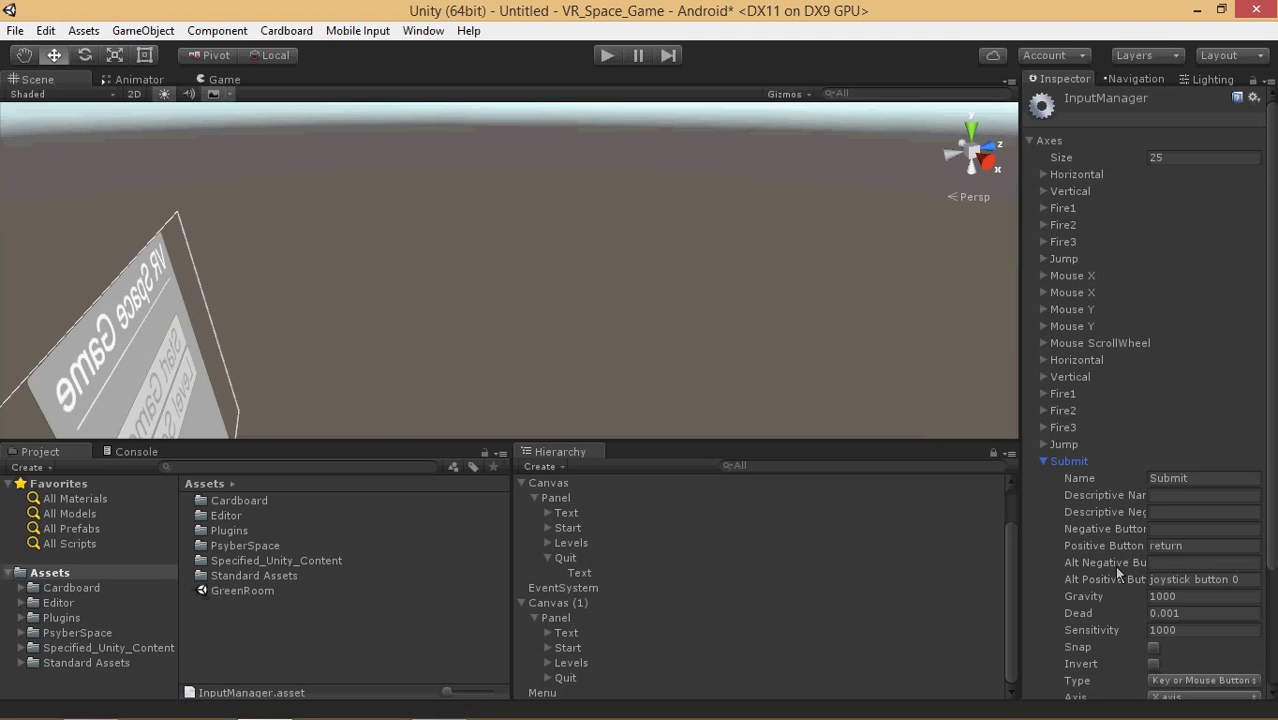
scroll(1060, 472, "down", 3)
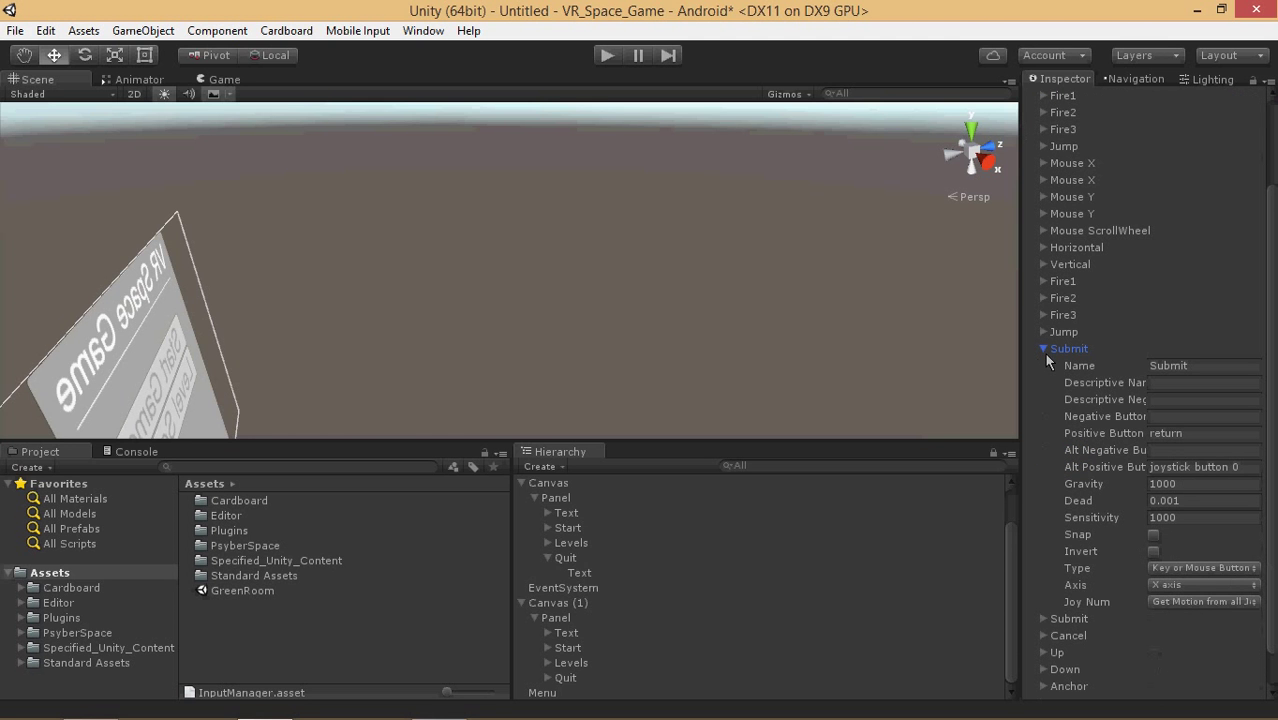
left_click(1045, 350)
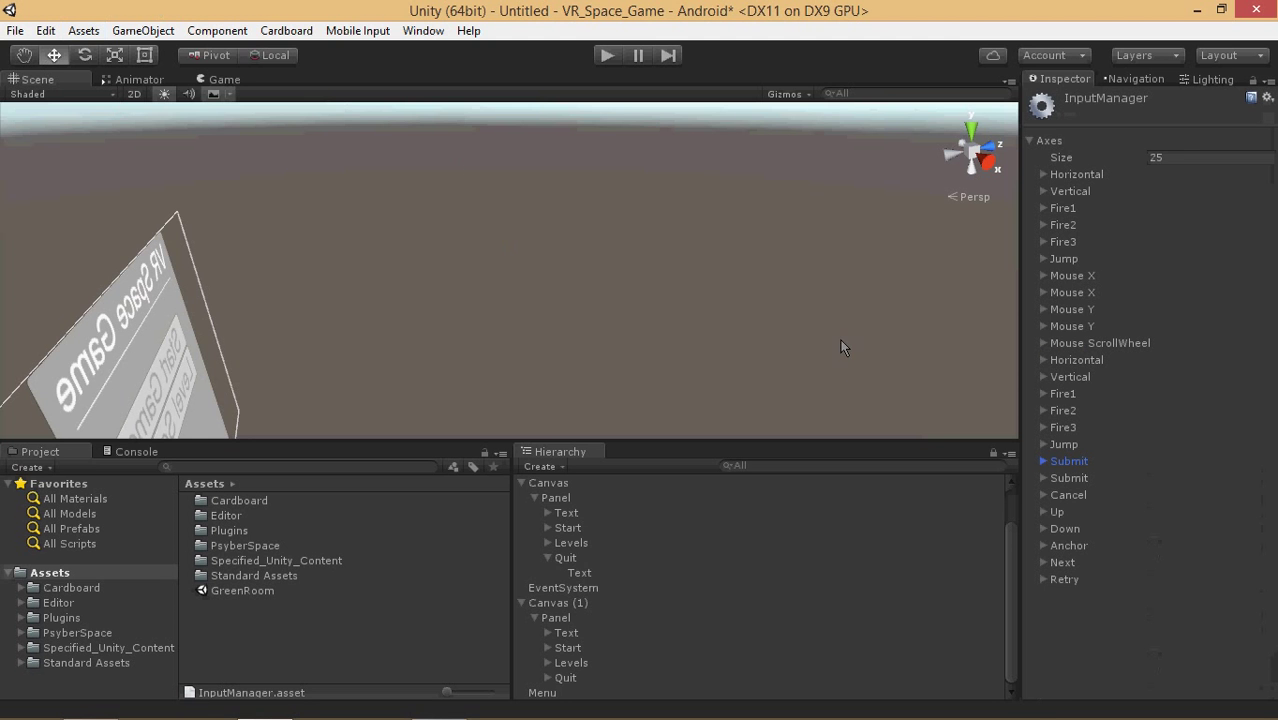
left_click(1044, 479)
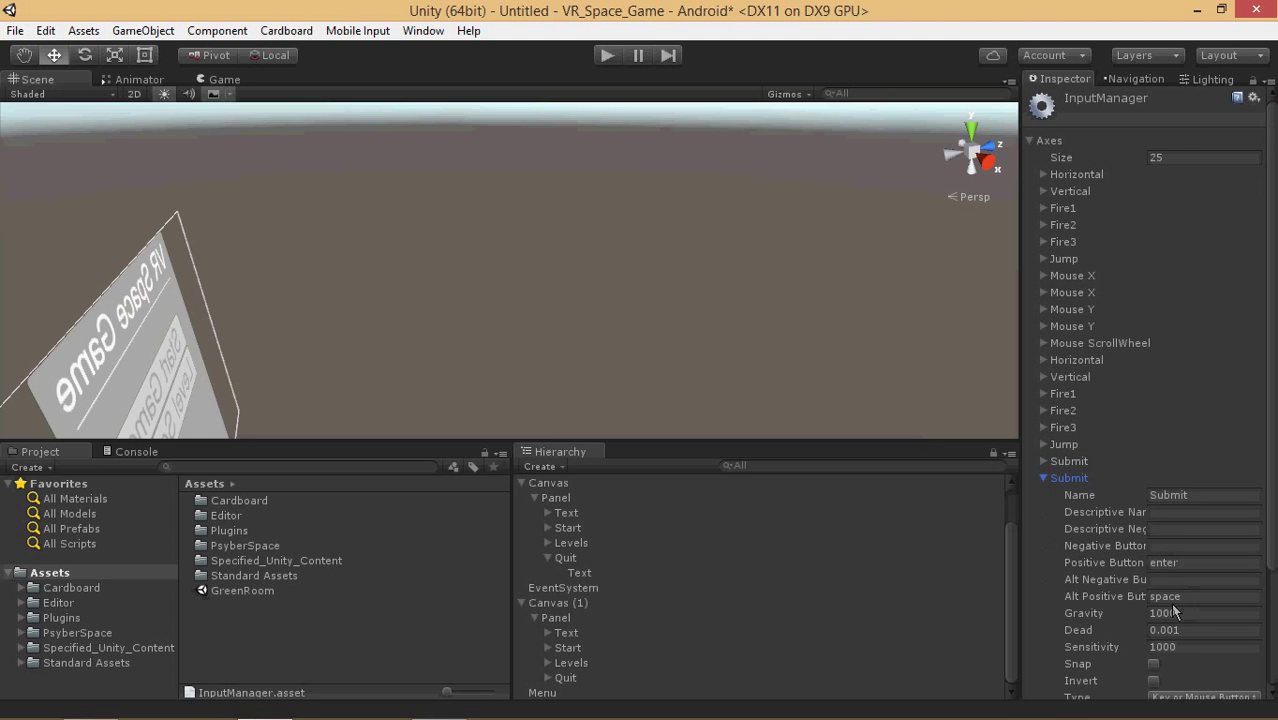
scroll(1189, 612, "down", 3)
left_click(1044, 421)
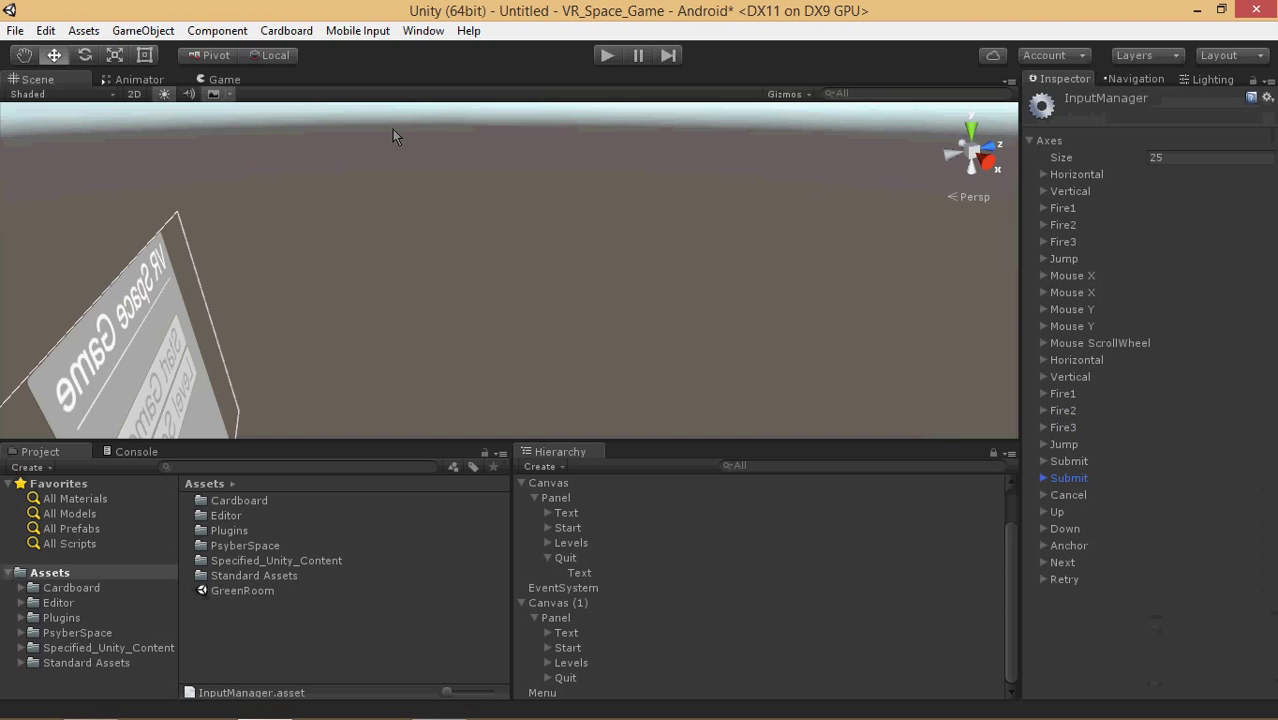
Switch to MonoDevelop and add an empty public void Quit() method below StartGame in the MainMenu script.
left_click(437, 708)
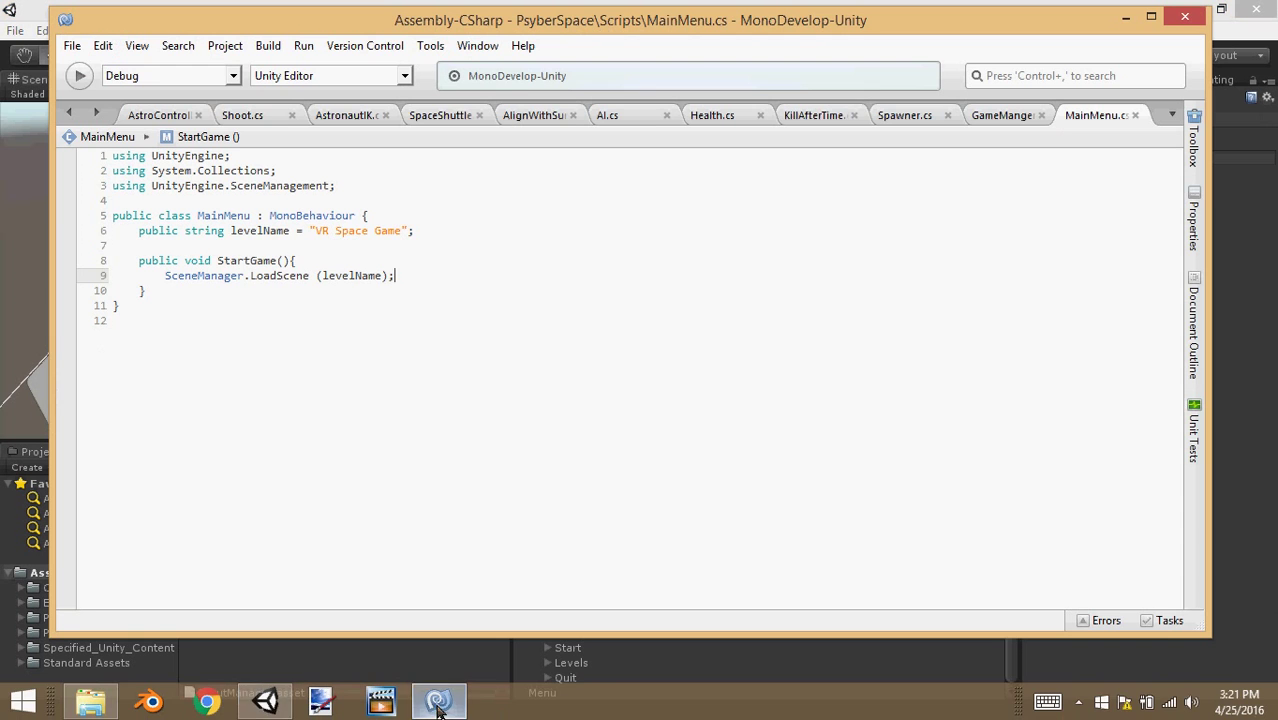
key("Down")
key("Return")
key("Return")
type("public void ")
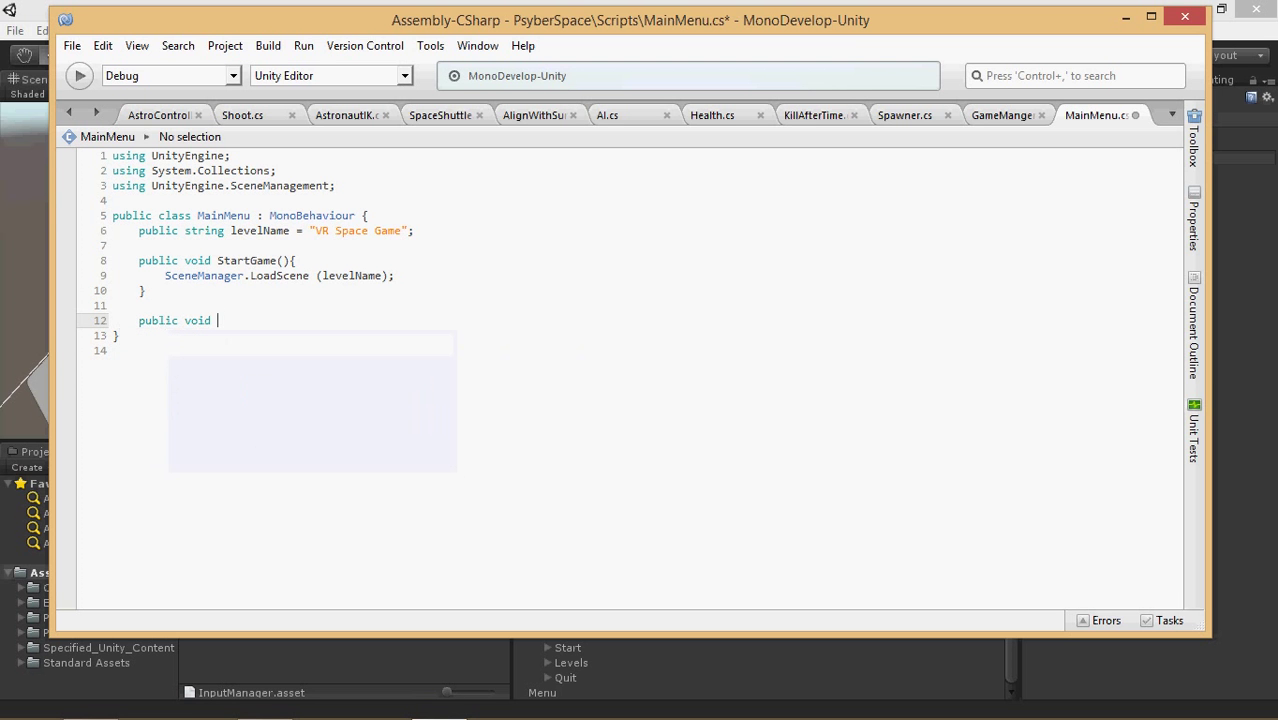
type("Quit(){")
key("Return")
key("Up")
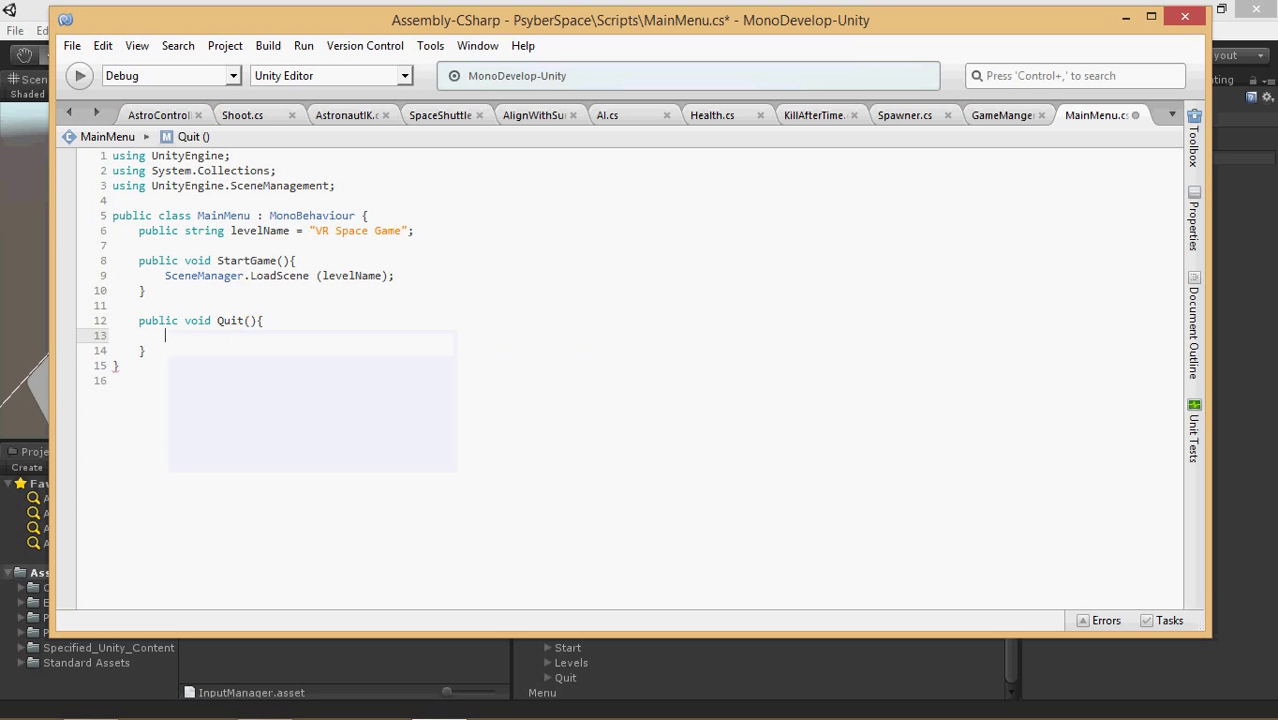
type("sce")
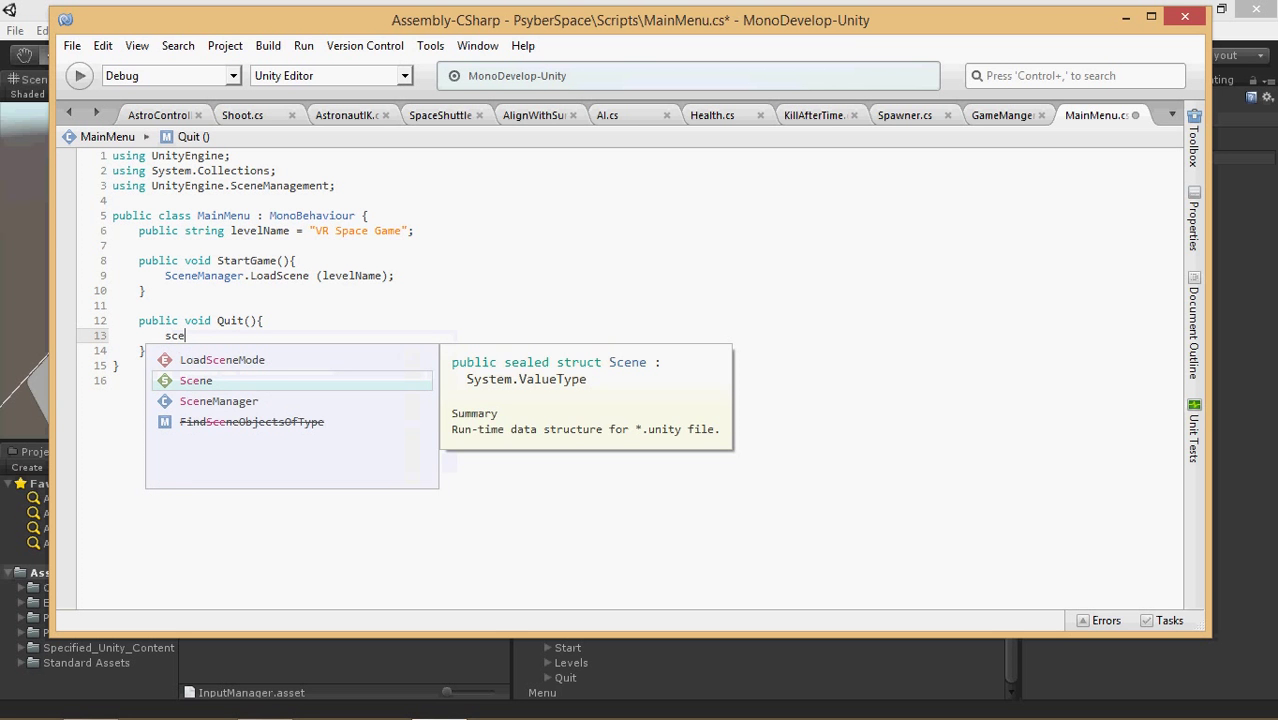
key("Down")
type(".")
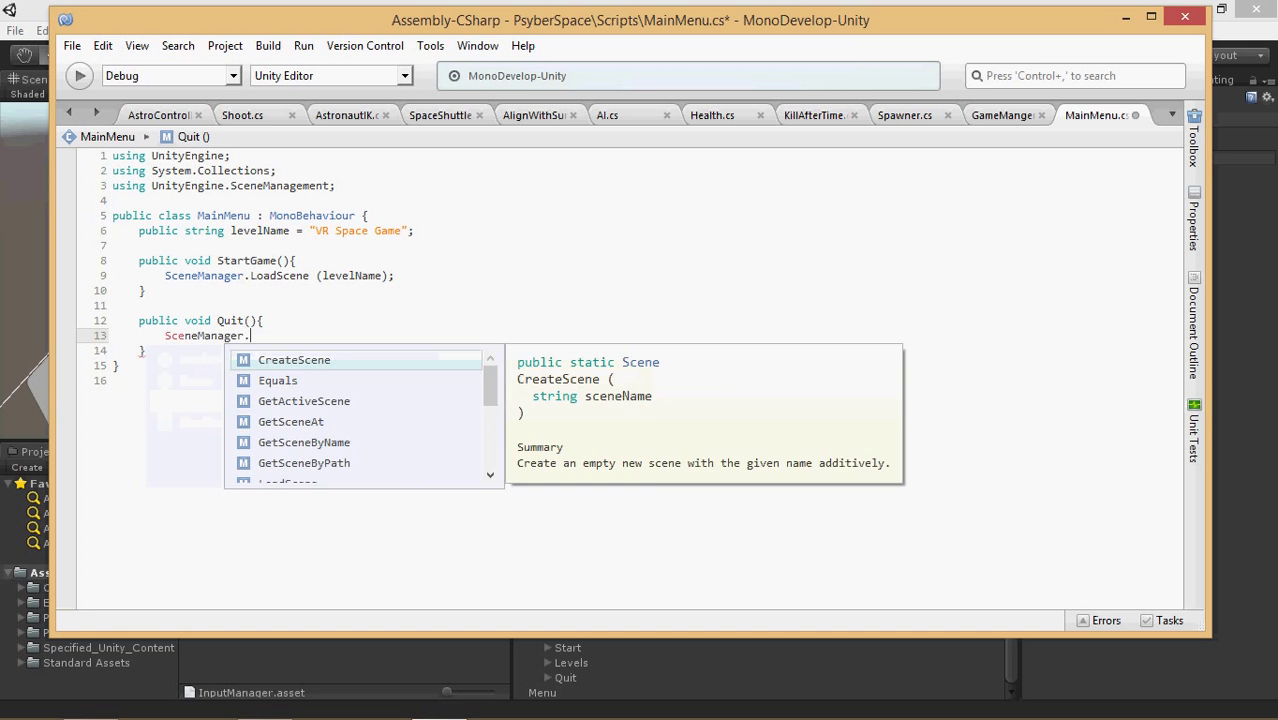
type("q")
key("BackSpace")
key("BackSpace")
key("BackSpace")
key("BackSpace")
key("BackSpace")
key("BackSpace")
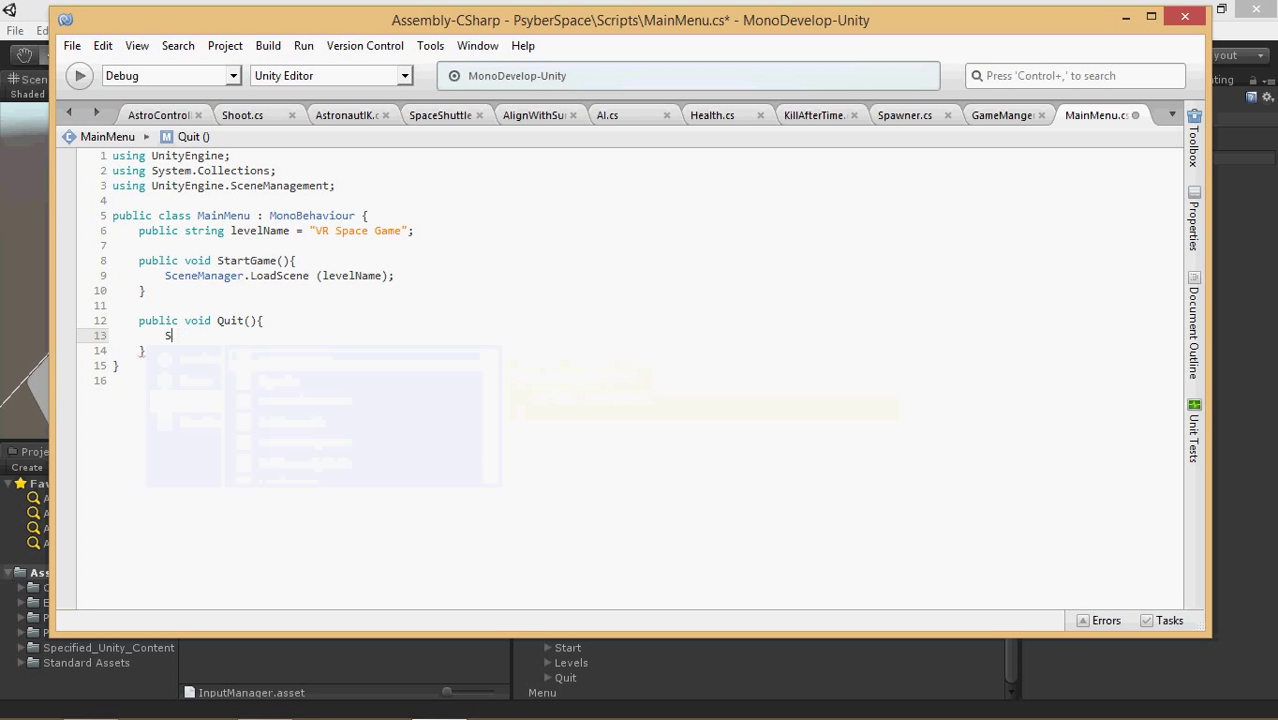
Make the Quit method call Application.Quit ();.
type("Appl")
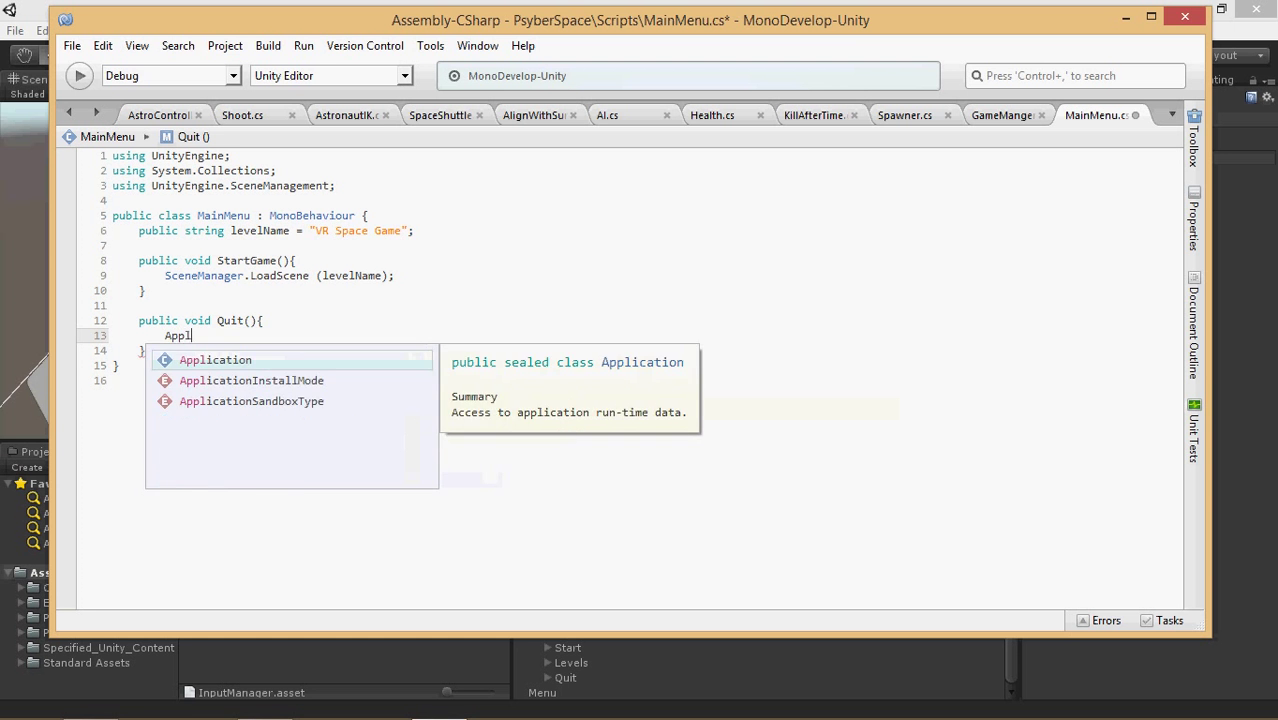
type("ication.qui")
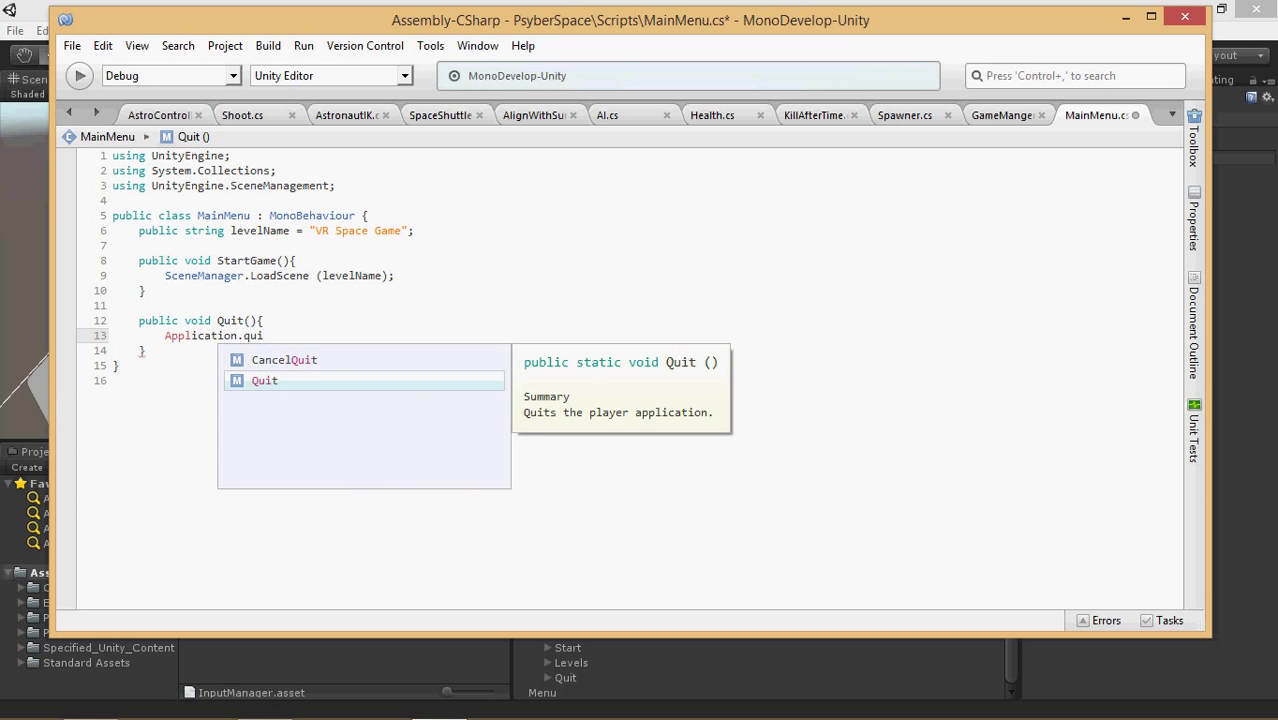
key("Return")
type(";")
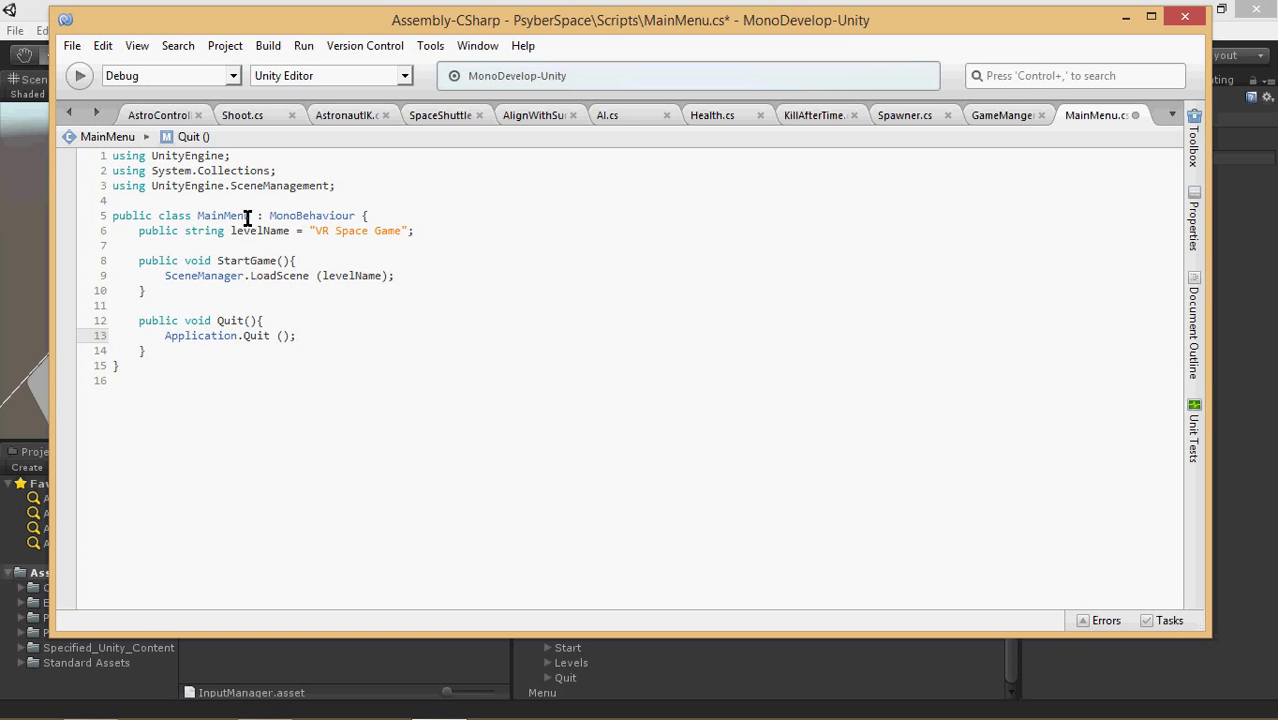
left_click(34, 14)
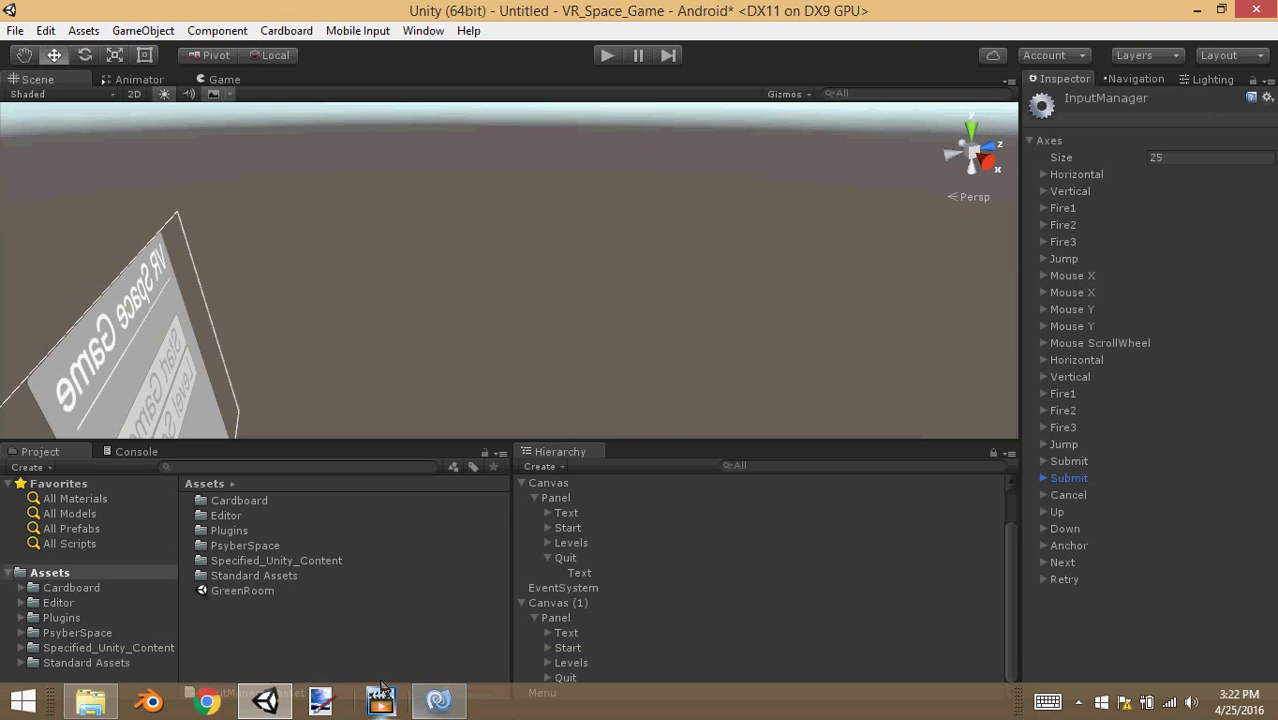
left_click(440, 701)
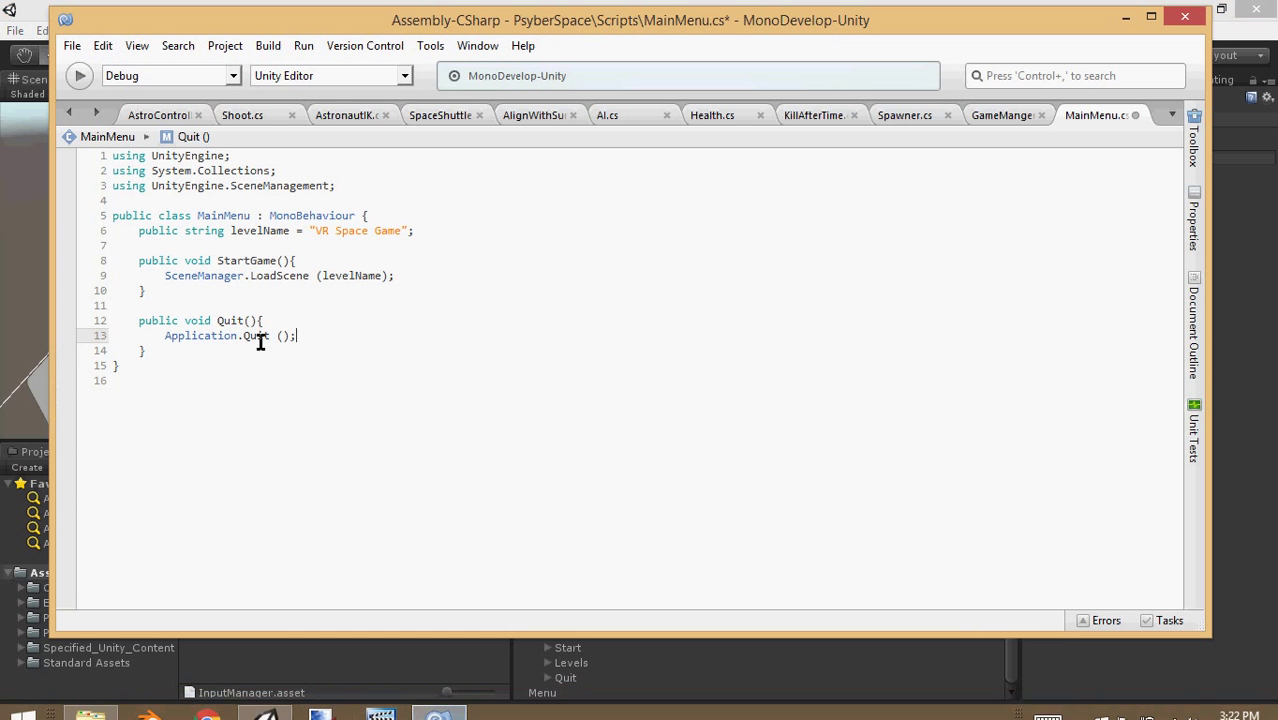
Add an empty public void LevelSelect() method between the StartGame and Quit methods.
key("Down")
key("Up")
key("Up")
key("Up")
key("Return")
type("public ")
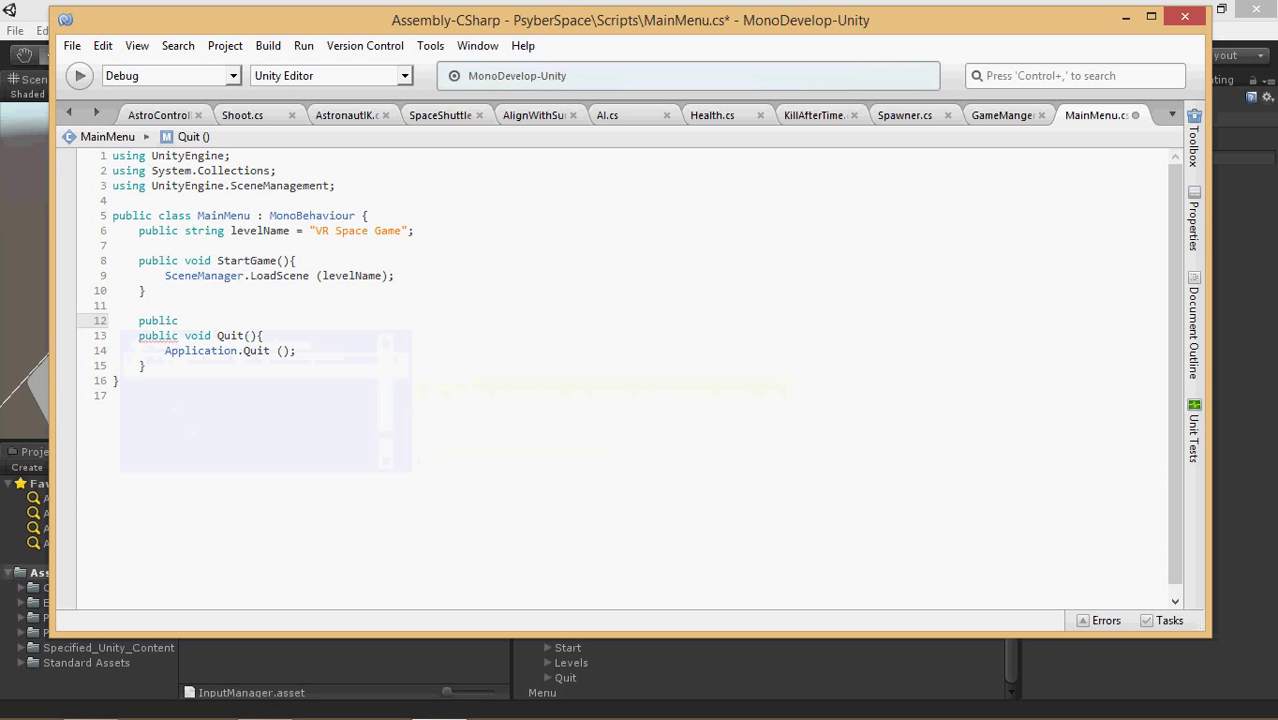
type("void")
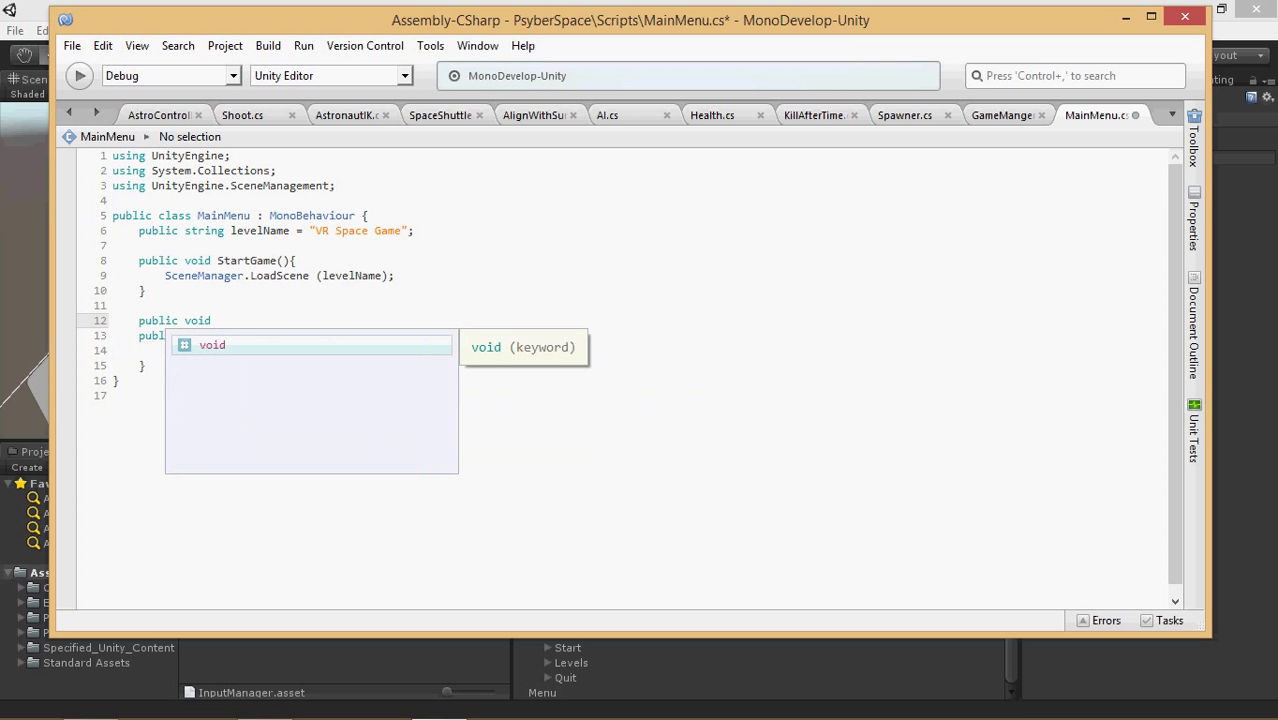
type(" LevelSele")
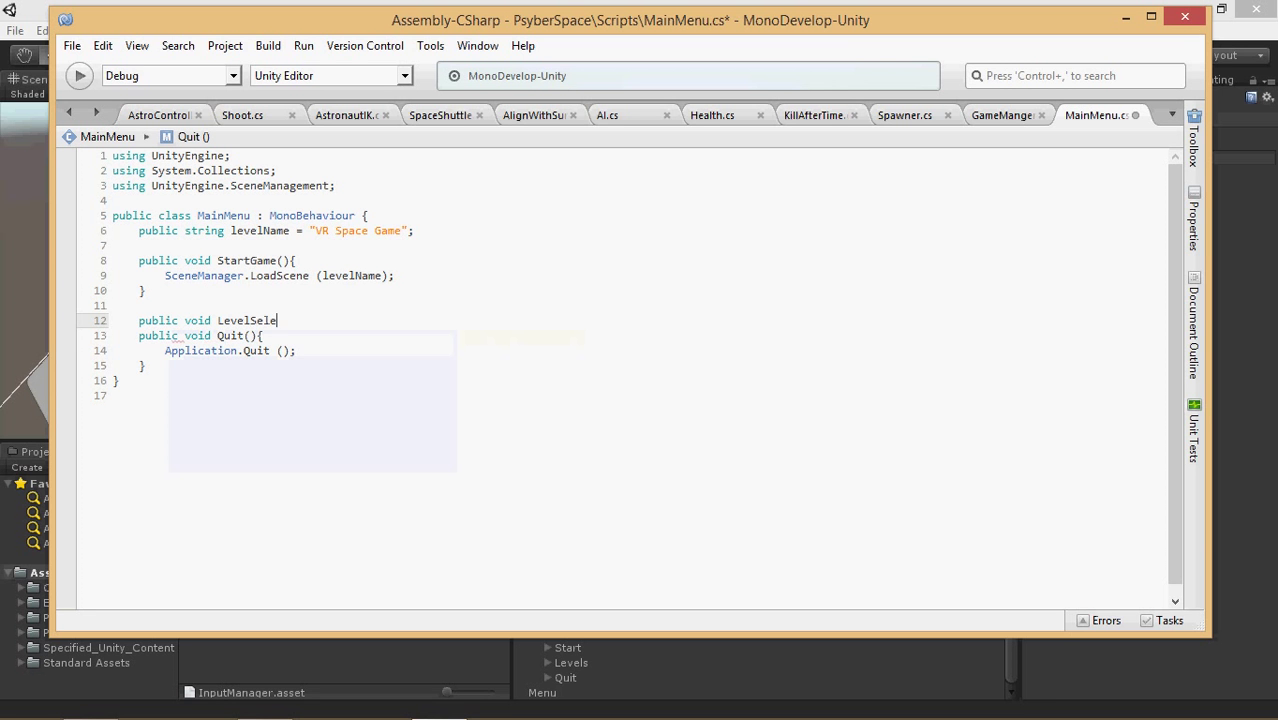
type("ct(){")
key("Return")
key("Return")
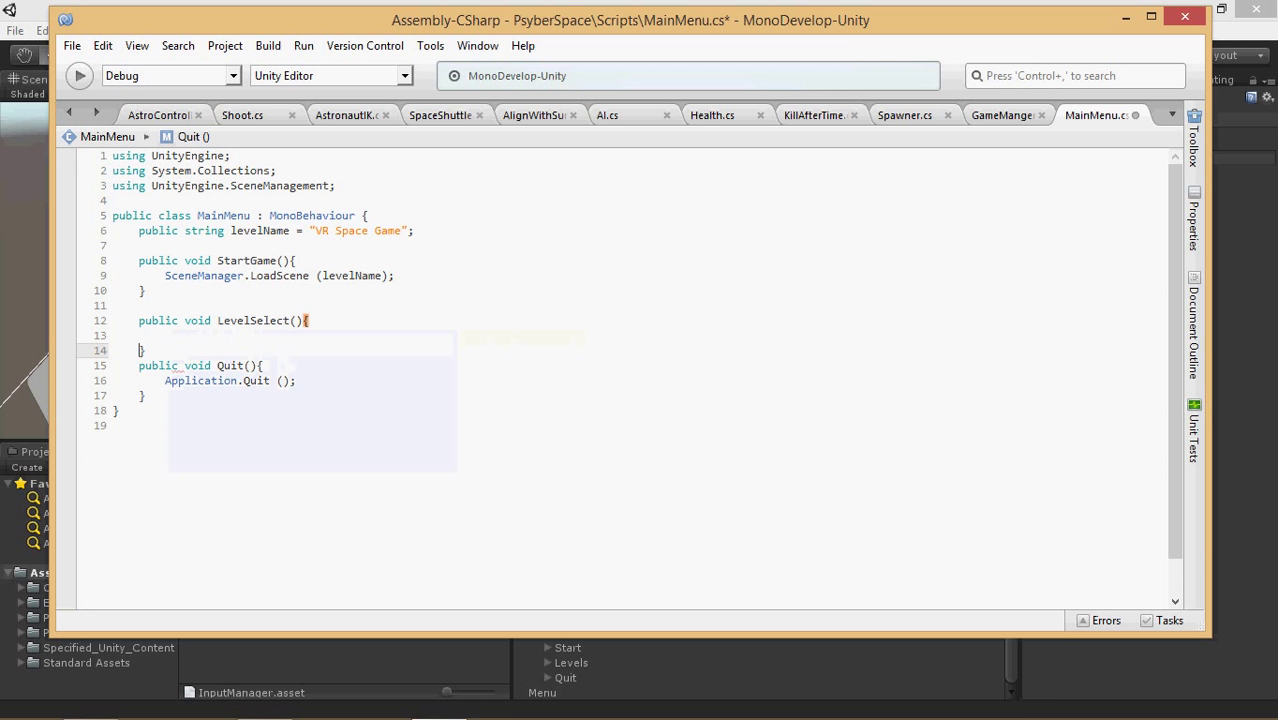
Copy the SceneManager.LoadScene (levelName); line from StartGame into the body of the LevelSelect method.
left_click_drag(408, 290, 416, 279)
key("ctrl+c")
left_click(337, 343)
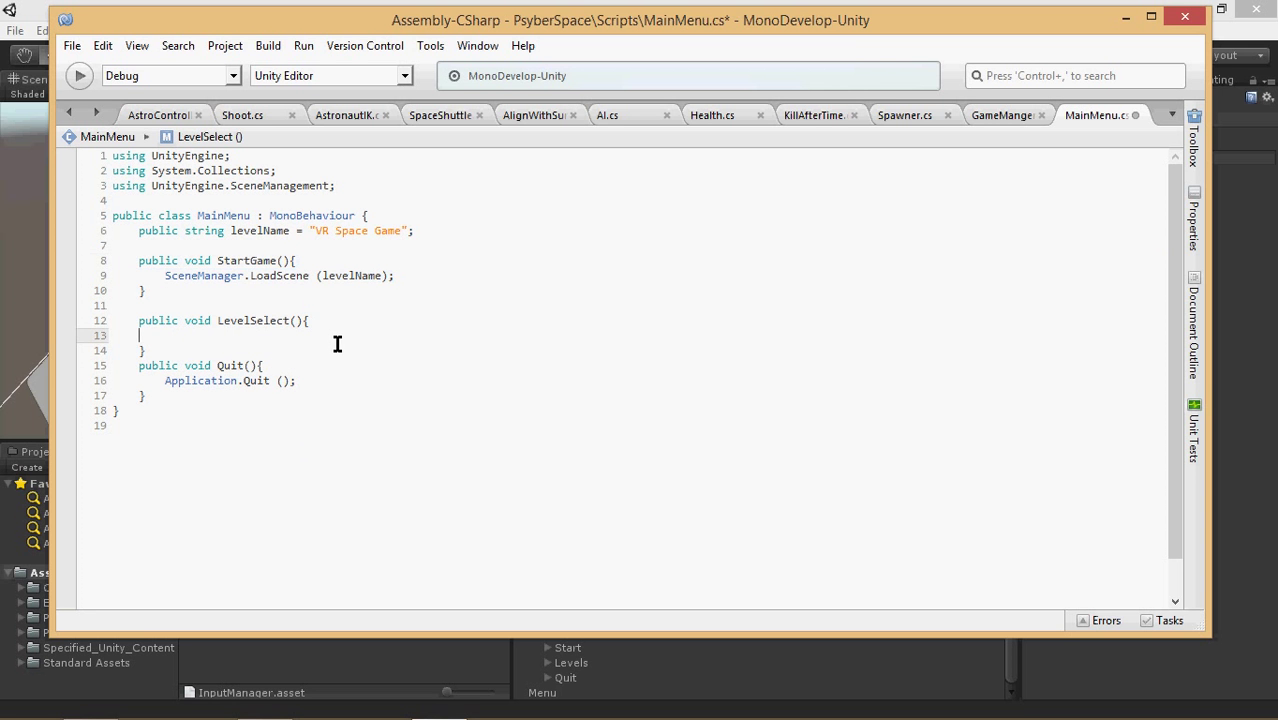
key("ctrl+v")
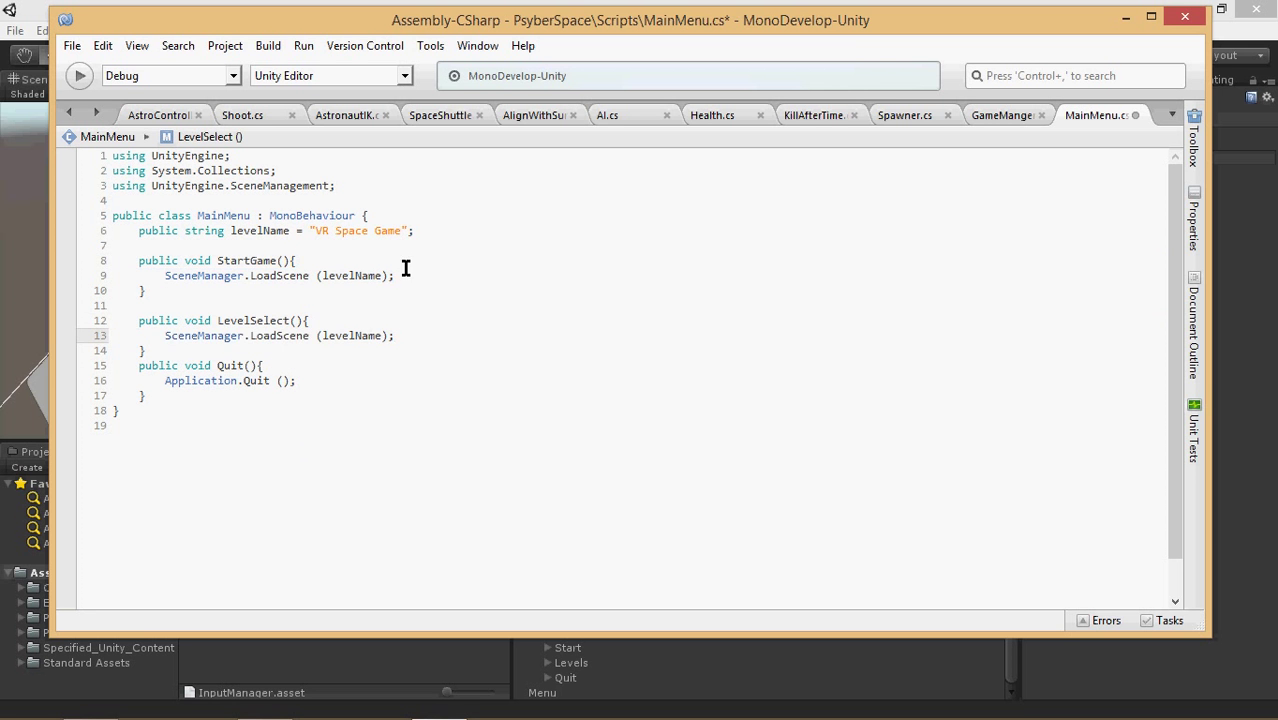
Duplicate the public string levelName declaration on the line below it and rename the copy levelSelect.
left_click_drag(436, 240, 436, 228)
key("ctrl+c")
left_click(436, 240)
key("ctrl+v")
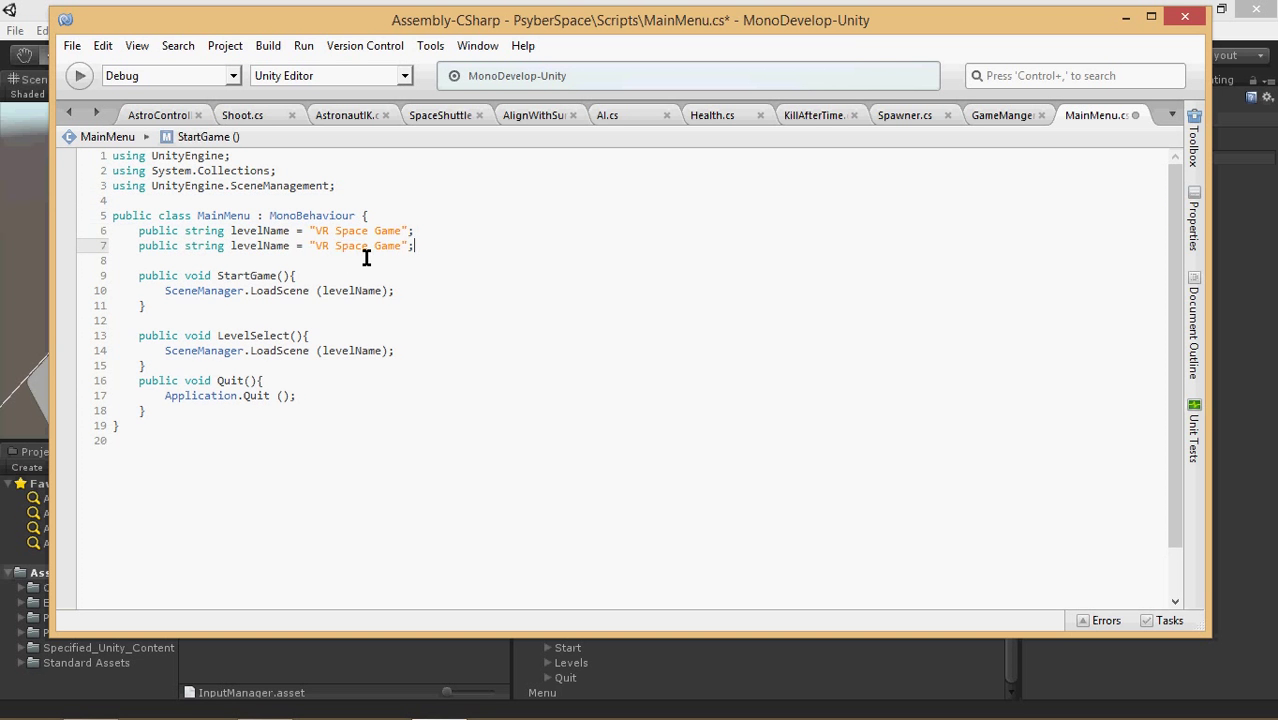
double_click(283, 261)
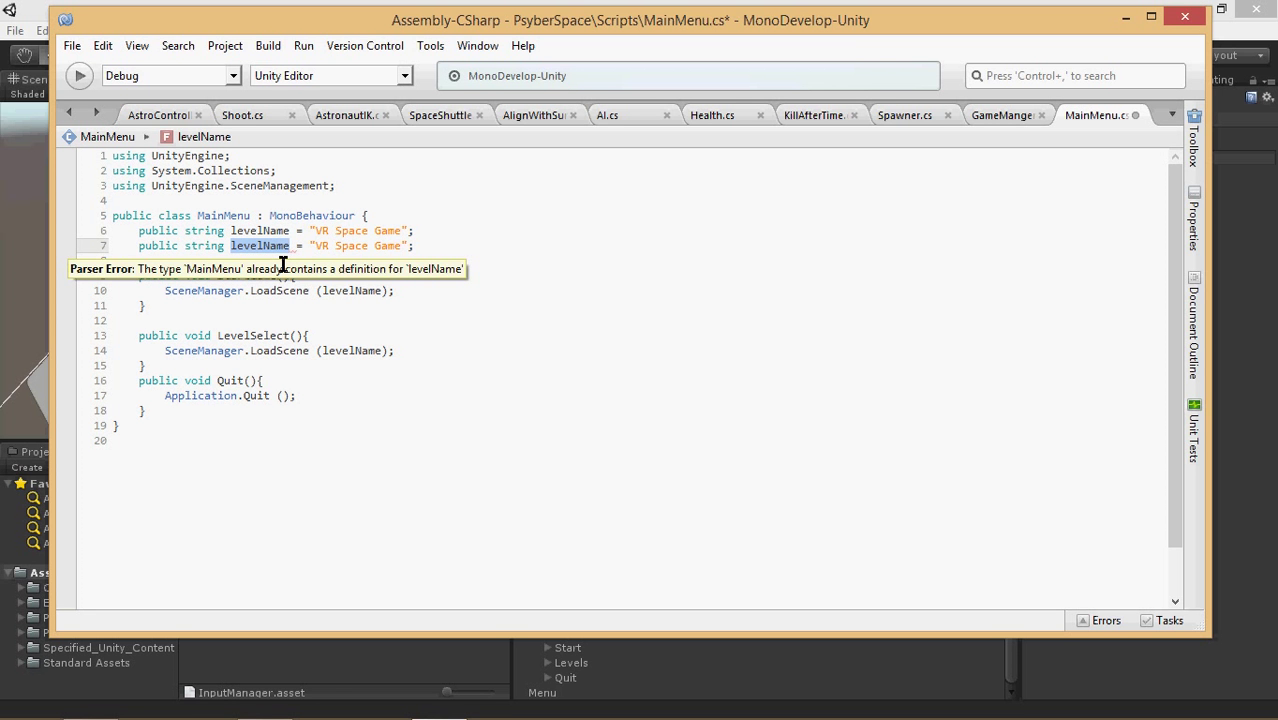
type("levelSelect")
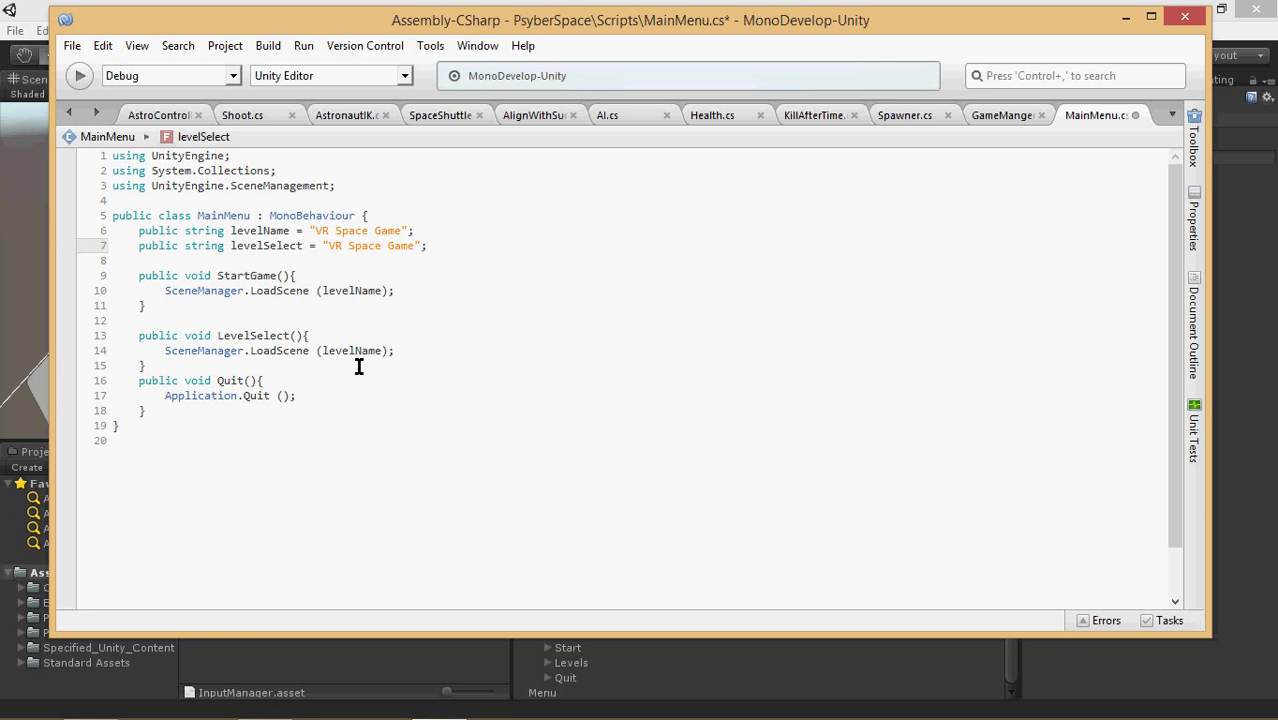
Make the LoadScene call inside LevelSelect use levelSelect as its argument, and save the script.
double_click(355, 351)
type("les")
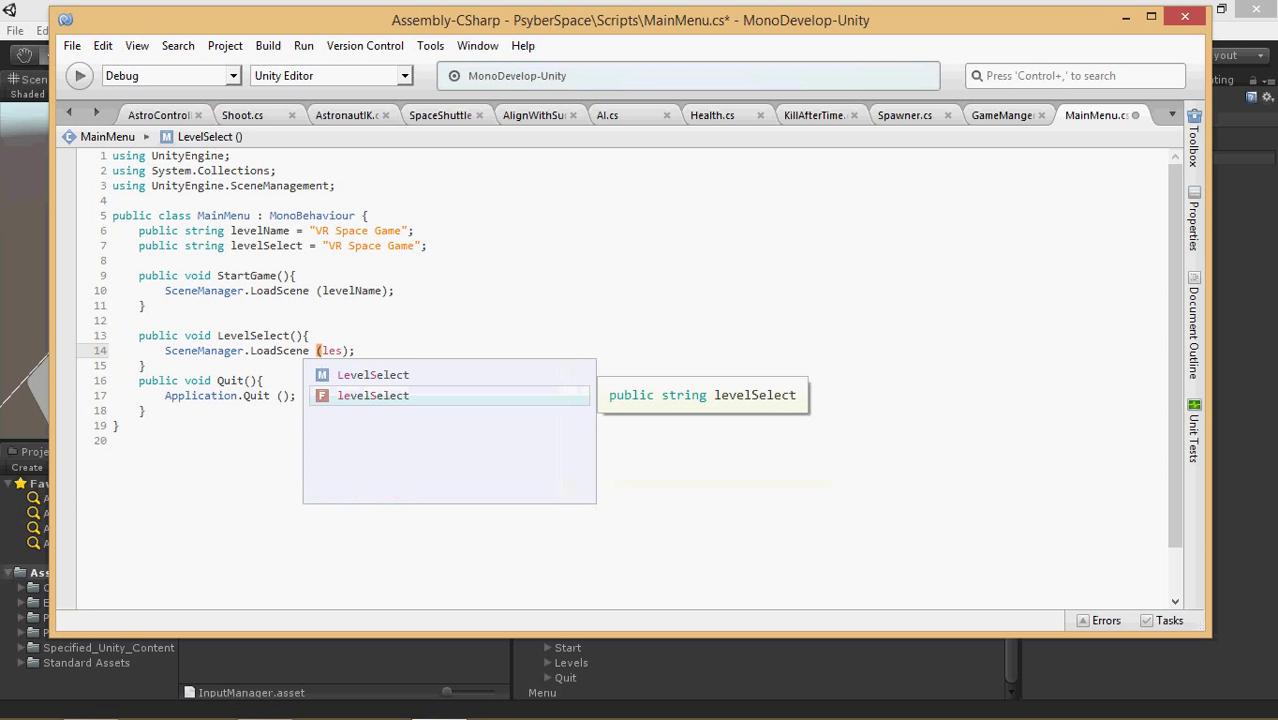
key("Return")
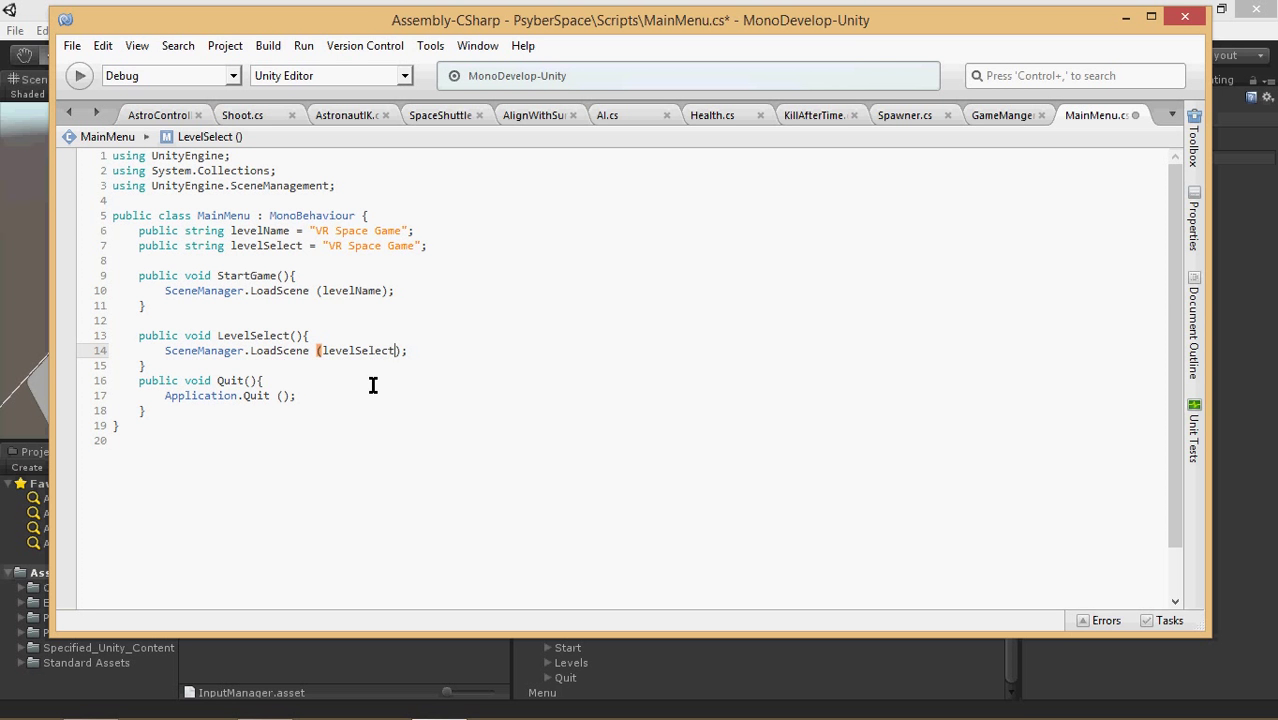
key("ctrl+s")
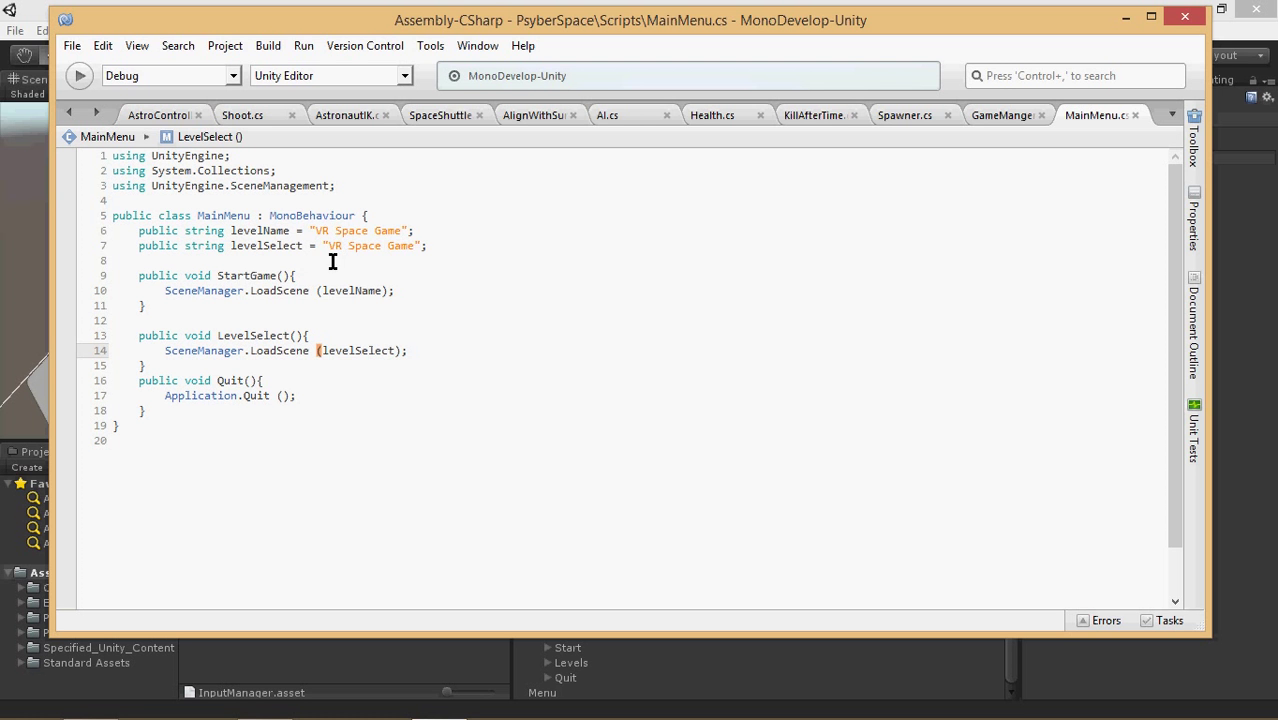
Remove the default value from the levelSelect declaration, save the script, and switch to Unity to check the Menu object's script fields.
left_click_drag(415, 250, 315, 258)
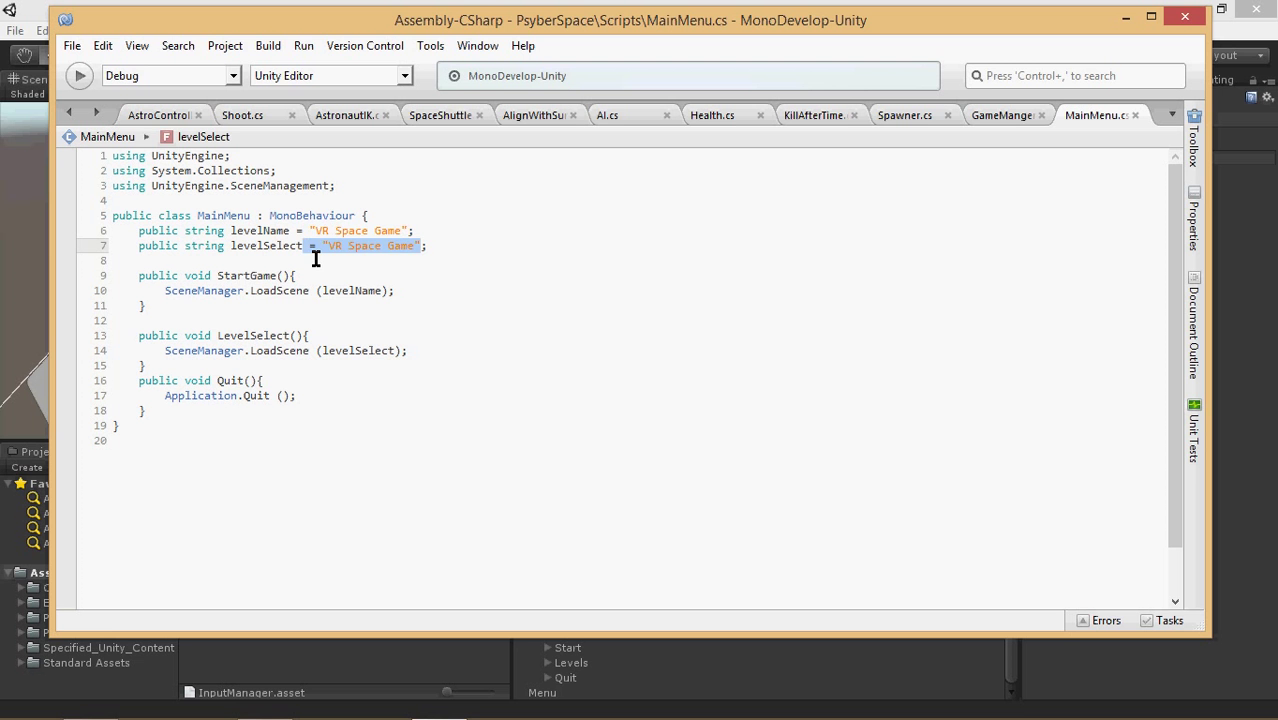
key("BackSpace")
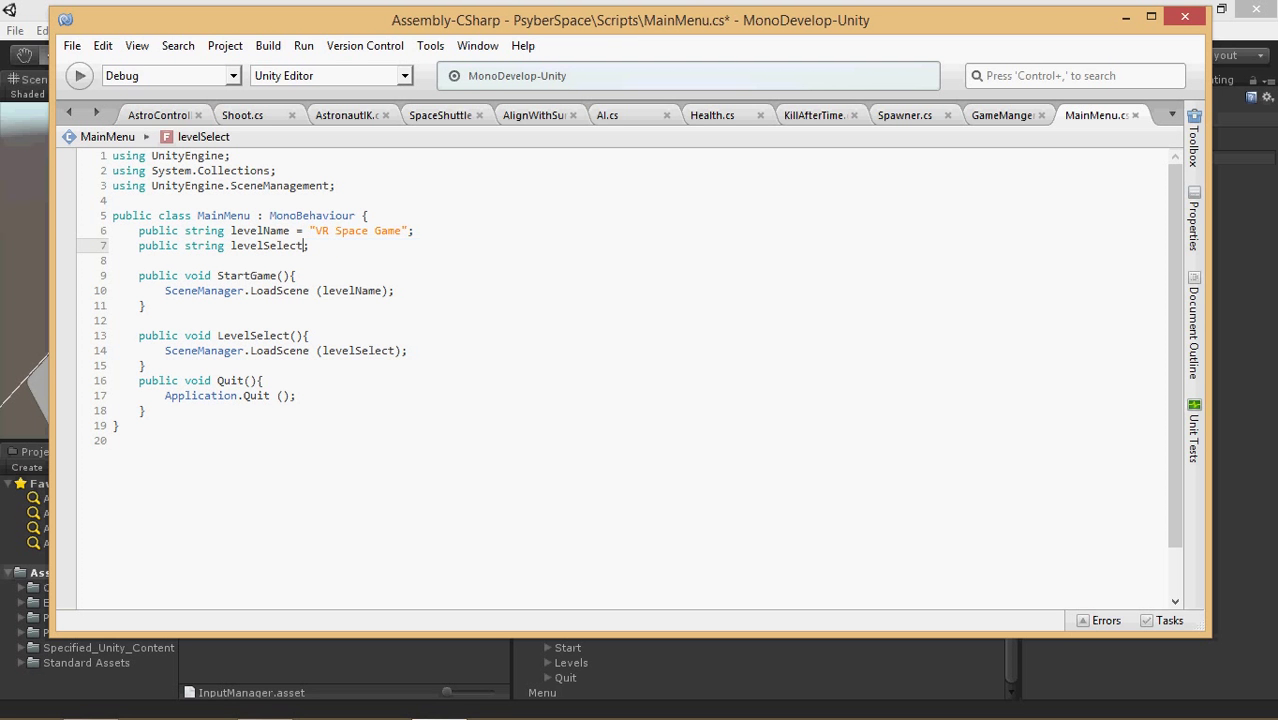
key("ctrl+s")
left_click(32, 8)
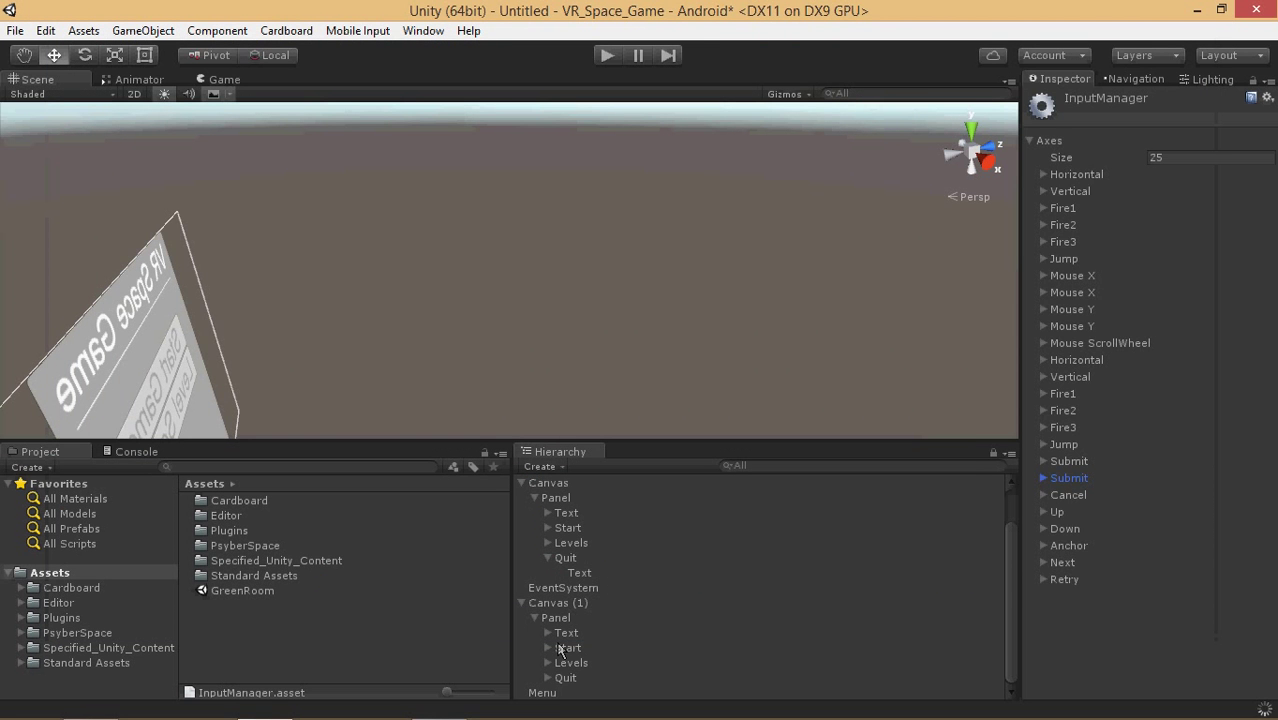
left_click(554, 695)
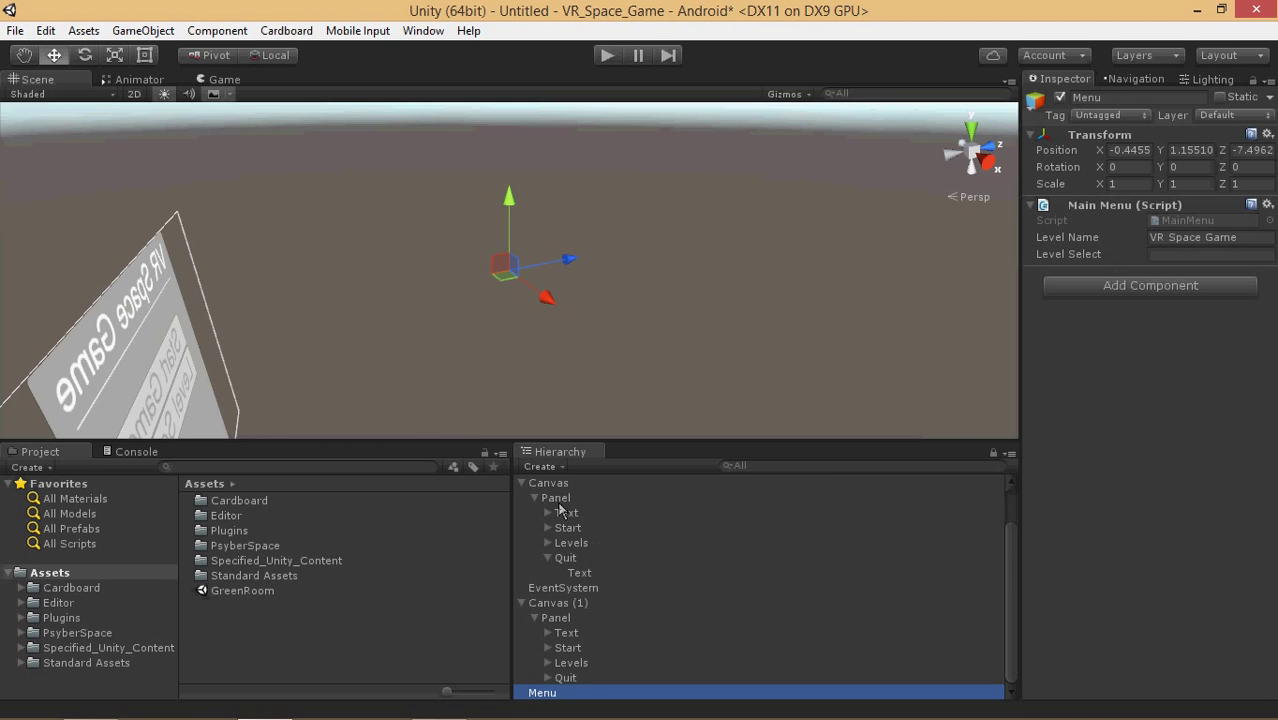
Add an On Click event to the Levels buttons of both canvases that calls MainMenu.LevelSelect on the Menu object.
left_click(570, 545)
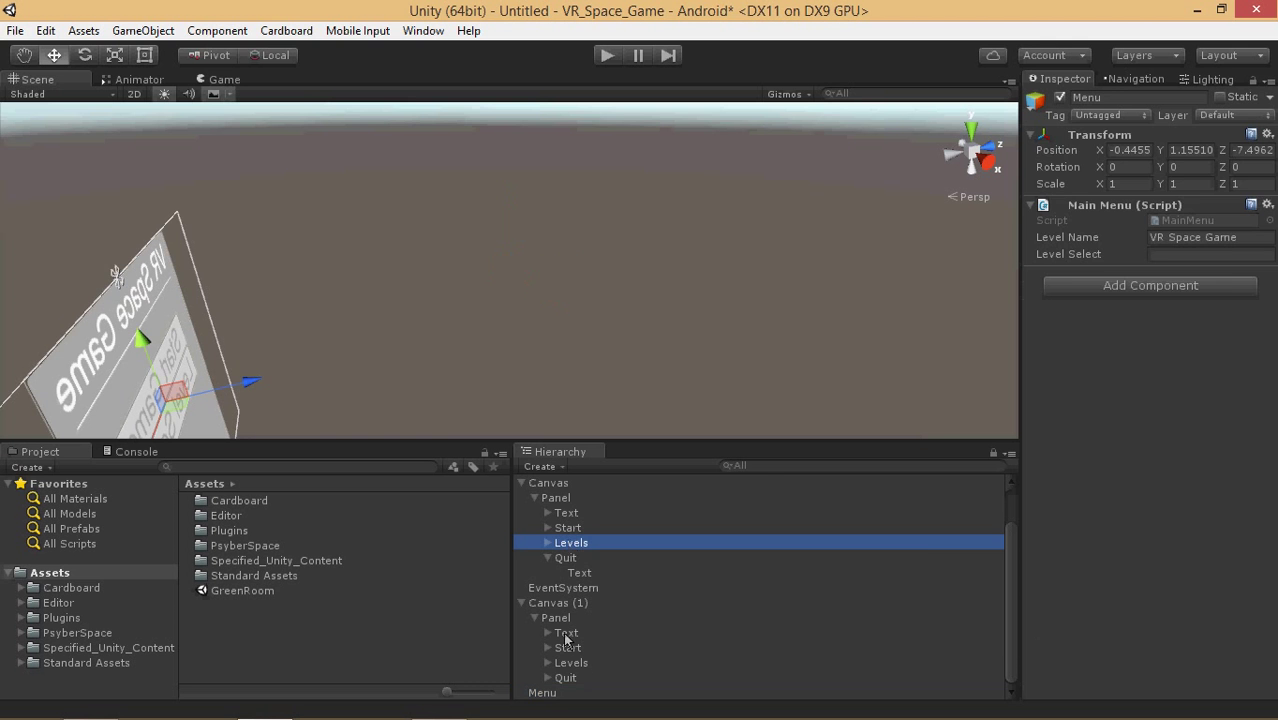
left_click(583, 664, "ctrl")
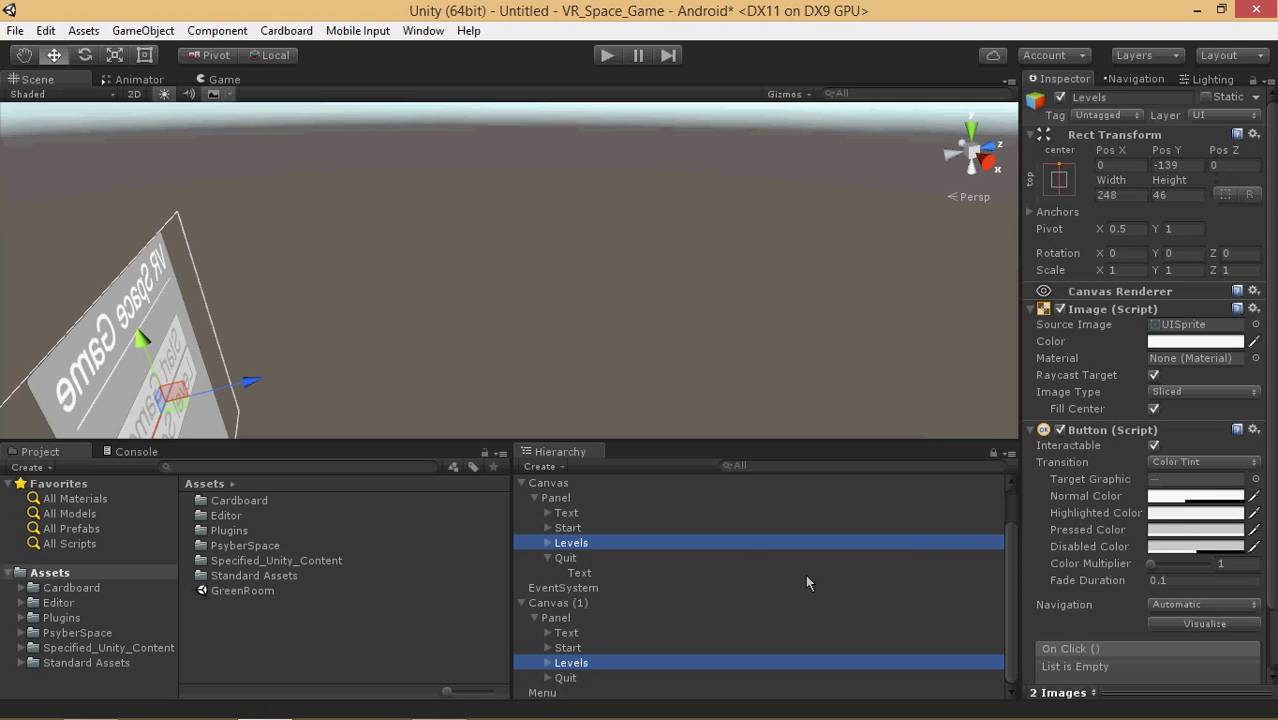
scroll(1190, 598, "down", 2)
left_click(1225, 638)
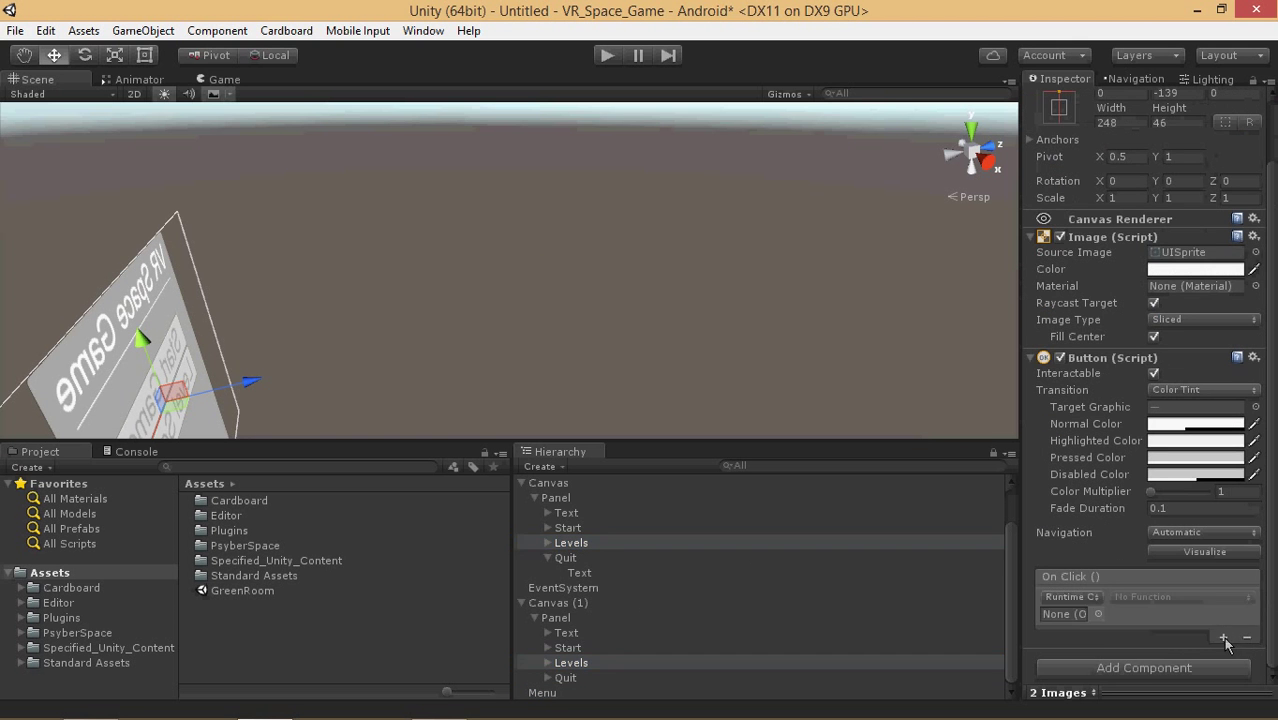
left_click(577, 692)
left_click_drag(577, 692, 1064, 614)
left_click(1174, 600)
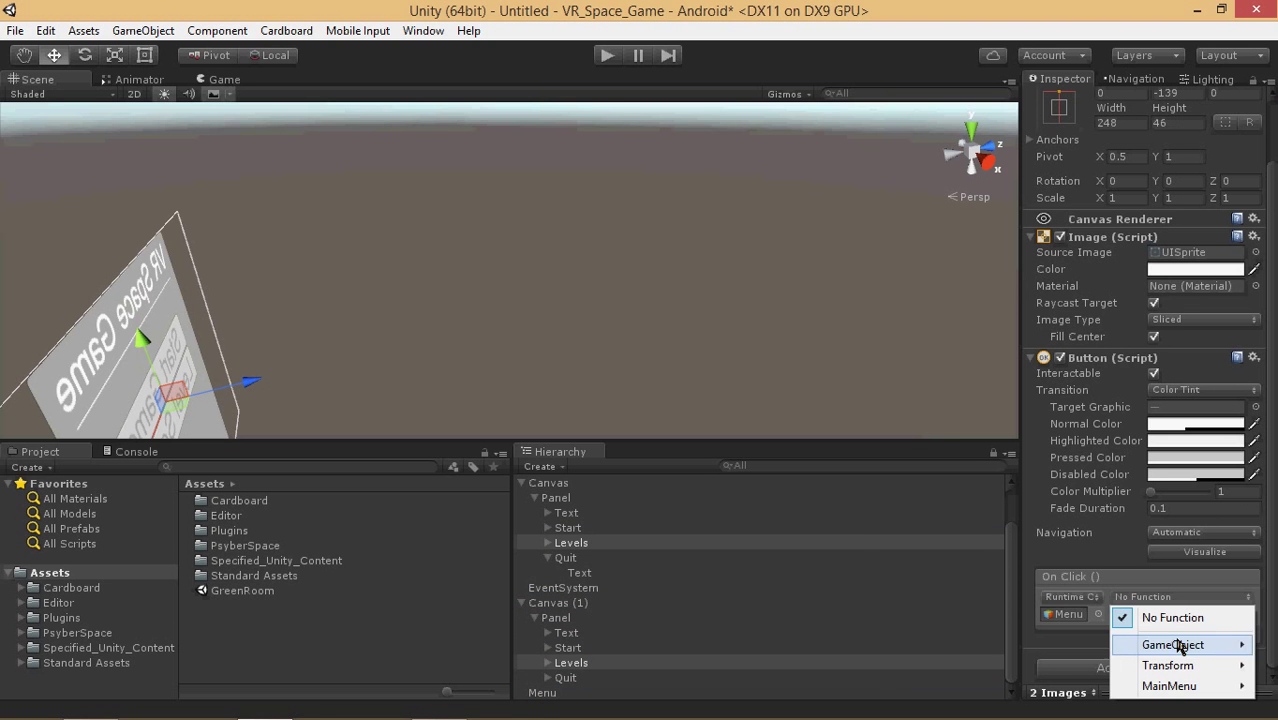
mouse_move(1180, 685)
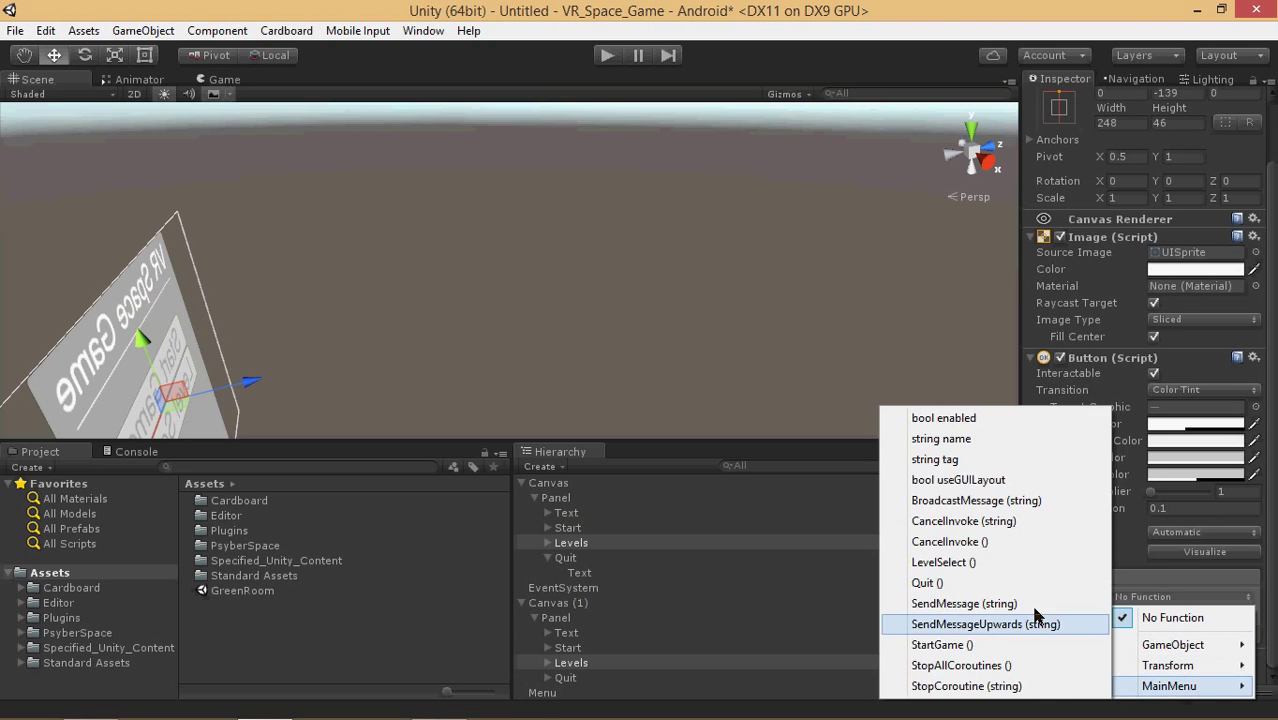
left_click(990, 562)
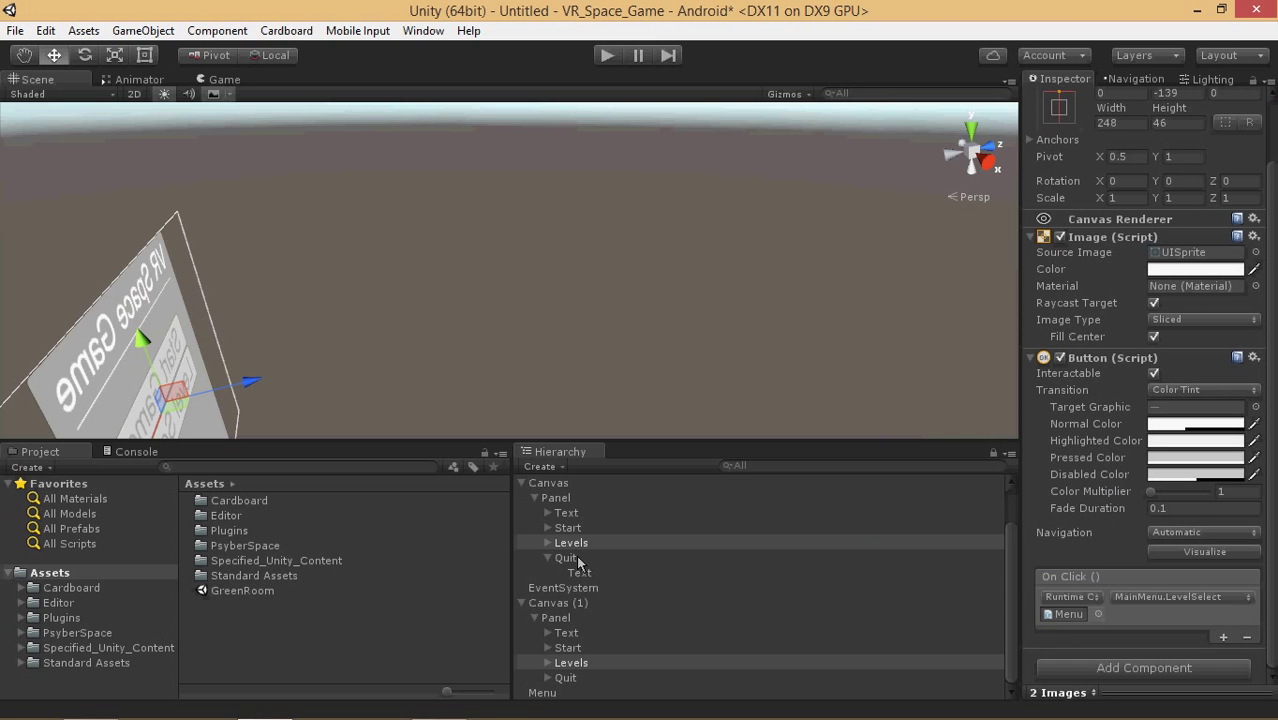
Add an On Click event to the Quit buttons of both canvases that calls MainMenu.Quit on the Menu object.
left_click(577, 560)
left_click(568, 678, "ctrl")
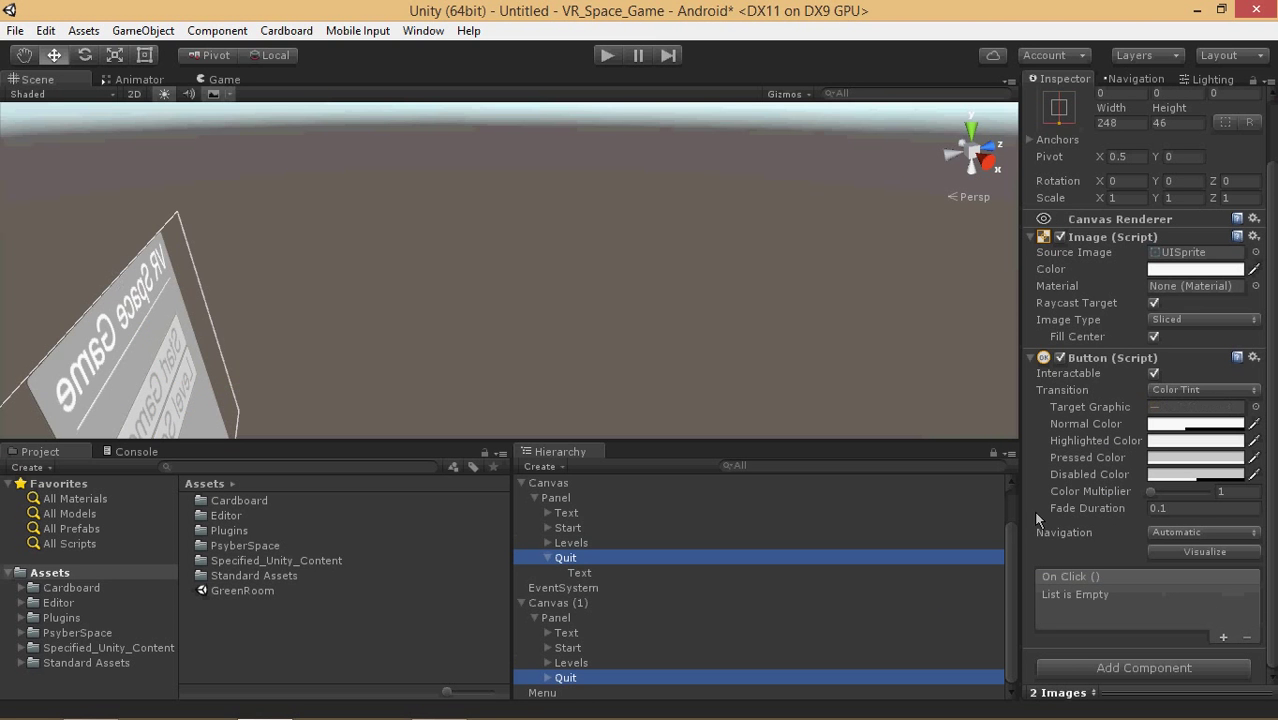
left_click(1230, 650)
left_click(1224, 638)
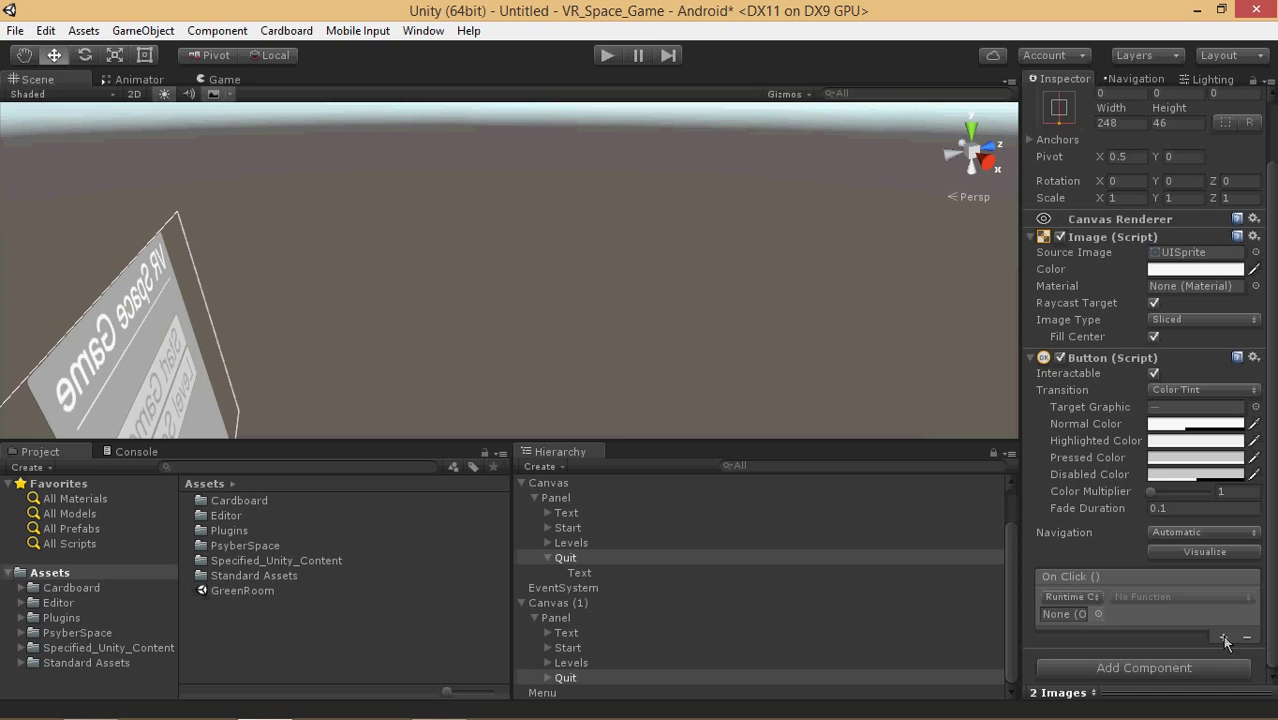
left_click_drag(555, 694, 1066, 614)
left_click(1178, 597)
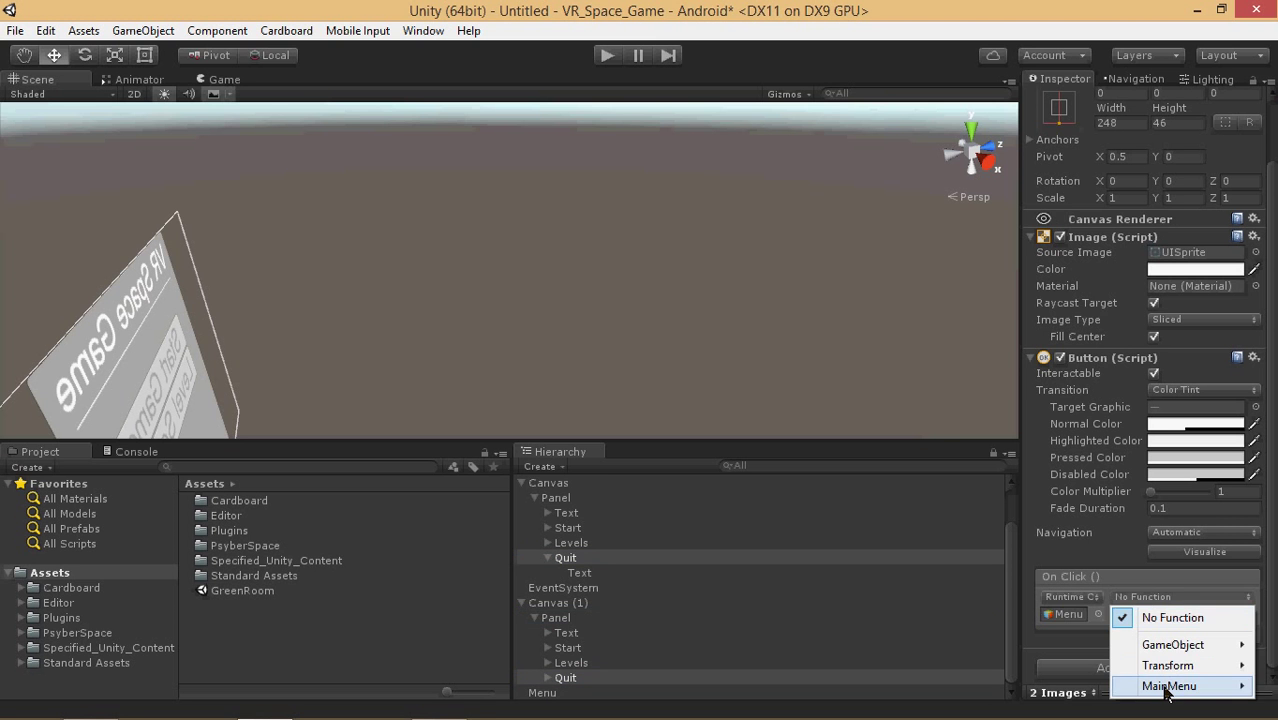
mouse_move(1168, 686)
left_click(940, 584)
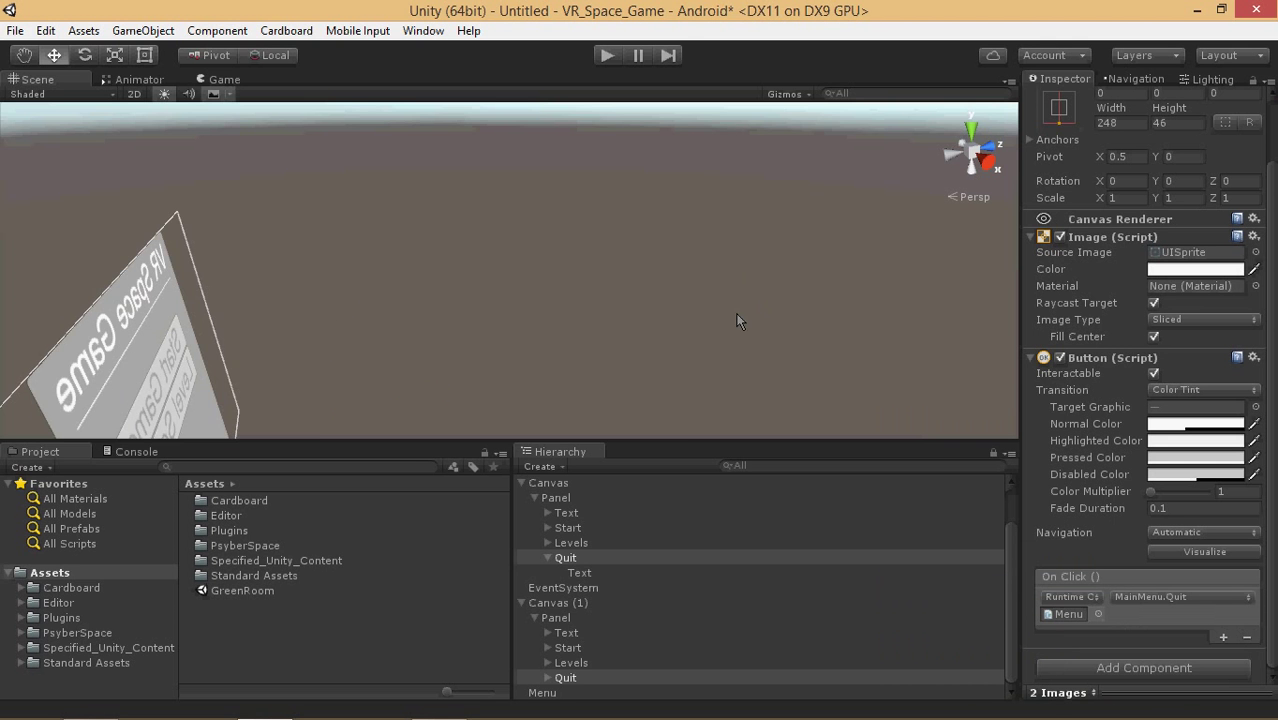
Run the scene and test moving the highlight between the Start Game, Level Select and Quit buttons and across both panels.
key("f")
left_click_drag(293, 270, 670, 268, "alt")
middle_click_drag(594, 284, 572, 228)
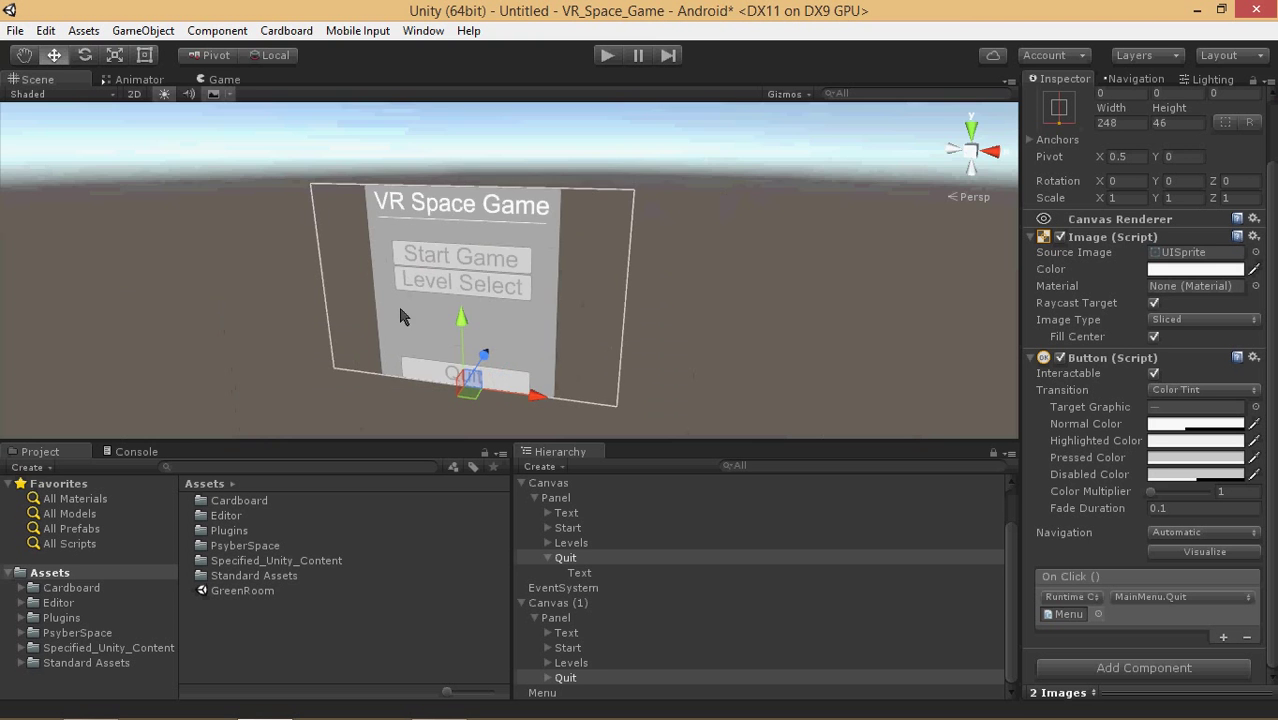
left_click_drag(403, 319, 519, 303, "alt")
middle_click_drag(418, 322, 527, 305)
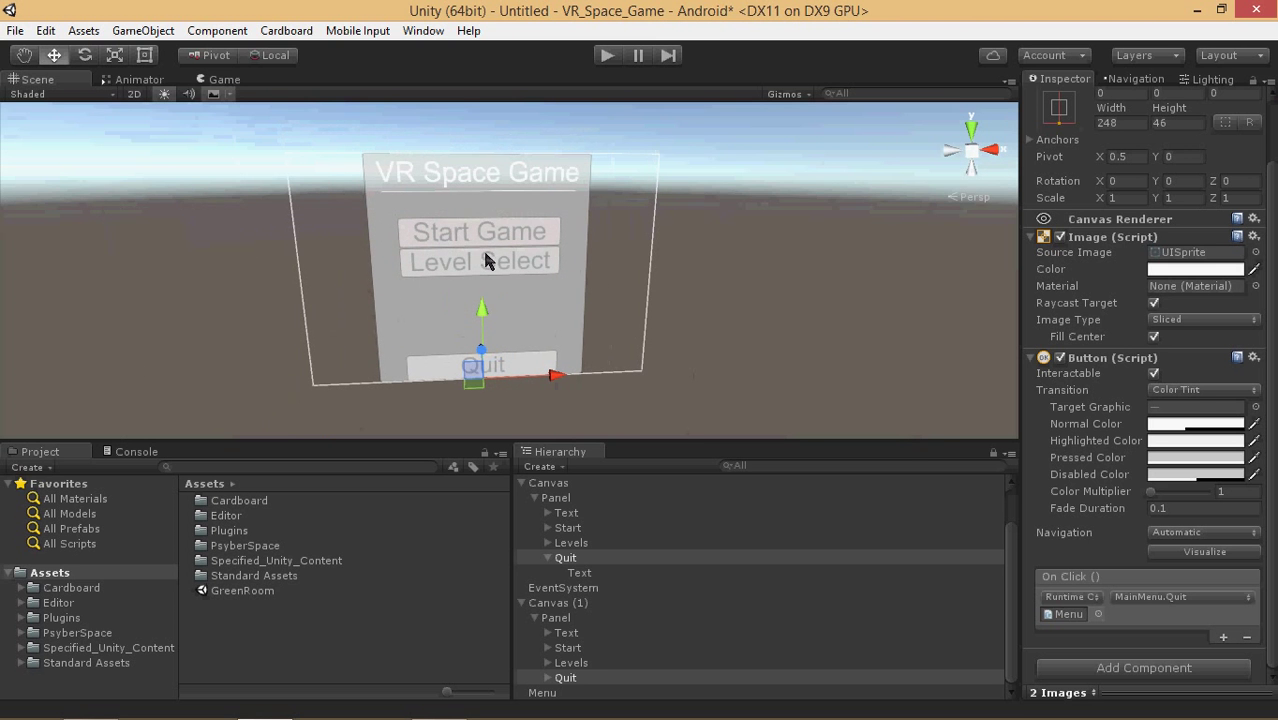
left_click(605, 56)
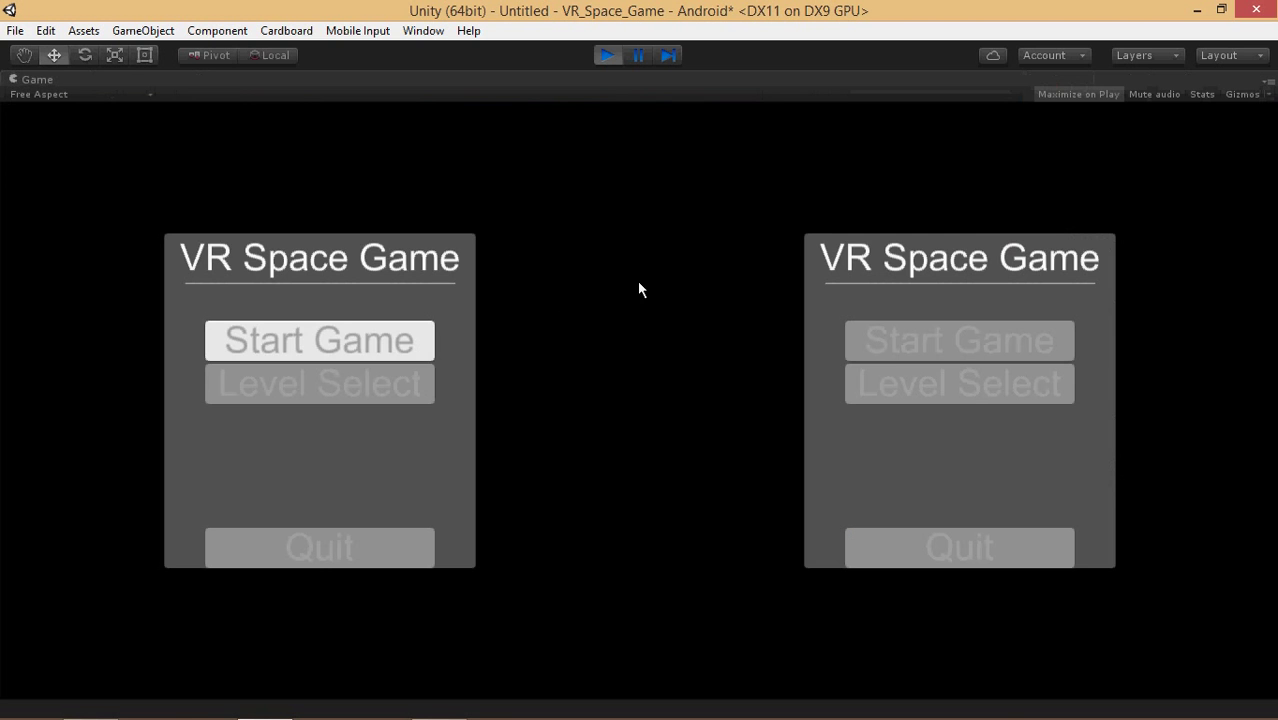
key("Down")
key("Up")
key("Up")
key("Down")
key("Down")
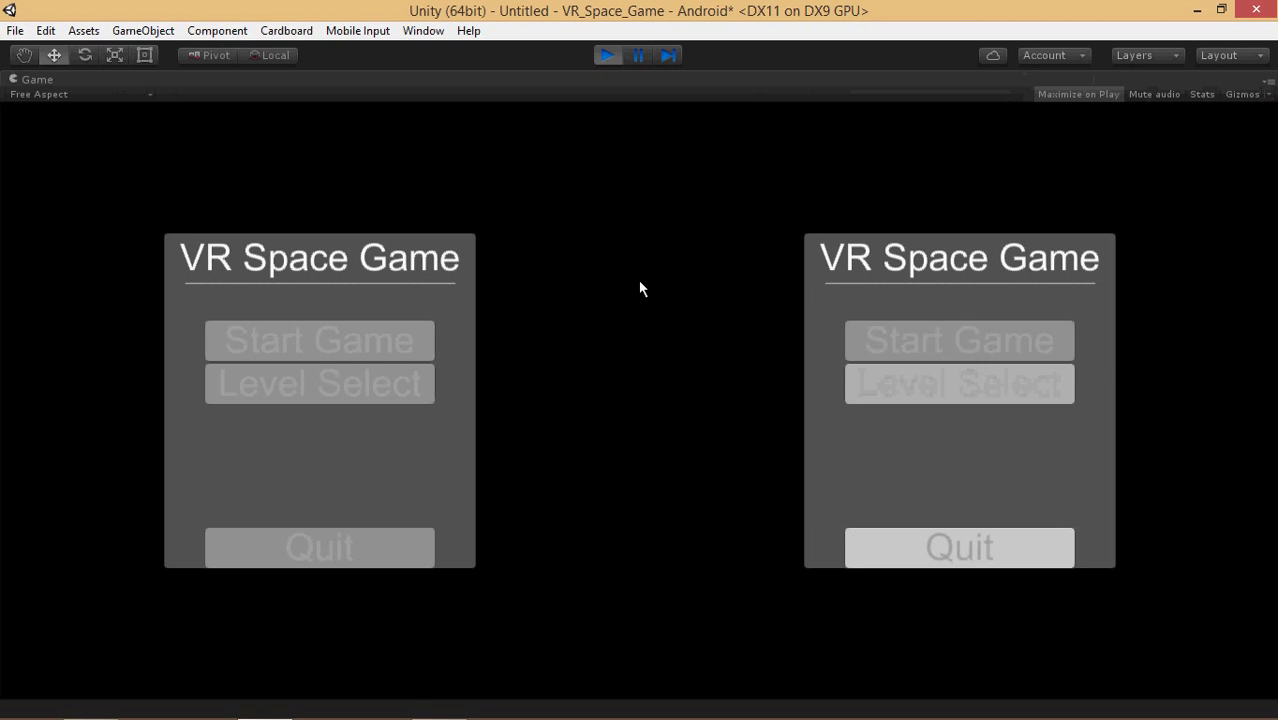
key("Up")
key("Up")
key("Down")
key("Down")
key("Up")
key("Up")
key("Down")
key("Down")
key("Up")
key("Down")
key("Up")
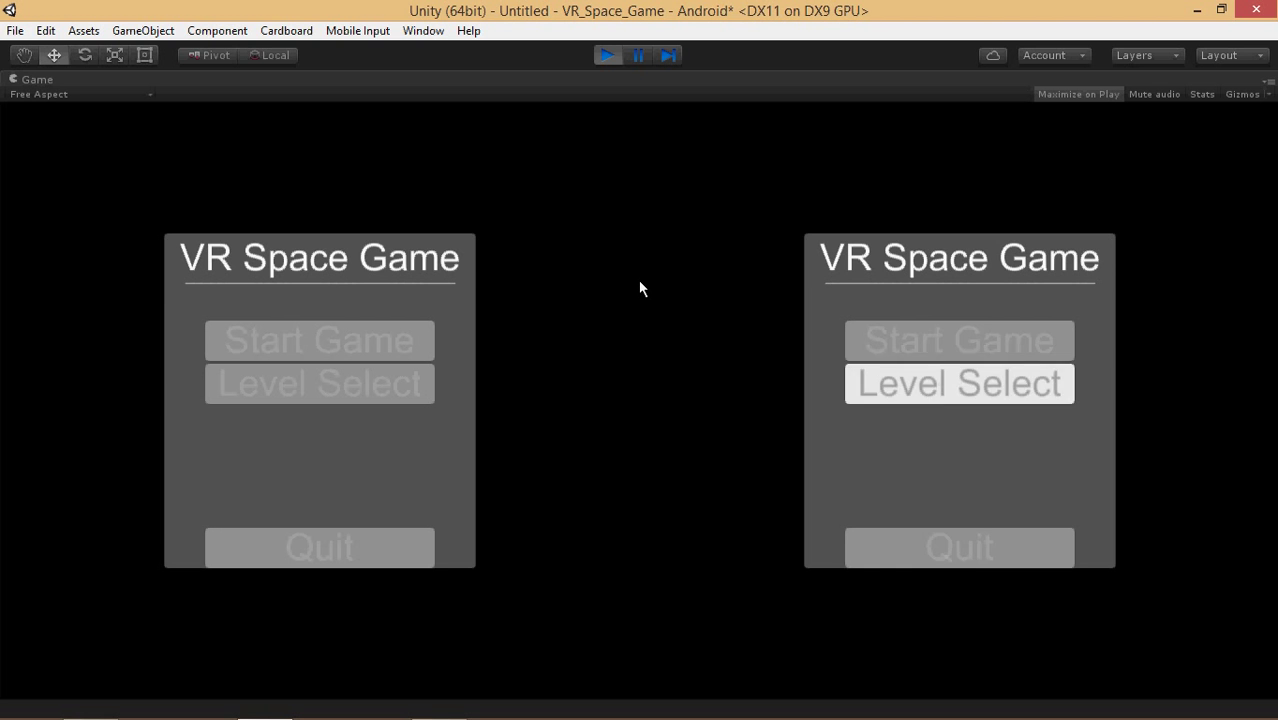
key("Up")
key("Down")
key("Down")
key("Up")
key("Up")
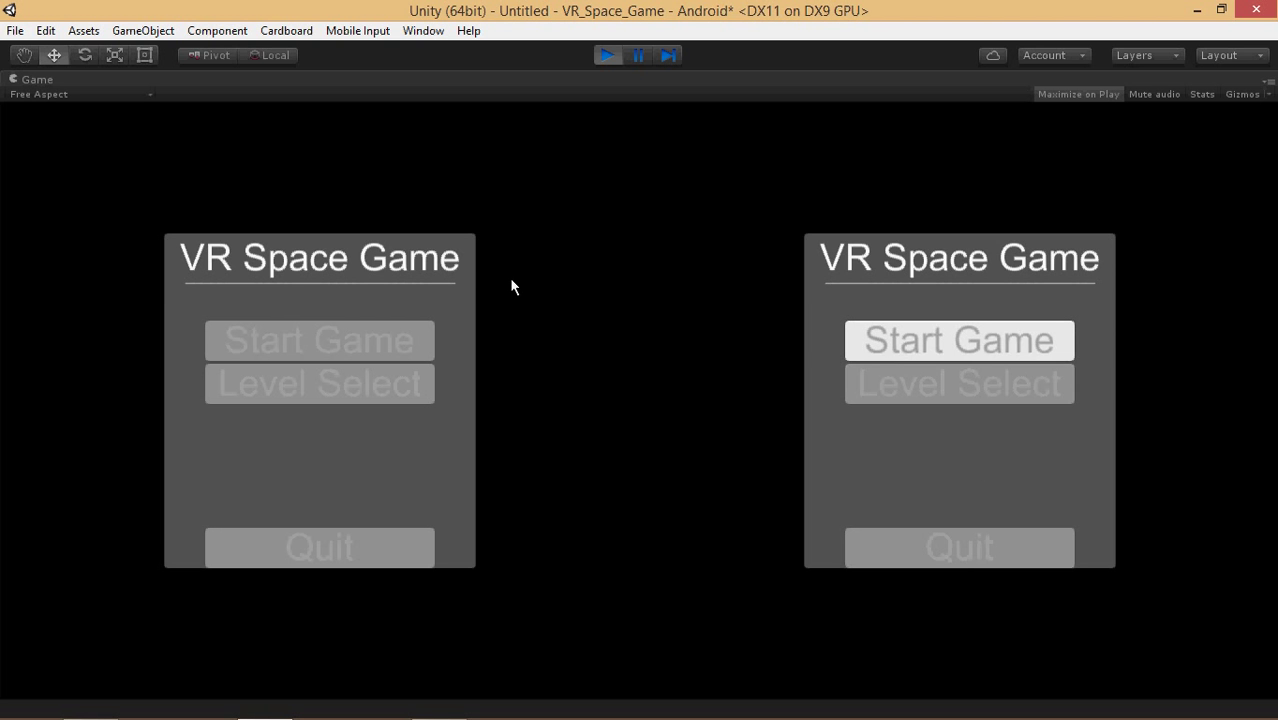
key("Down")
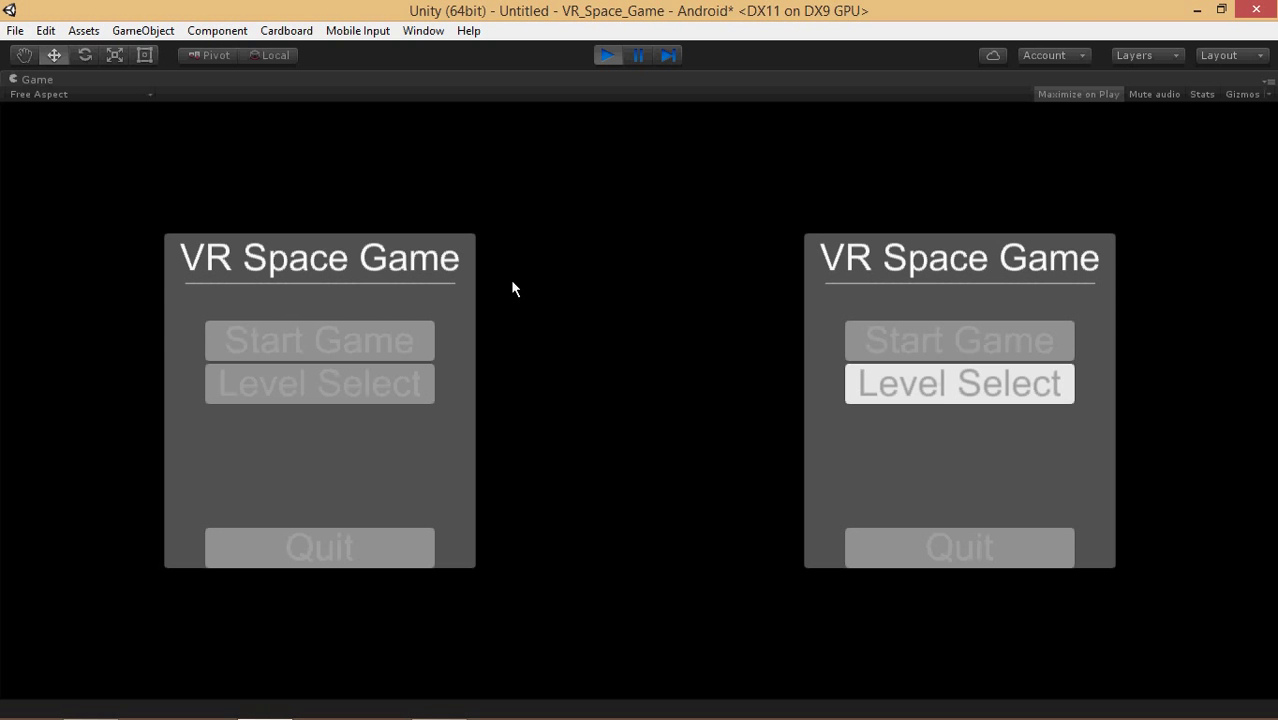
key("Left")
key("Right")
key("Down")
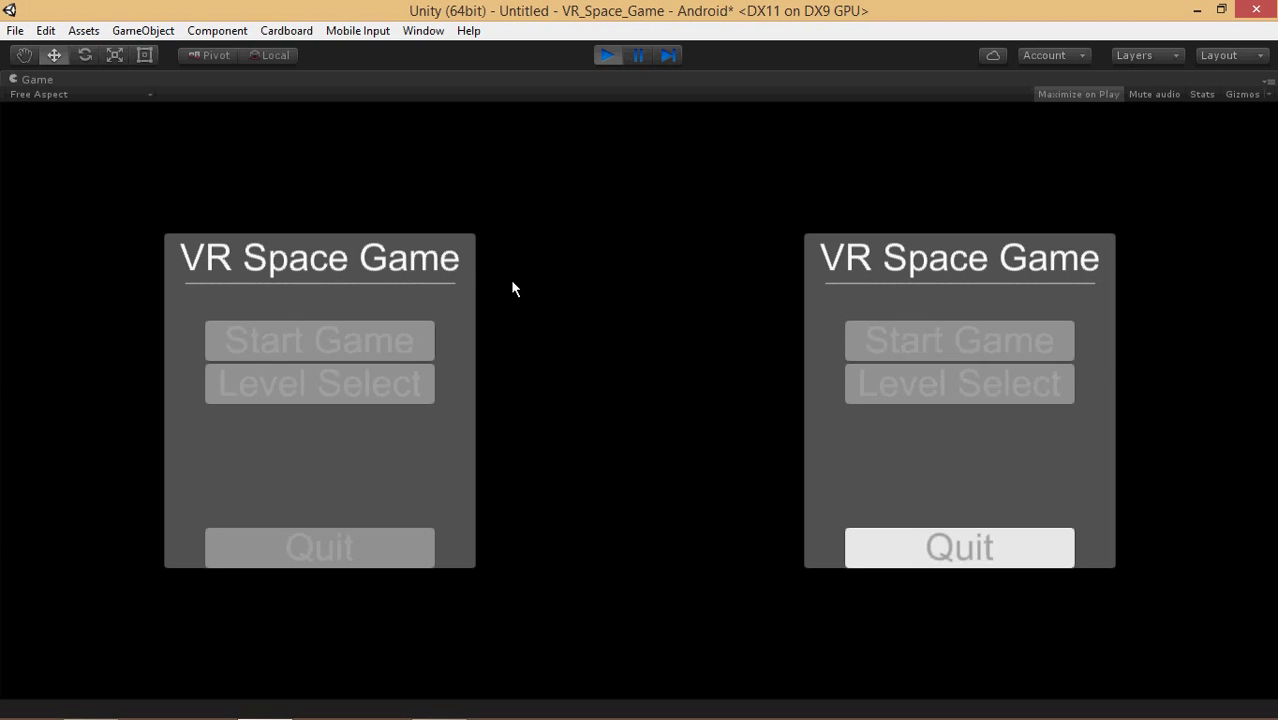
key("Up")
key("Left")
key("Right")
key("Down")
key("Up")
key("Left")
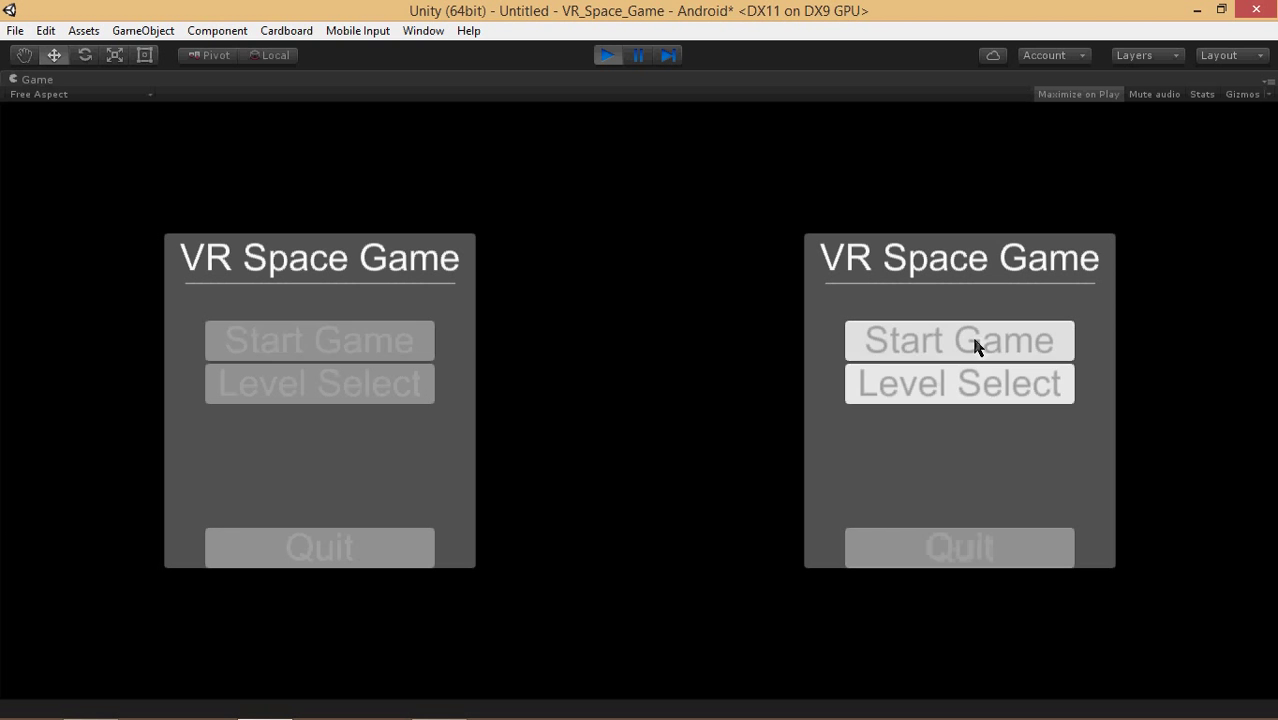
Launch the level with the Start Game button, try walking around in it, and stop play mode.
left_click(415, 345)
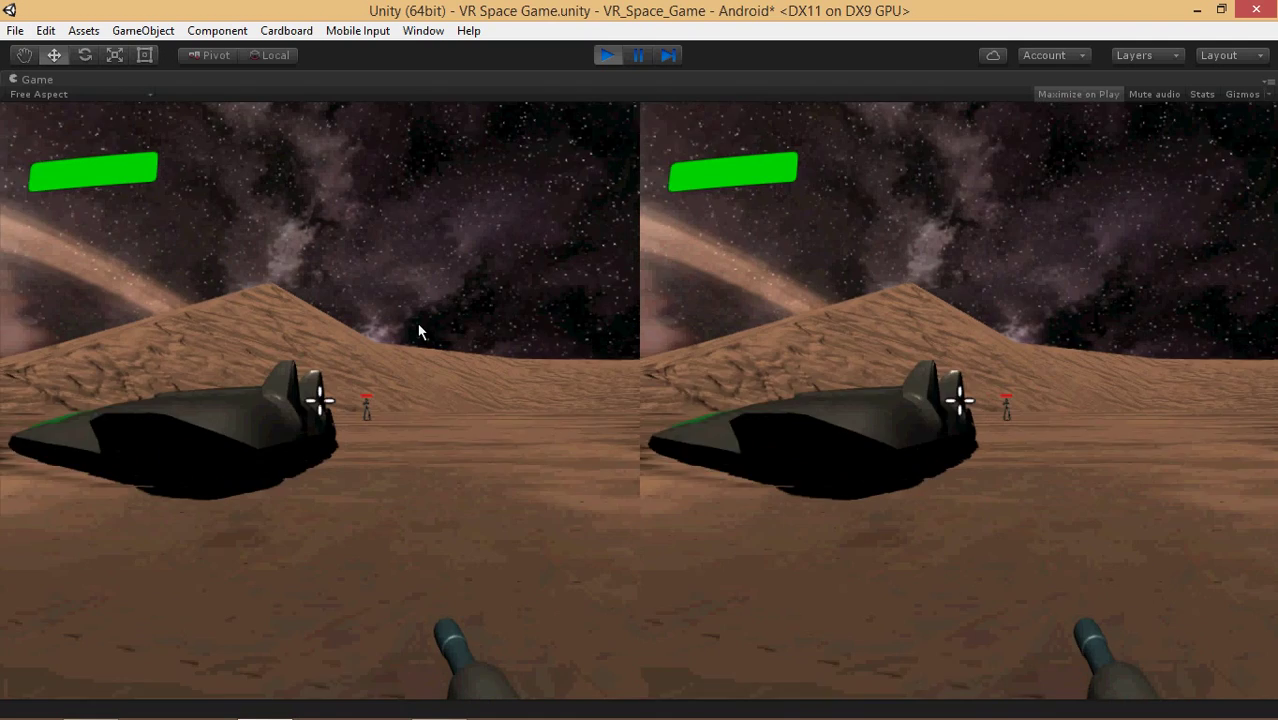
key("w")
left_click(423, 324)
key("w")
left_click(422, 326)
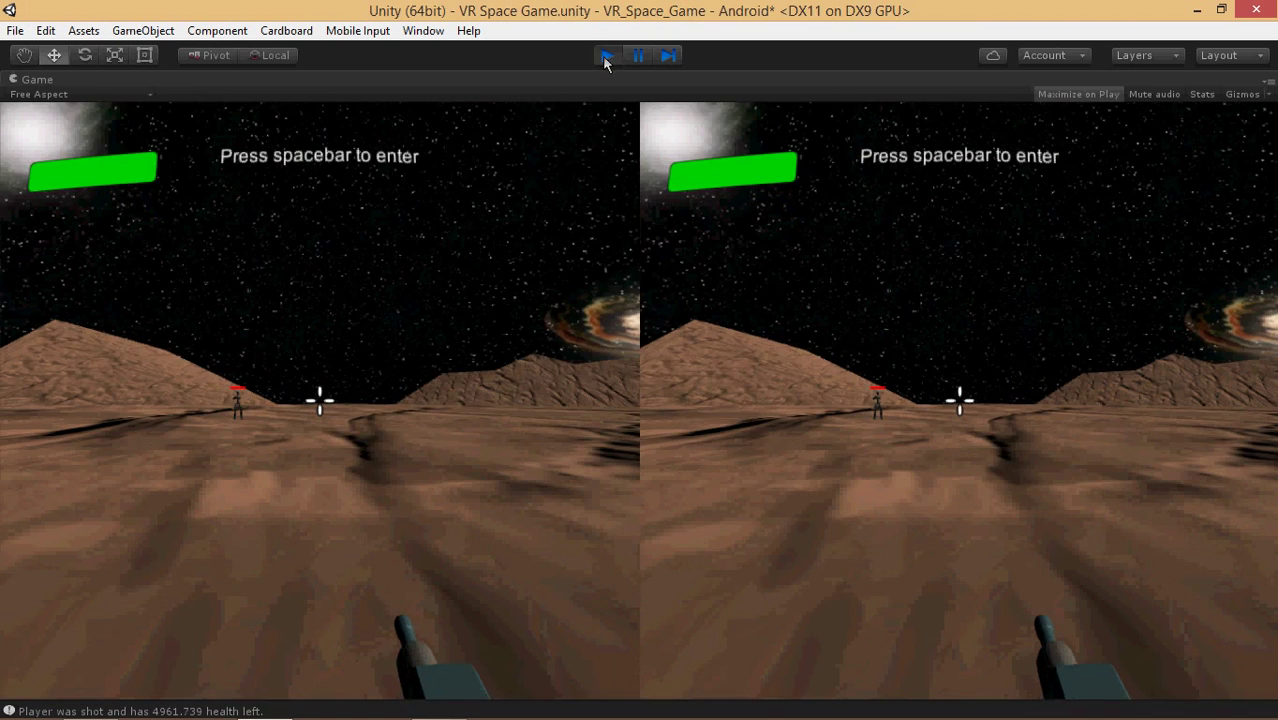
left_click(606, 55)
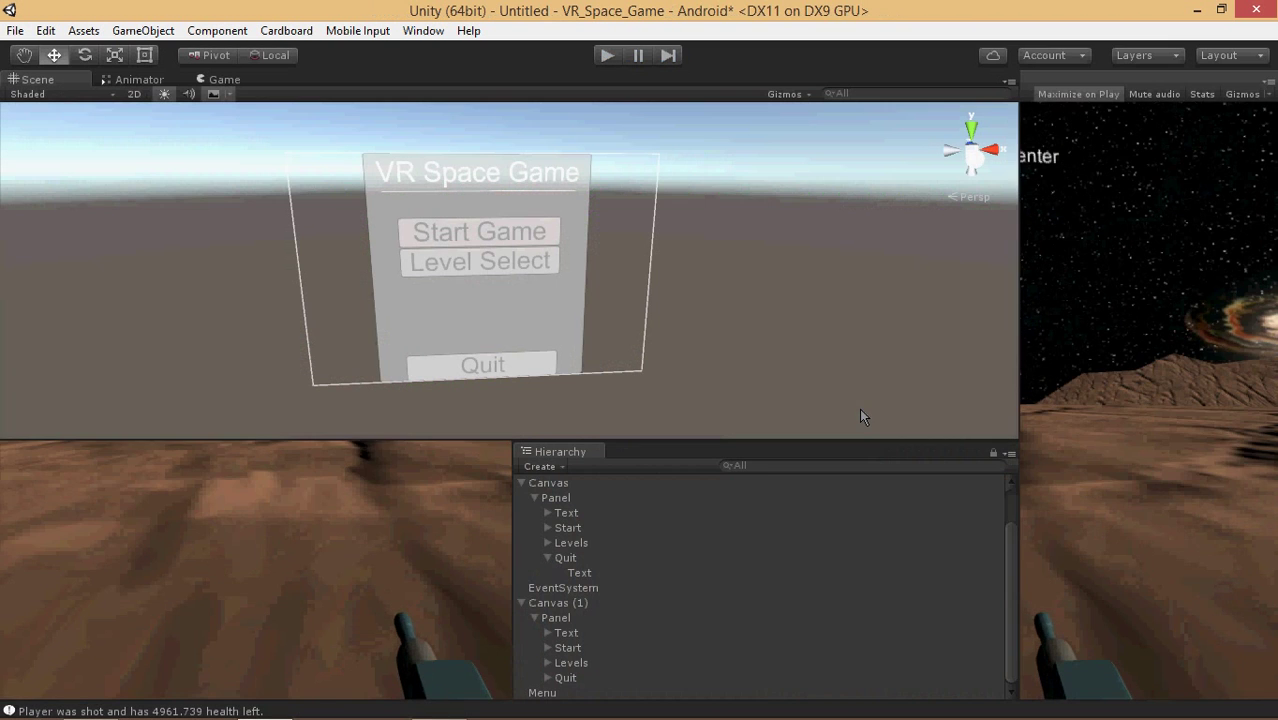
Collapse the Canvas and Canvas (1) objects in the scene hierarchy.
left_click(521, 482)
left_click(521, 562)
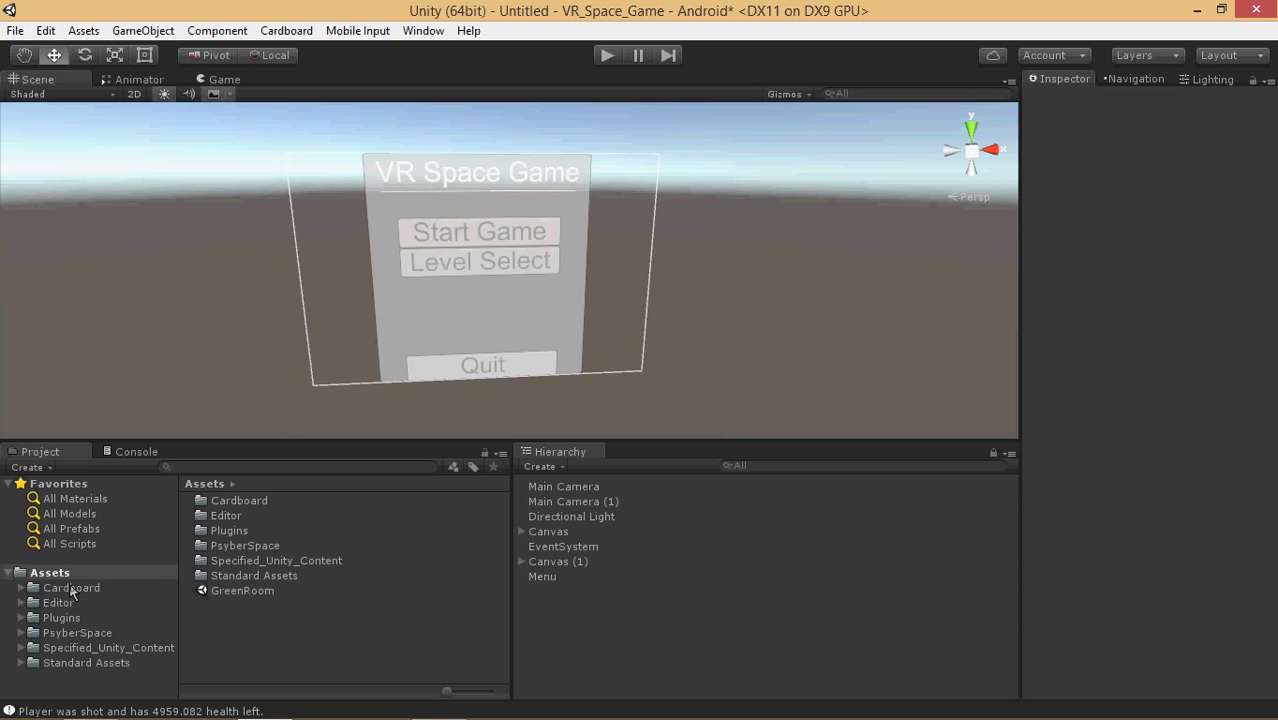
Save the menu scene as MainMenu in the PsyberSpace Scenes folder.
left_click(72, 632)
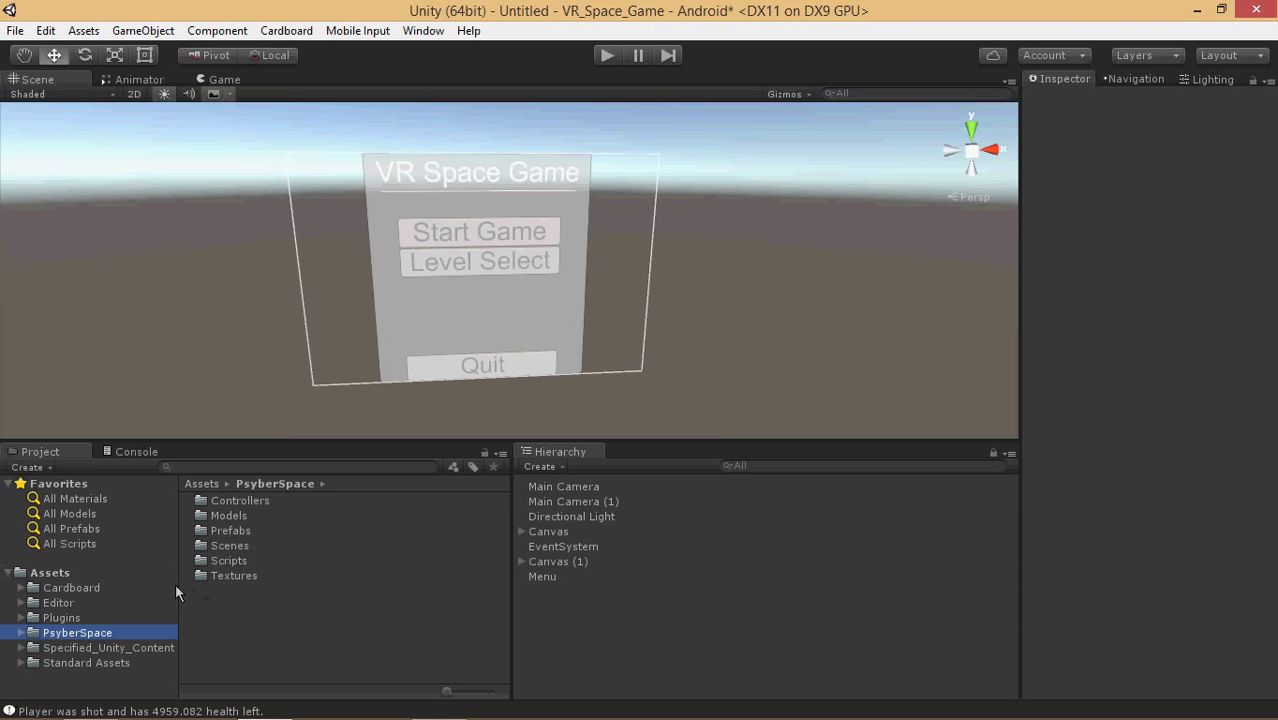
double_click(229, 546)
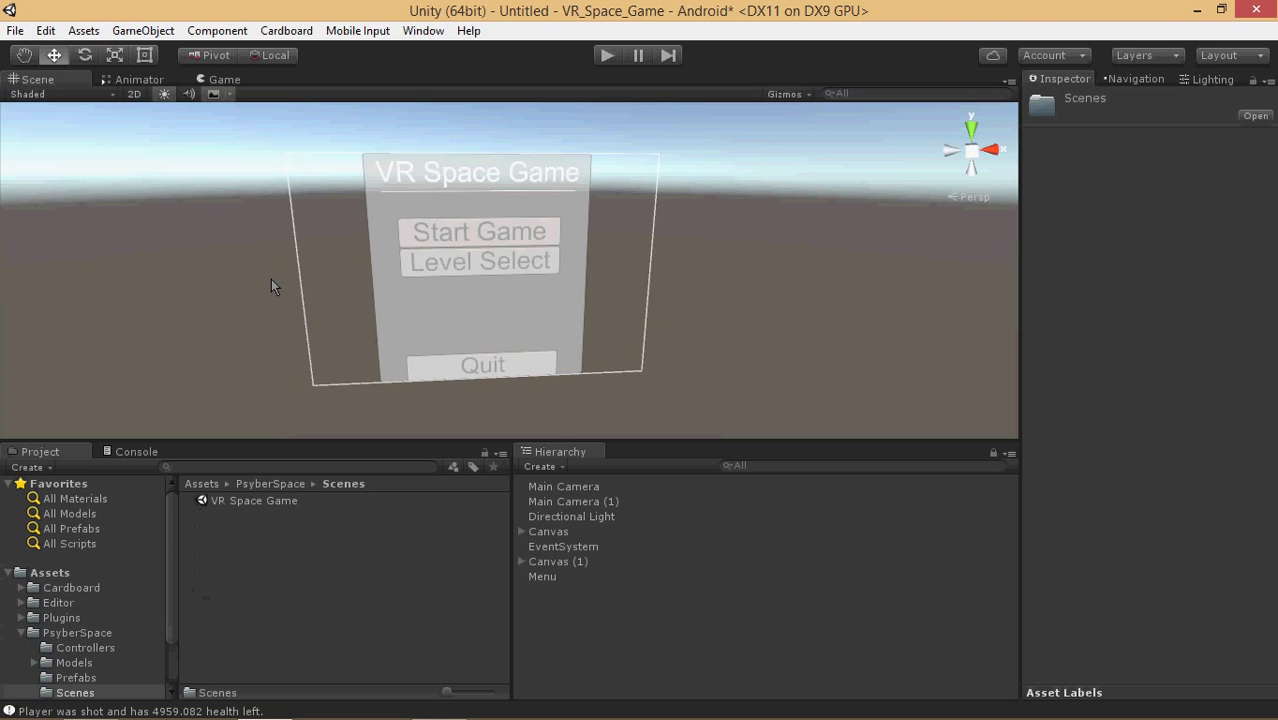
key("ctrl+s")
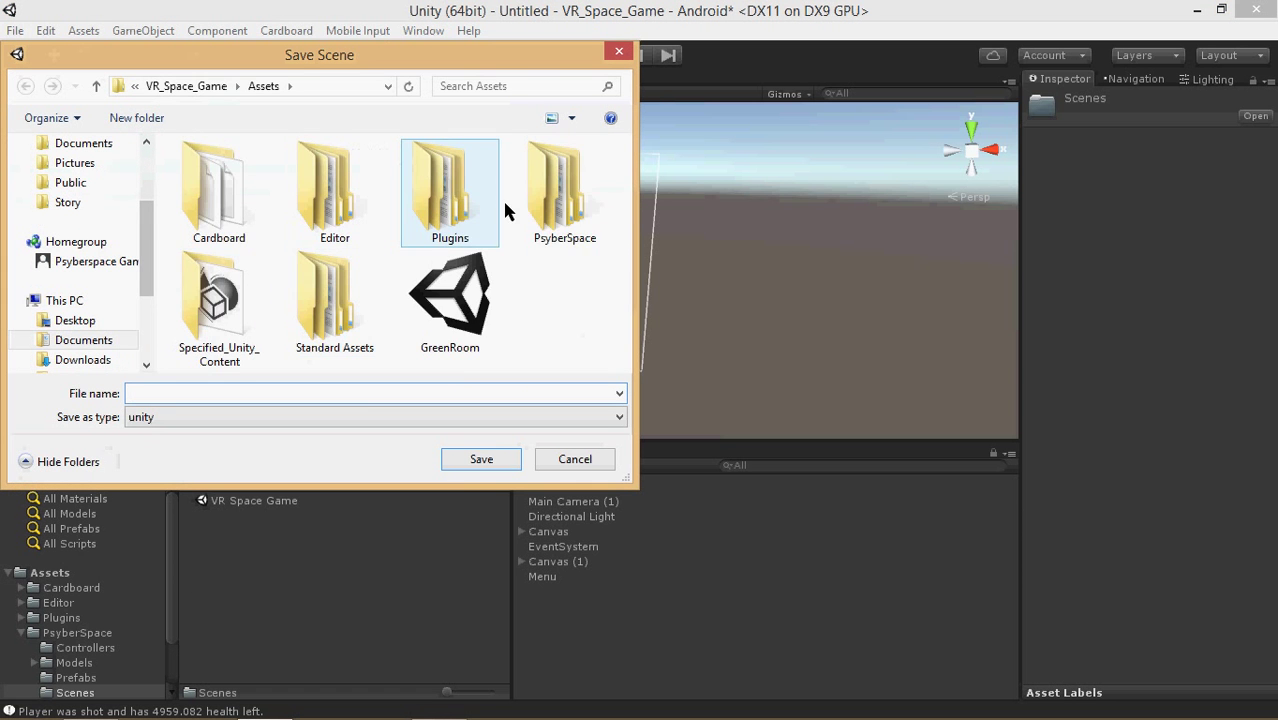
double_click(560, 192)
double_click(241, 231)
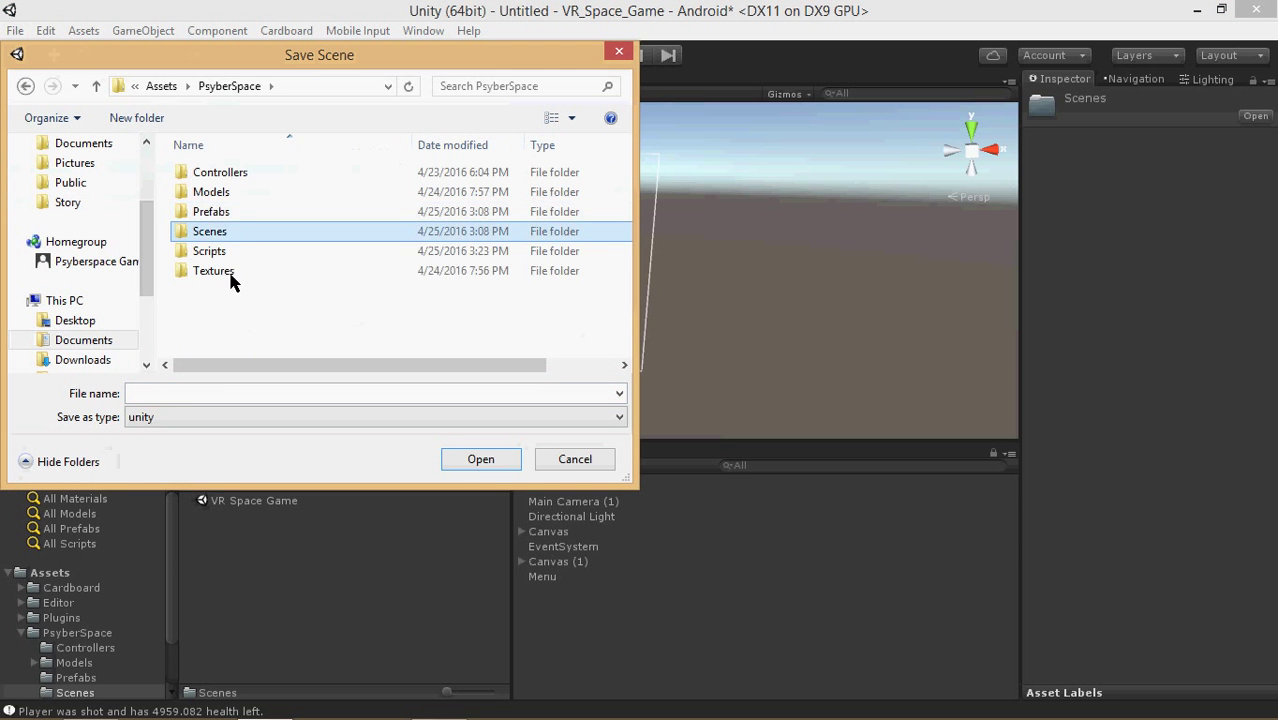
left_click(206, 400)
type("MainMenu")
key("Return")
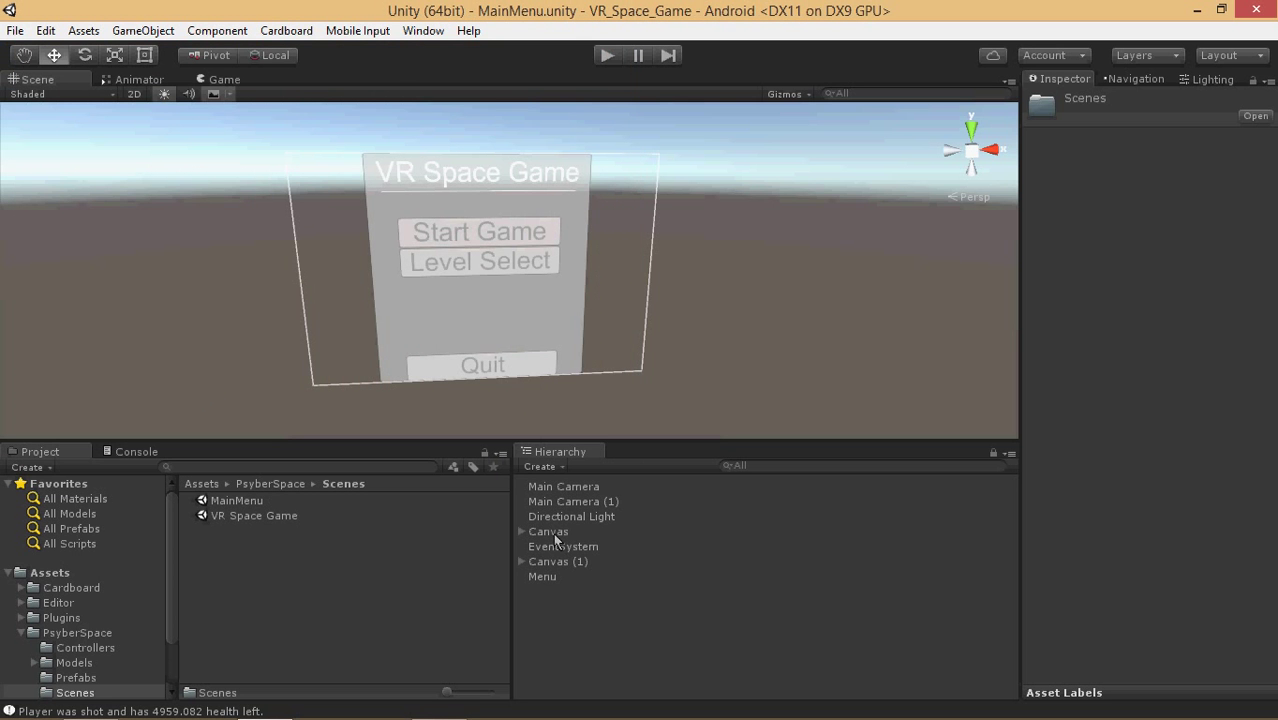
Open the VR Space Game scene and select its GameManger object.
left_click(285, 516)
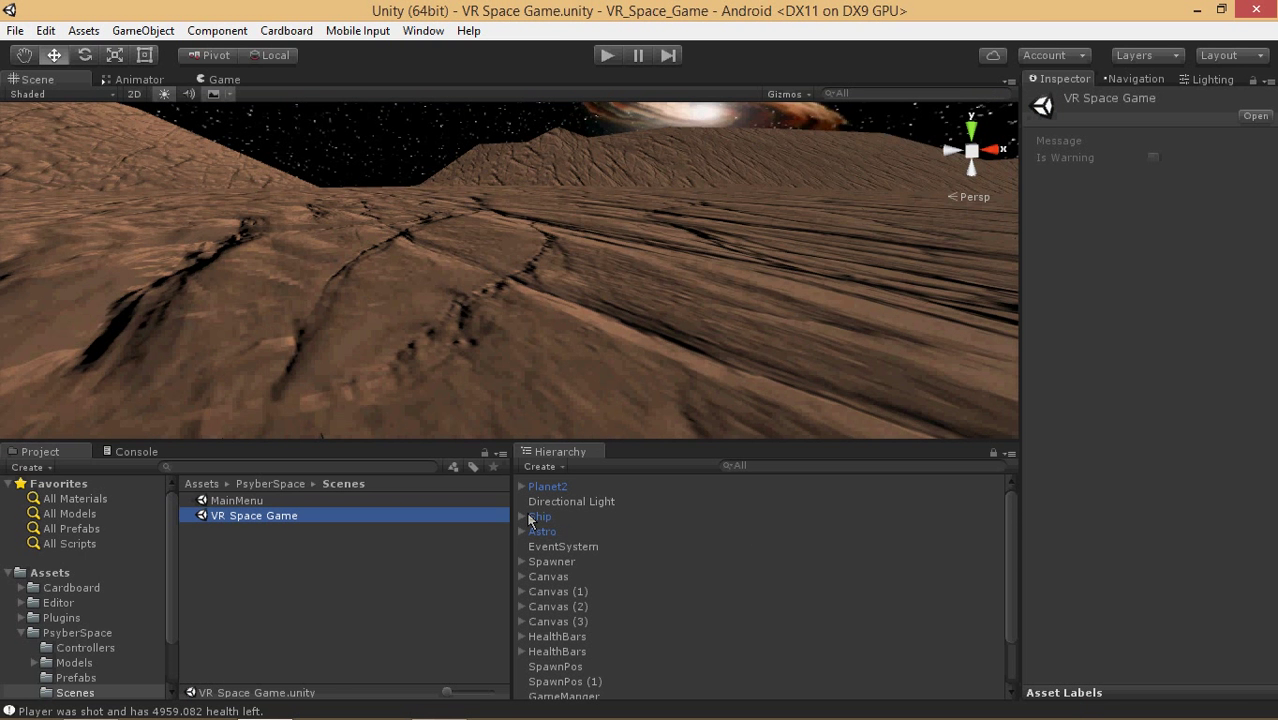
scroll(575, 575, "down", 2)
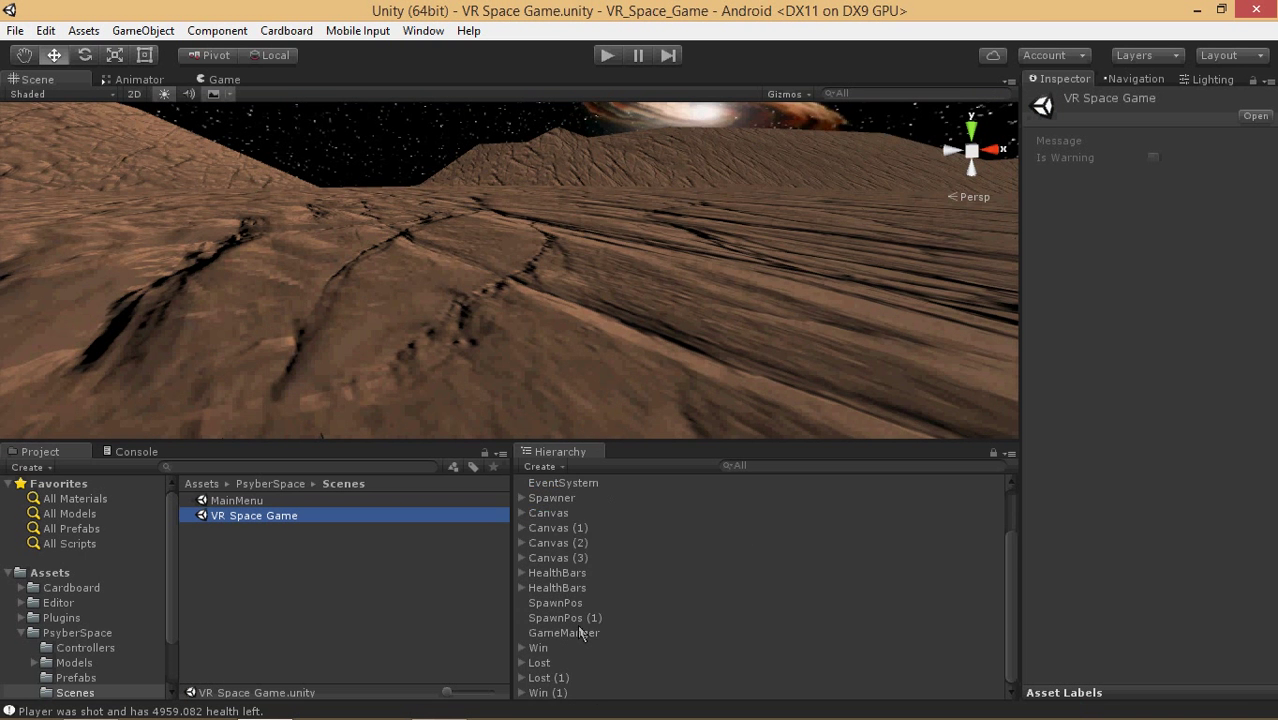
left_click(565, 633)
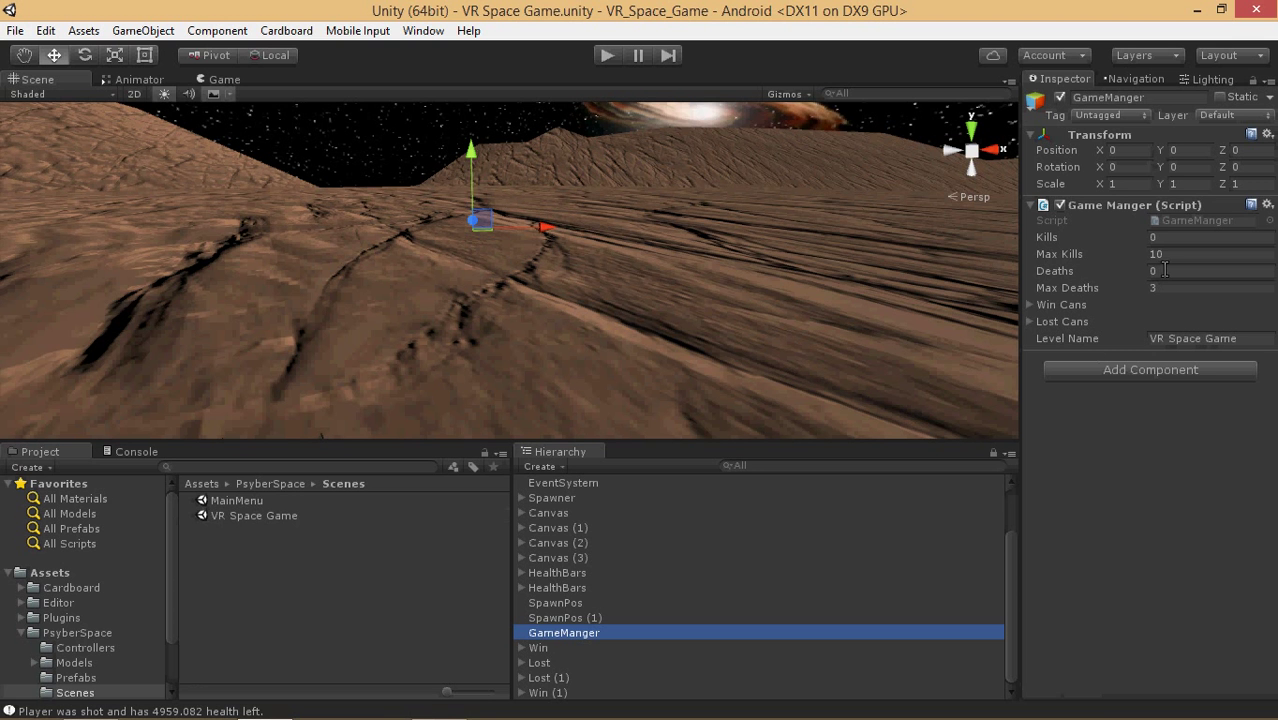
Switch to MonoDevelop and review how the GameManger script handles the Next and Retry buttons for the win and lost canvases.
left_click(1165, 222)
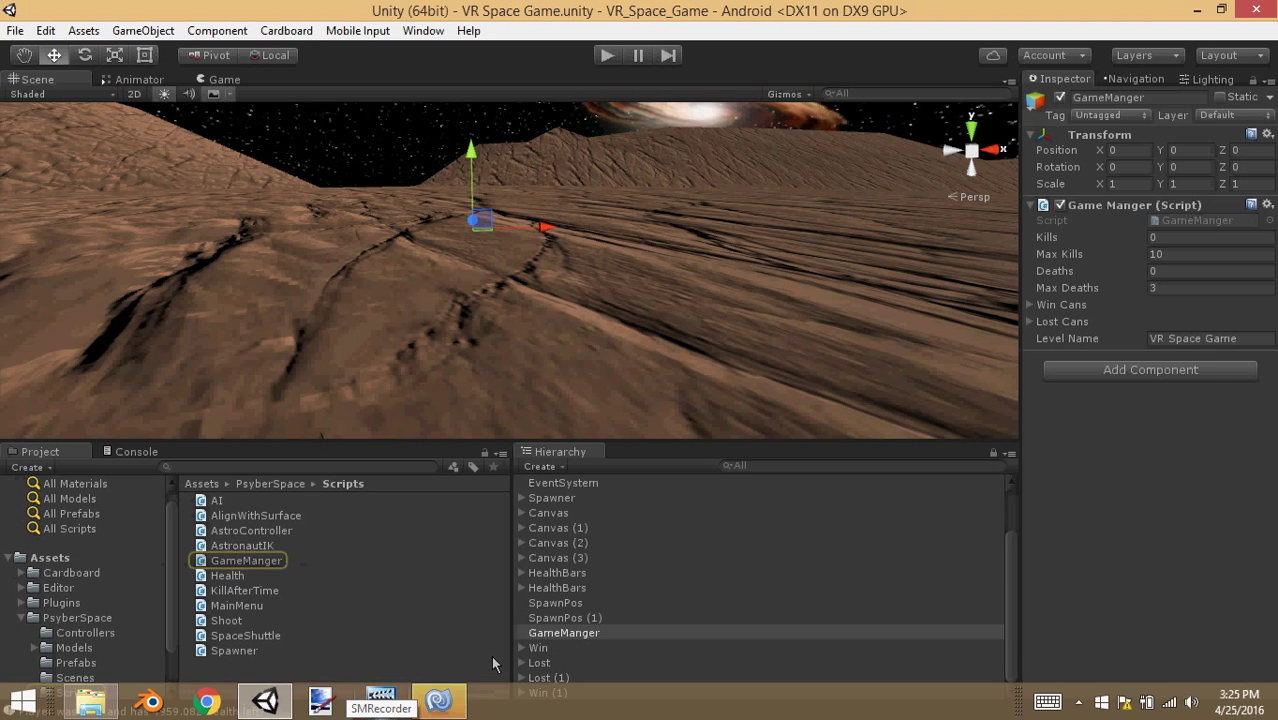
left_click(441, 702)
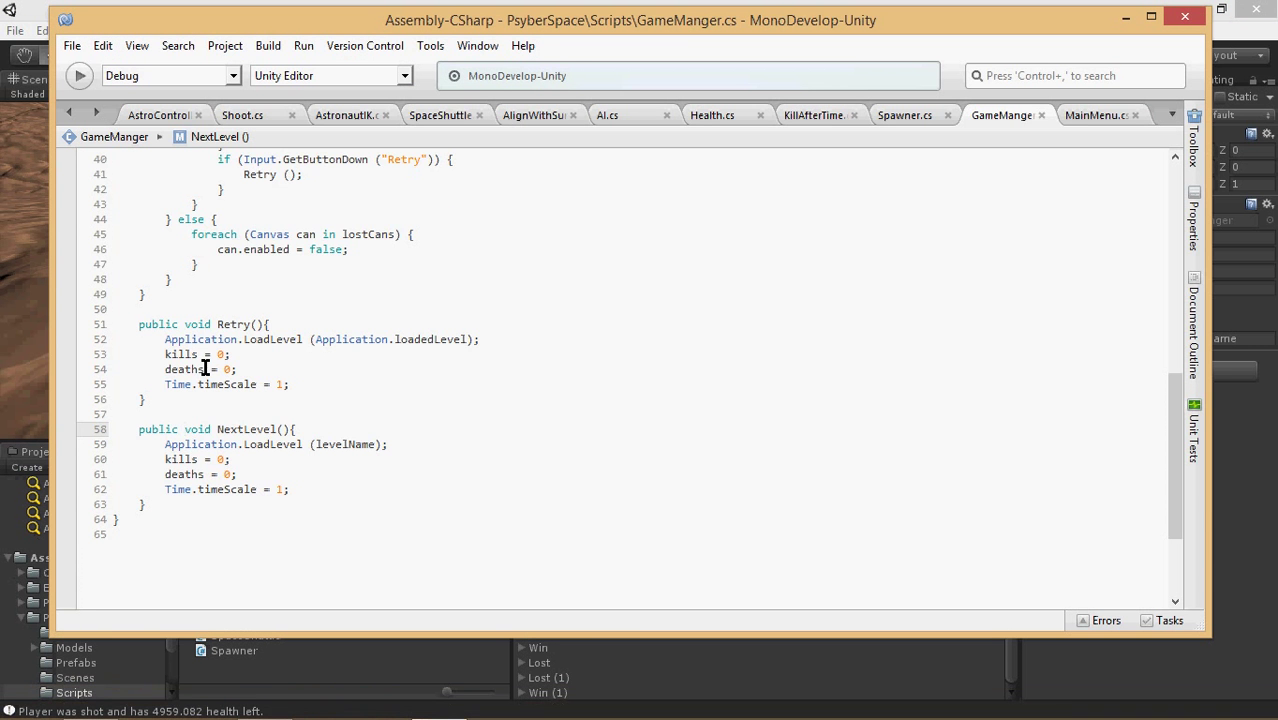
scroll(250, 360, "up", 3)
scroll(277, 352, "up", 9)
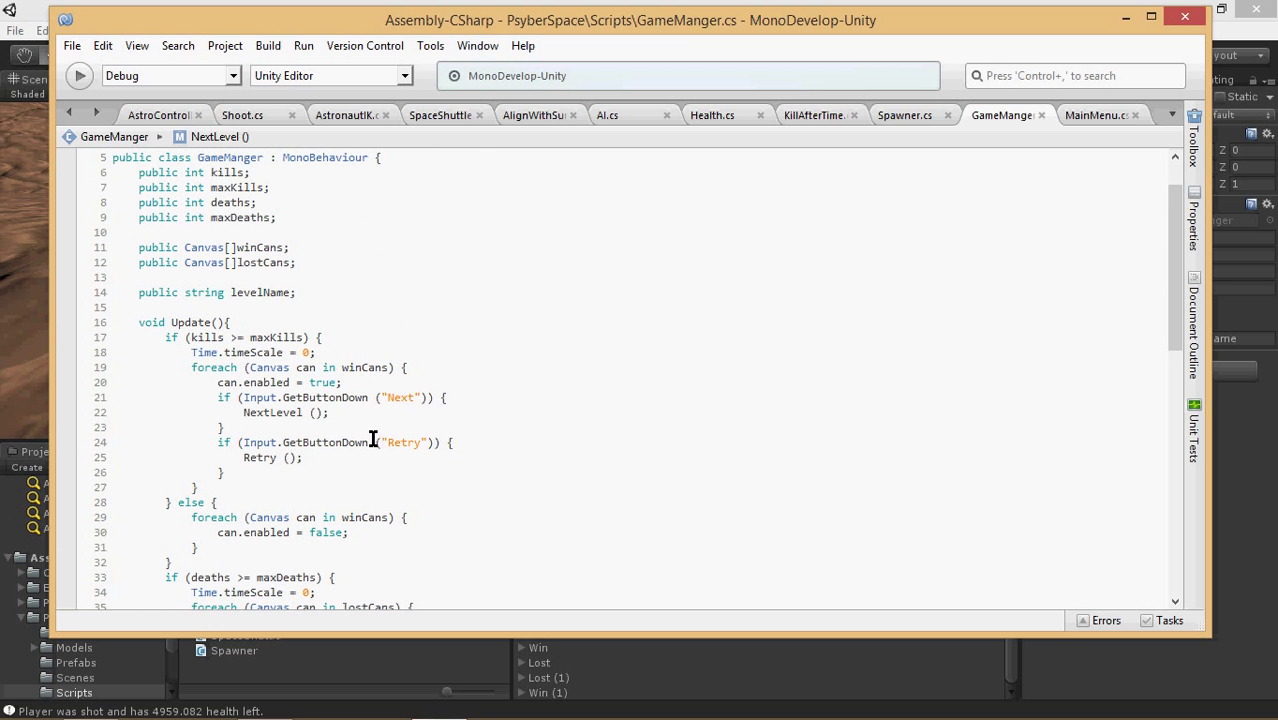
scroll(361, 473, "down", 1)
scroll(430, 412, "down", 2)
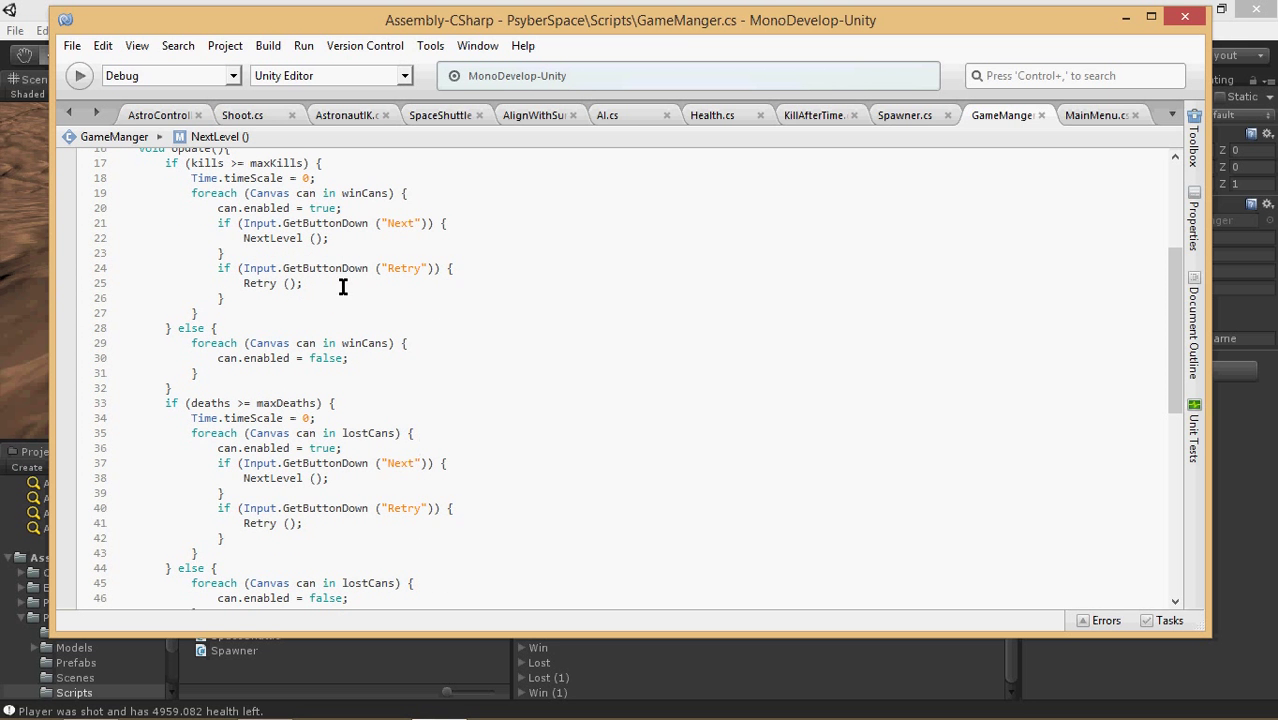
scroll(300, 300, "up", 1)
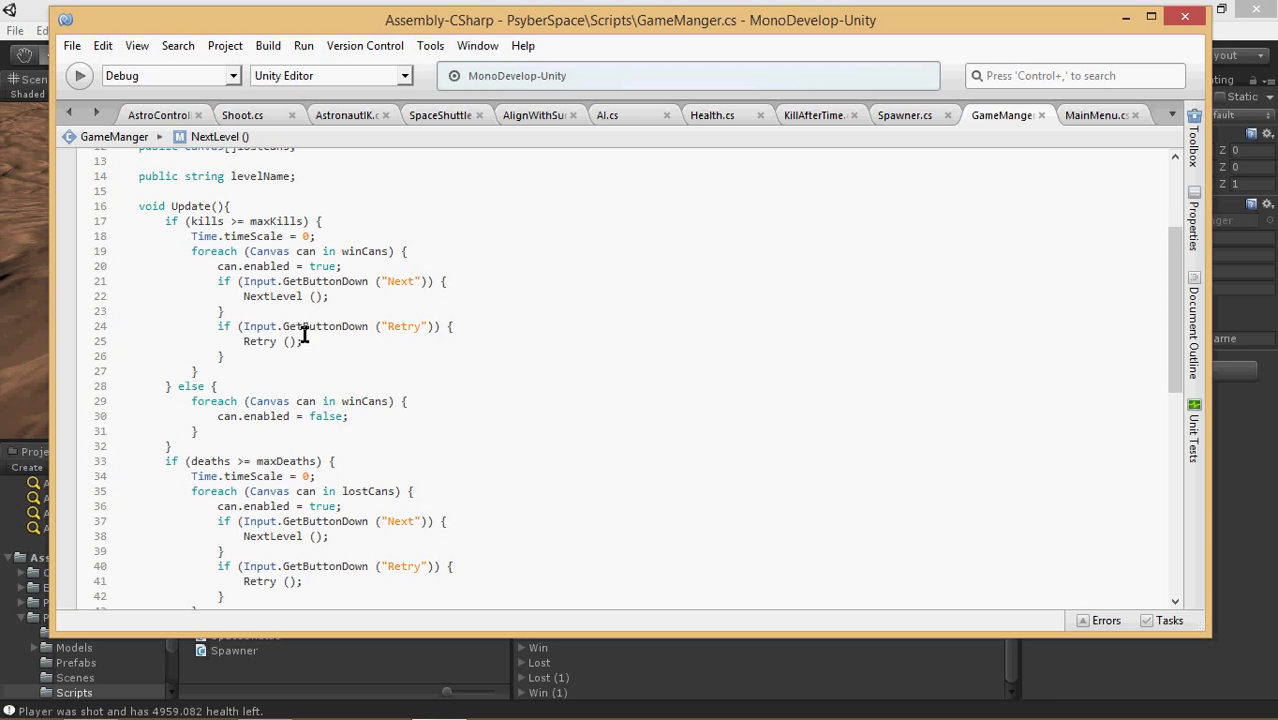
scroll(245, 258, "up", 2)
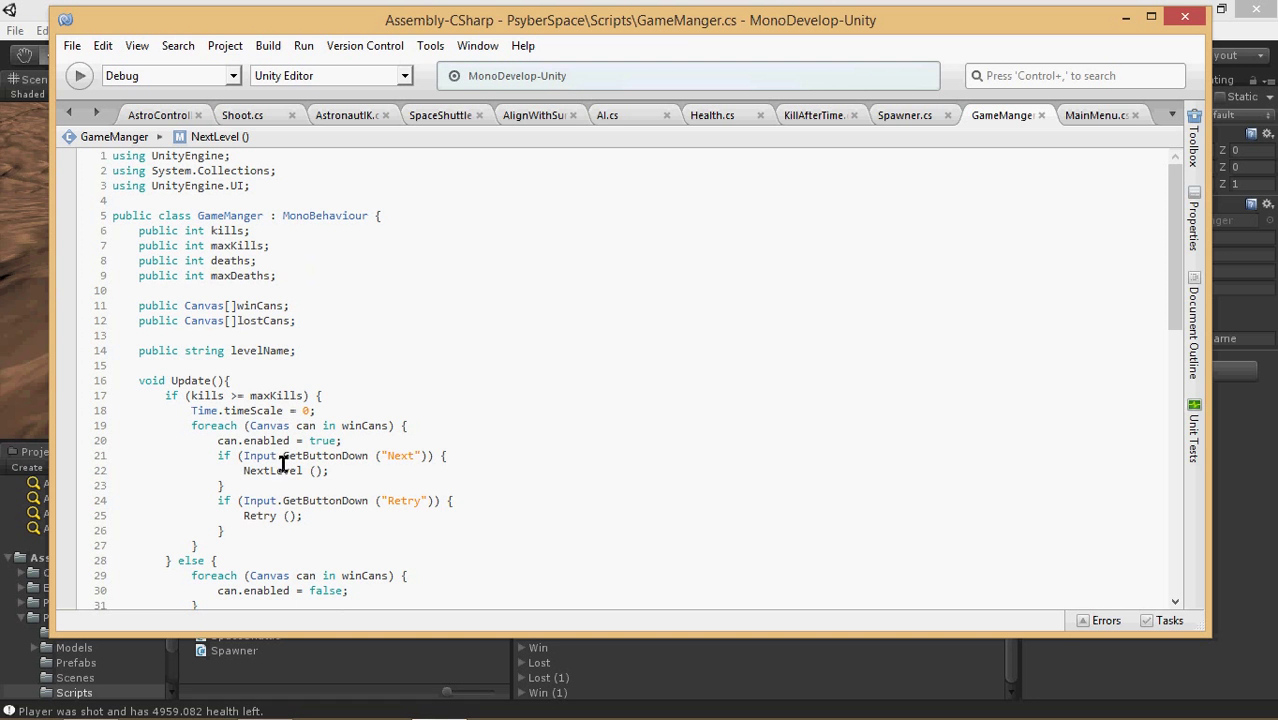
left_click(272, 534)
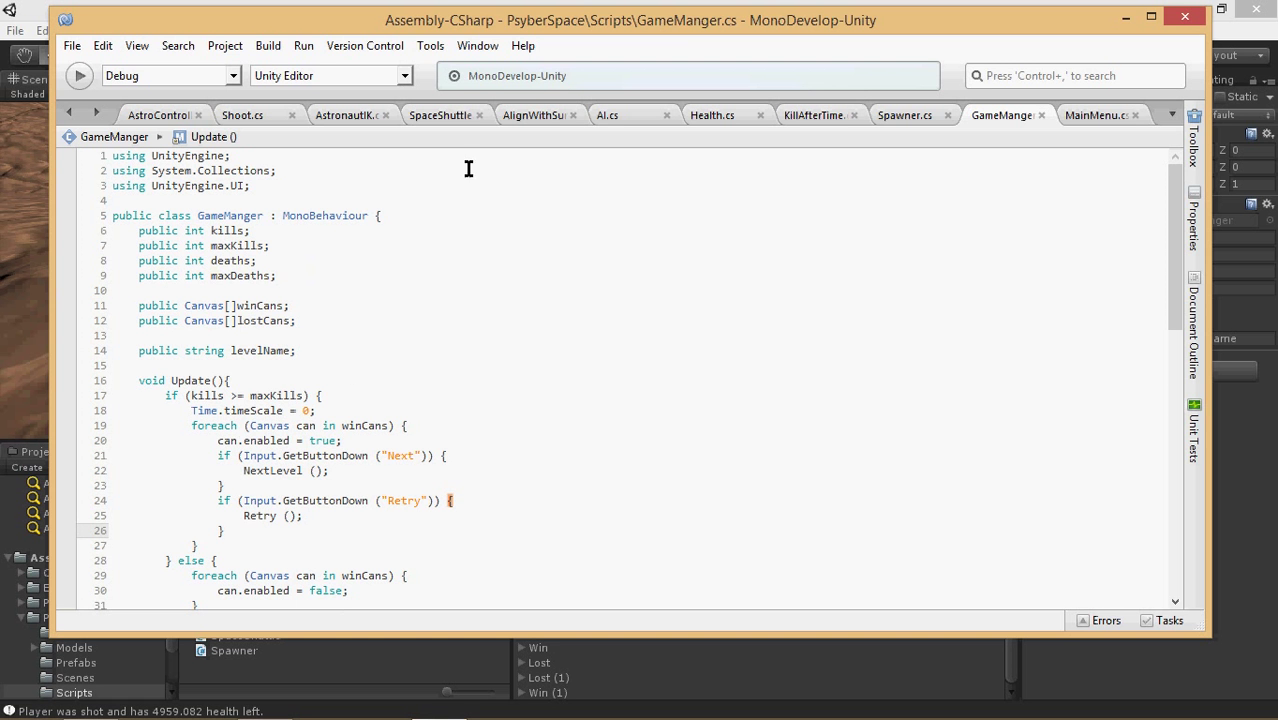
Back in Unity, expand the Win, Lost, Lost (1) and Win (1) canvases in the scene hierarchy.
key("alt+Tab")
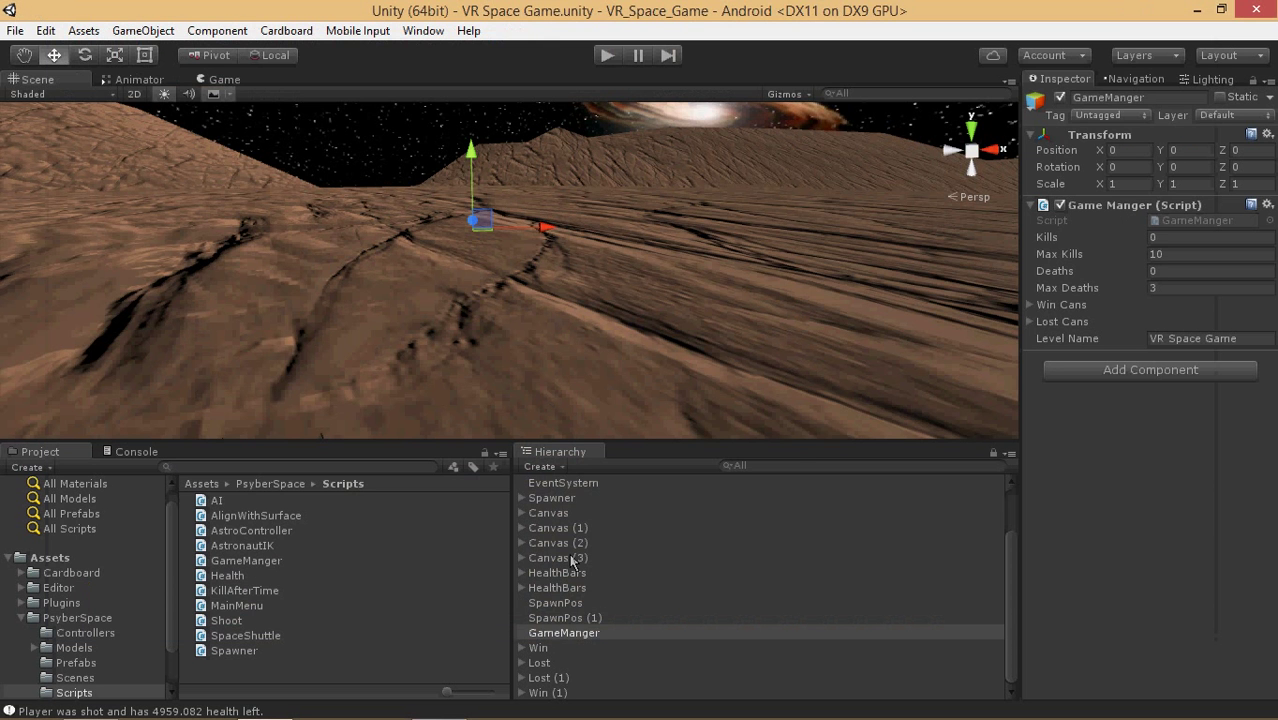
left_click(521, 648)
scroll(538, 658, "down", 1)
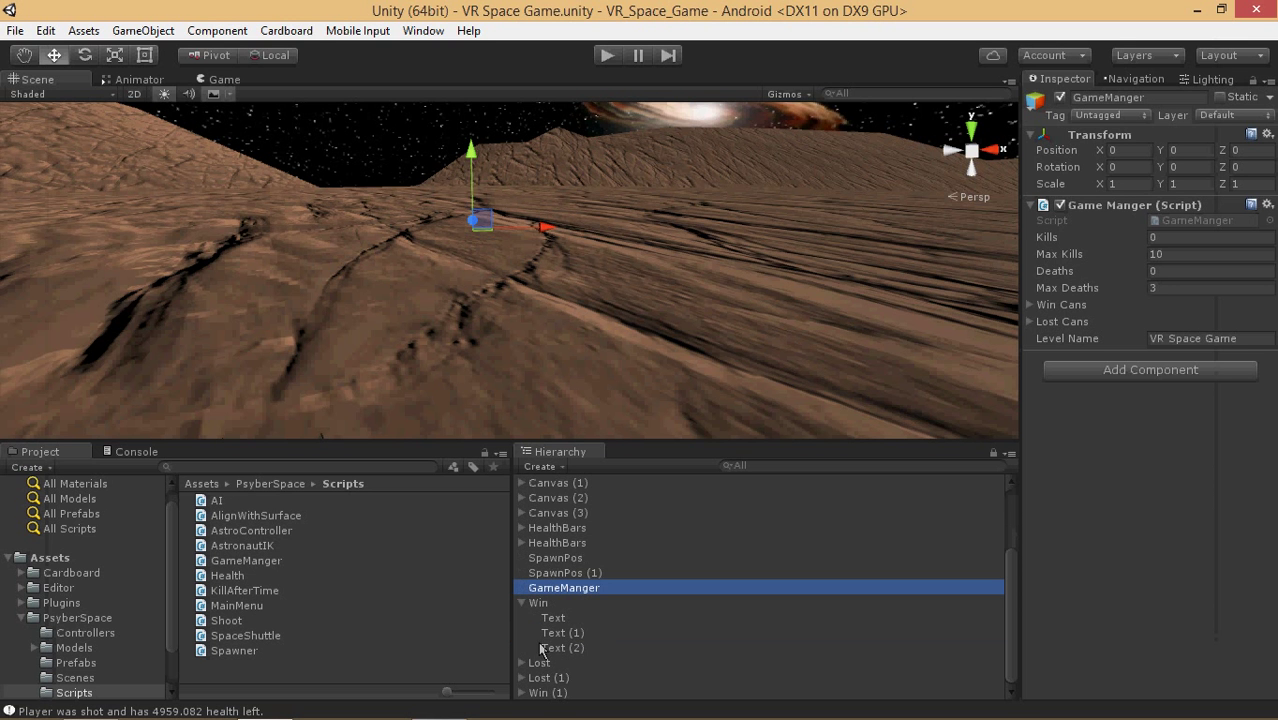
left_click(529, 664)
scroll(531, 662, "down", 1)
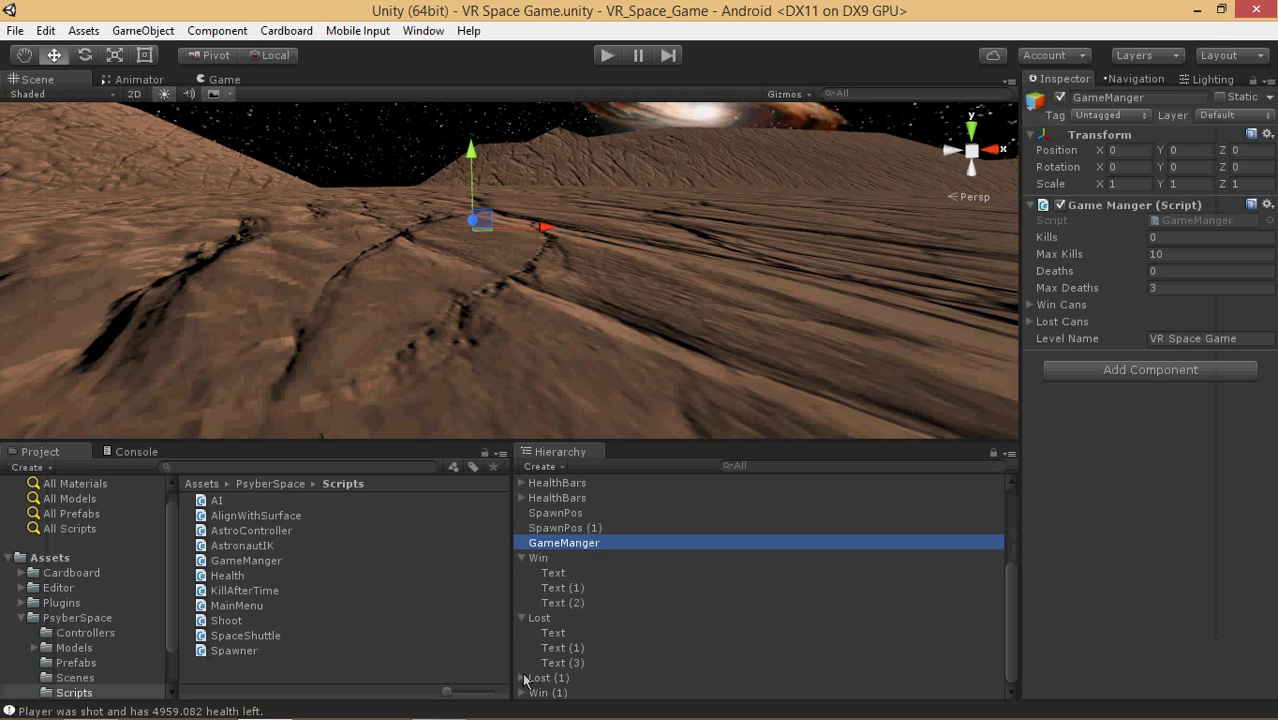
left_click(523, 678)
scroll(532, 675, "down", 1)
left_click(521, 693)
scroll(540, 640, "down", 1)
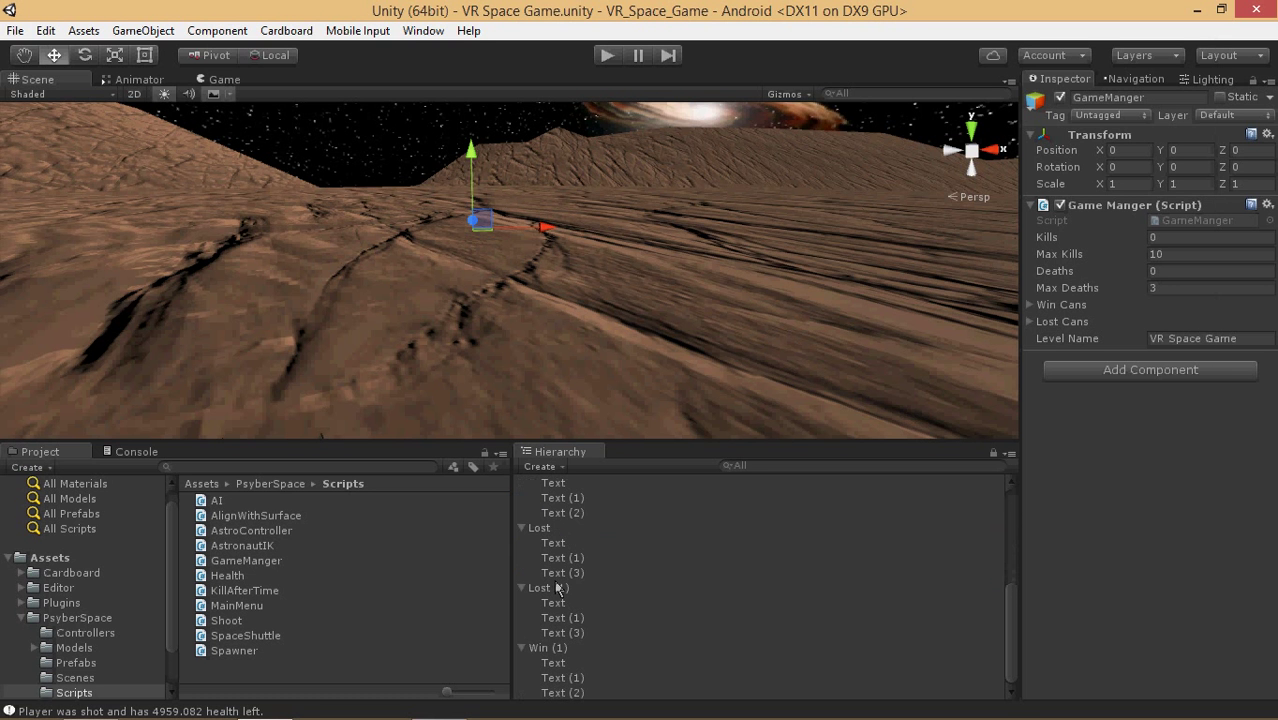
scroll(577, 518, "up", 1)
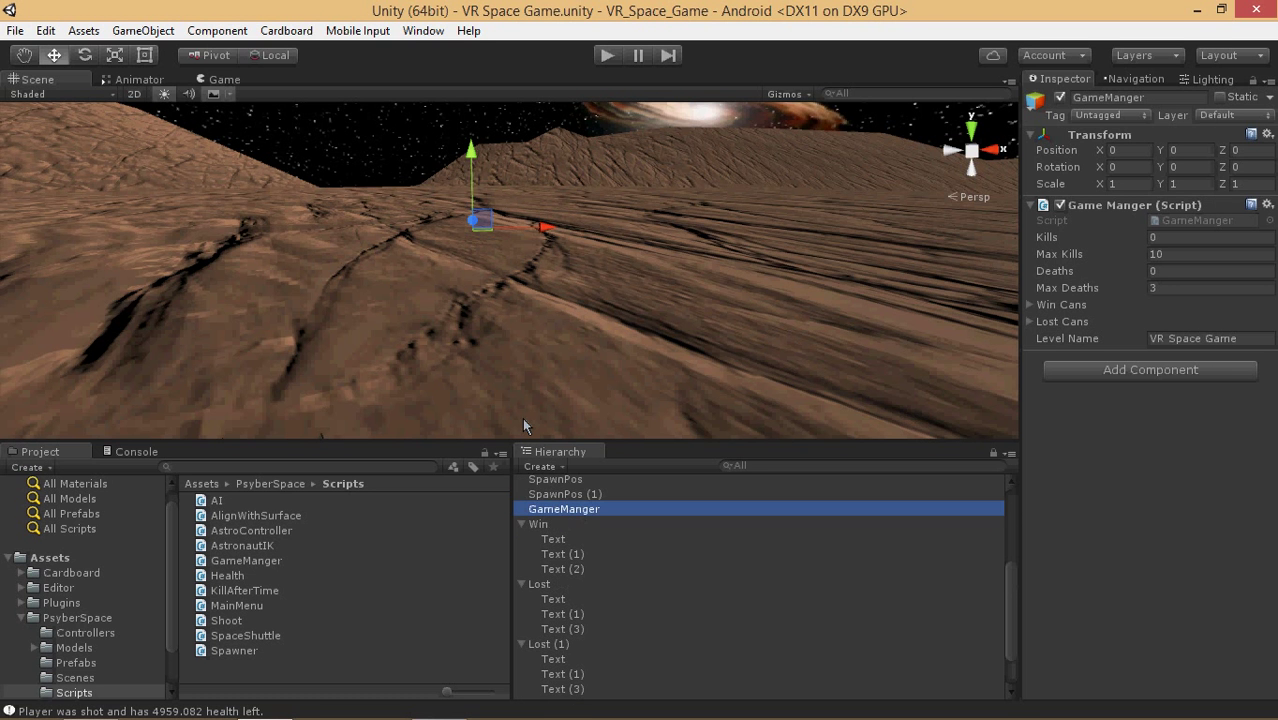
Delete the "Press Next to go to the next level" text from both the Lost and Lost (1) canvases.
left_click(560, 614)
left_click(564, 630)
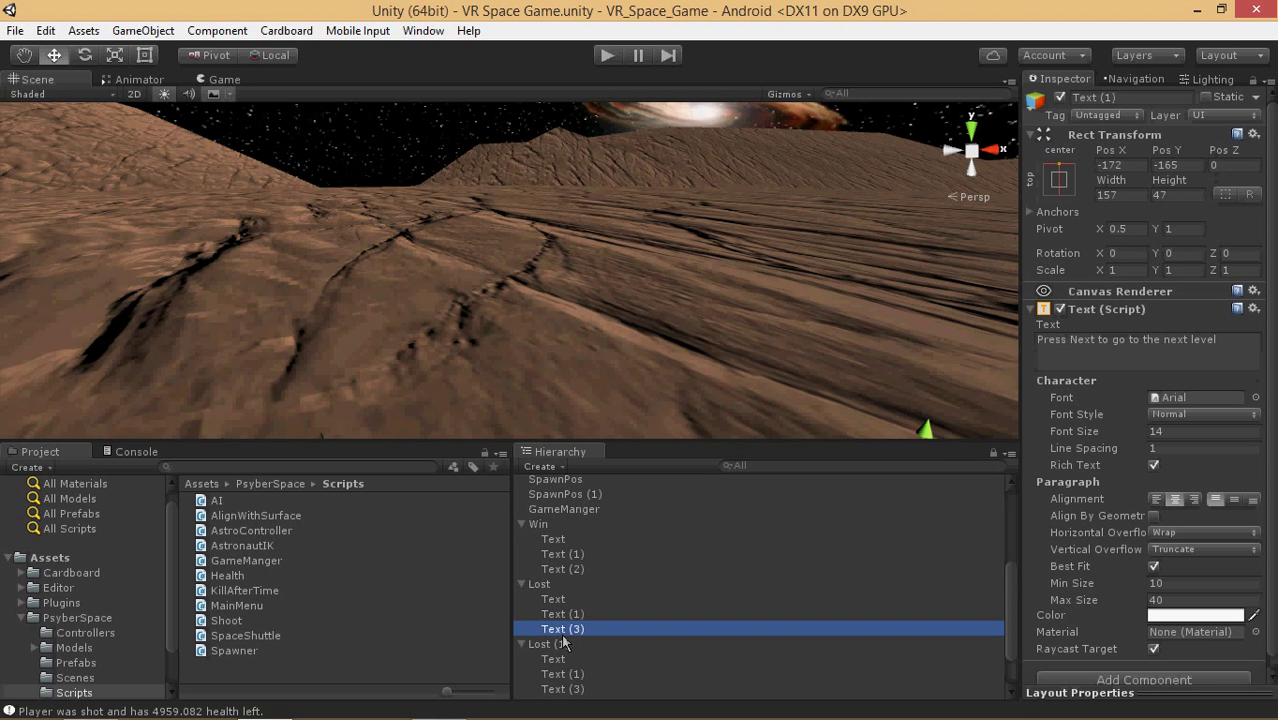
left_click(568, 614)
left_click(572, 631)
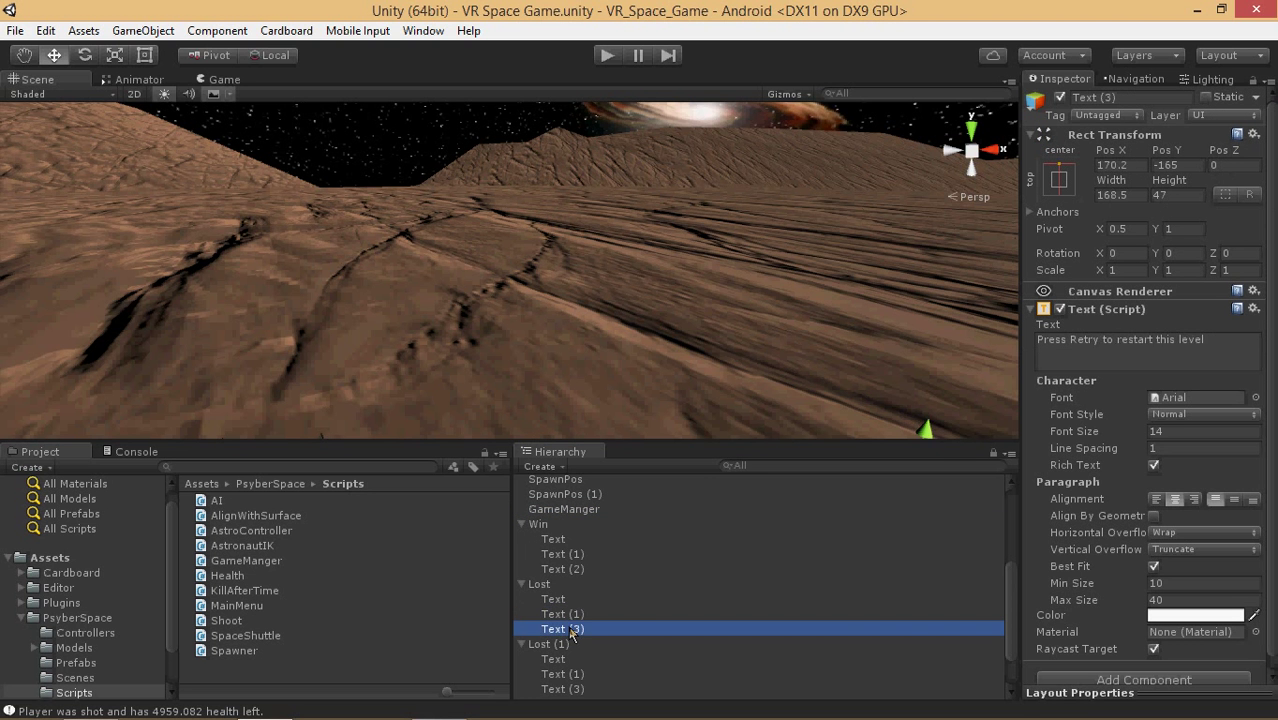
left_click(575, 615)
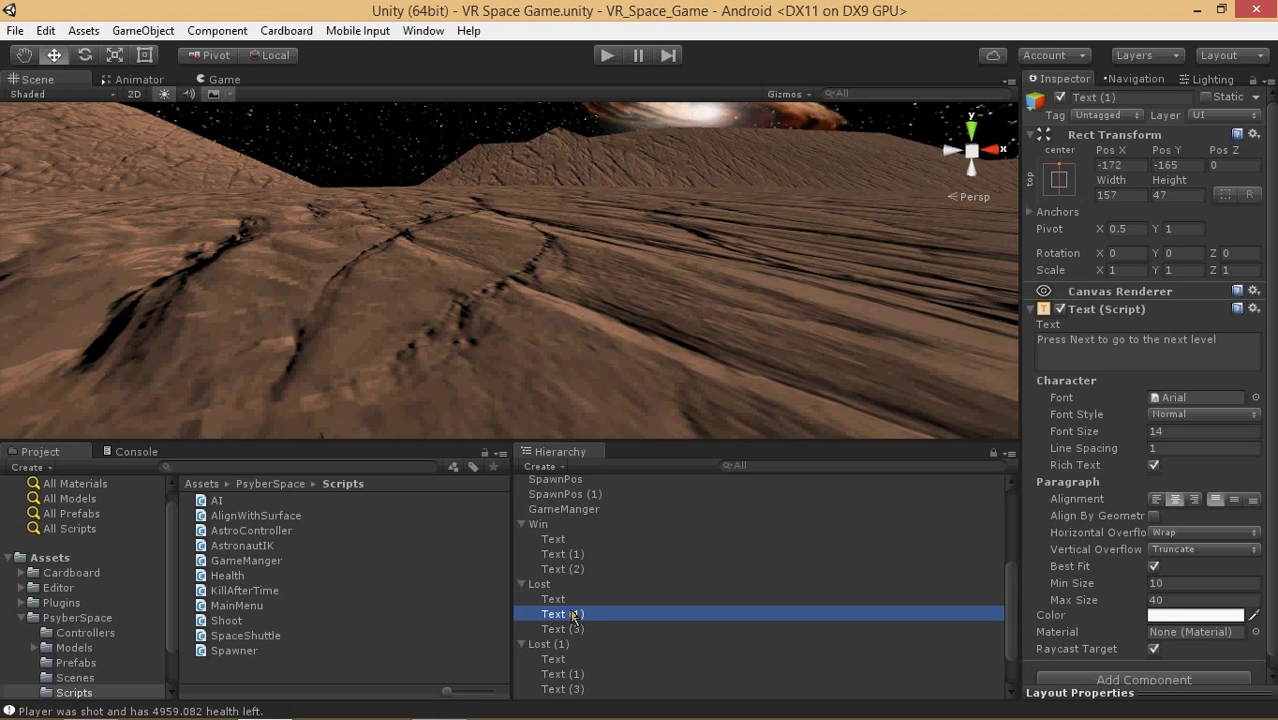
scroll(583, 638, "down", 2)
left_click(578, 618, "ctrl")
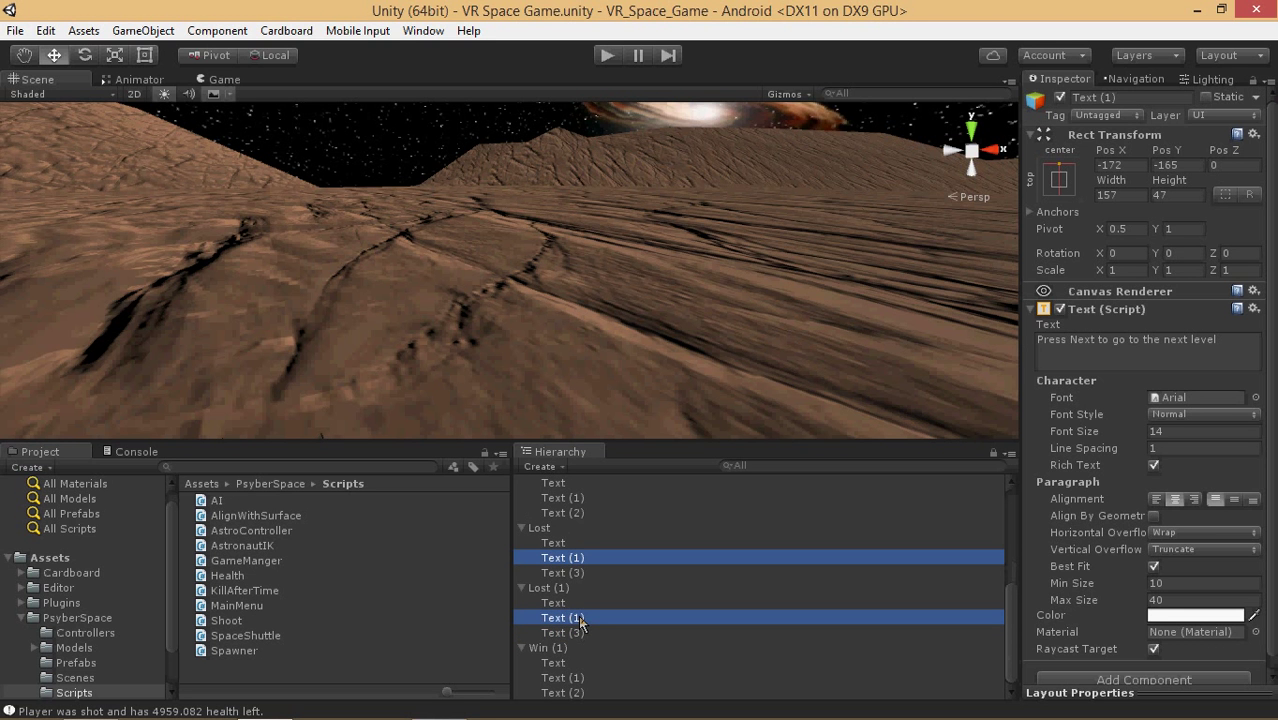
key("Delete")
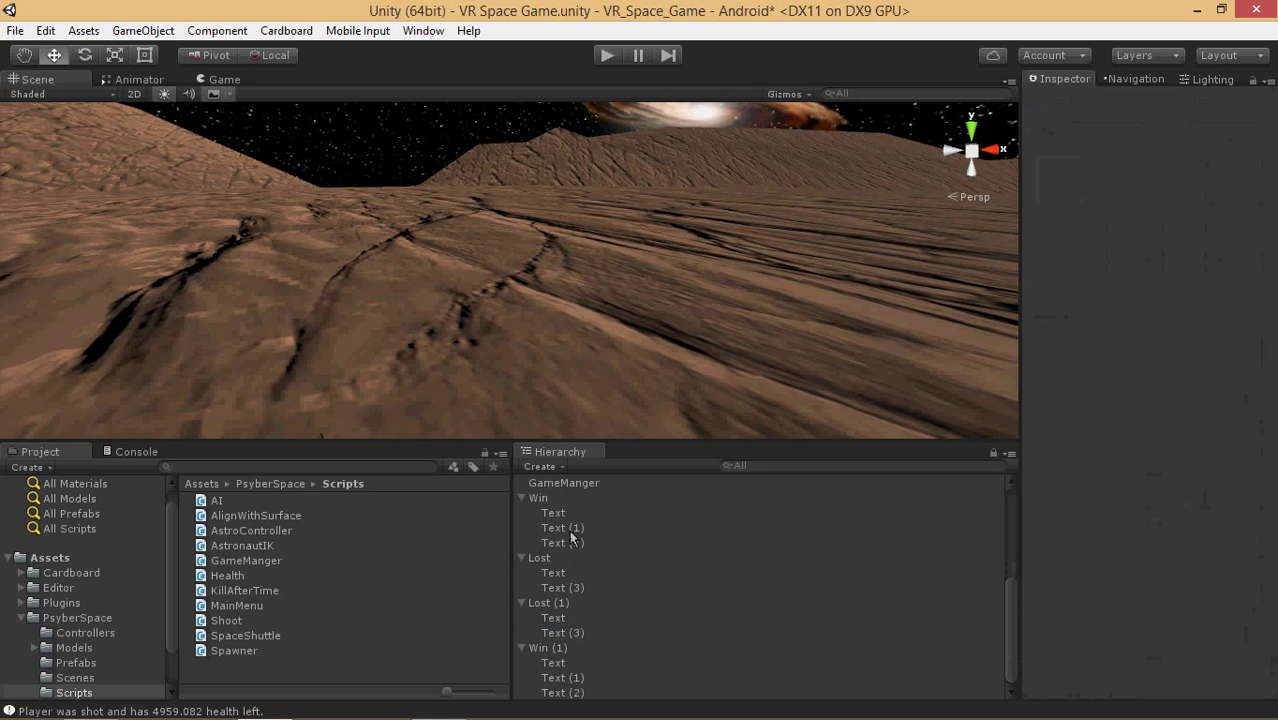
Anchor and position the "Press Retry to restart this level" texts of both Lost canvases at middle center.
left_click(572, 590)
left_click(571, 635, "ctrl")
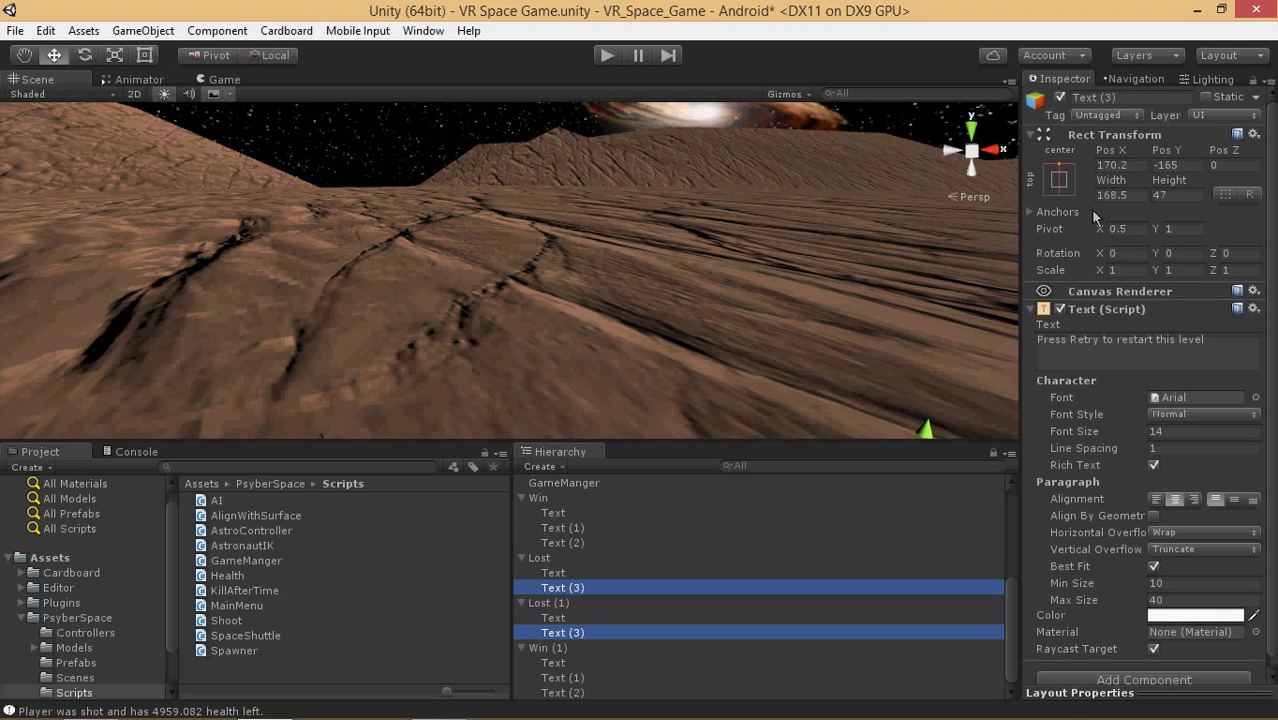
left_click(1060, 182)
key("alt")
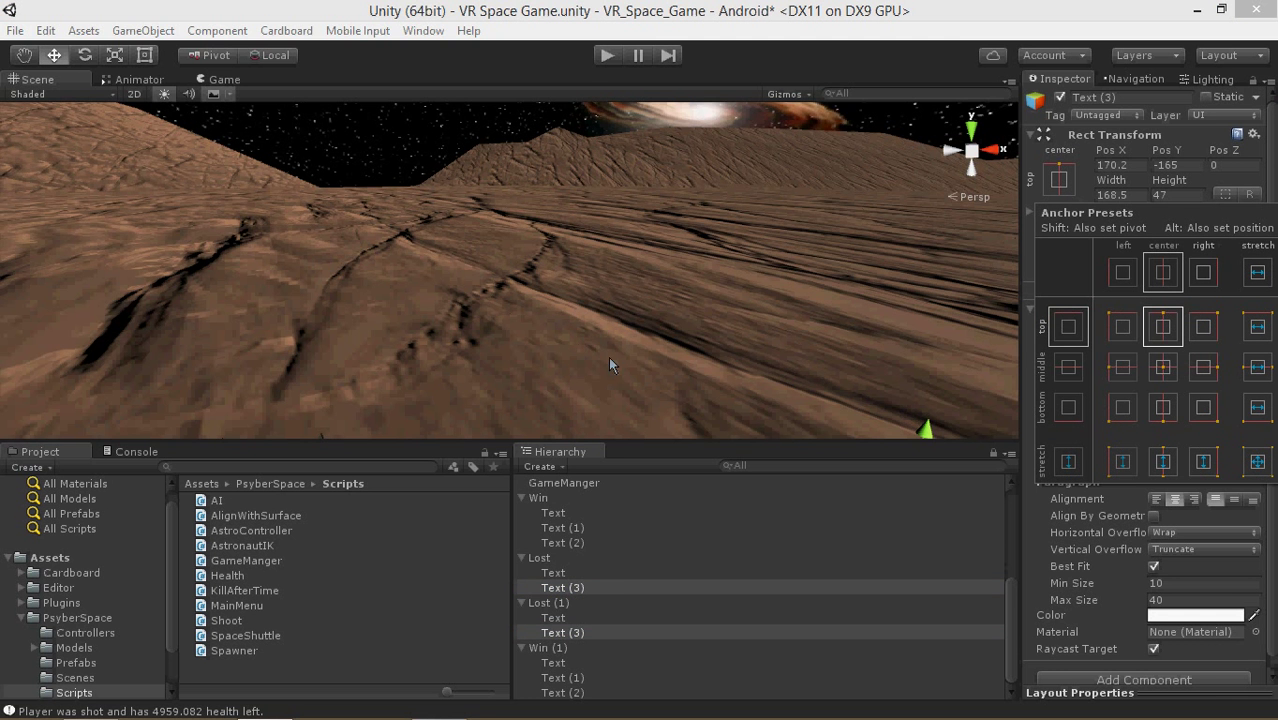
left_click(616, 621)
key("f")
right_click_drag(592, 228, 455, 238)
scroll(455, 238, "down", 3)
left_click_drag(455, 238, 425, 236, "alt")
right_click_drag(425, 236, 150, 191)
middle_click_drag(325, 230, 1088, 287)
key("f")
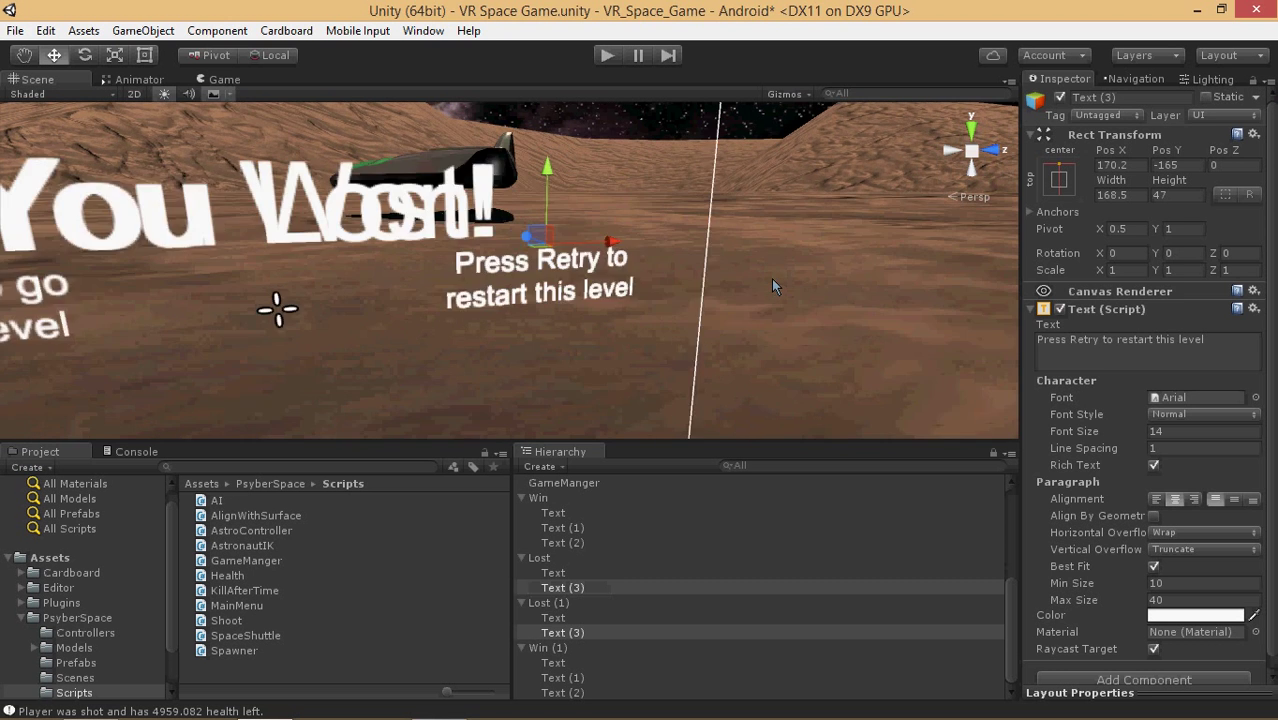
scroll(768, 288, "down", 5)
left_click(1059, 178)
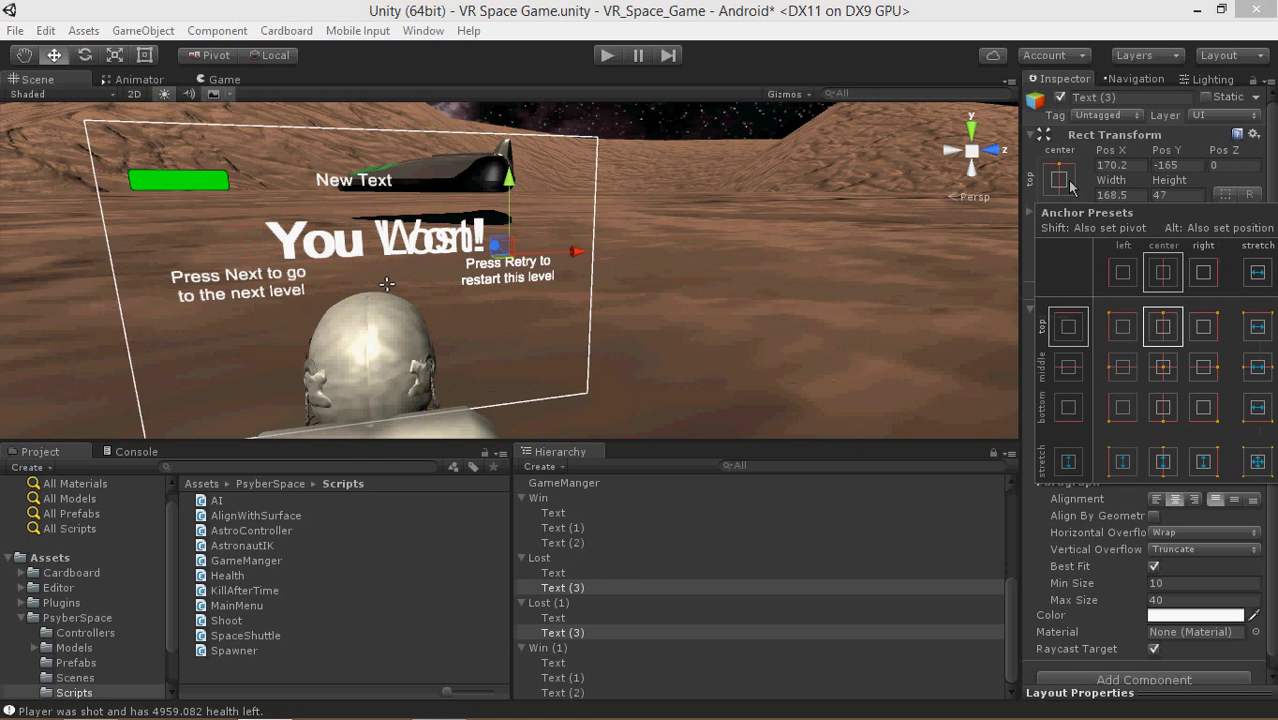
left_click(1166, 369, "alt")
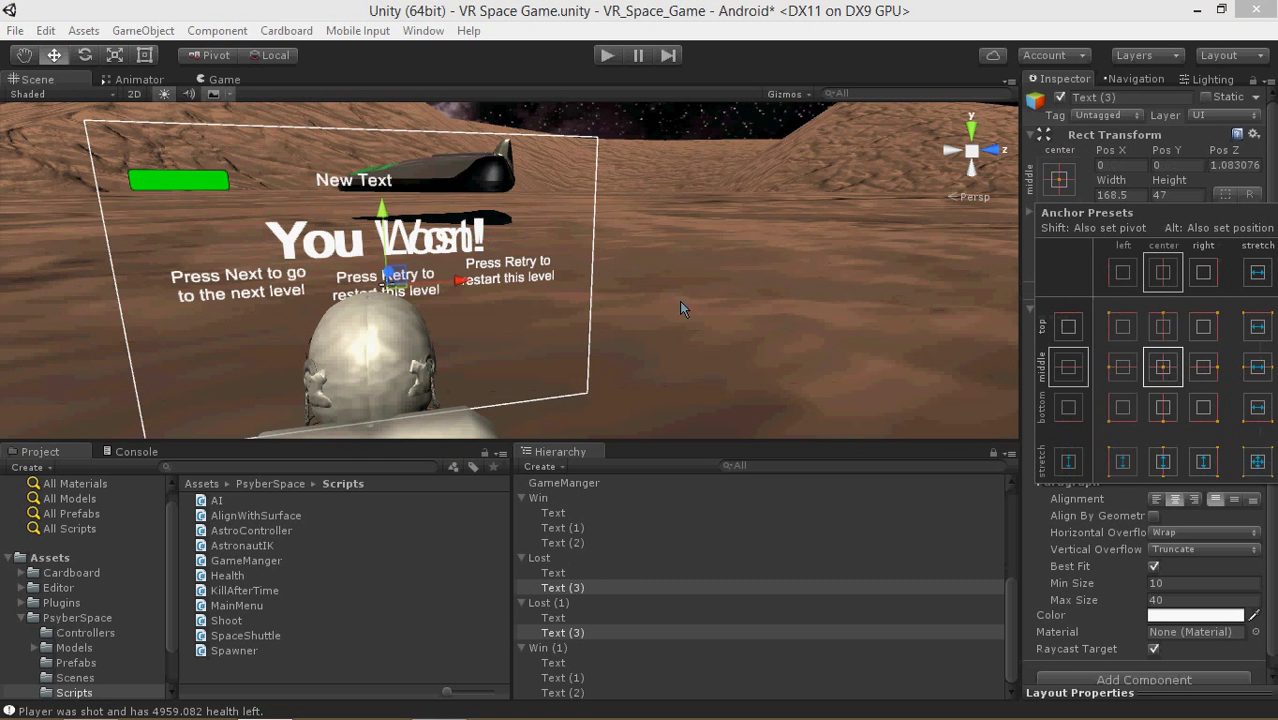
Add a new UI text to each of the Win, Lost, Lost (1) and Win (1) canvases.
left_click(553, 551)
left_click(545, 557, "ctrl")
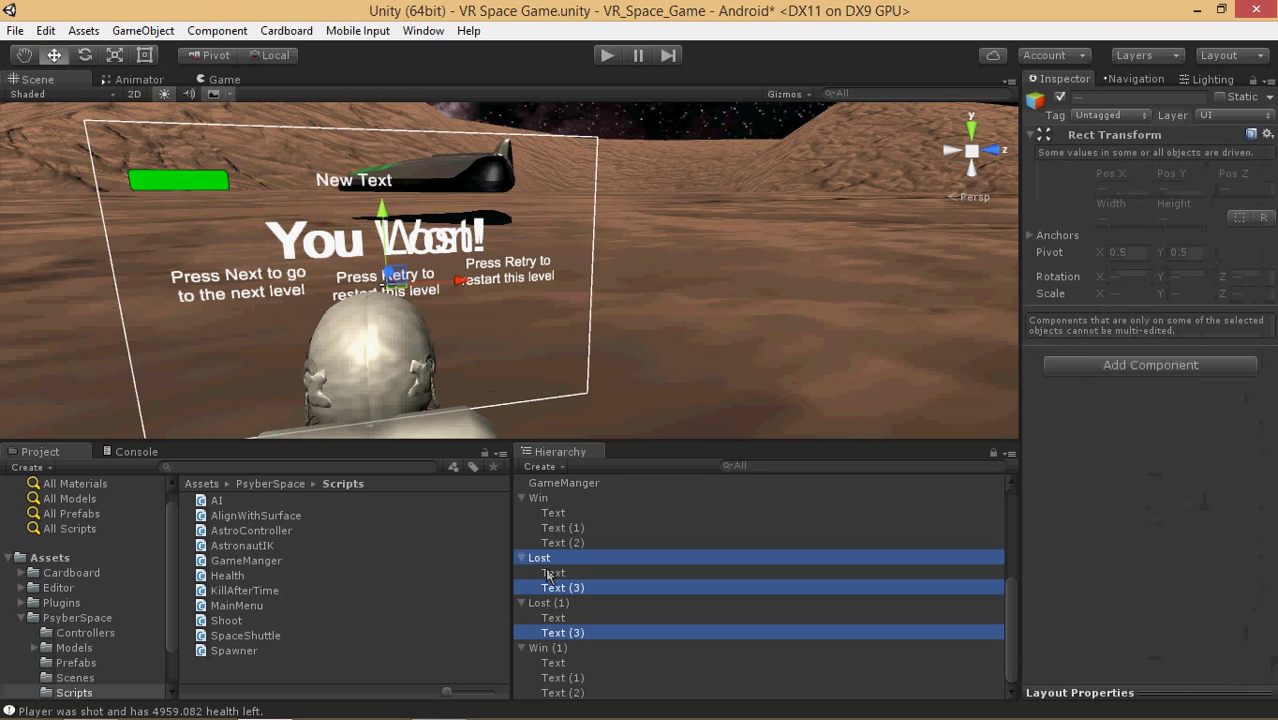
left_click(540, 498)
left_click(540, 557, "ctrl")
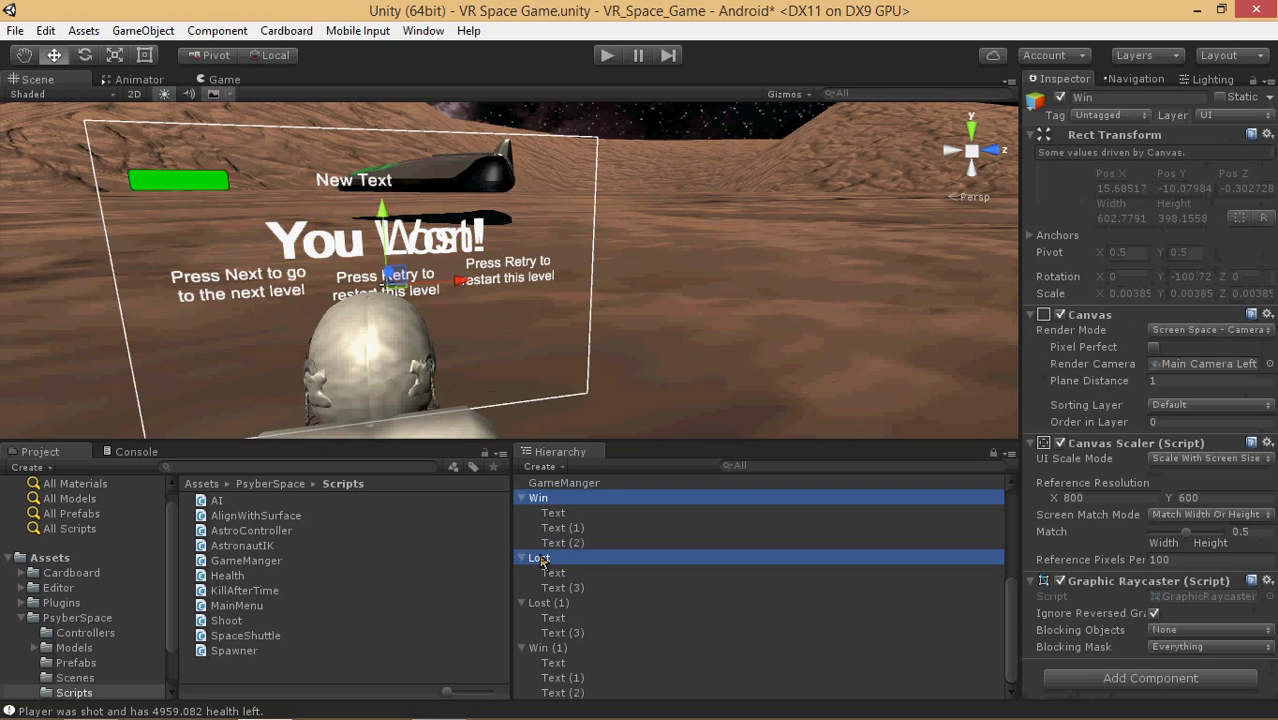
left_click(545, 603, "ctrl")
left_click(545, 648, "ctrl")
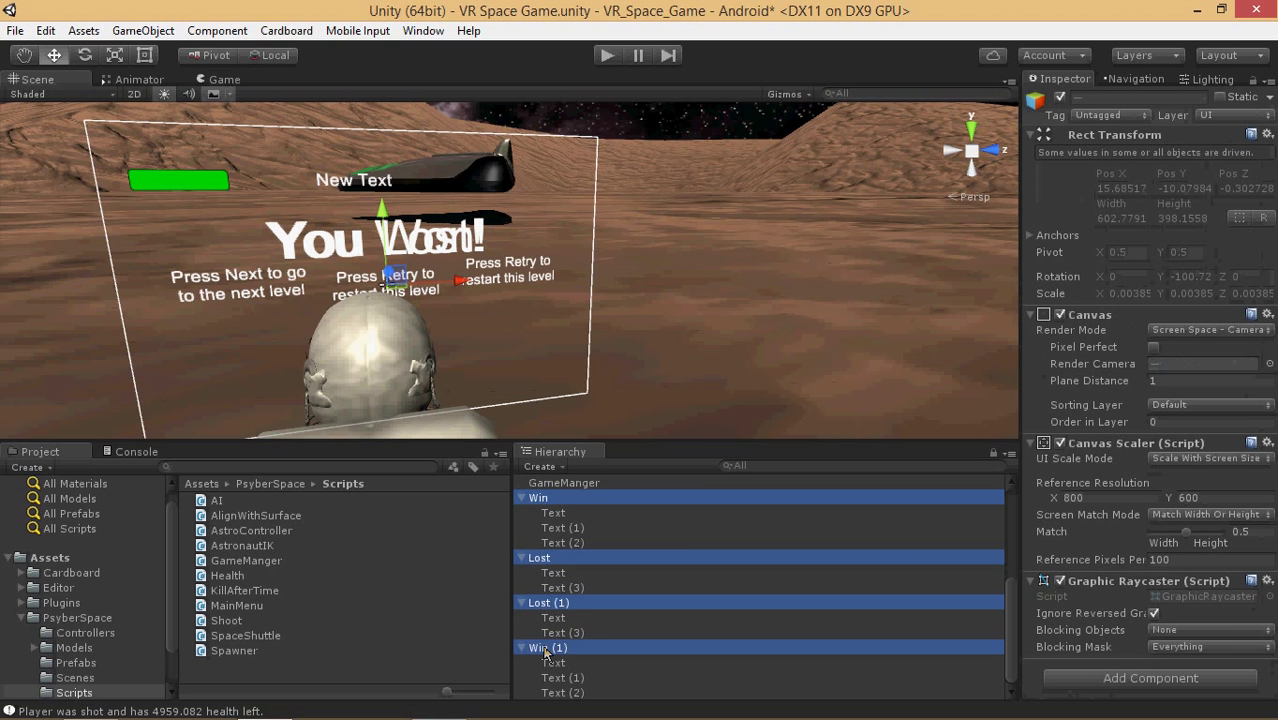
right_click(549, 510)
left_click(543, 499)
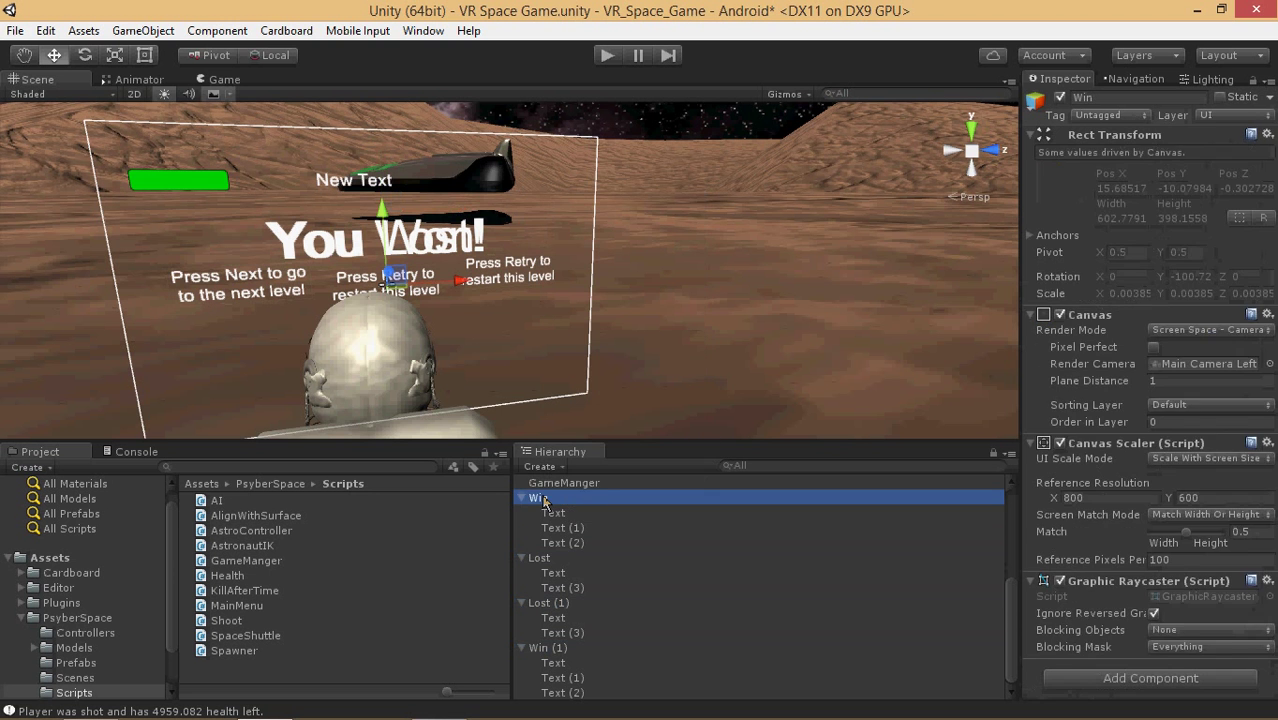
key("ctrl+z")
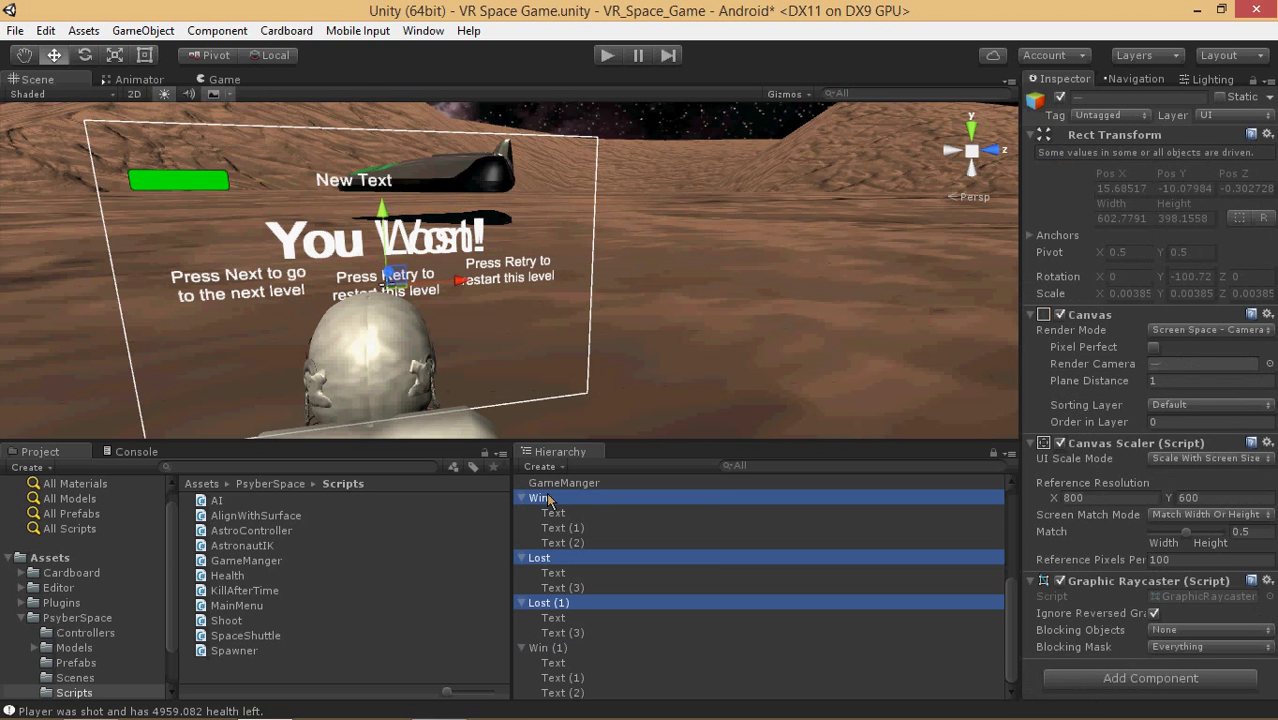
left_click(561, 651, "ctrl")
right_click(564, 608)
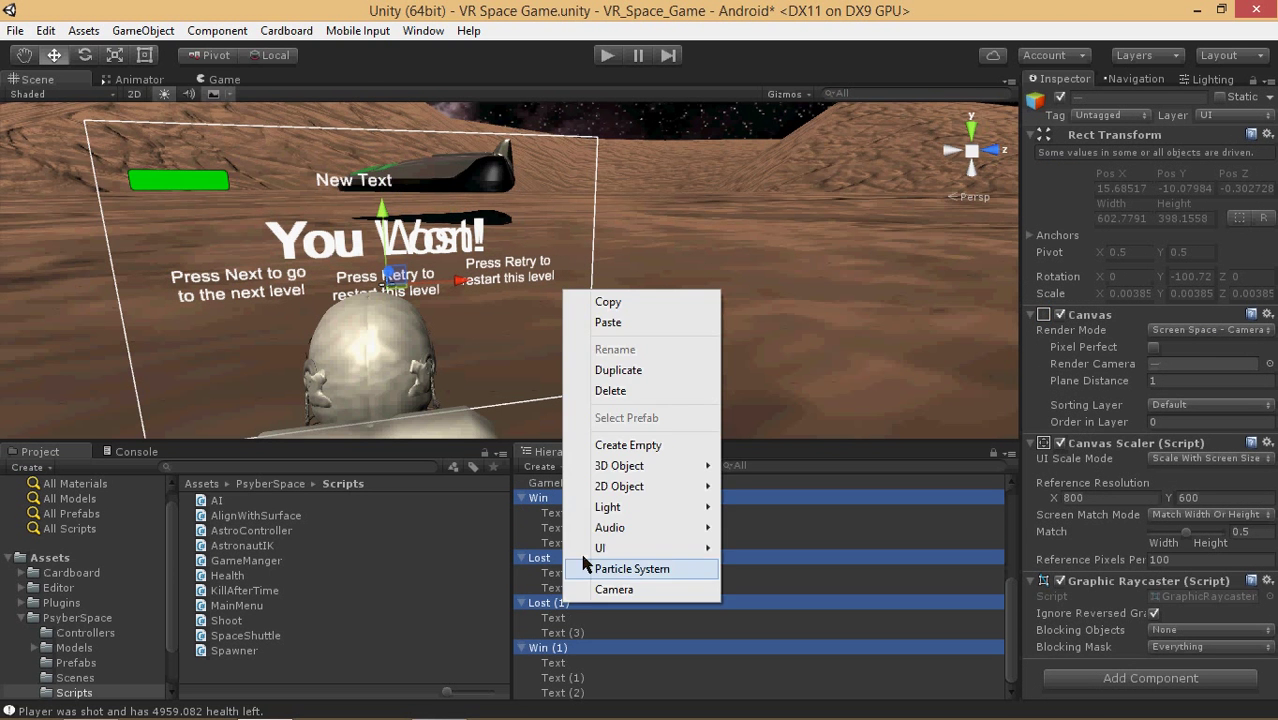
mouse_move(614, 557)
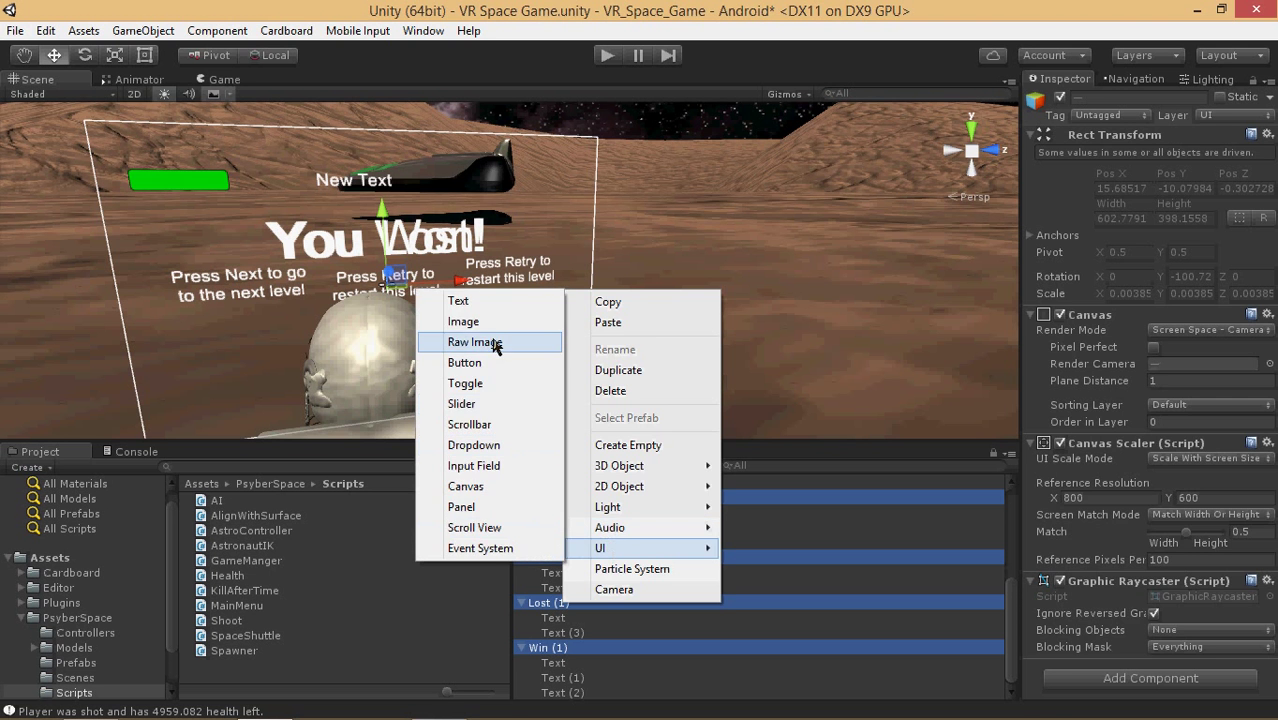
left_click(479, 301)
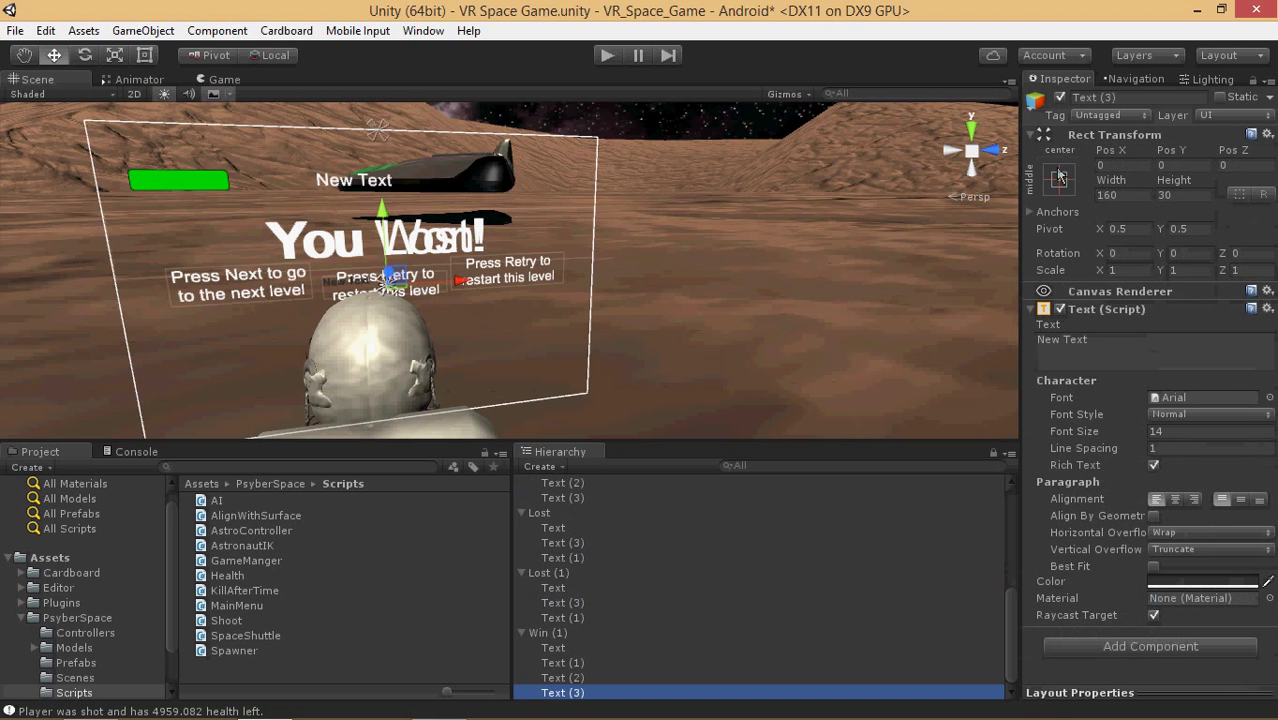
Try to move only the Win (1) canvas's new text down to about Pos Y -62.
left_click(1059, 172)
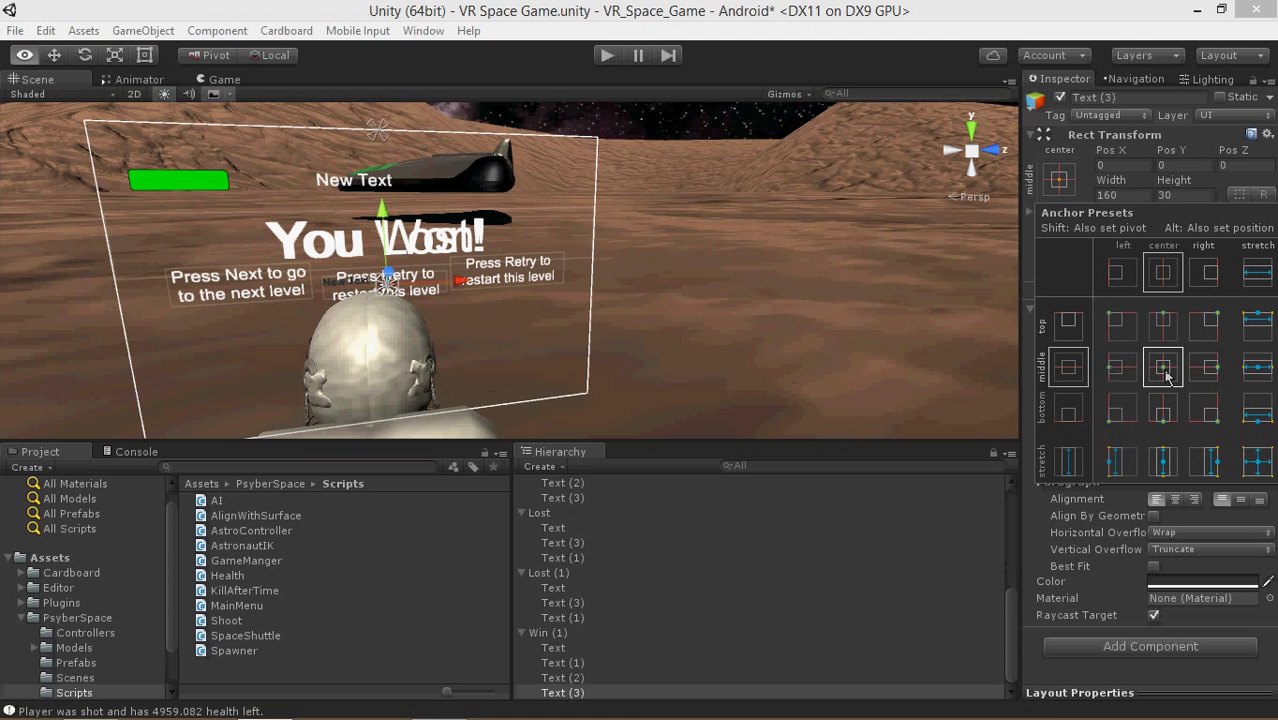
left_click(379, 216)
left_click_drag(379, 215, 382, 260)
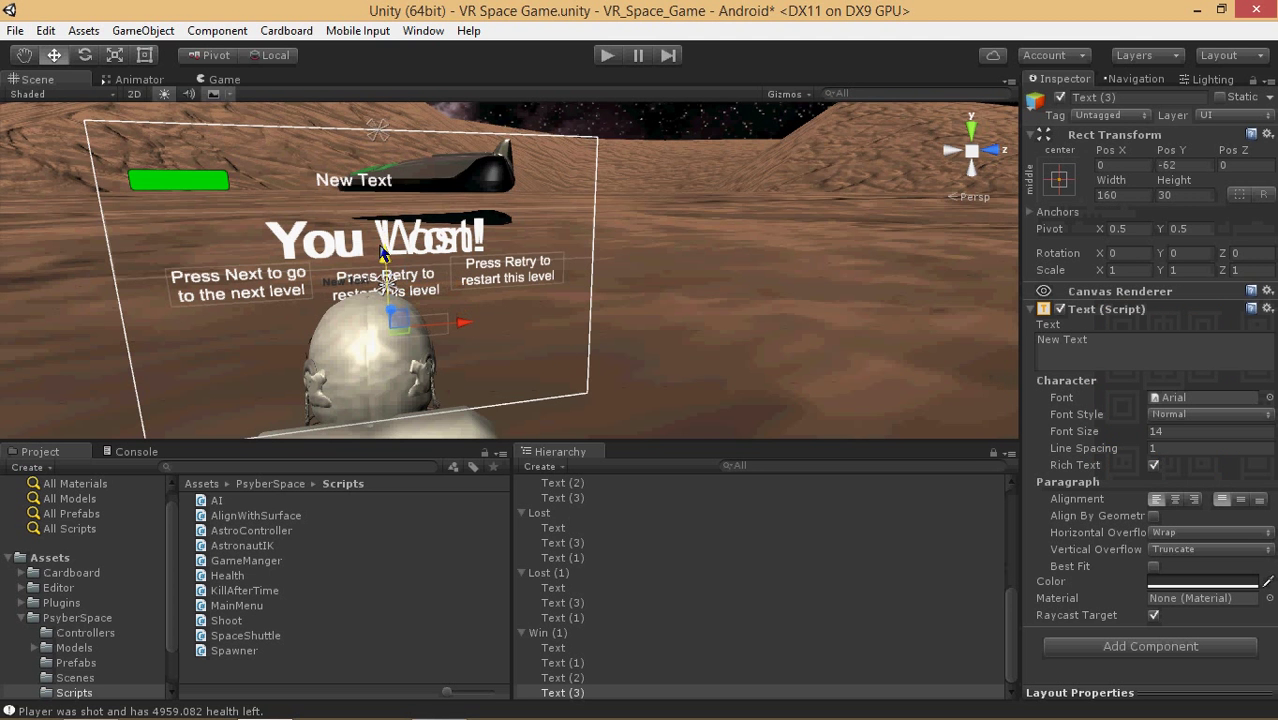
scroll(398, 263, "down", 3)
middle_click_drag(390, 262, 356, 259)
left_click(634, 391)
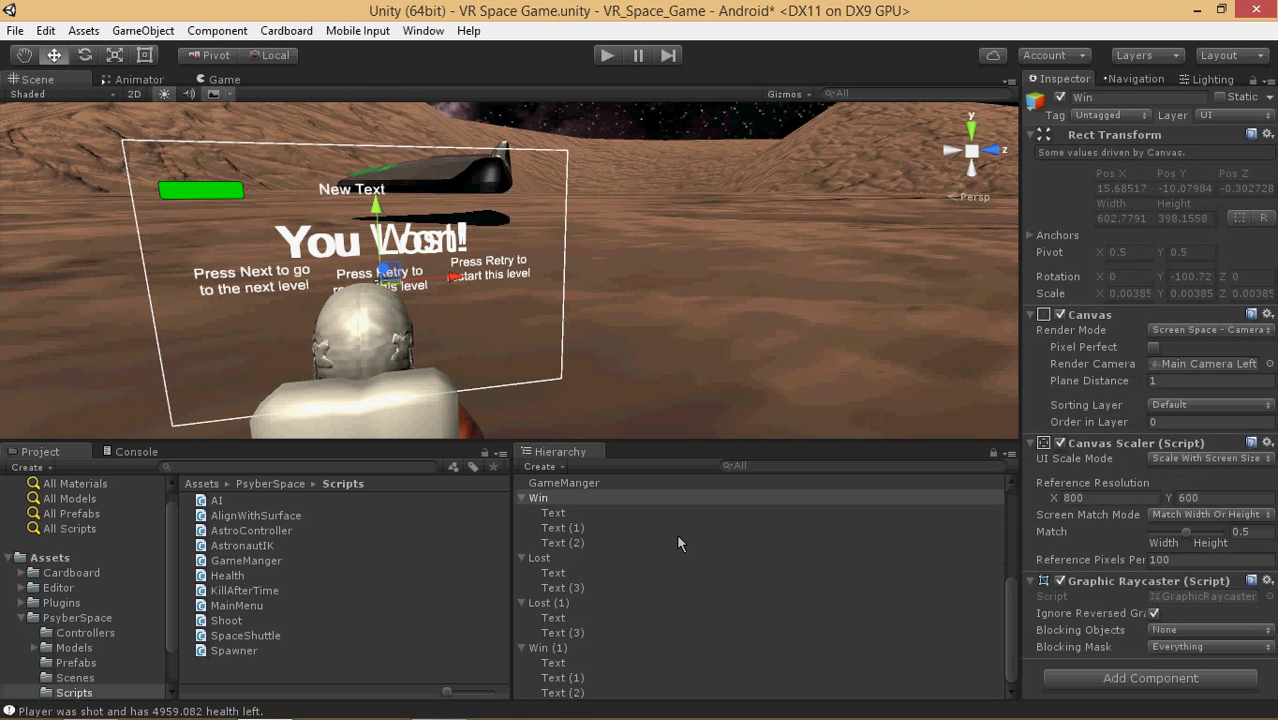
Select the Text (3) objects of all four canvases and nudge them up to about Pos Y 4.
left_click(639, 558)
left_click(584, 558)
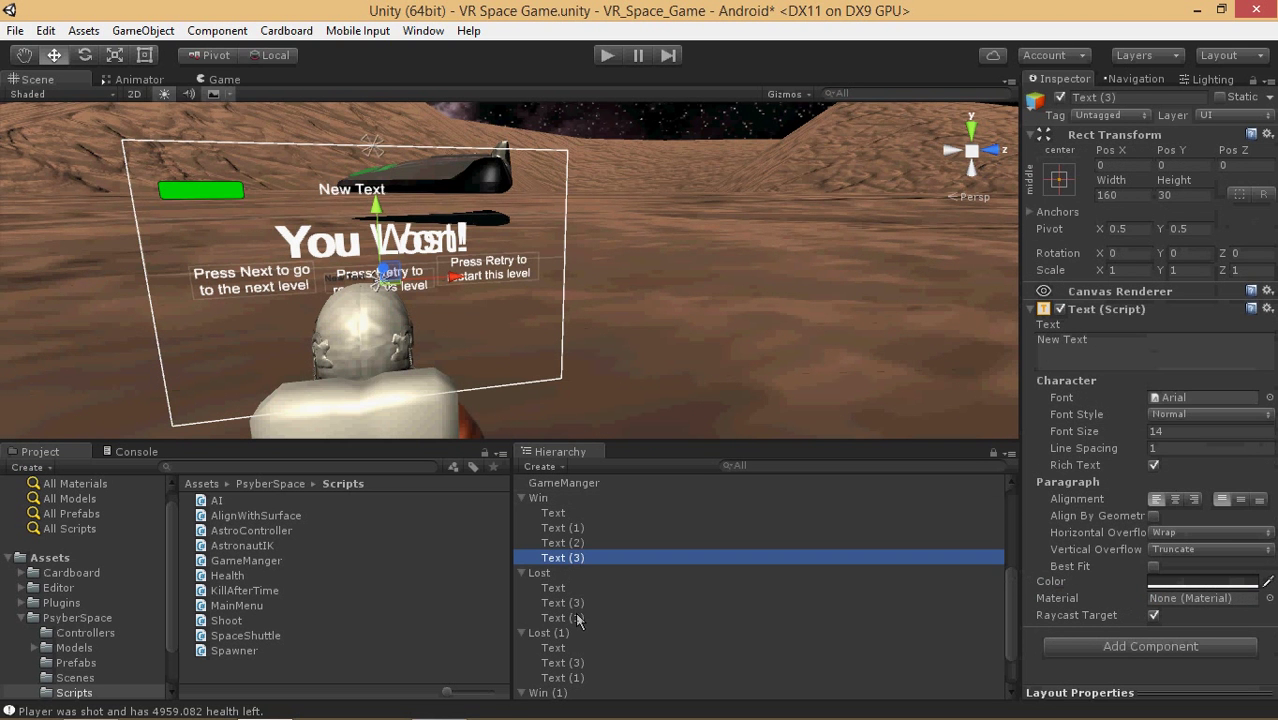
left_click(578, 618, "ctrl")
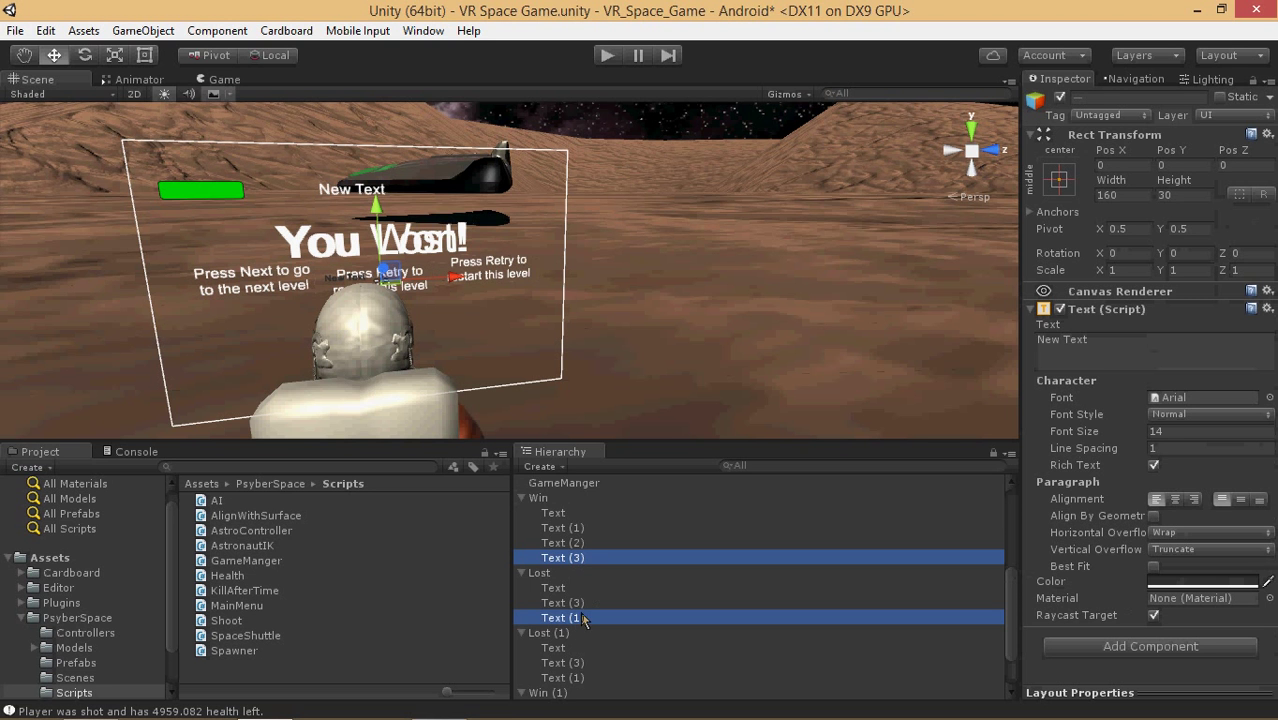
left_click(578, 618, "ctrl")
left_click(577, 604, "ctrl")
scroll(577, 606, "down", 3)
left_click(584, 604, "ctrl")
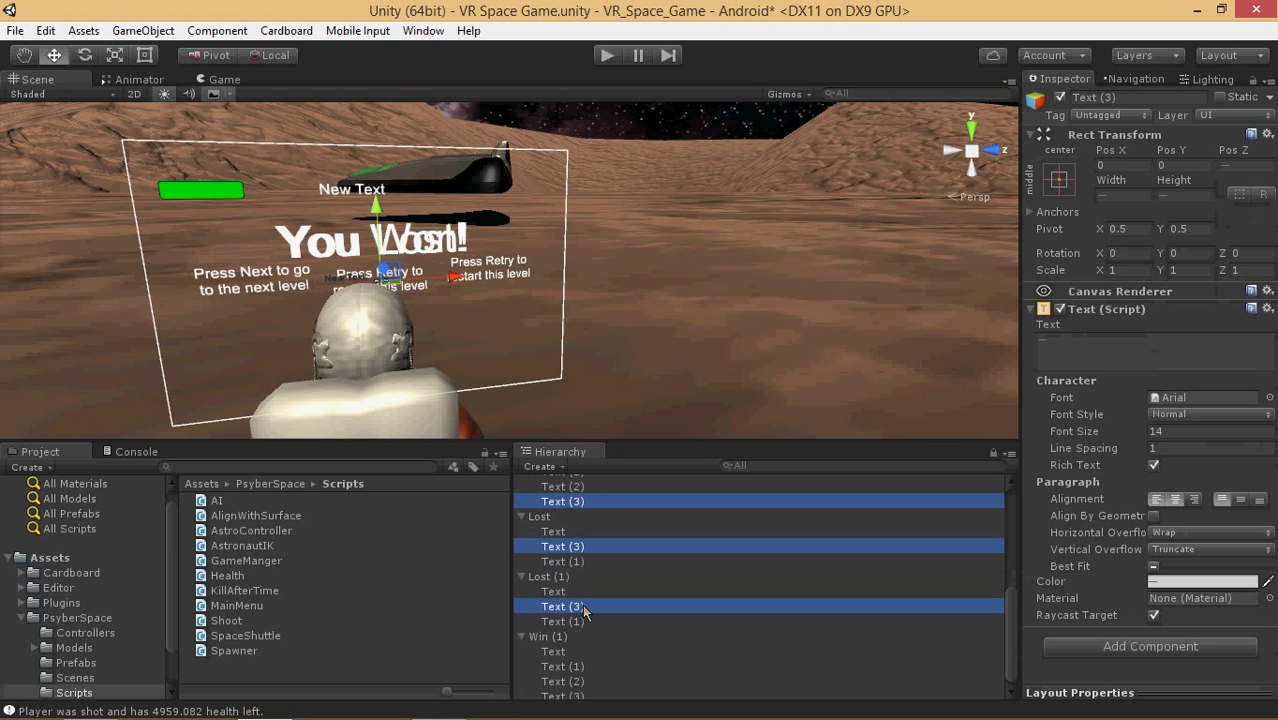
left_click(578, 693, "ctrl")
mouse_move(375, 207)
left_mouse_down()
mouse_move(376, 238)
mouse_move(379, 185)
mouse_move(379, 203)
left_mouse_up()
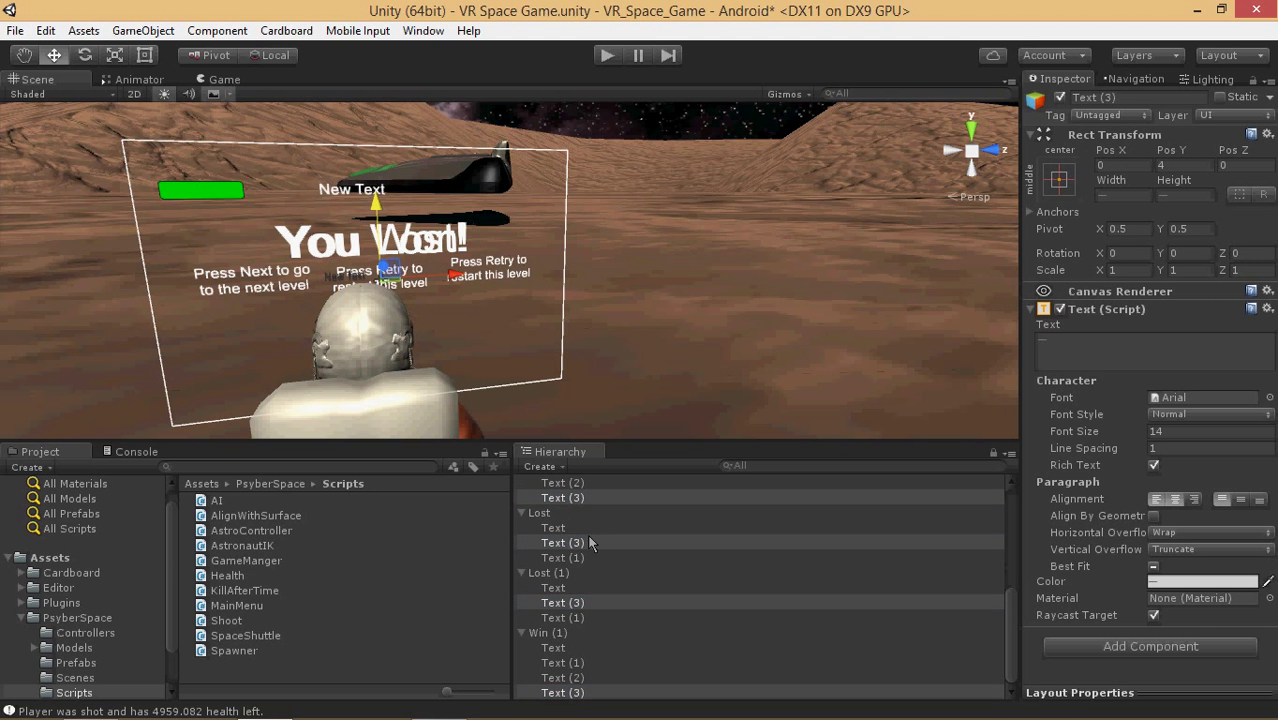
Select the "New Text" objects of all four Win and Lost canvases and move them down below the Retry text.
scroll(590, 540, "up", 2)
left_click(562, 614)
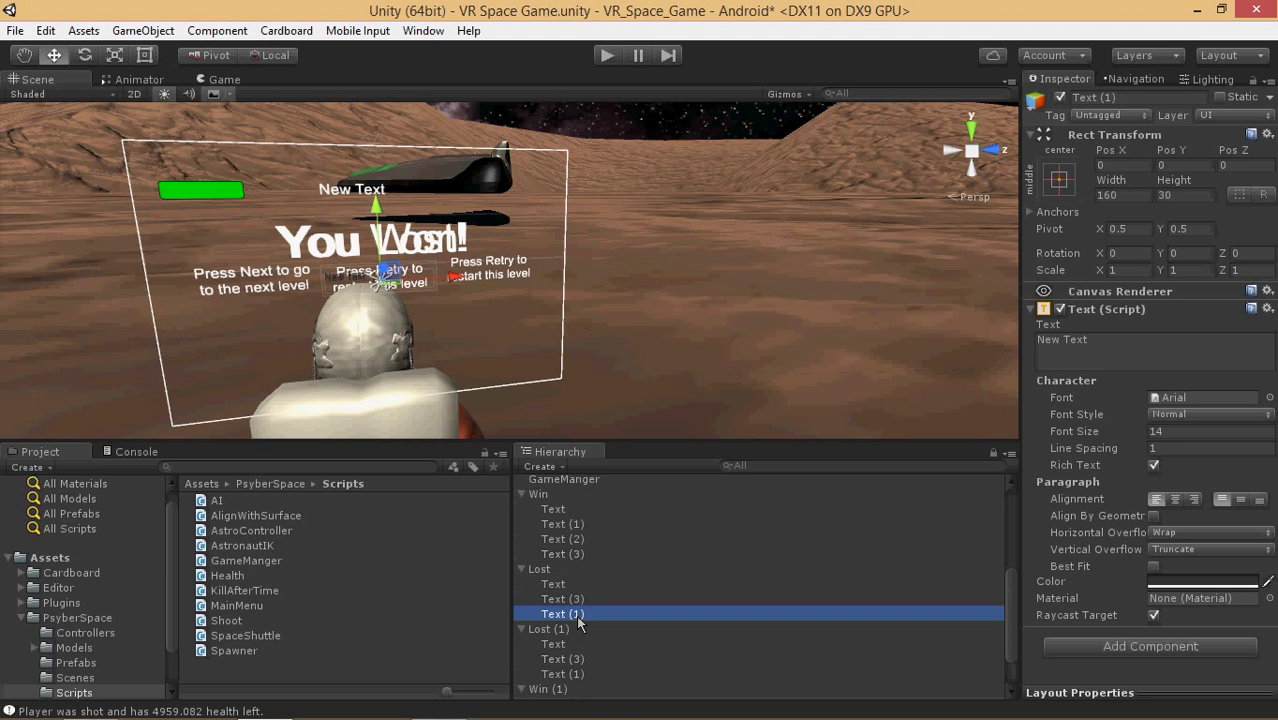
left_click(577, 555, "ctrl")
scroll(600, 590, "down", 2)
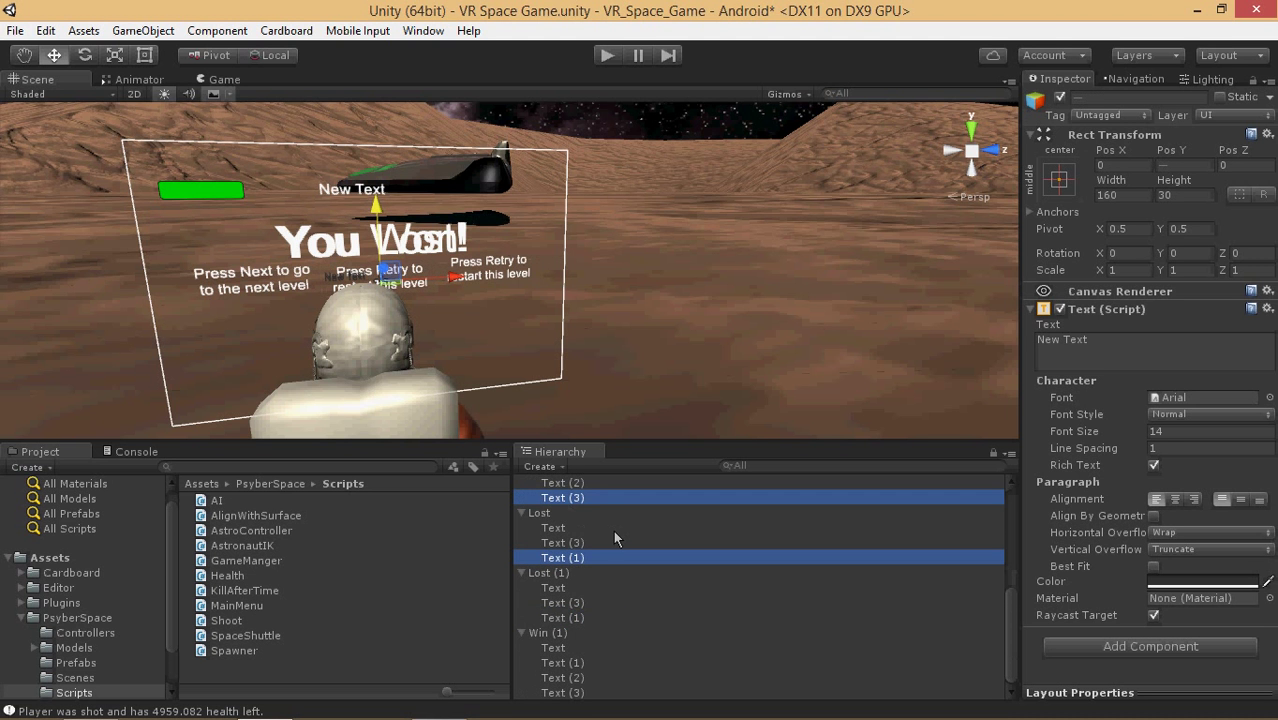
left_click(582, 618, "ctrl")
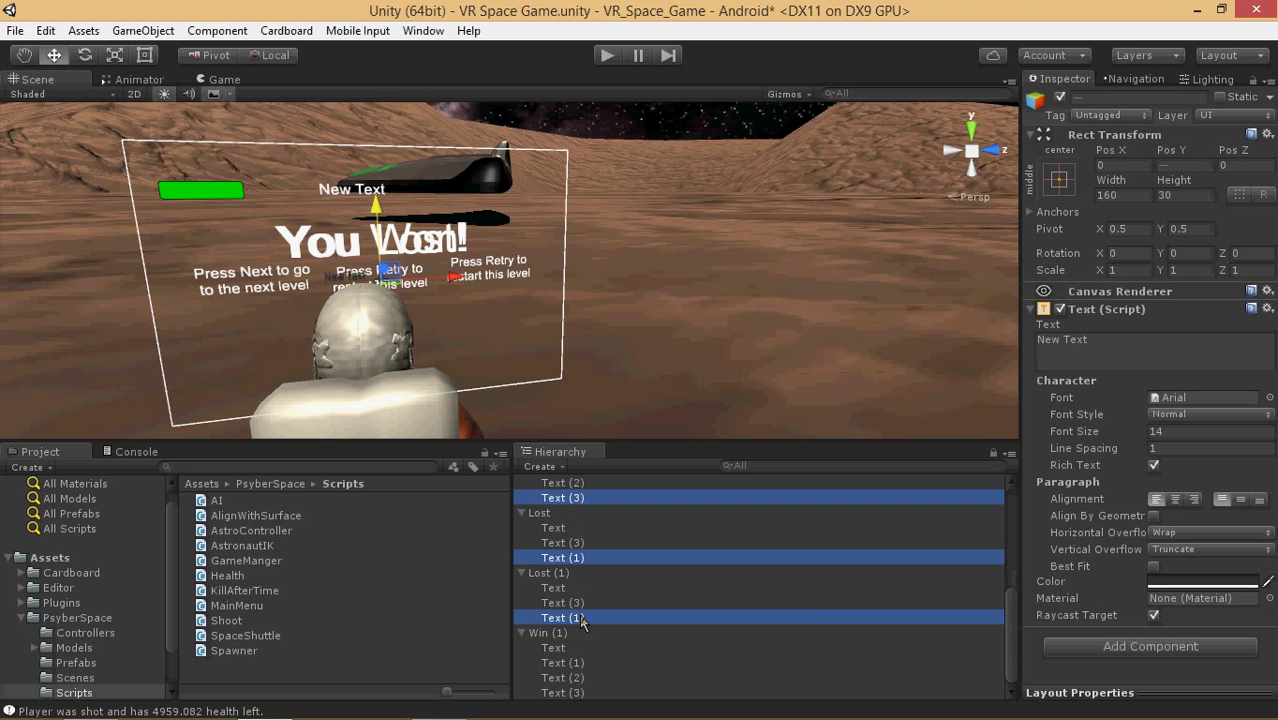
left_click(575, 692, "ctrl")
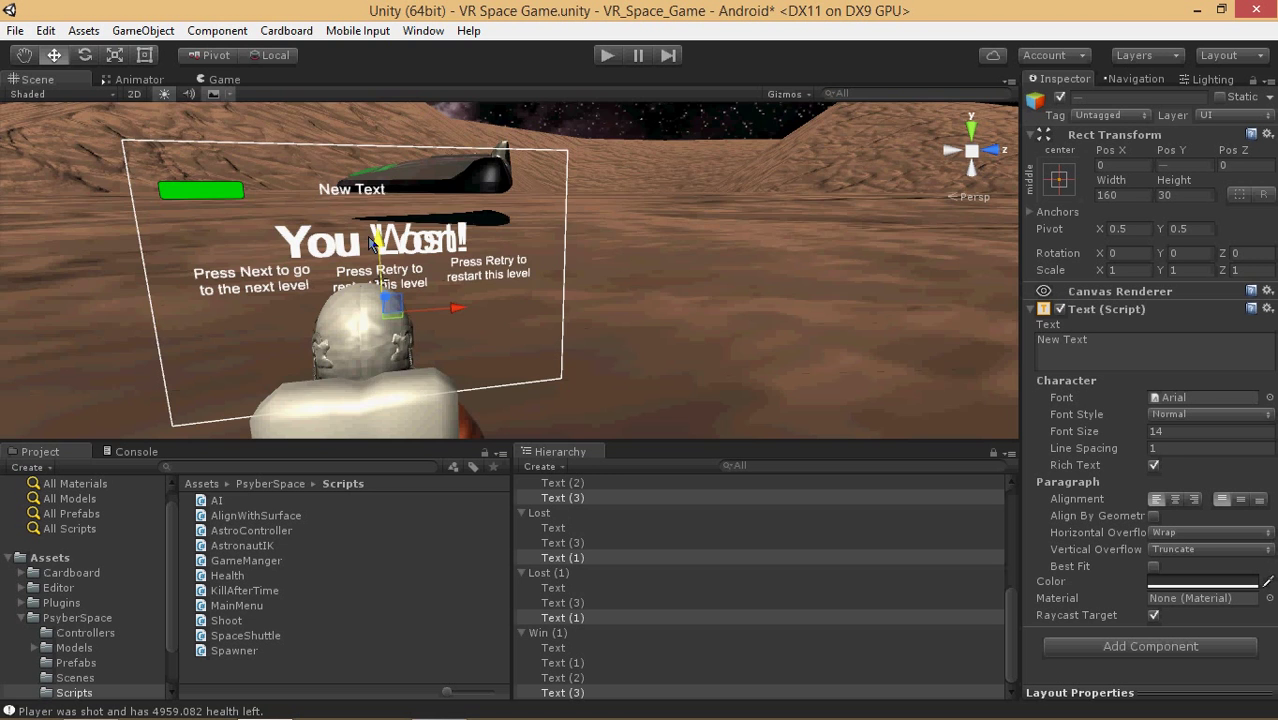
Change the wording of the four new texts to "Press back to go to the main menu".
right_click_drag(651, 277, 490, 258)
scroll(490, 258, "up", 10)
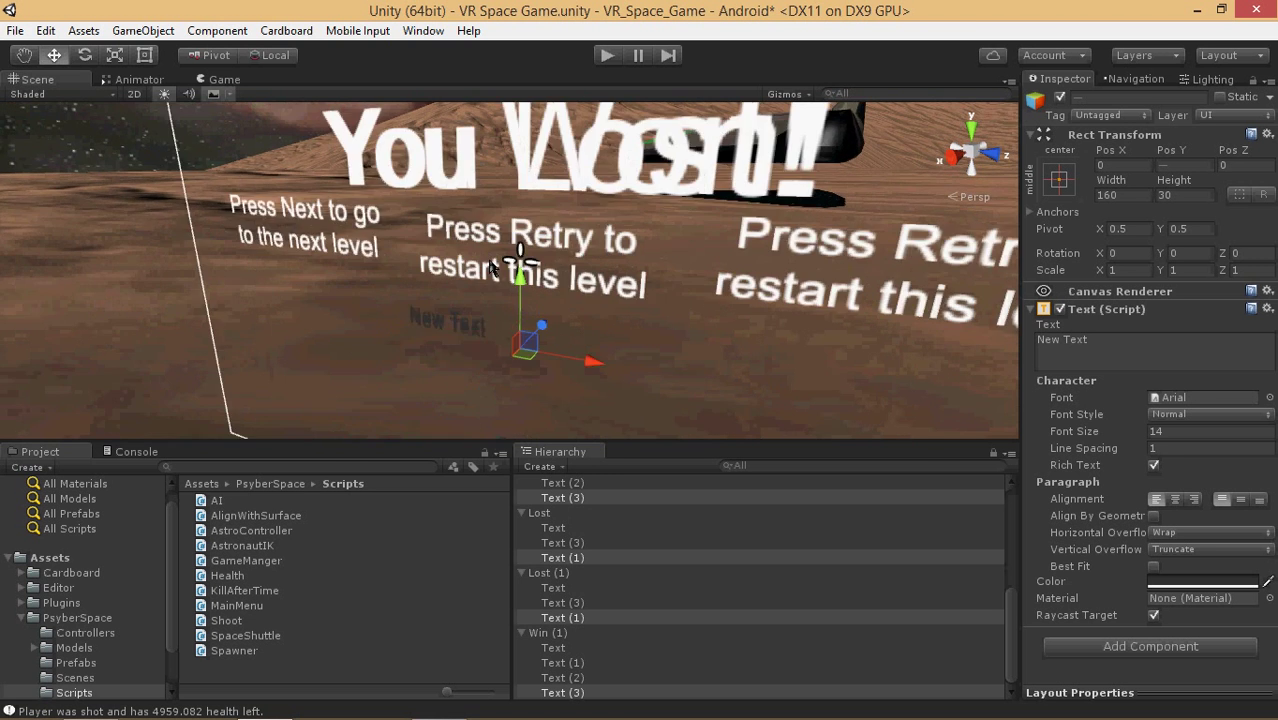
middle_click_drag(551, 289, 601, 250)
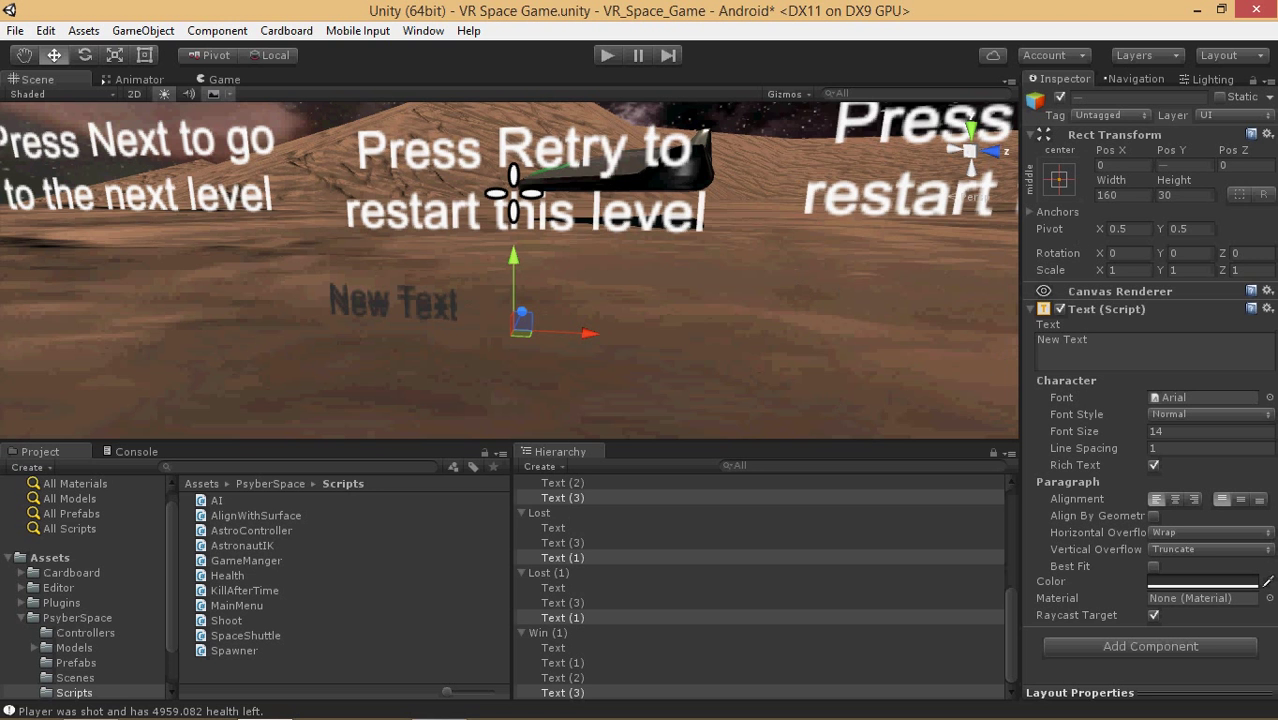
left_click(1182, 357)
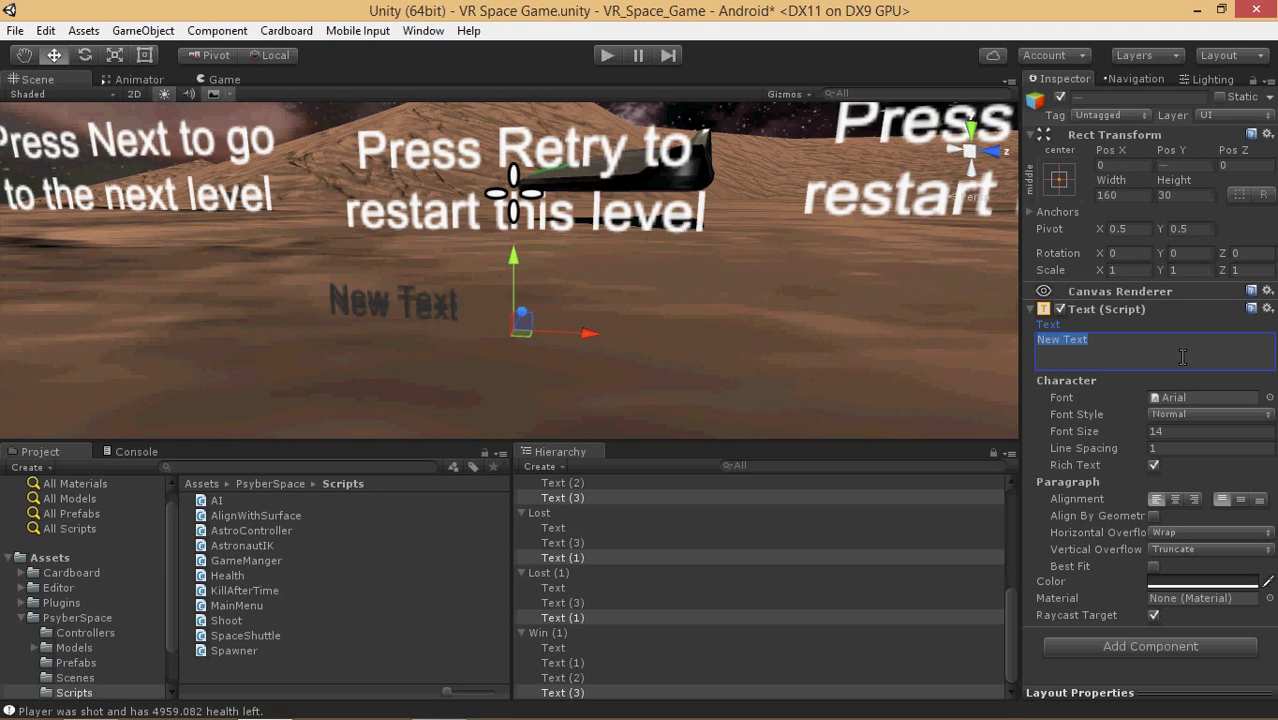
type("Prees")
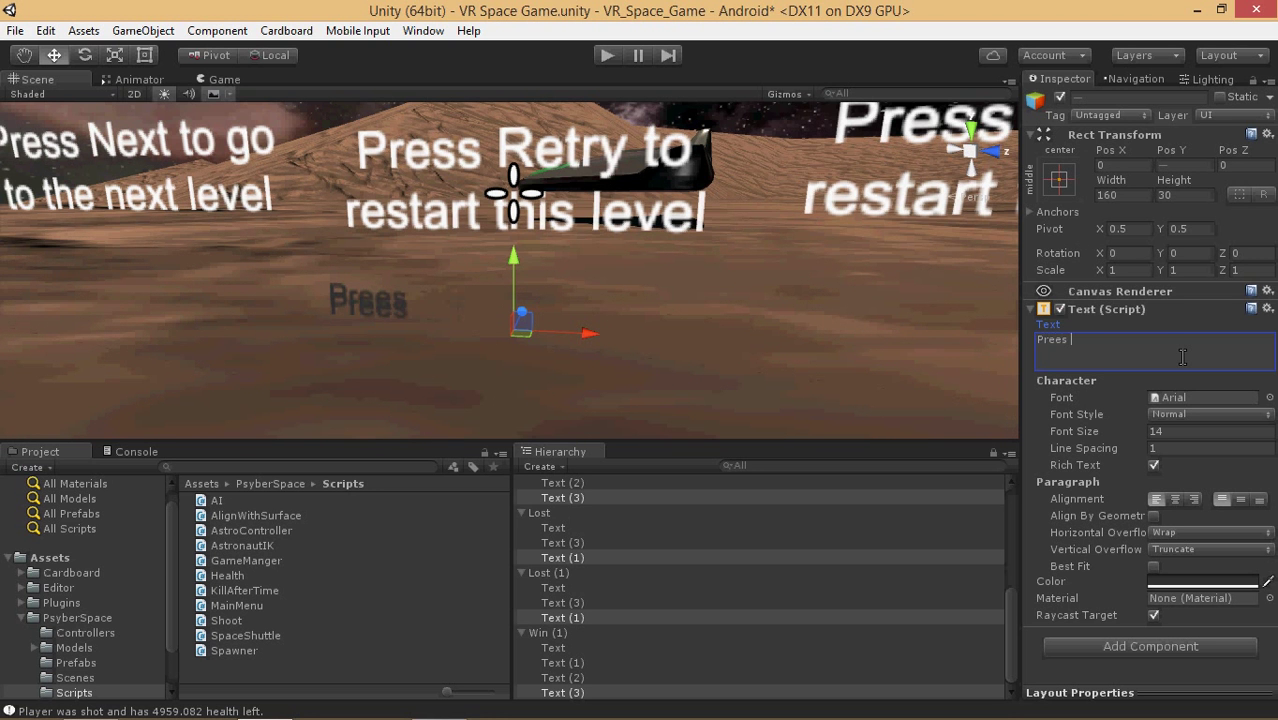
key("BackSpace")
key("BackSpace")
type("ss back to go to ")
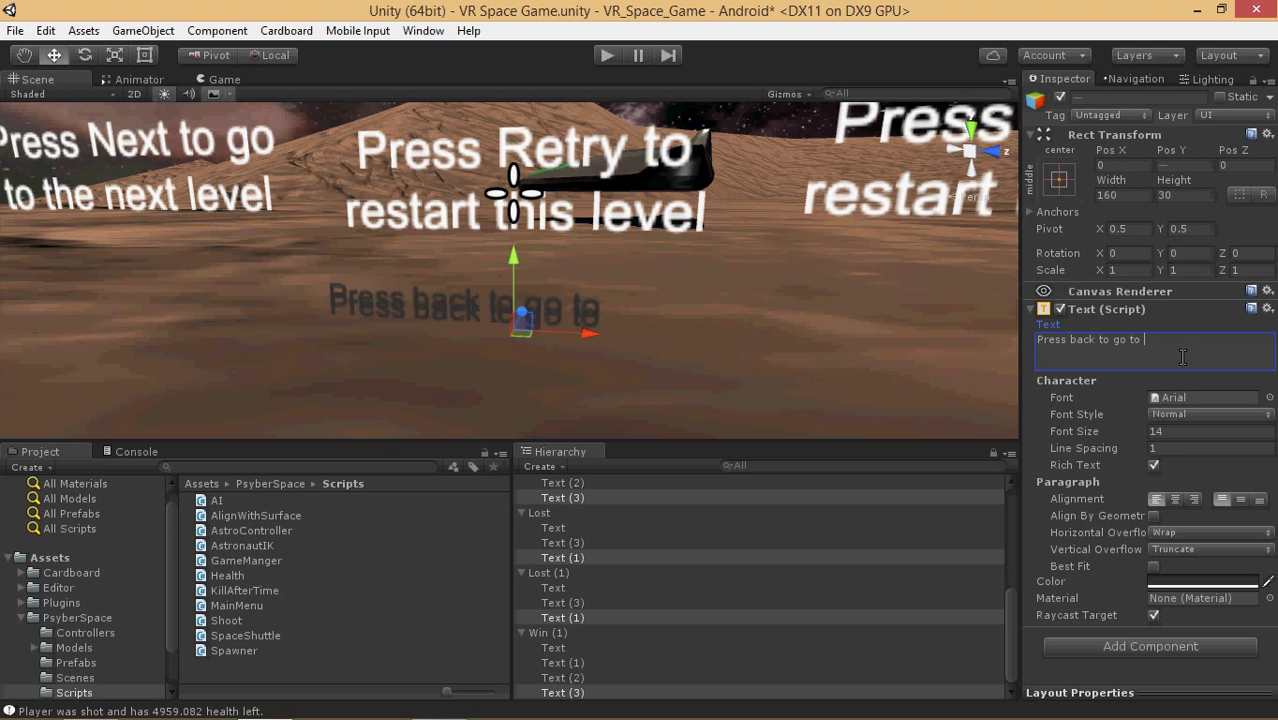
type("the main menu")
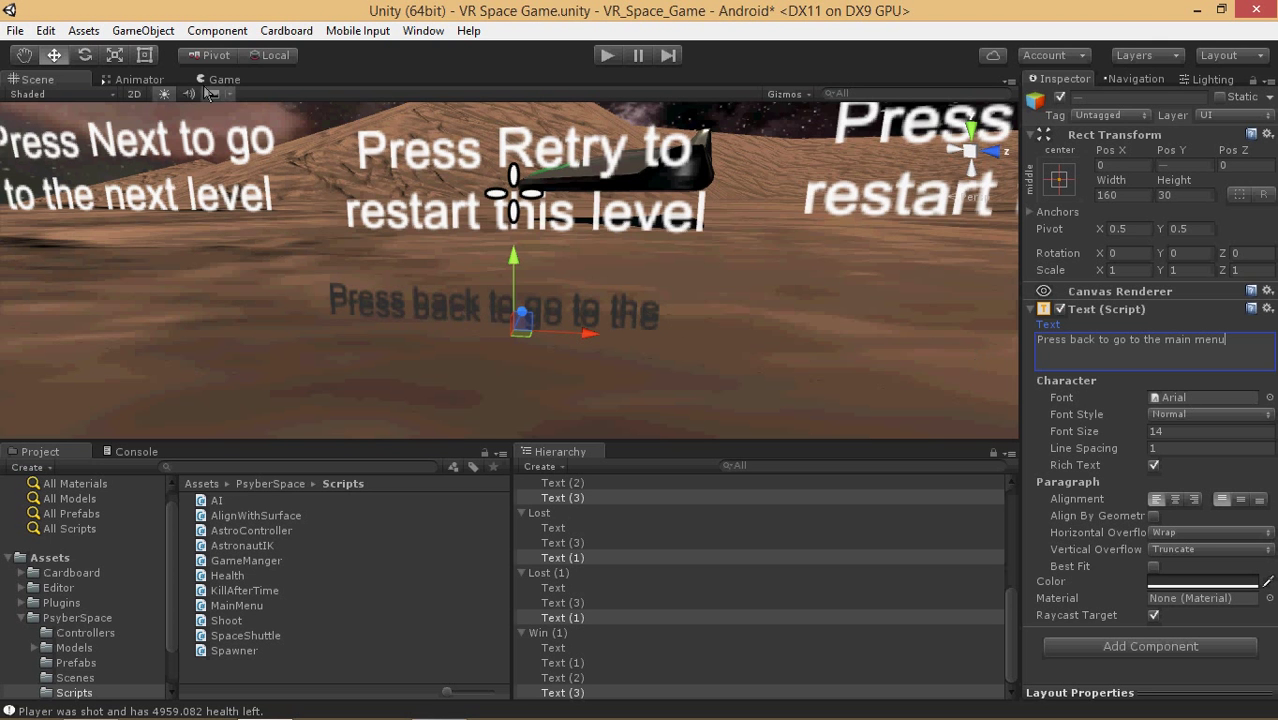
Enlarge the four text boxes to a height of about 53 and center their text horizontally and vertically.
left_click(144, 56)
left_click_drag(522, 376, 501, 432)
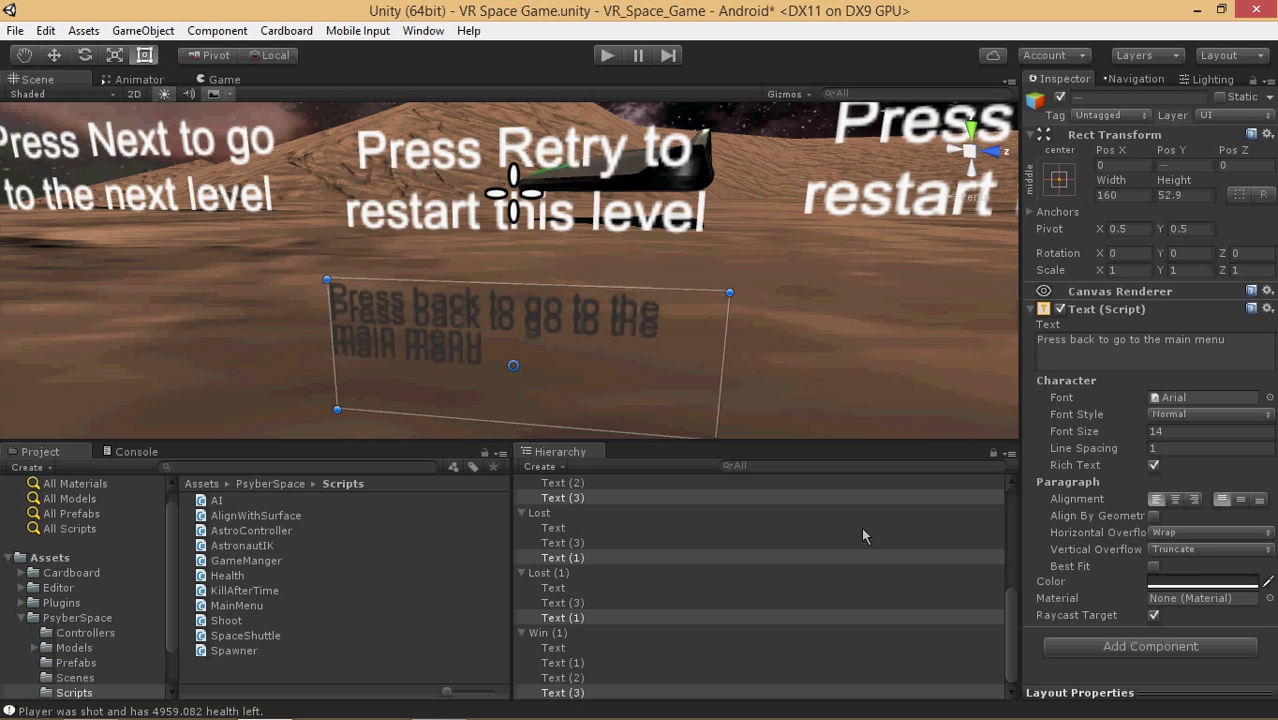
left_click(1177, 499)
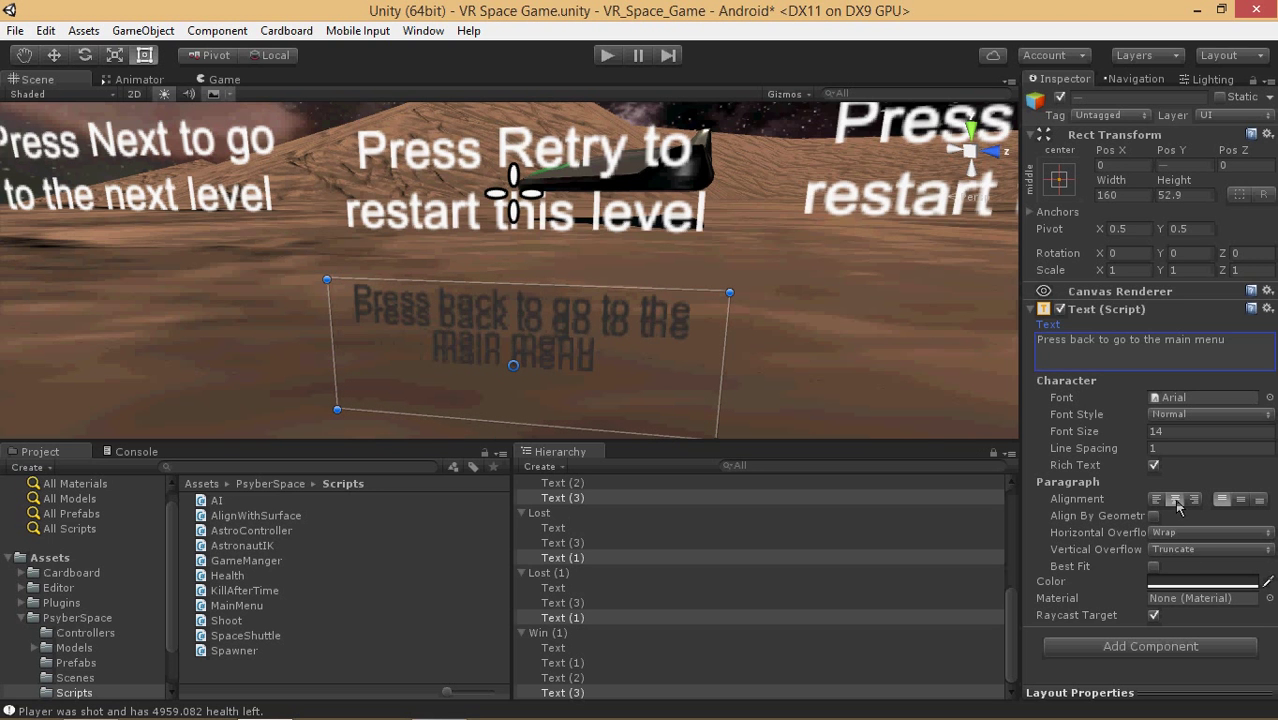
left_click(1240, 500)
Set the color of the four main menu texts to white.
left_click(1207, 582)
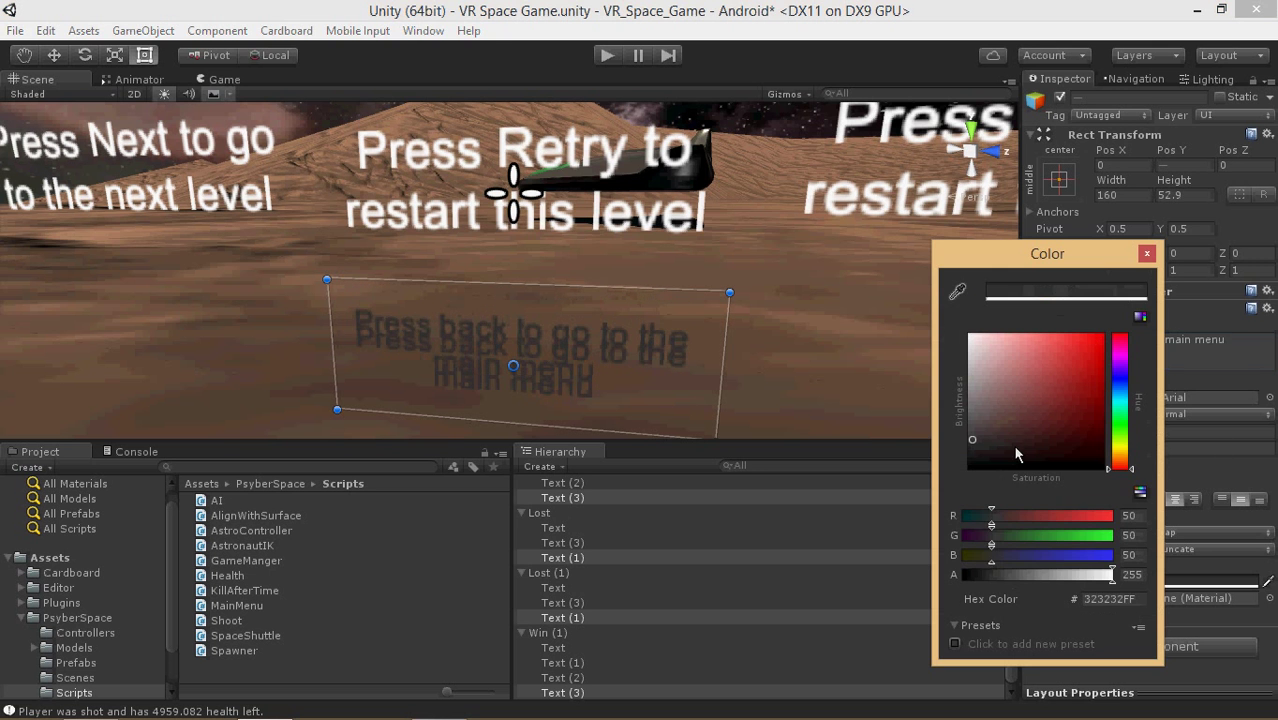
left_click(972, 338)
left_click(1147, 256)
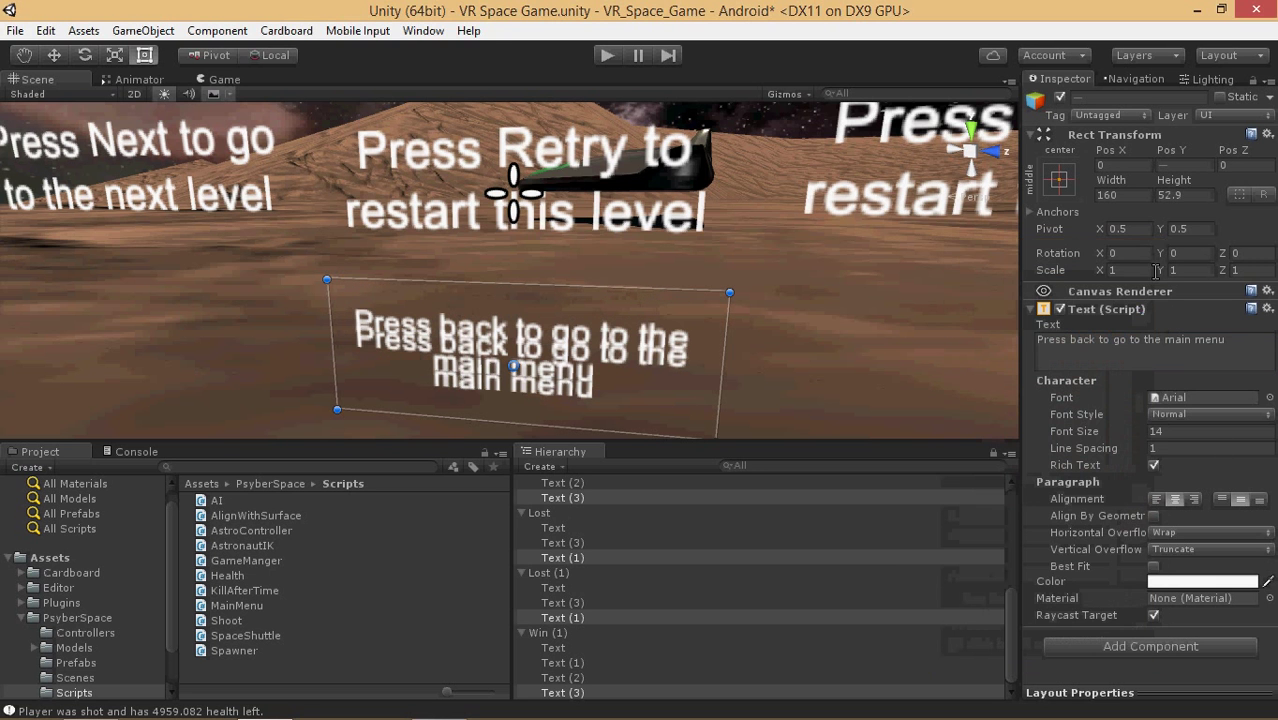
Capitalize "Back" in the main menu texts so they read "Press Back to go to the main menu".
left_click(1101, 356)
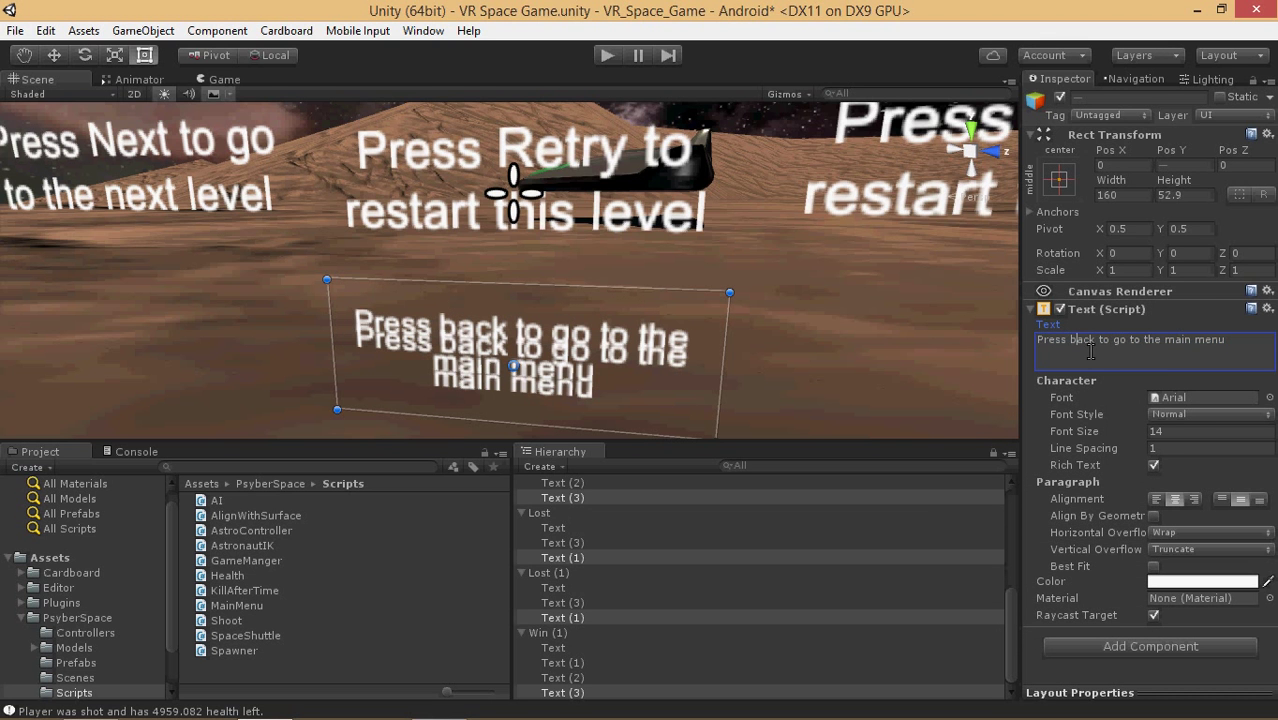
key("BackSpace")
type("B")
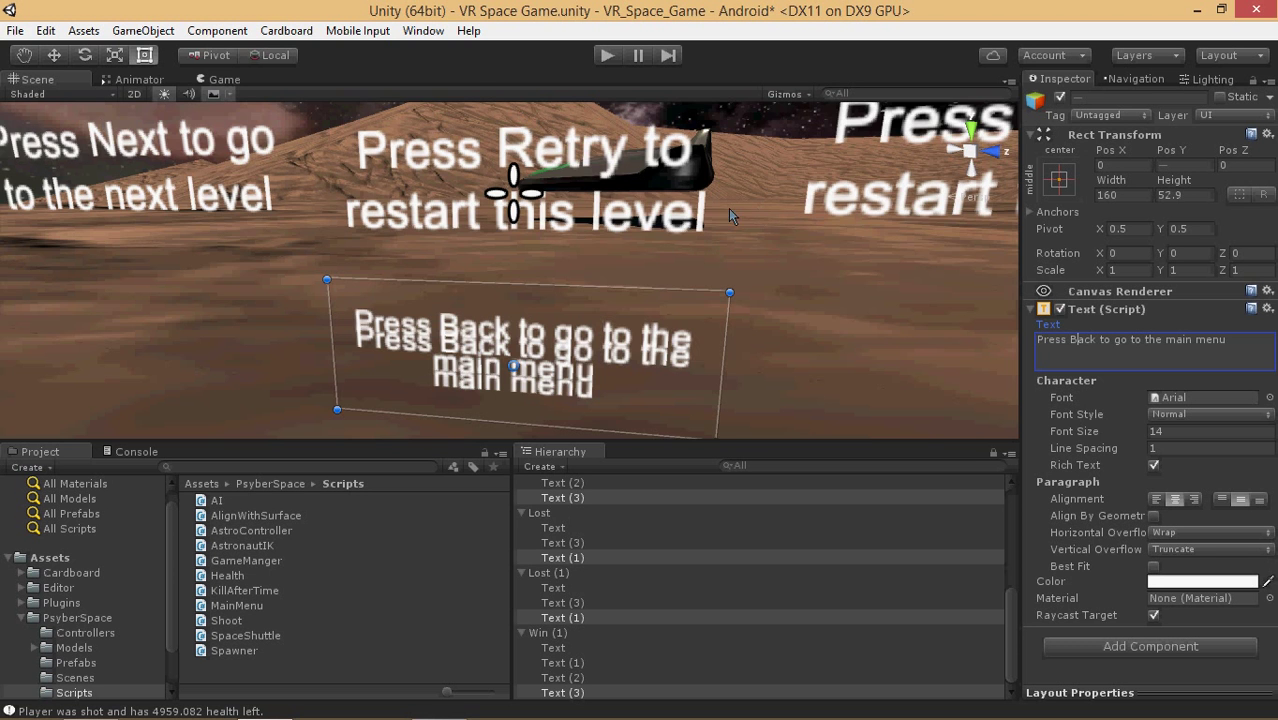
scroll(728, 208, "down", 2)
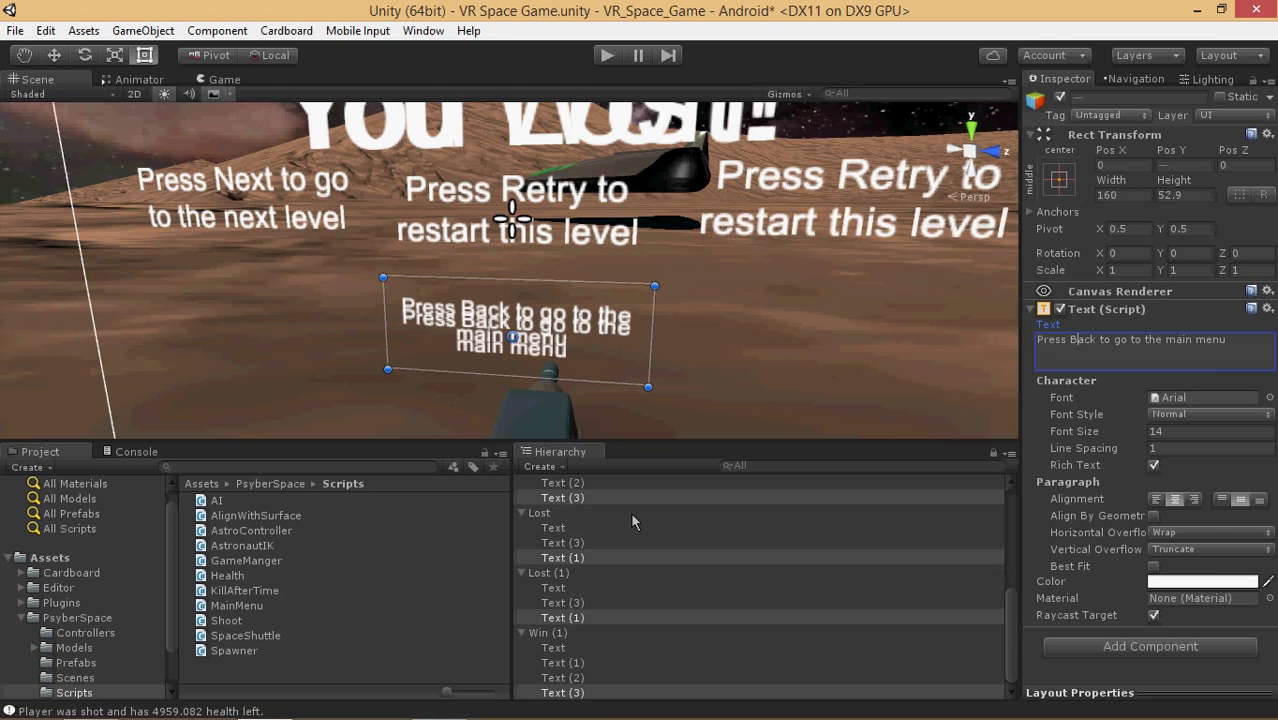
Switch to the GameManger script in MonoDevelop and add a blank line after the NextLevel method.
mouse_move(600, 716)
left_click(440, 700)
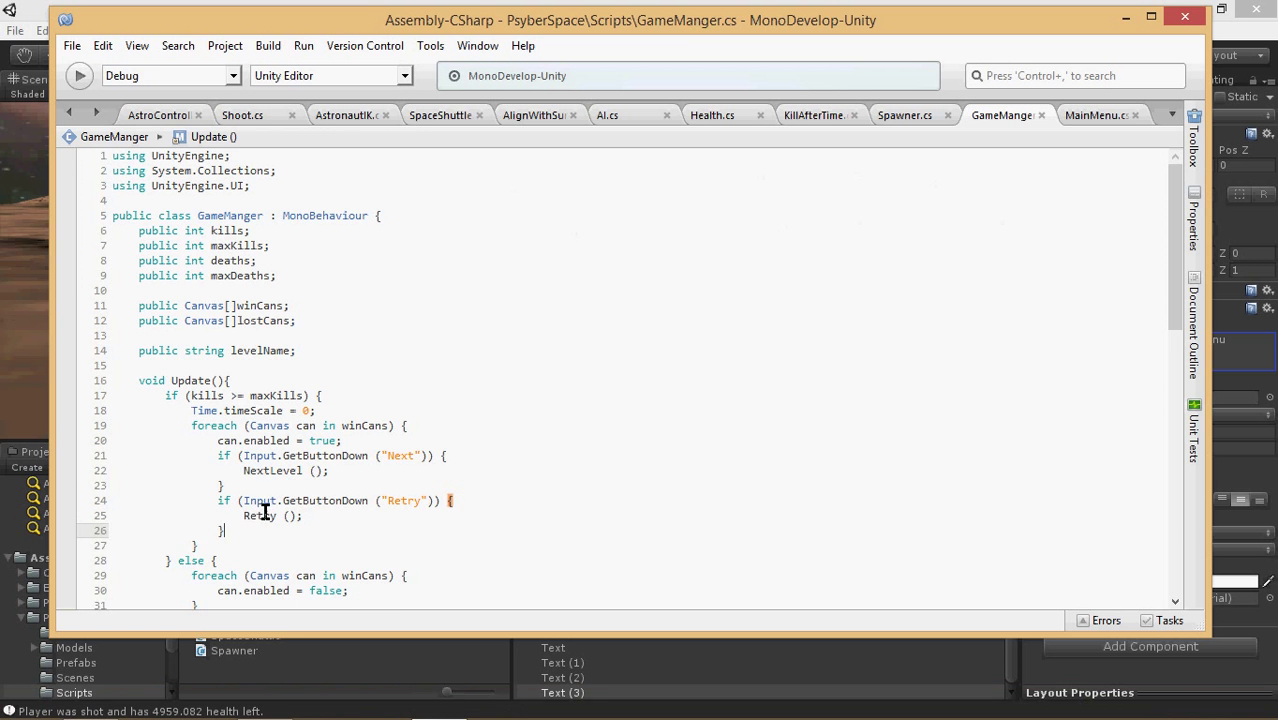
scroll(272, 517, "down", 15)
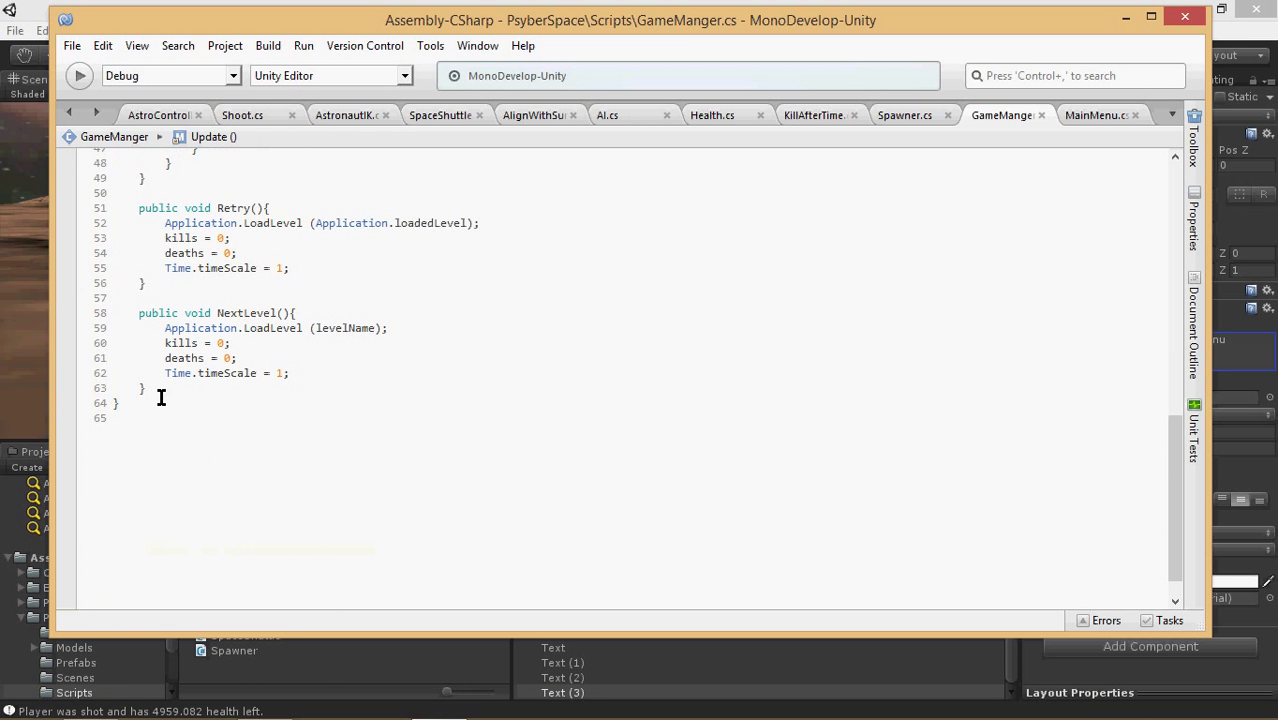
left_click(165, 393)
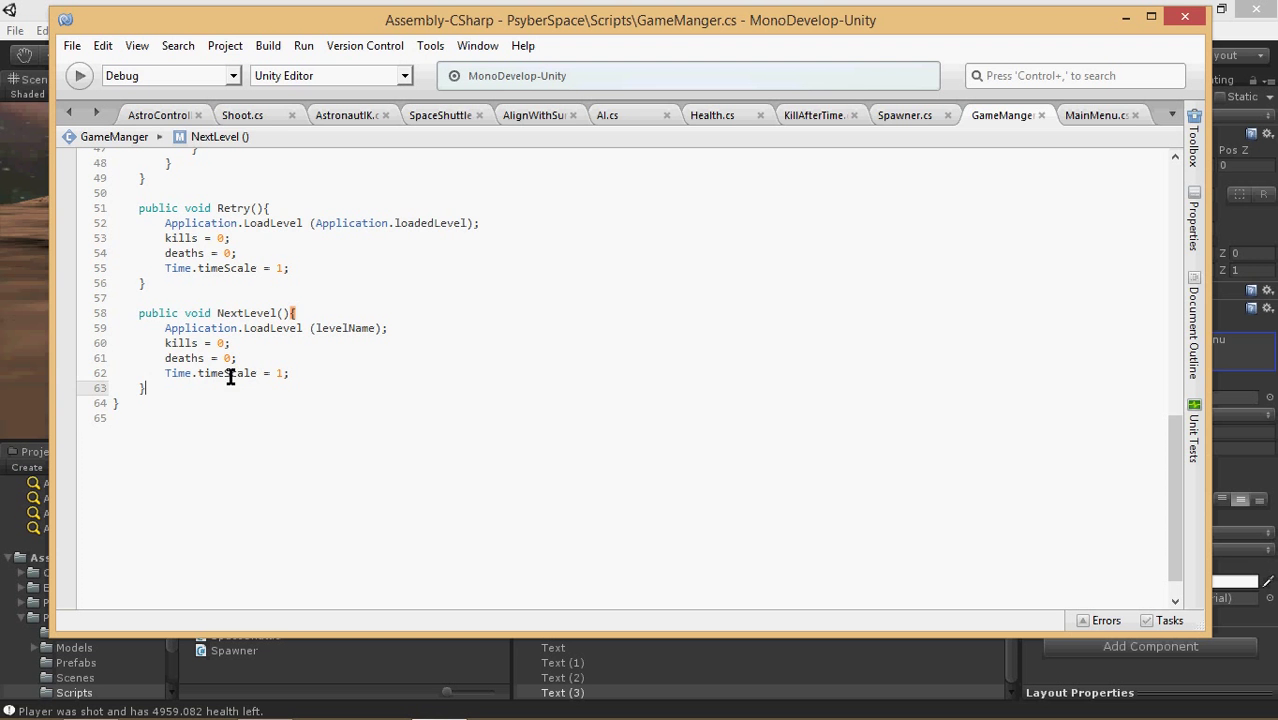
key("Return")
type("pub")
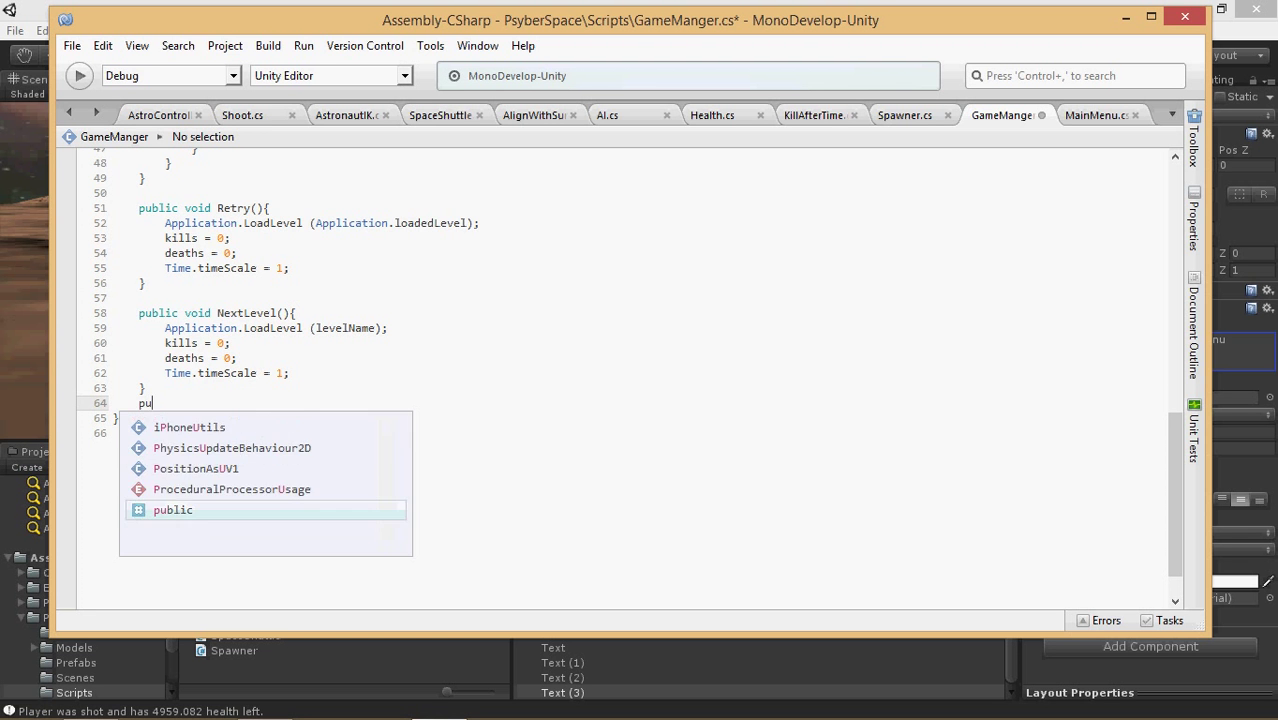
key("BackSpace")
key("BackSpace")
key("BackSpace")
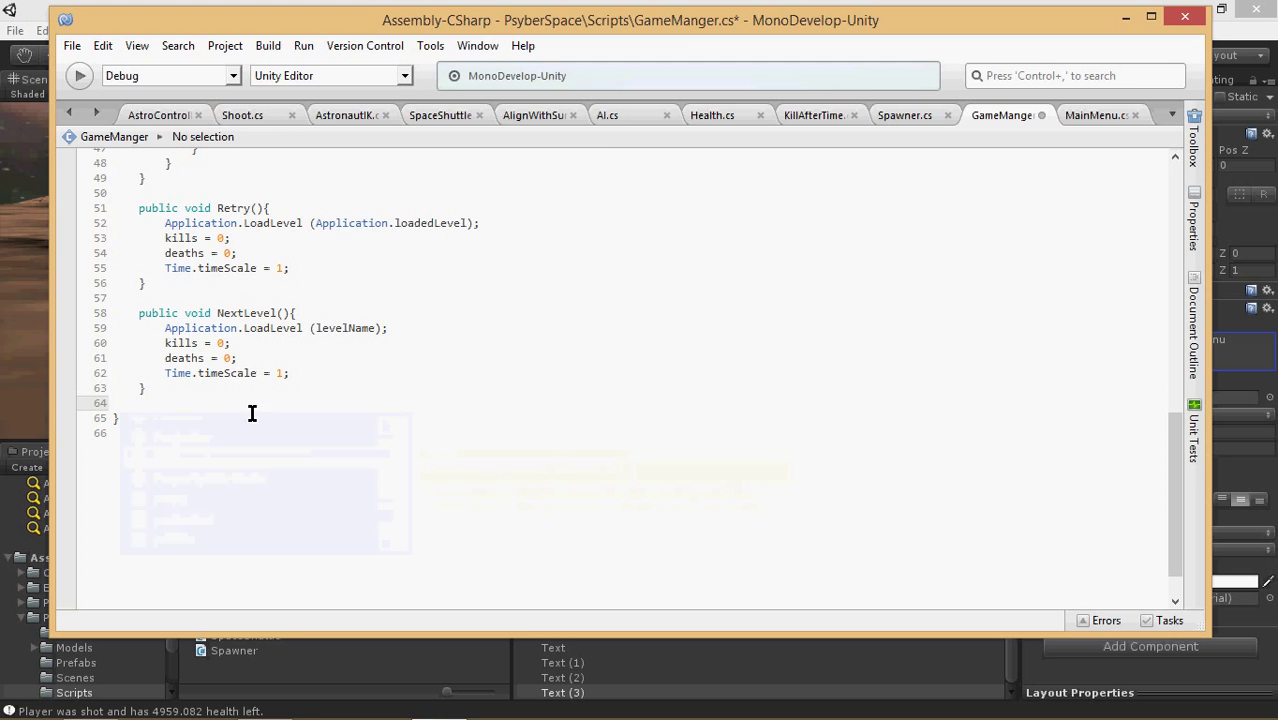
Switch back to Unity and inspect the components of the EventSystem object.
left_click_drag(385, 20, 383, 392)
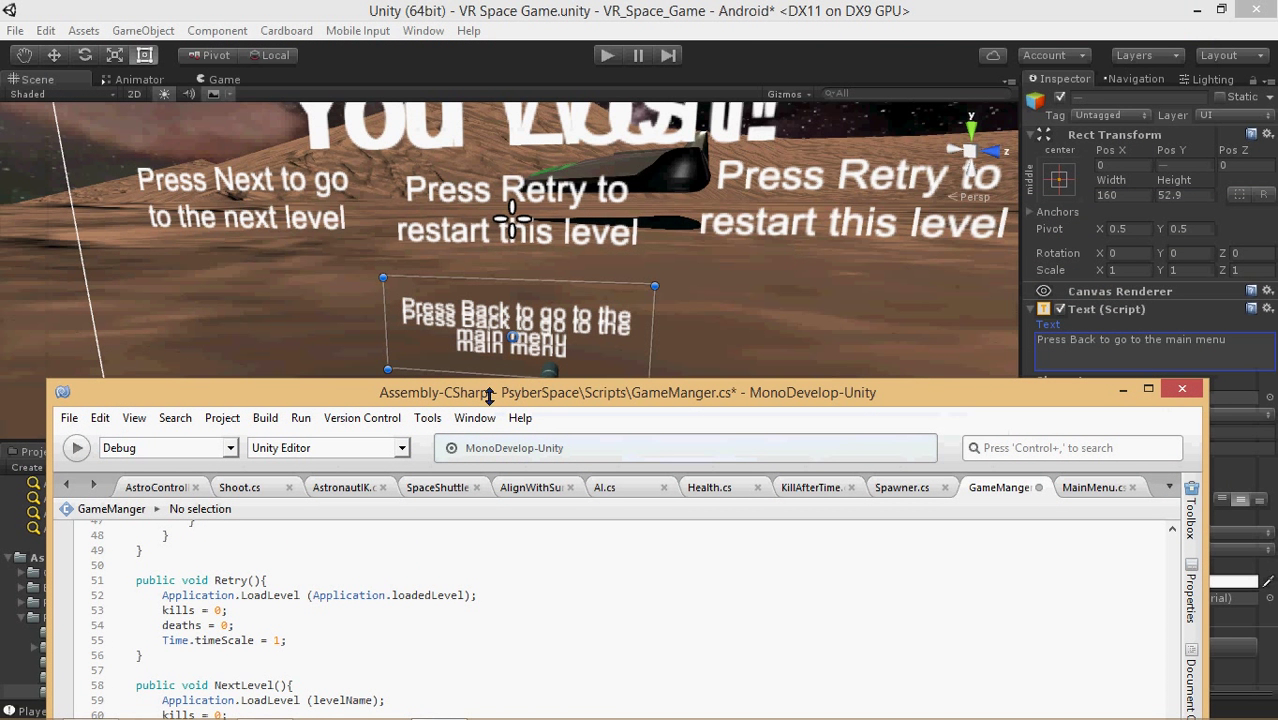
left_click_drag(482, 394, 483, 43)
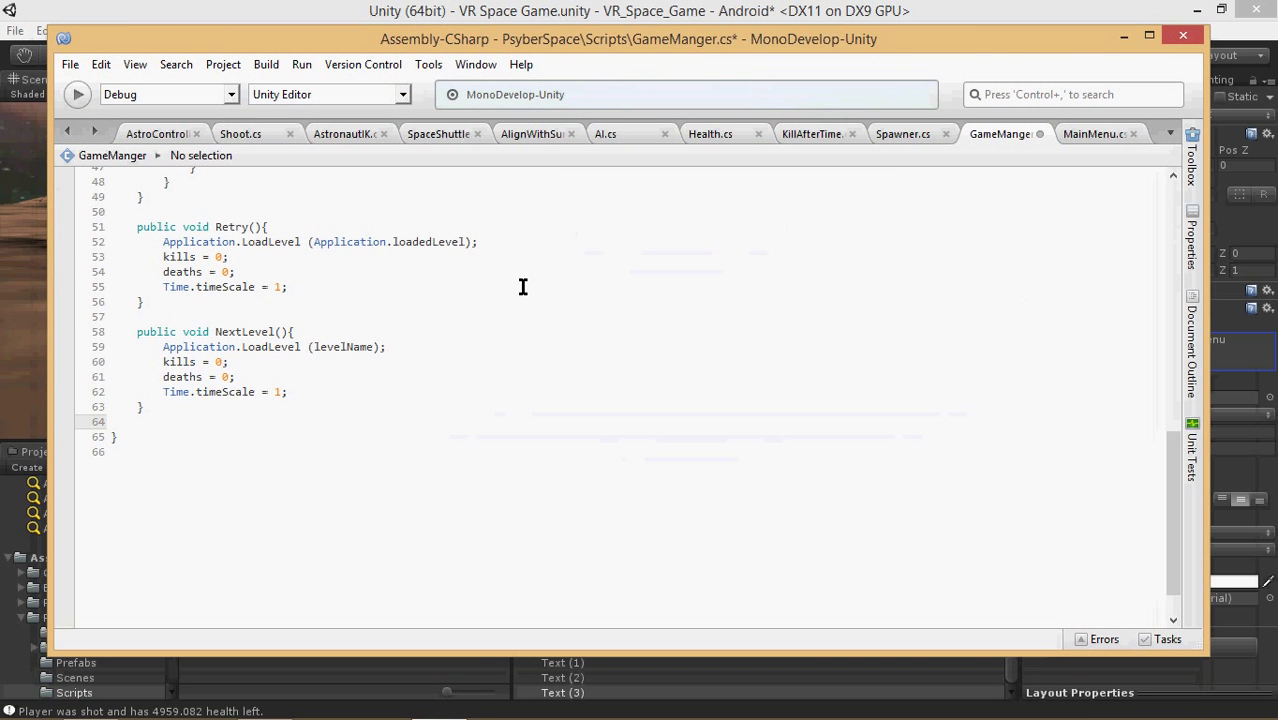
left_click_drag(994, 43, 916, 94)
left_click(916, 40)
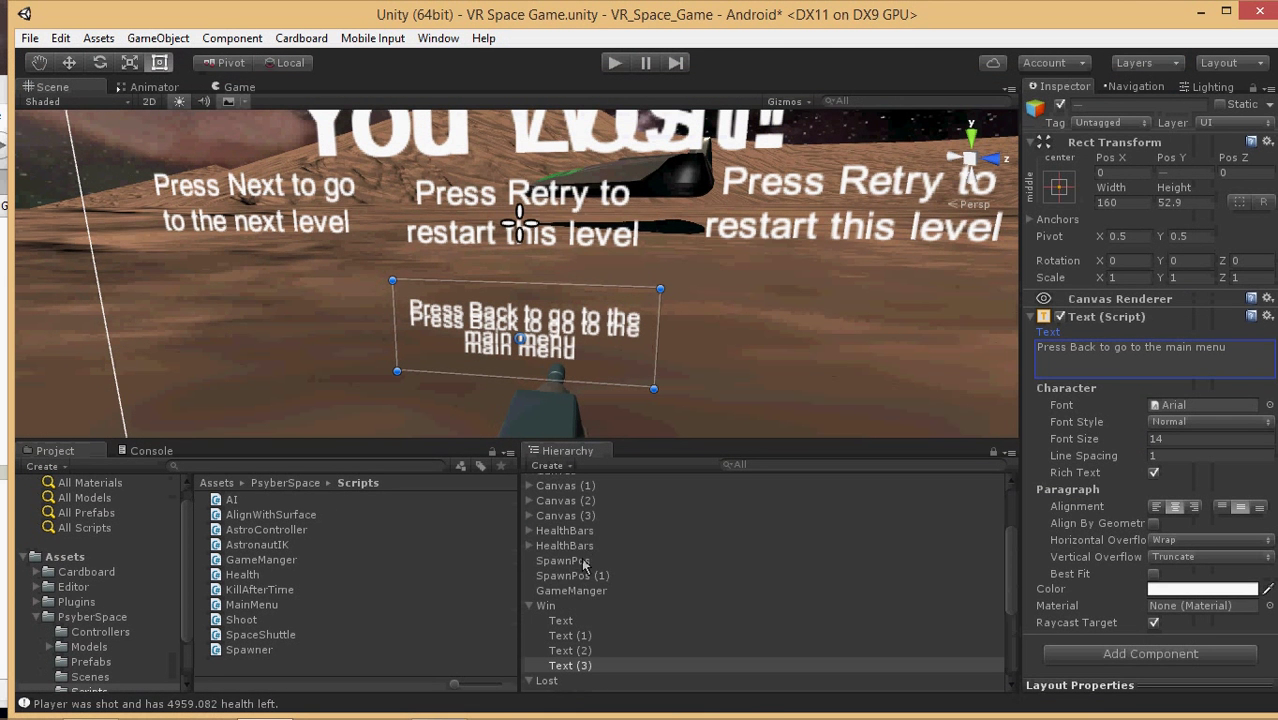
scroll(584, 565, "up", 3)
left_click(572, 545)
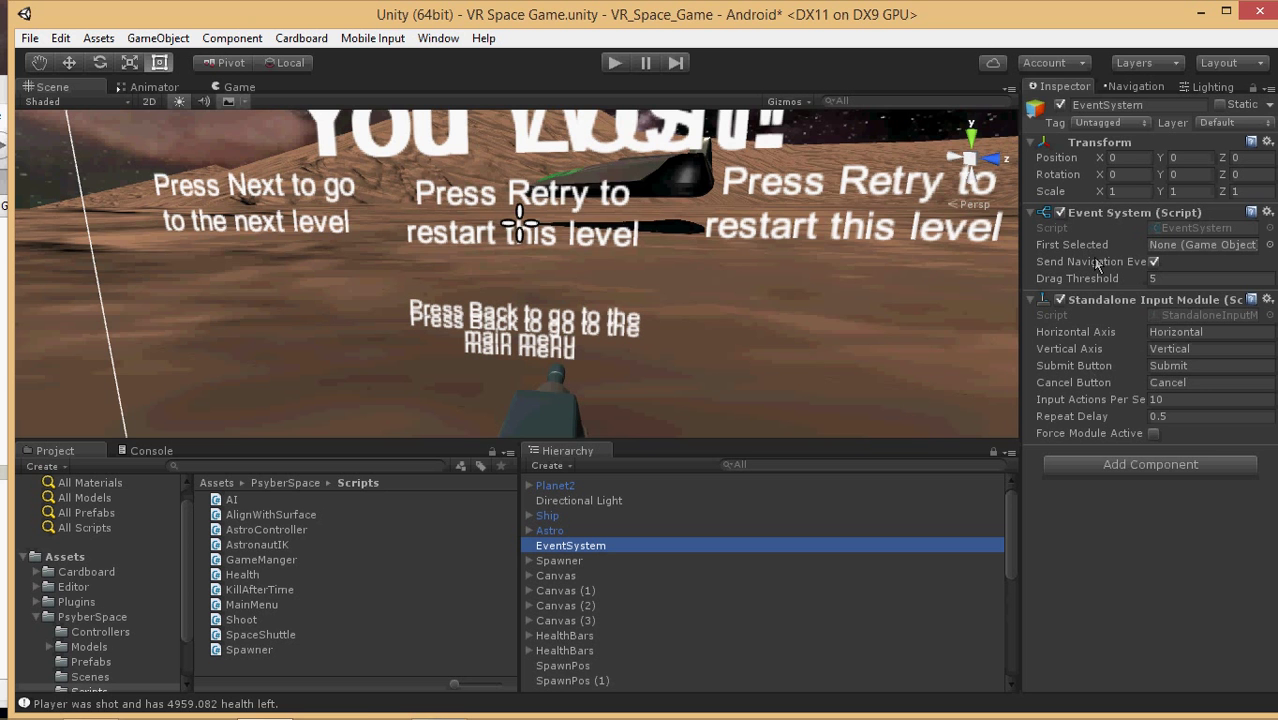
Return to the GameManger script in MonoDevelop and add an empty void MainMenu() method below NextLevel.
left_click(440, 702)
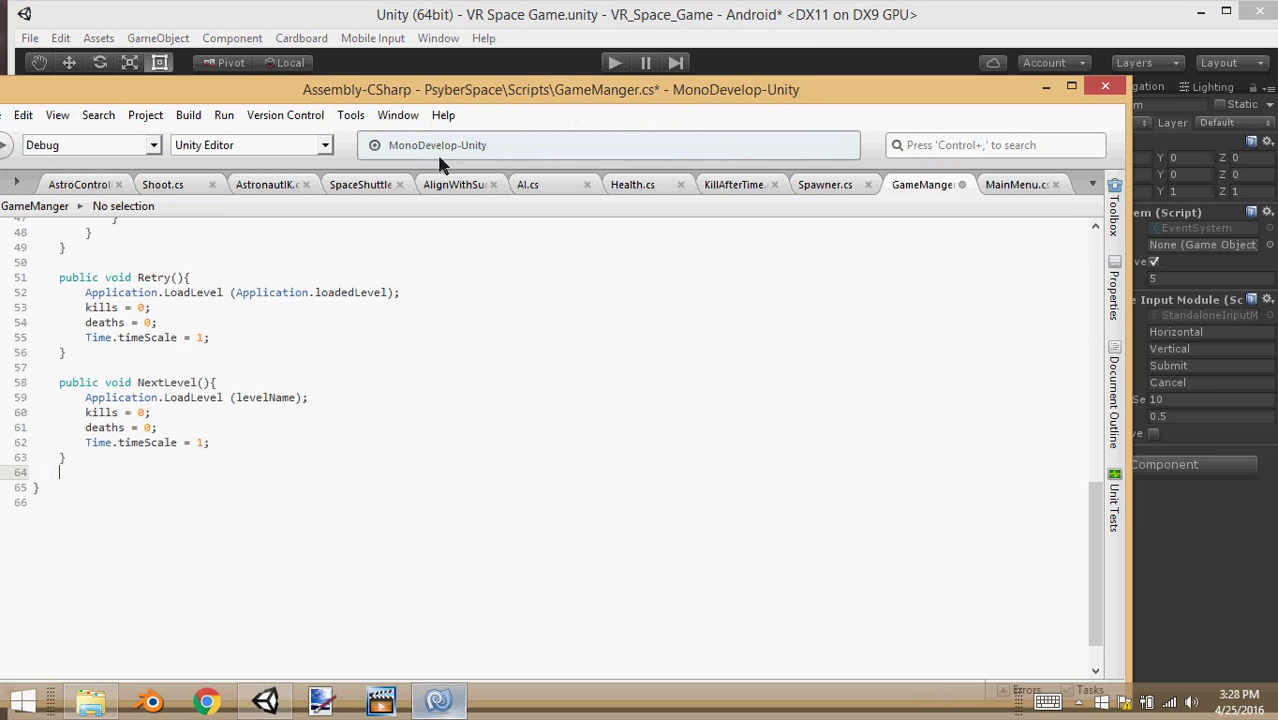
left_click_drag(510, 92, 525, 55)
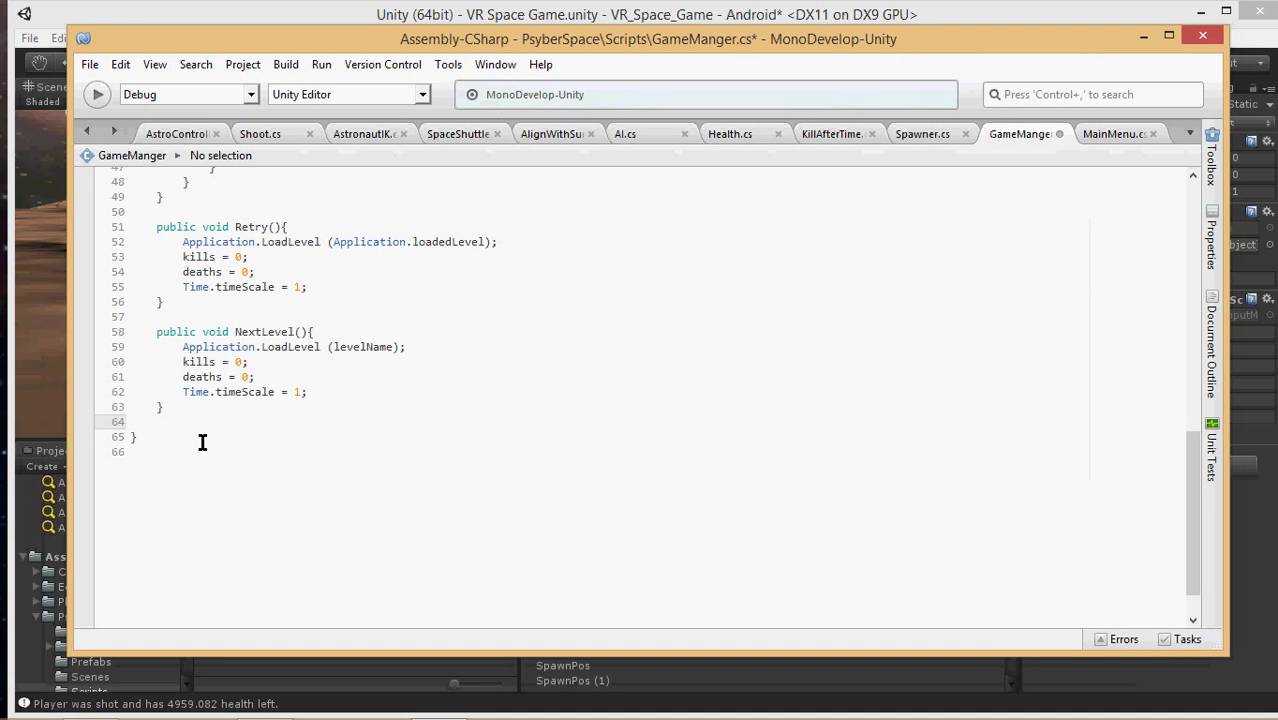
type("void MainMenu(){}")
key("Return")
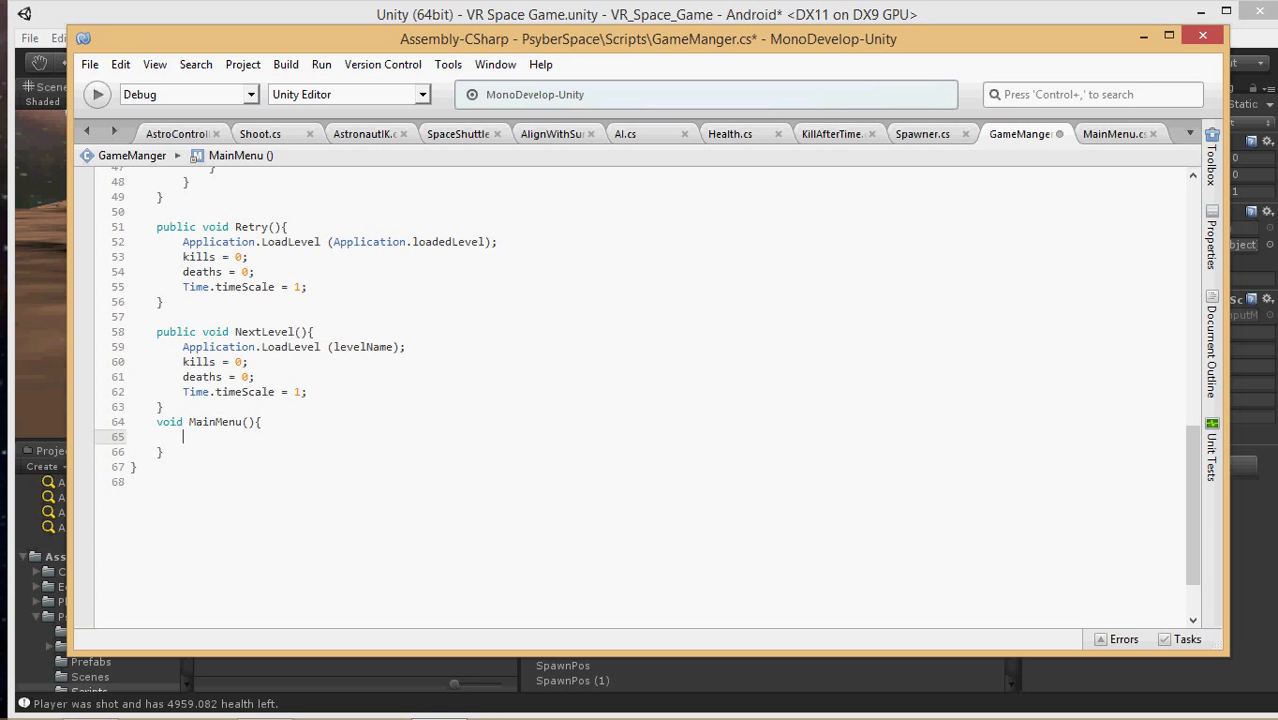
Copy the using UnityEngine.SceneManagement; line from MainMenu.cs and paste it below the using UnityEngine.UI; line in GameManger.cs.
scroll(440, 215, "up", 12)
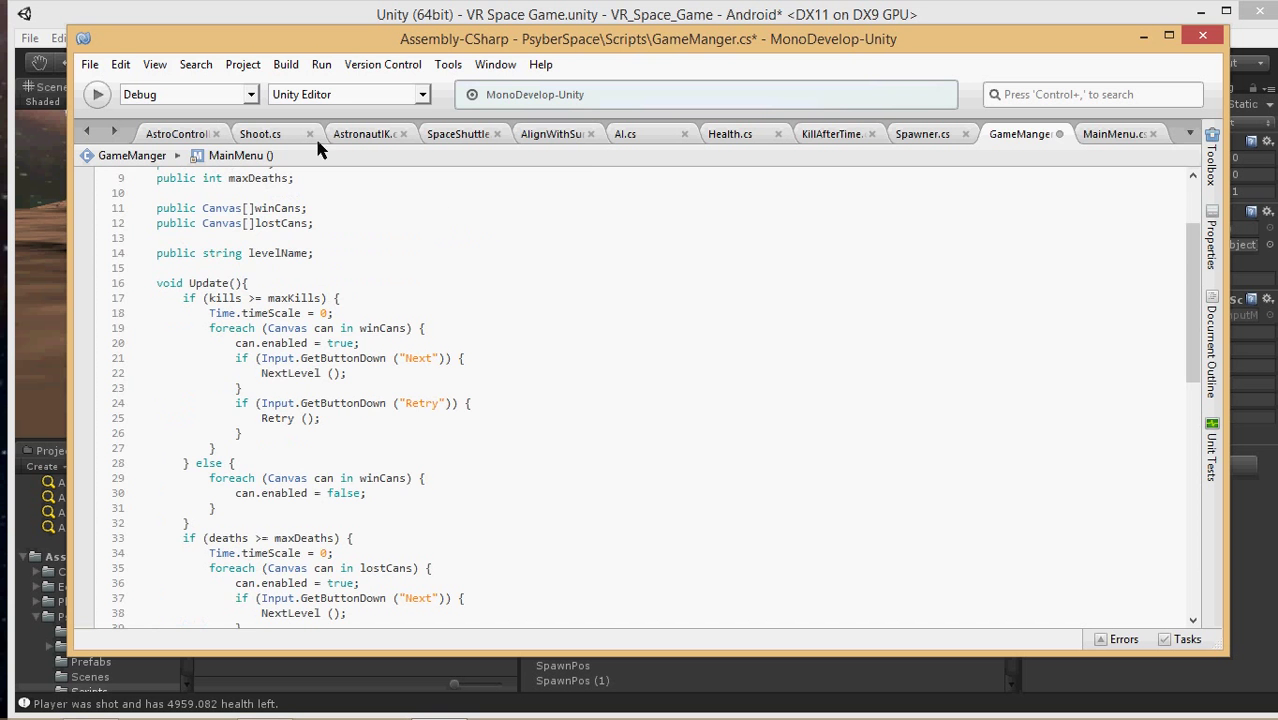
left_click(1095, 134)
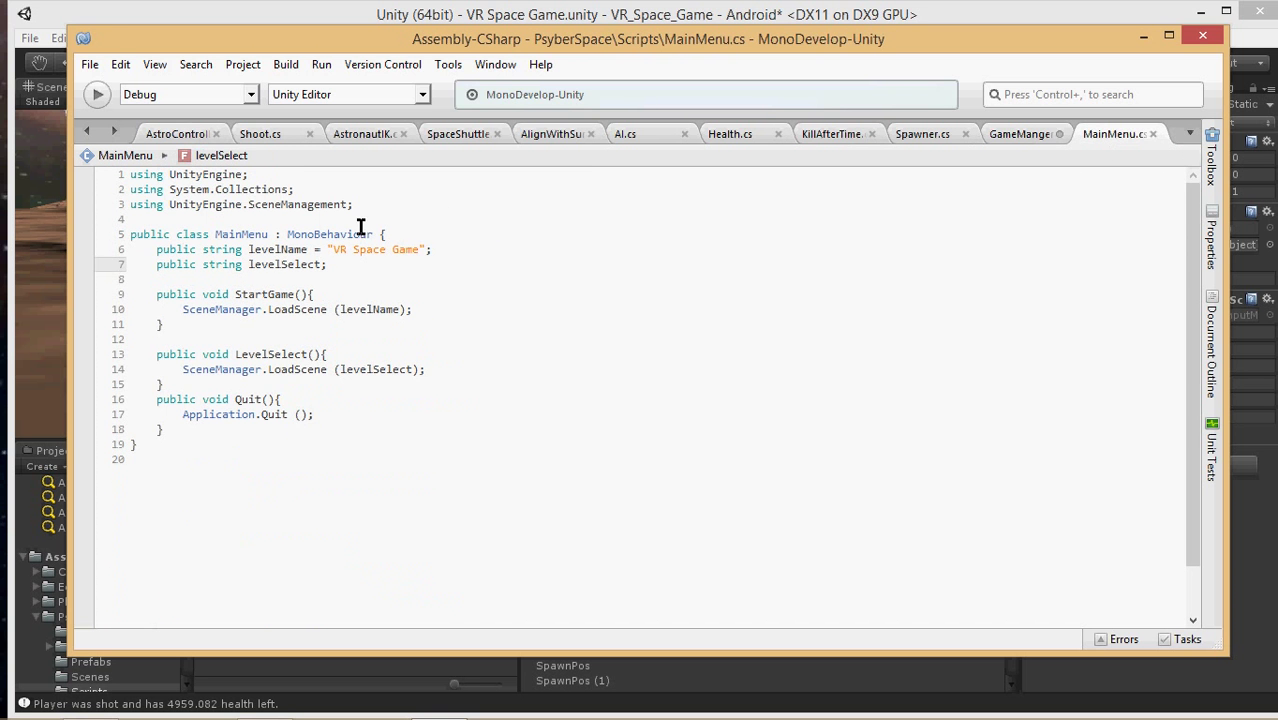
left_click_drag(375, 191, 376, 209)
key("ctrl+c")
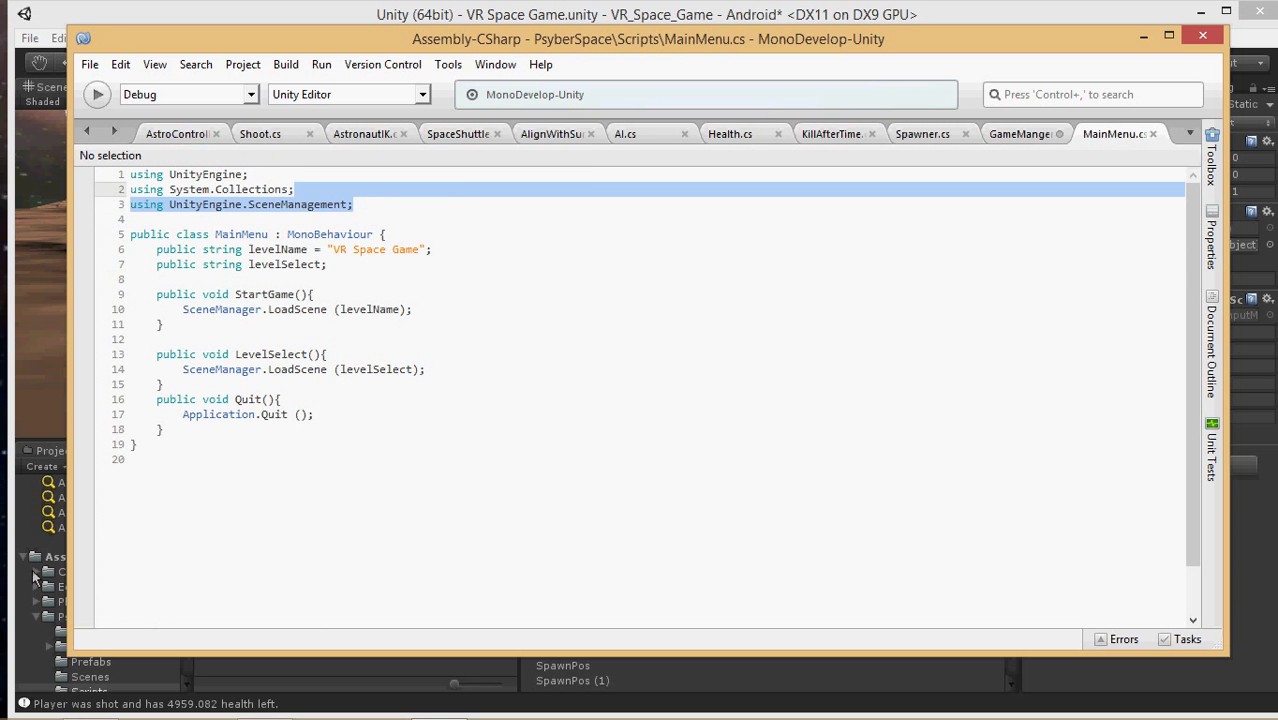
left_click(1003, 140)
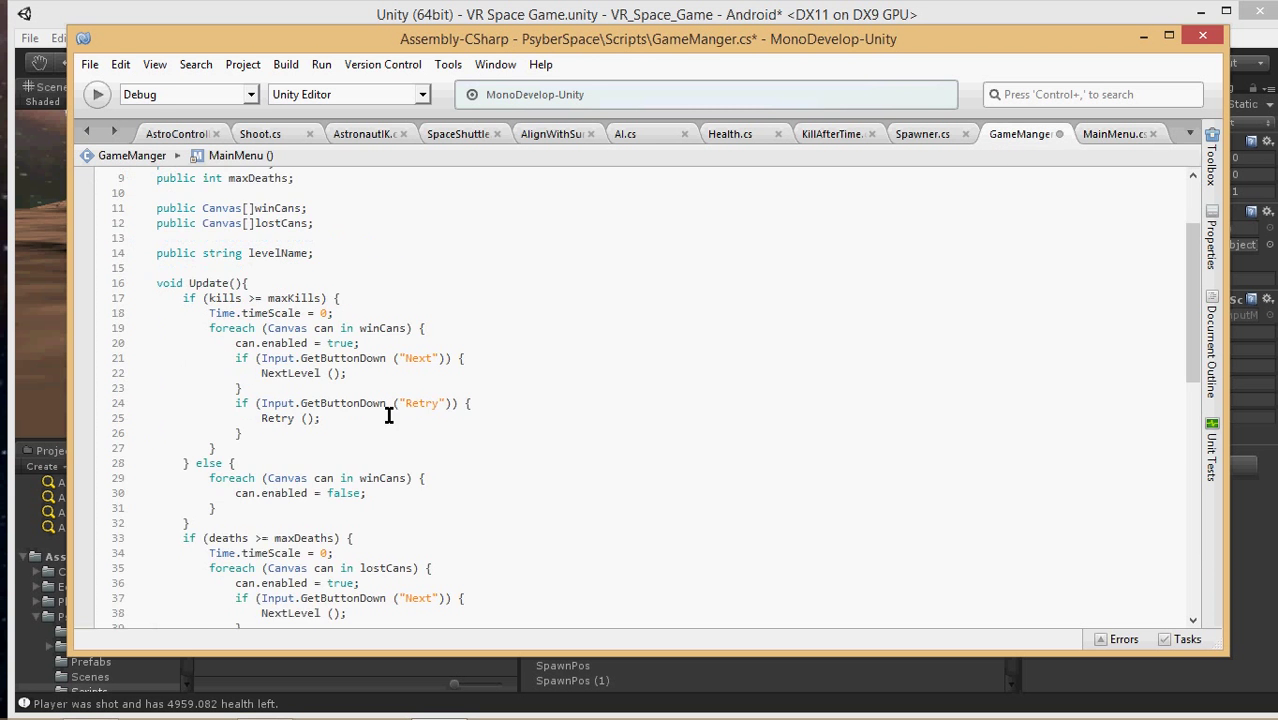
scroll(389, 416, "down", 10)
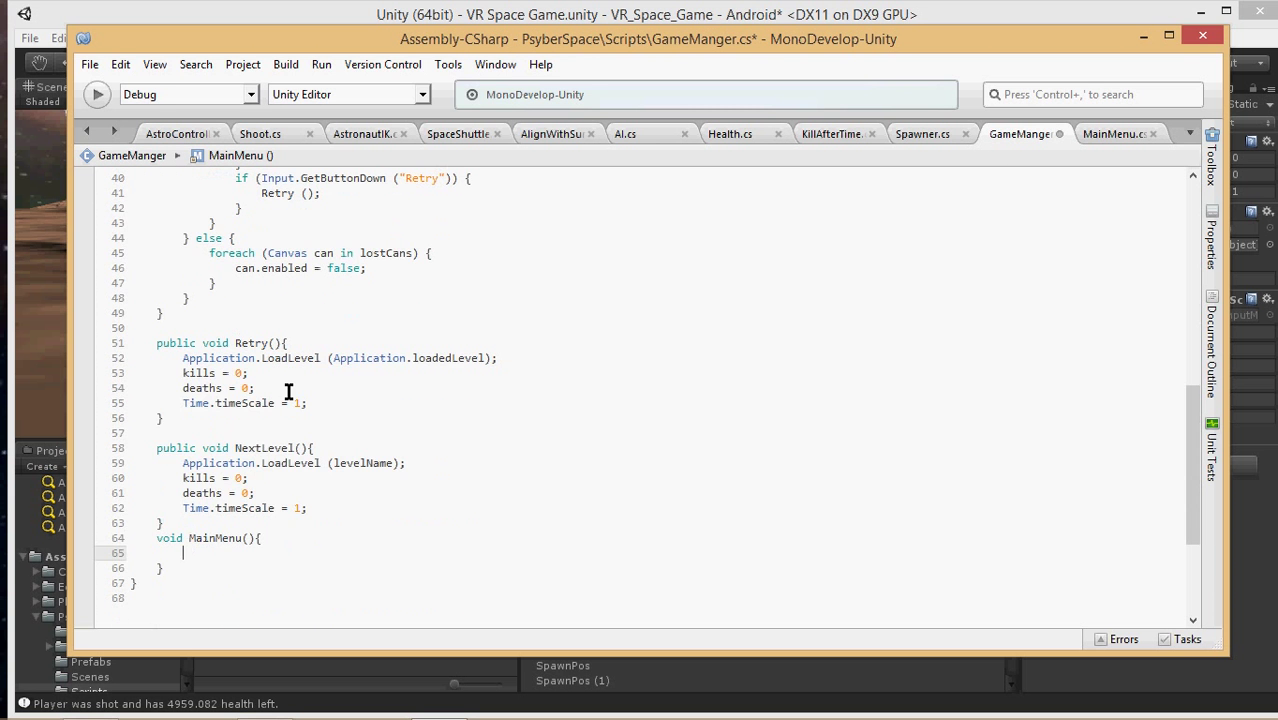
scroll(288, 390, "up", 13)
left_click(294, 210)
key("Return")
key("ctrl+v")
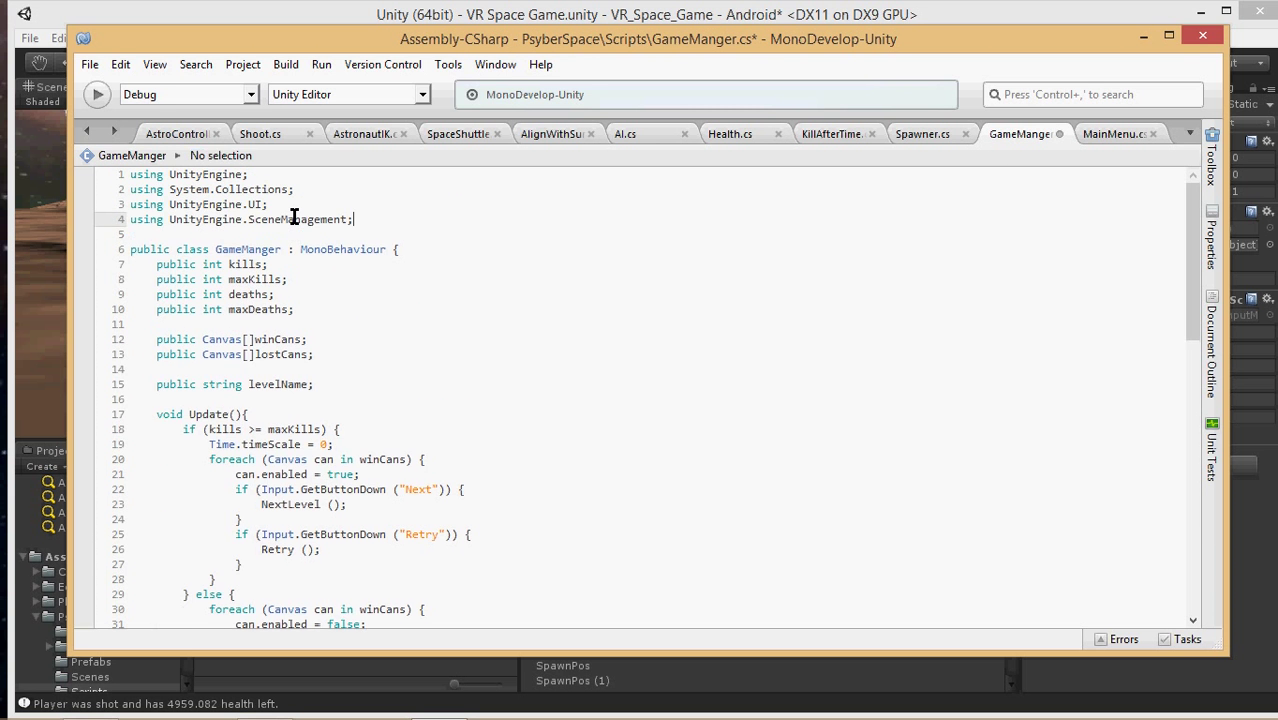
In the Retry method, replace the Application.LoadLevel line with the start of a SceneManager. call.
scroll(485, 282, "down", 13)
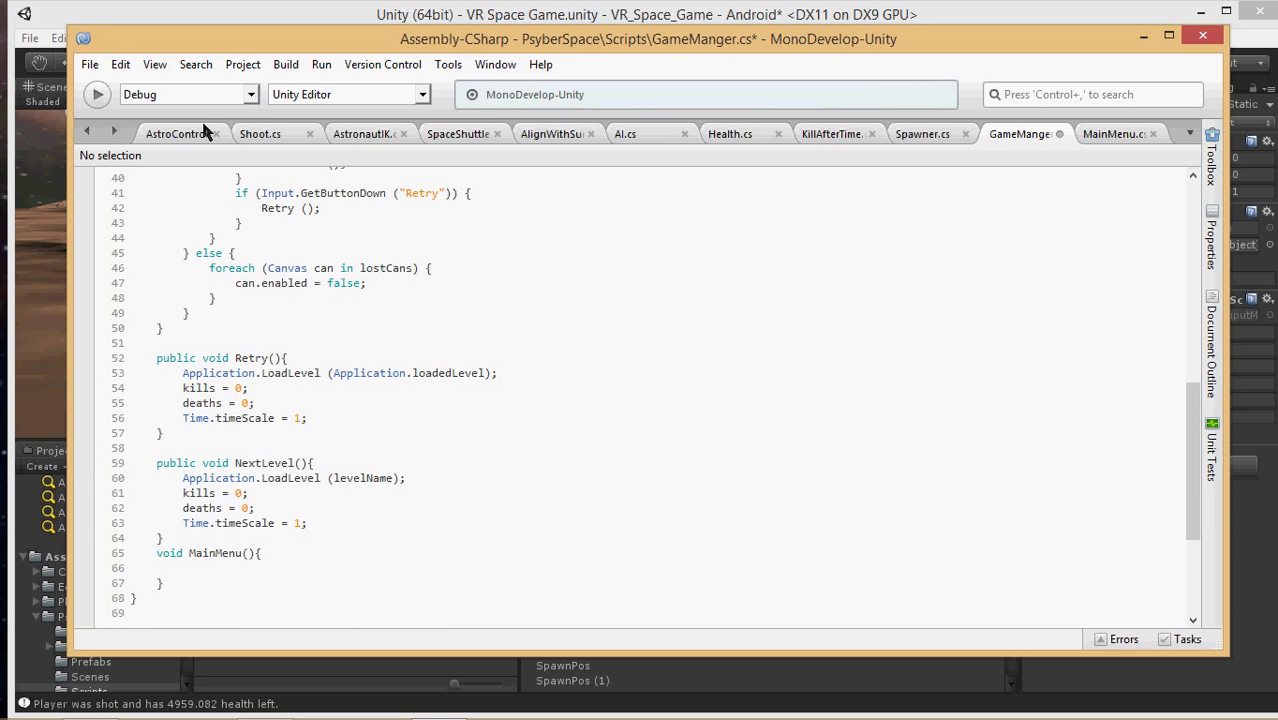
left_click(528, 374)
key("shift+Up")
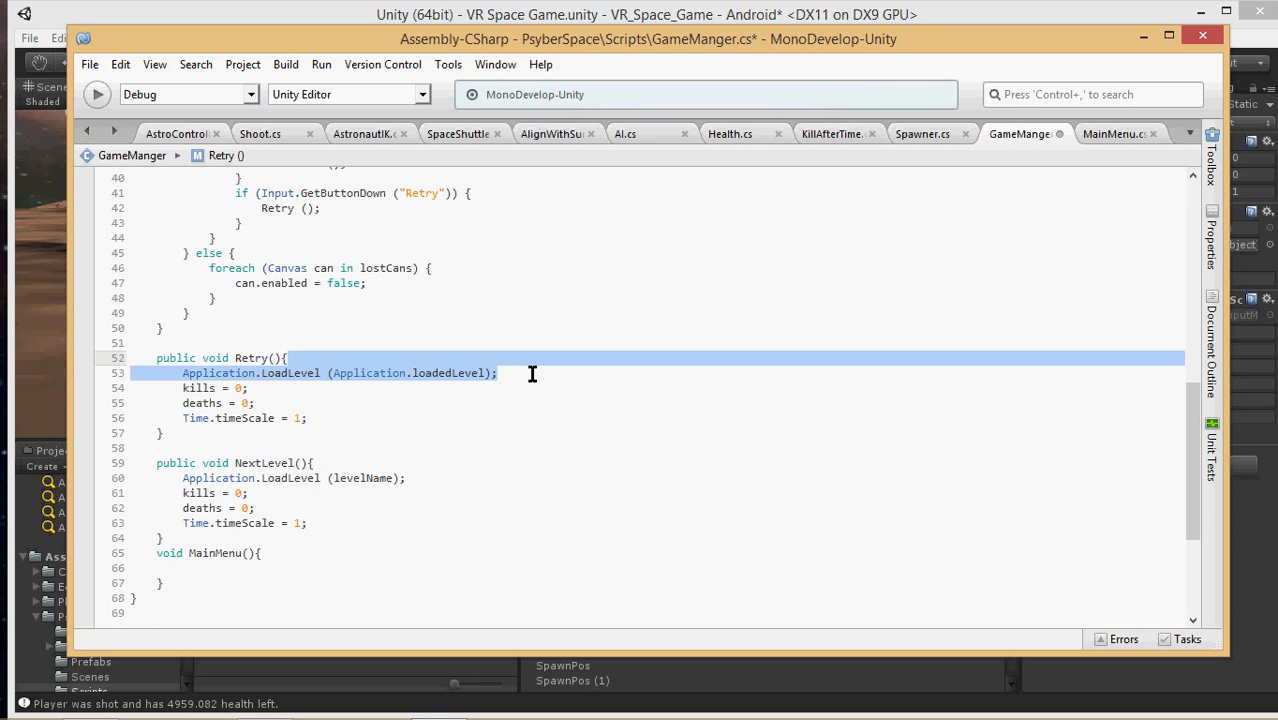
key("BackSpace")
key("Return")
type("A")
key("BackSpace")
type("Sce")
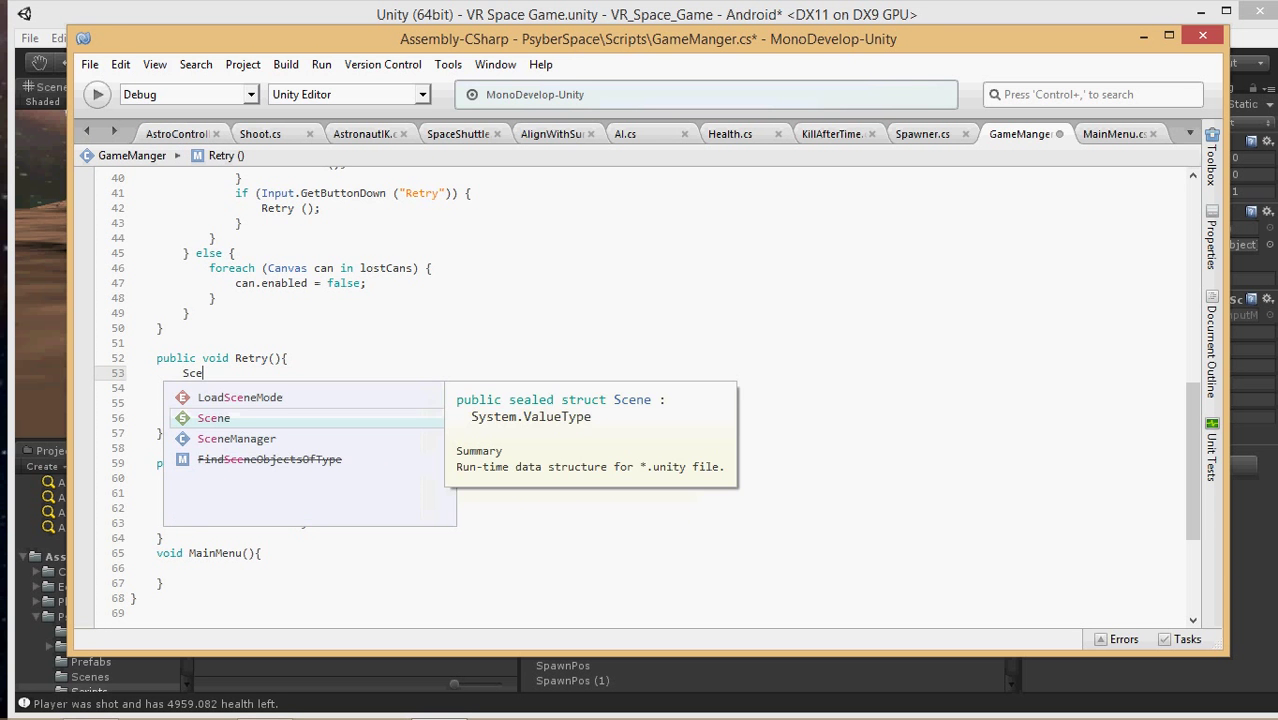
key("Down")
type(".")
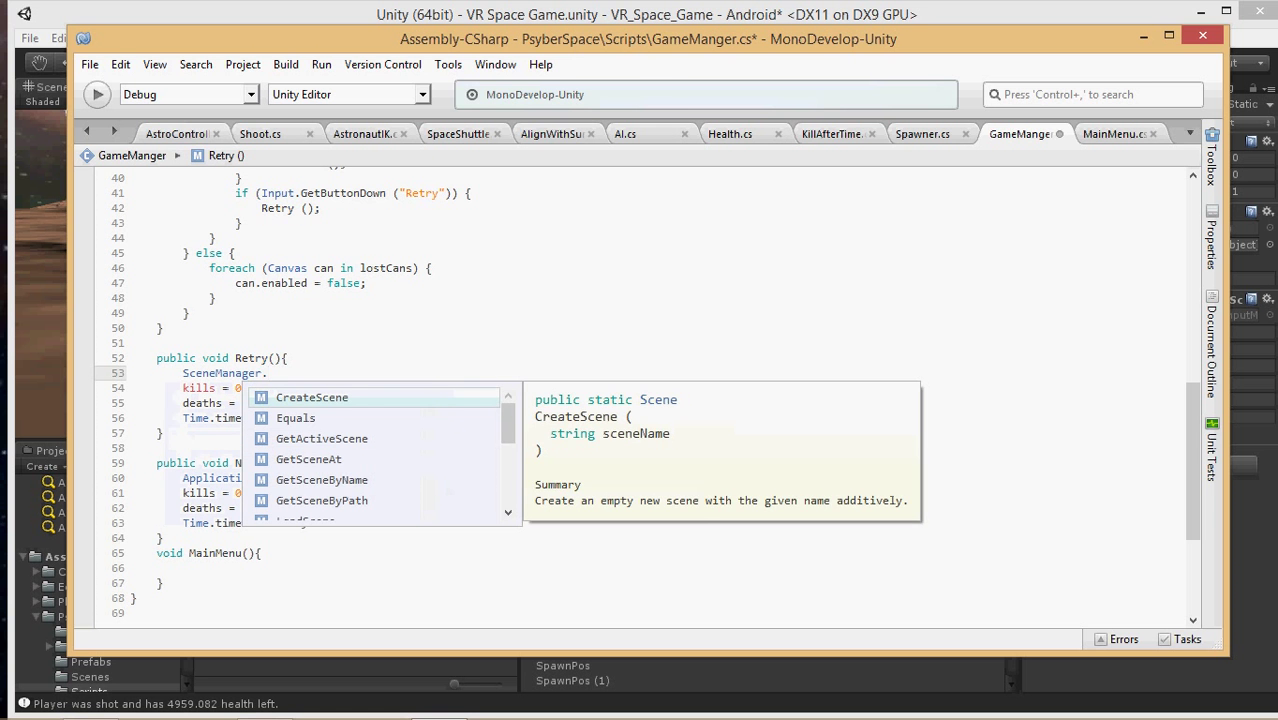
scroll(435, 428, "down", 3)
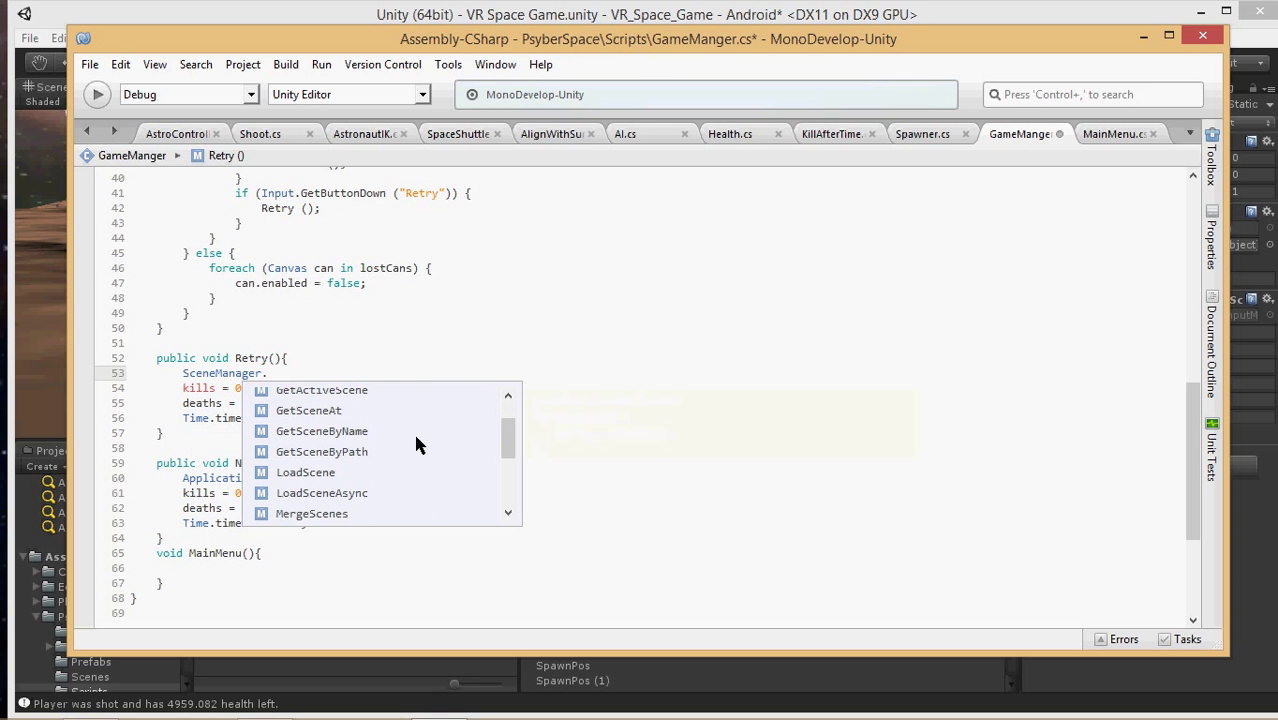
scroll(338, 430, "down", 4)
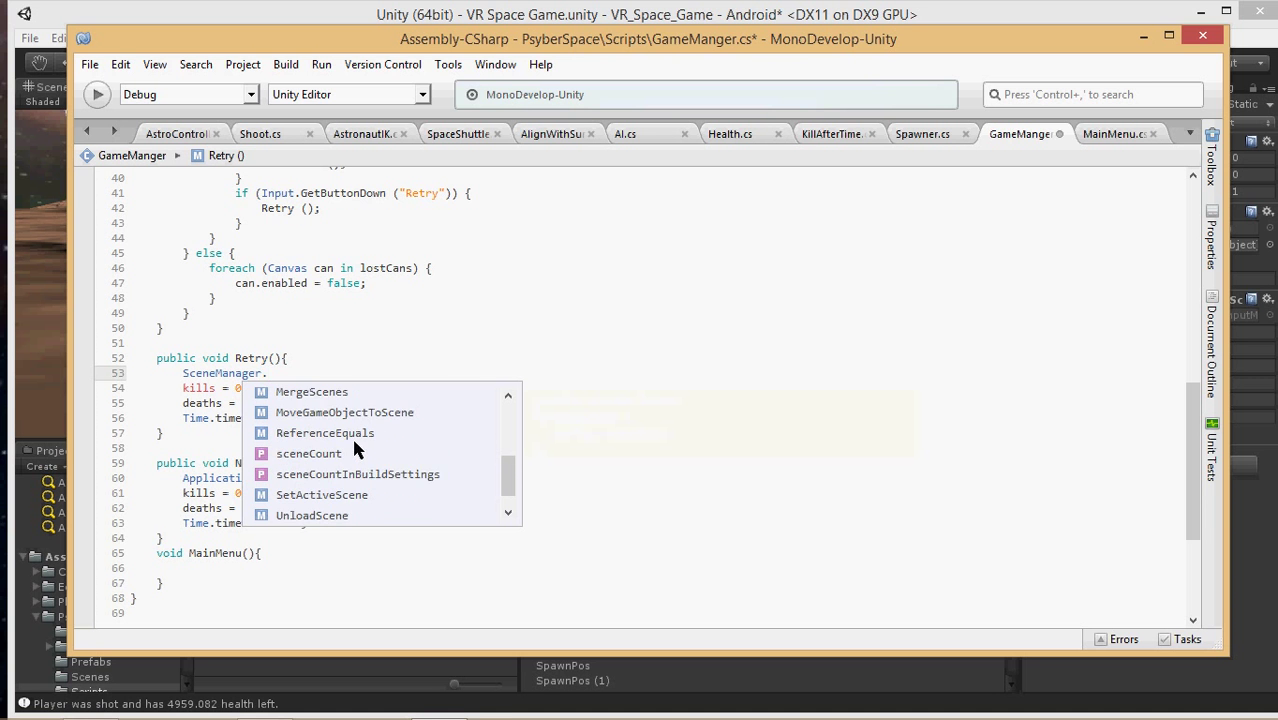
scroll(352, 437, "down", 1)
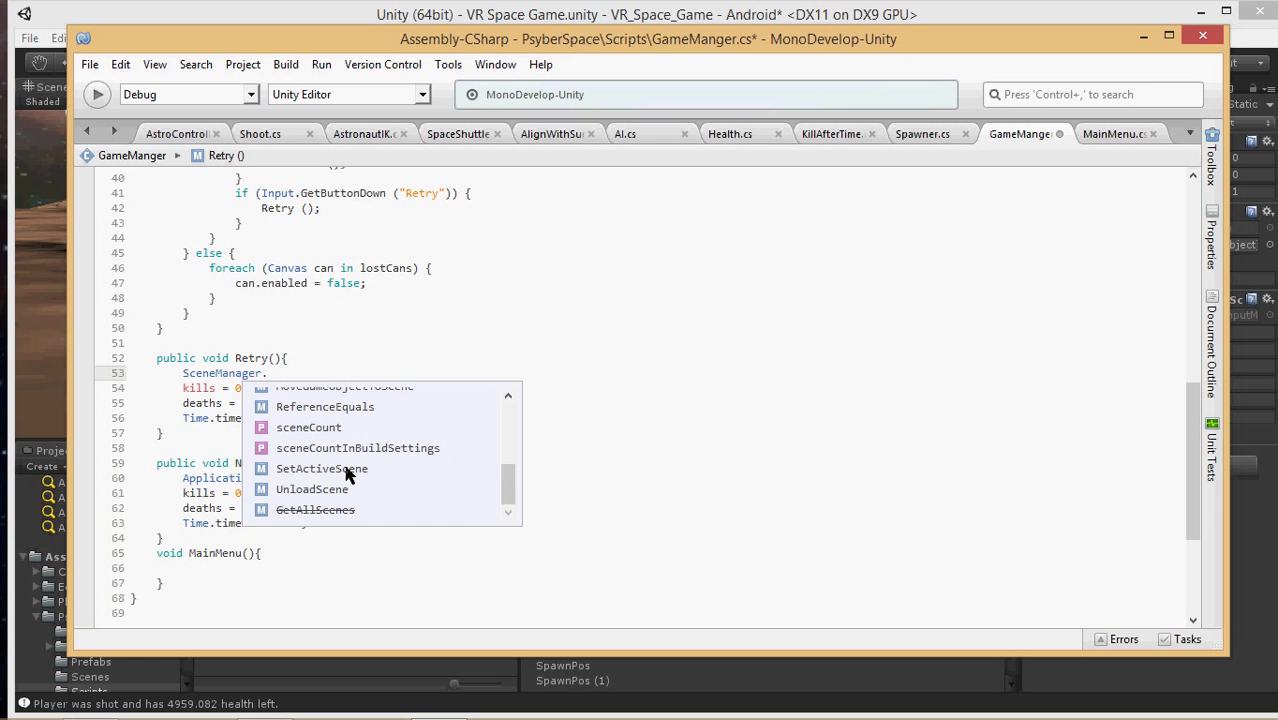
double_click(348, 470)
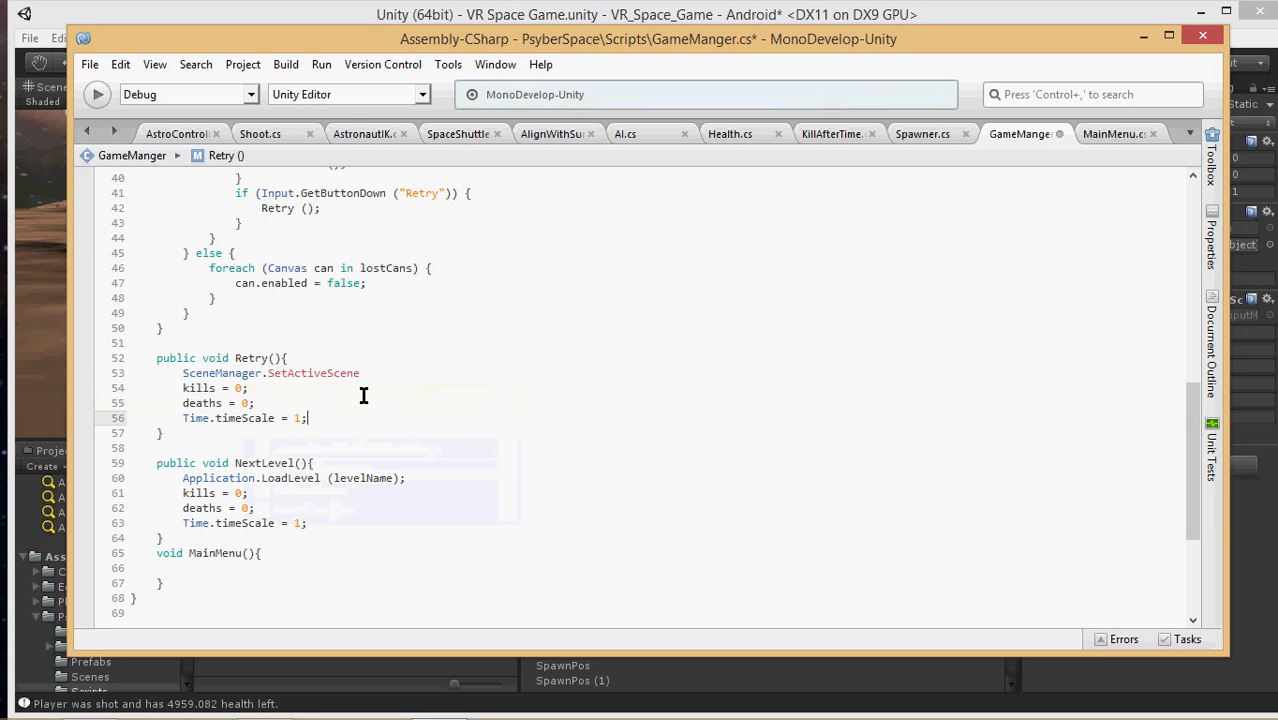
double_click(288, 379)
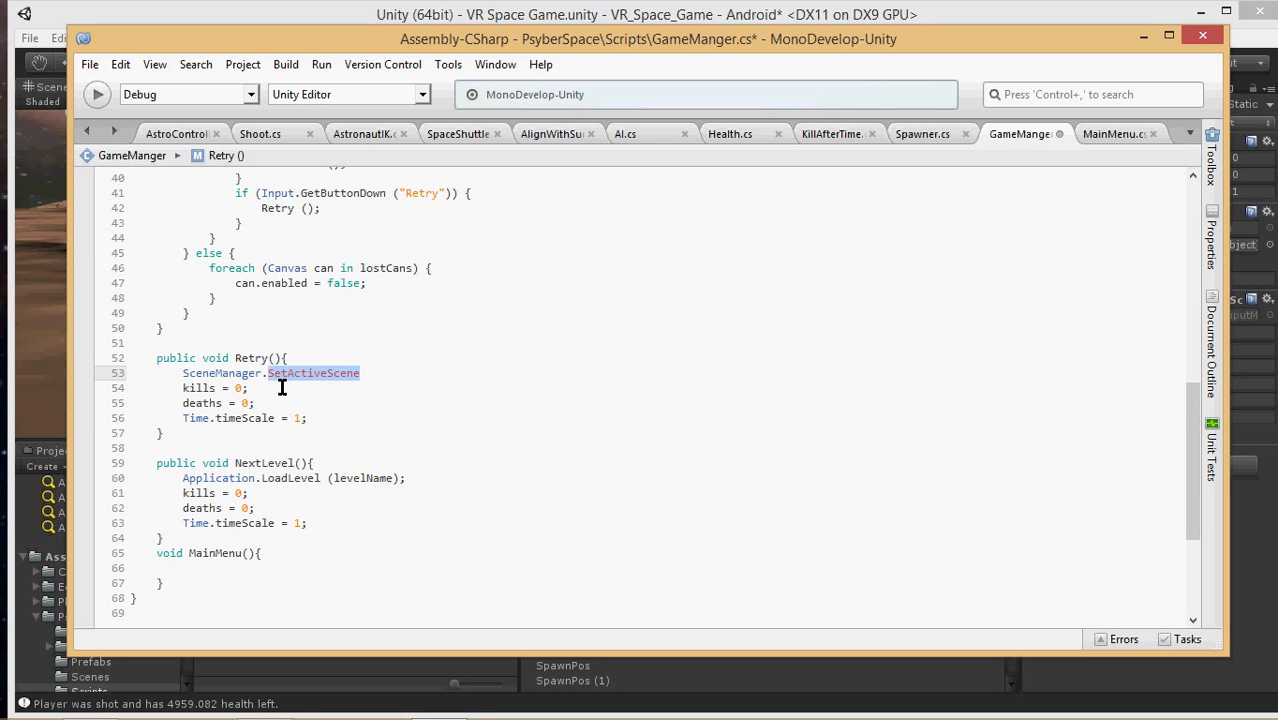
key("BackSpace")
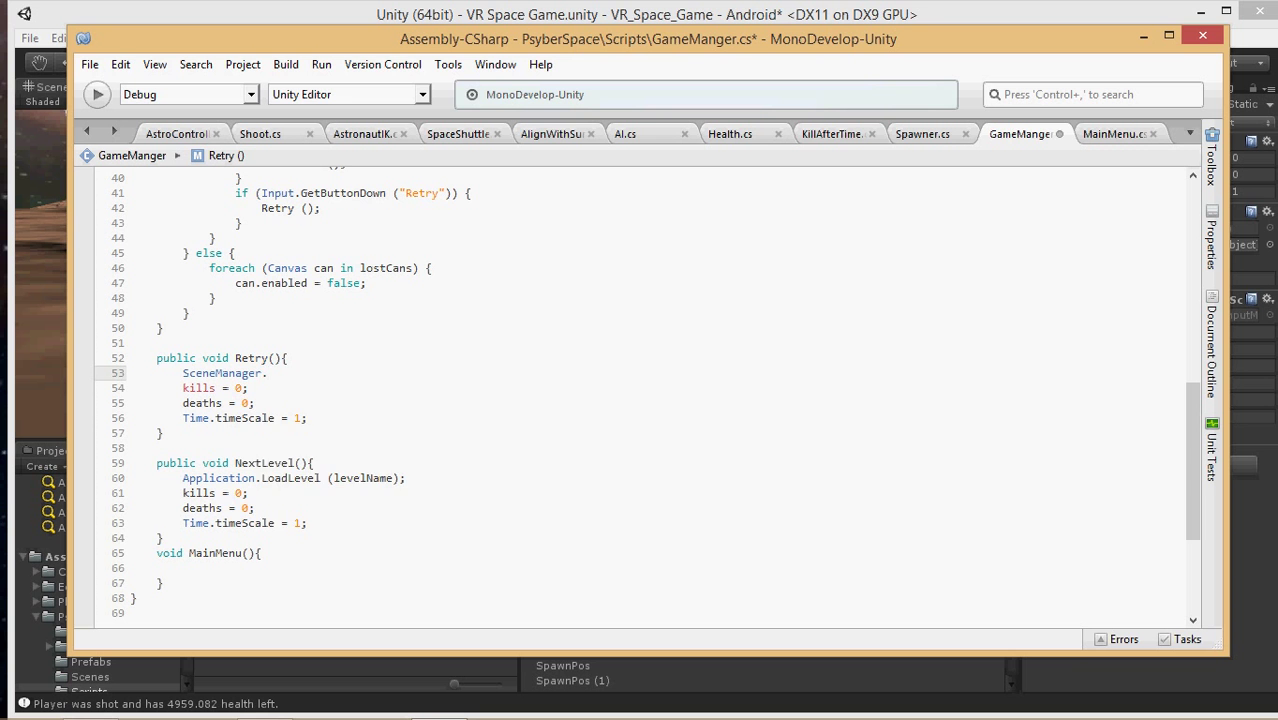
Complete the Retry method's scene call as SceneManager.LoadScene ("VR Space Game");.
type("LoadScene (")
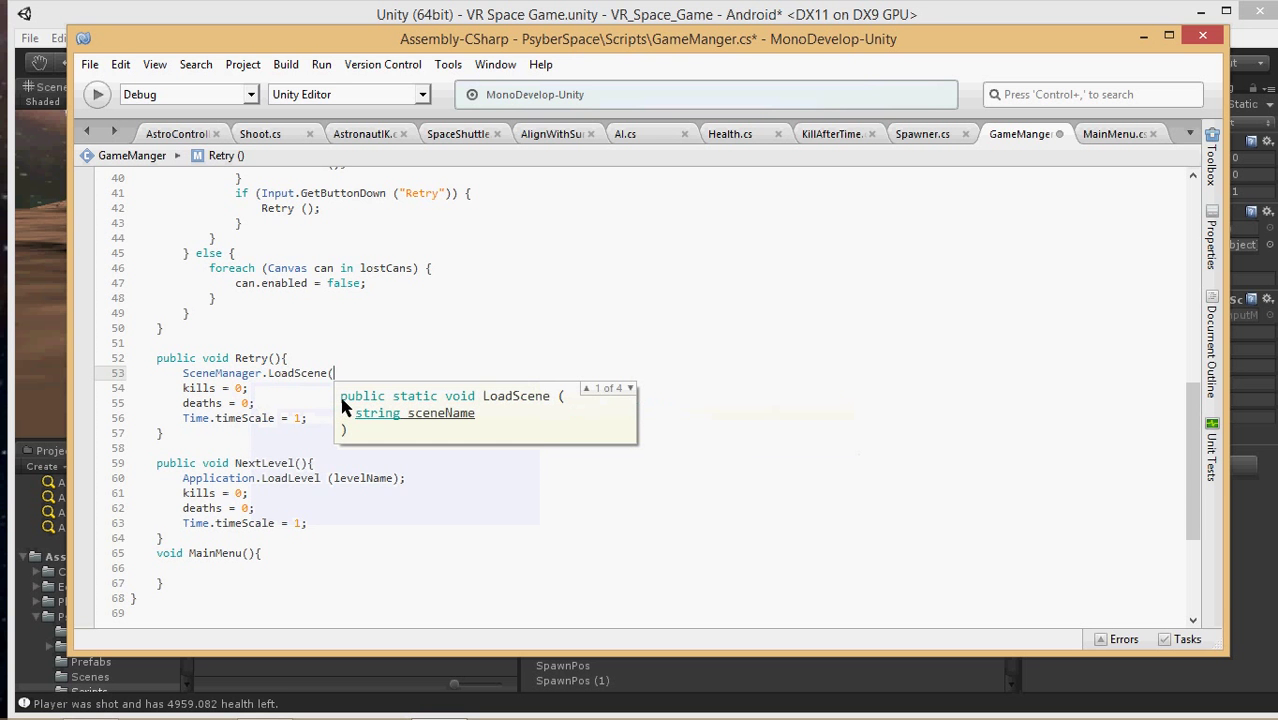
type("\"VR_Space Game\");")
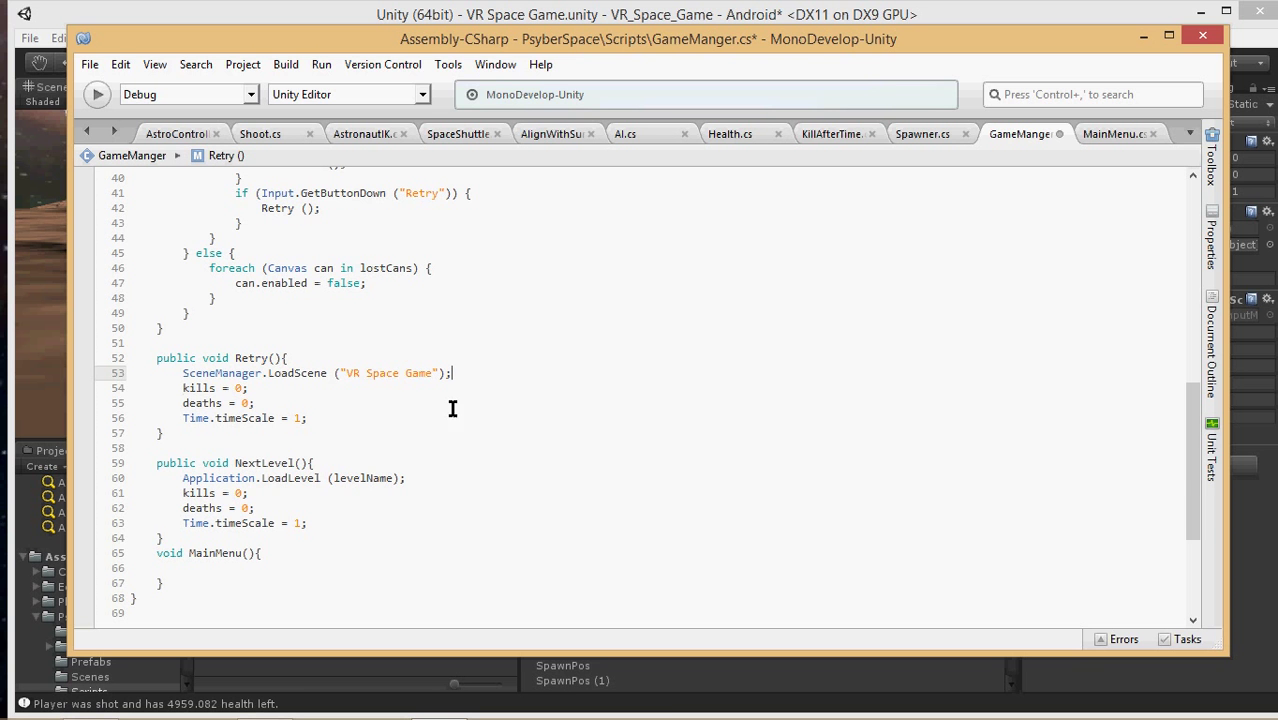
Replace the Application.LoadLevel line in NextLevel with a copy of Retry's LoadScene line, using levelName as its argument.
key("shift+Up")
key("ctrl+c")
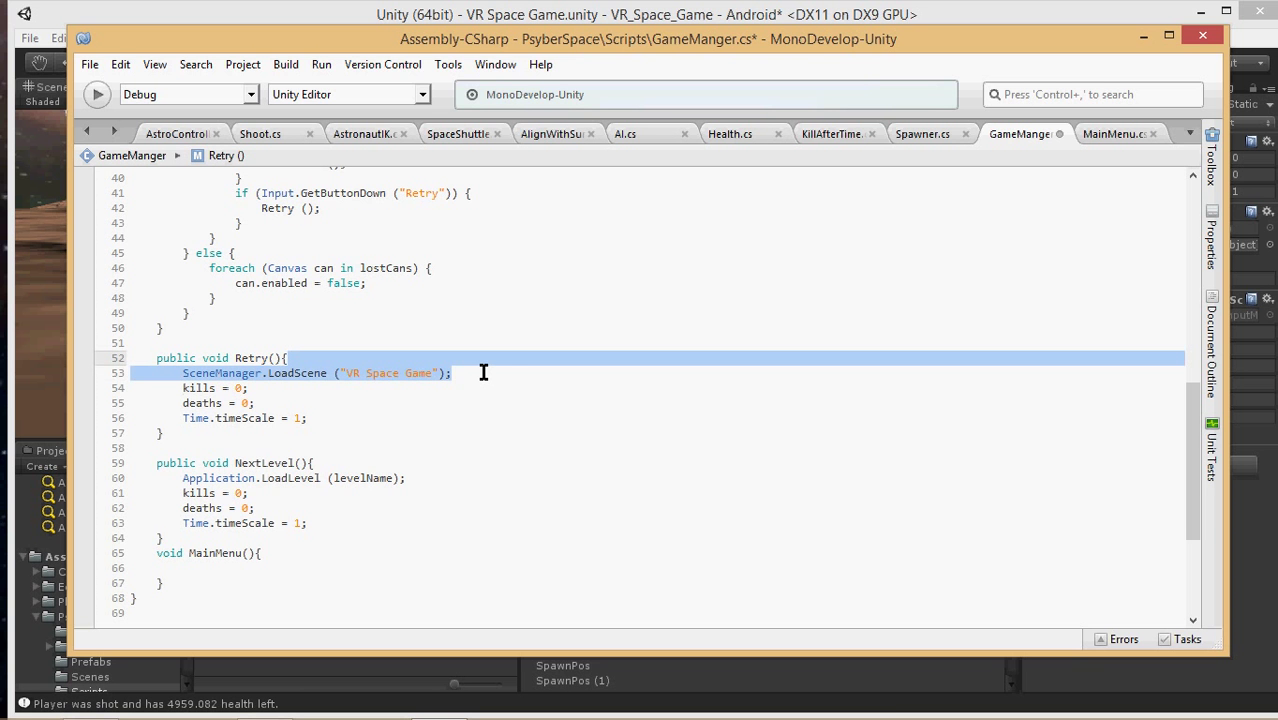
left_click(446, 478)
key("shift+Up")
key("ctrl+v")
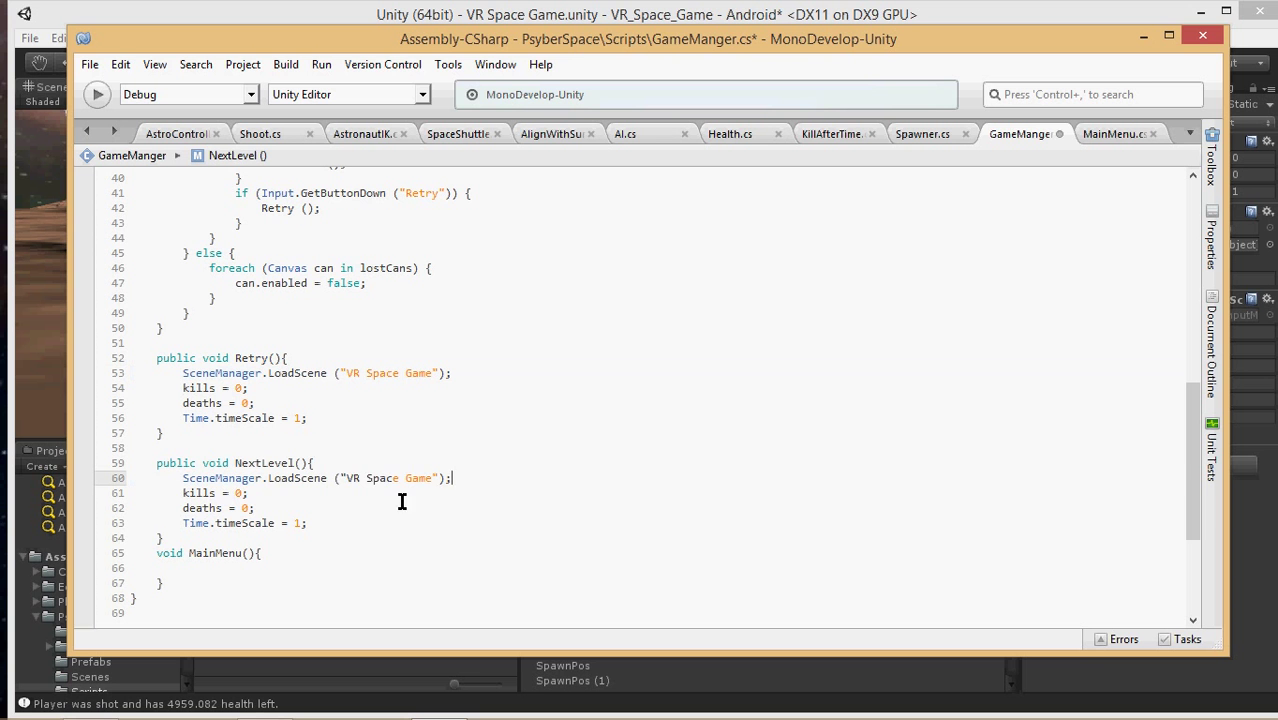
left_click_drag(438, 486, 342, 488)
type("levelName")
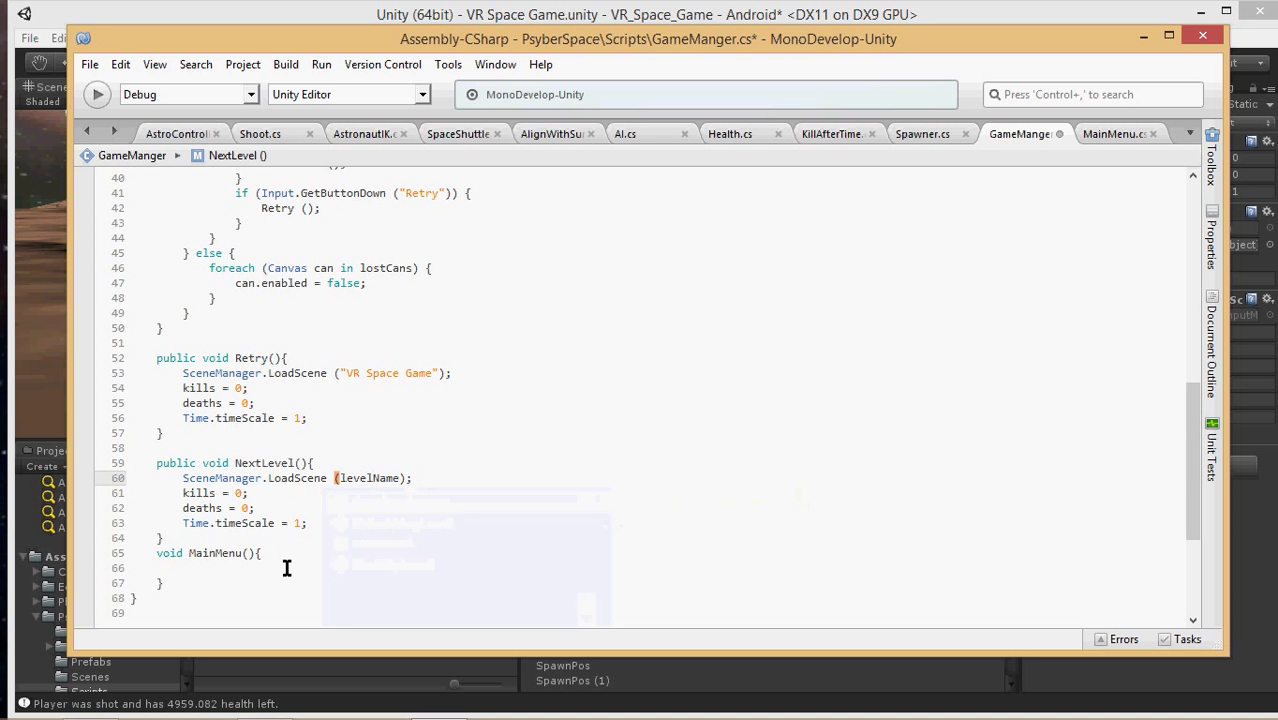
Paste the LoadScene line into the MainMenu method, change its scene name to "MainMenu", and save the script.
left_click_drag(284, 556, 296, 571)
key("ctrl+v")
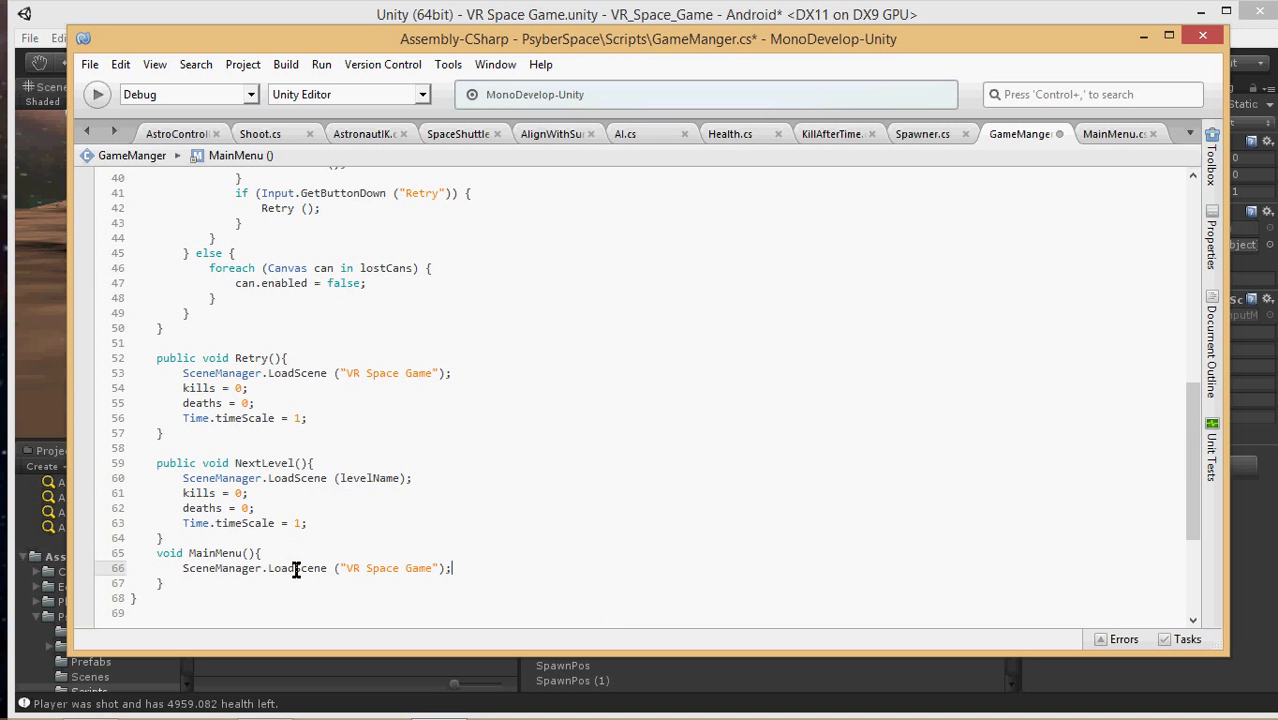
left_click_drag(441, 572, 348, 574)
type("MainMenu")
key("ctrl+s")
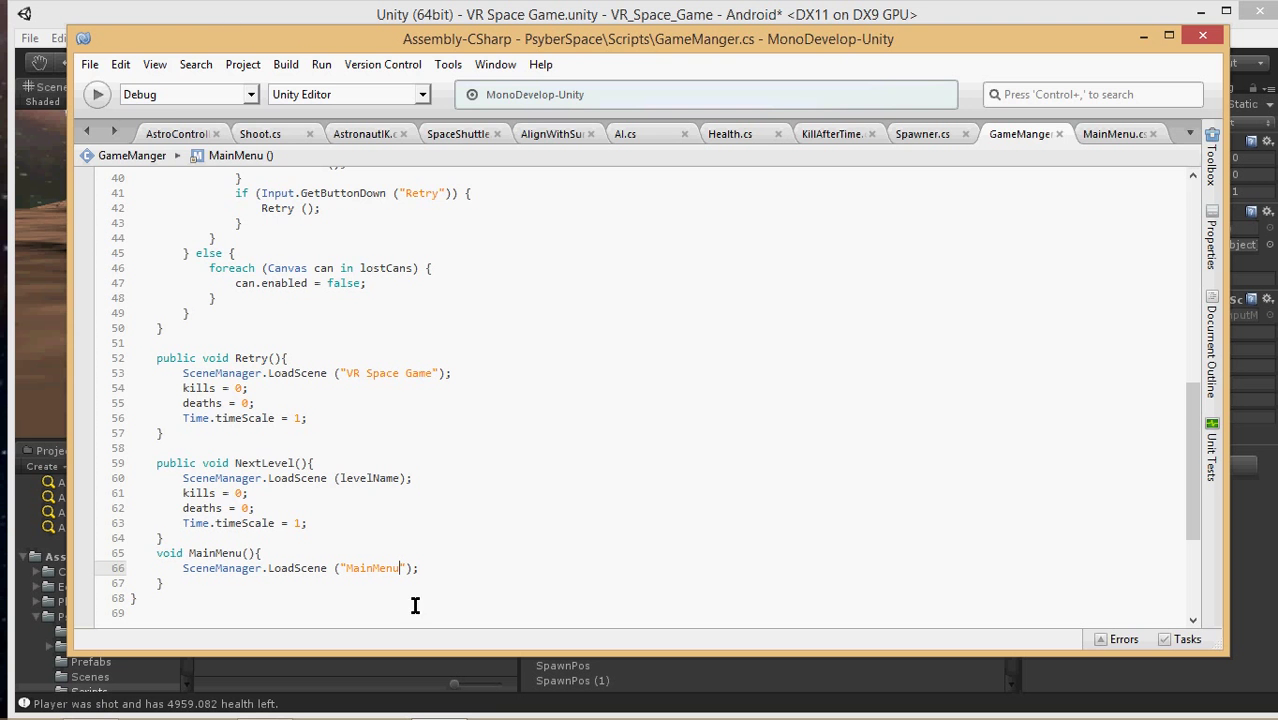
Switch to Unity and add the MainMenu scene to the build's scene list, above VR Space Game.
left_click(285, 16)
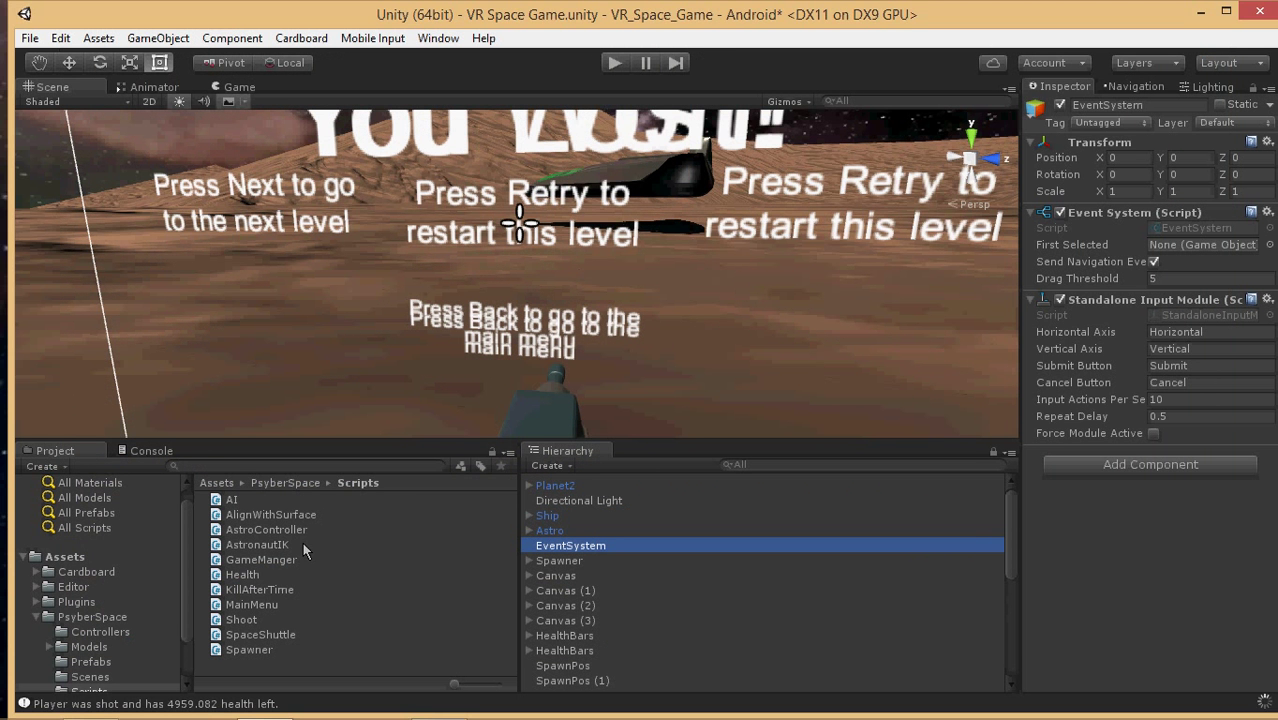
mouse_move(357, 718)
left_click(96, 688)
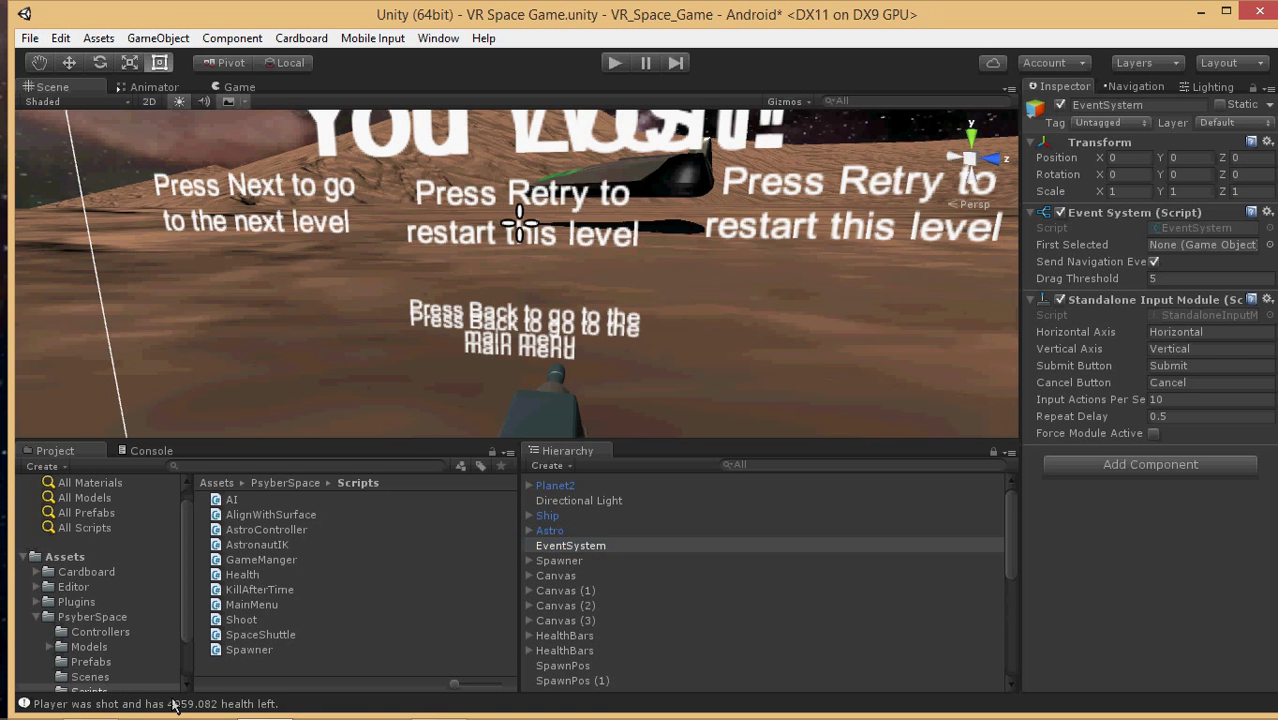
left_click(104, 677)
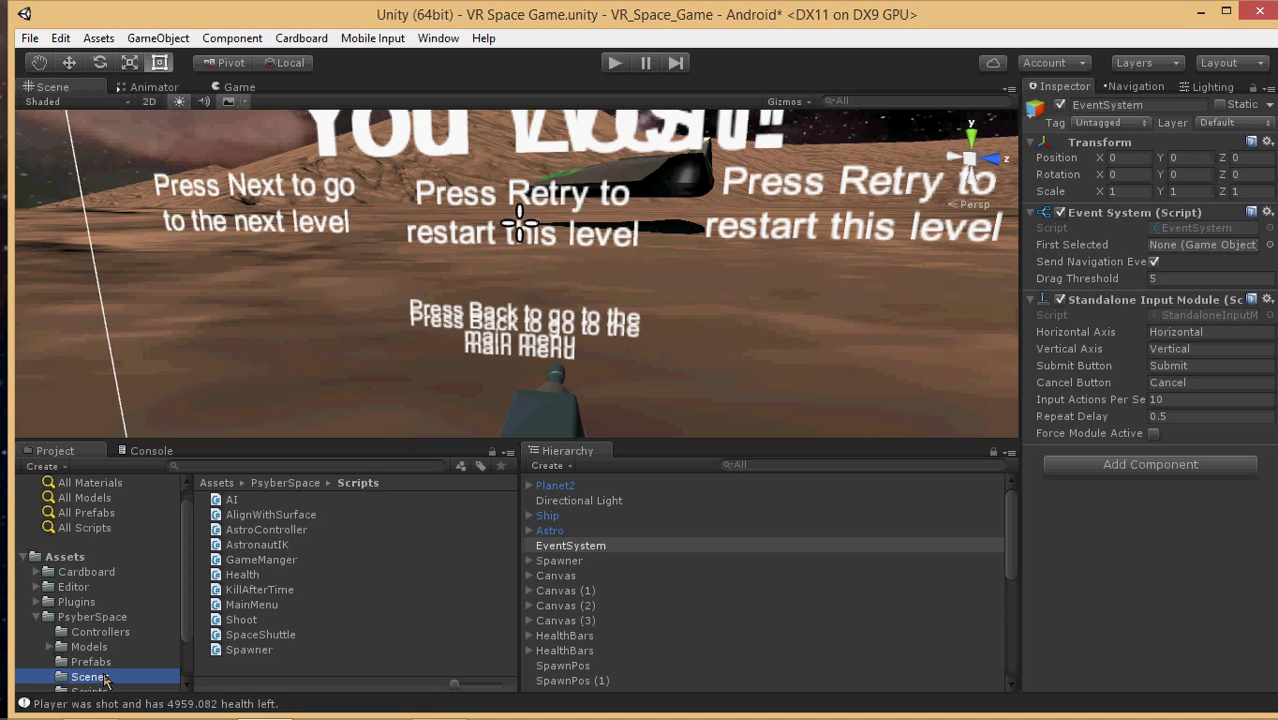
left_click(30, 38)
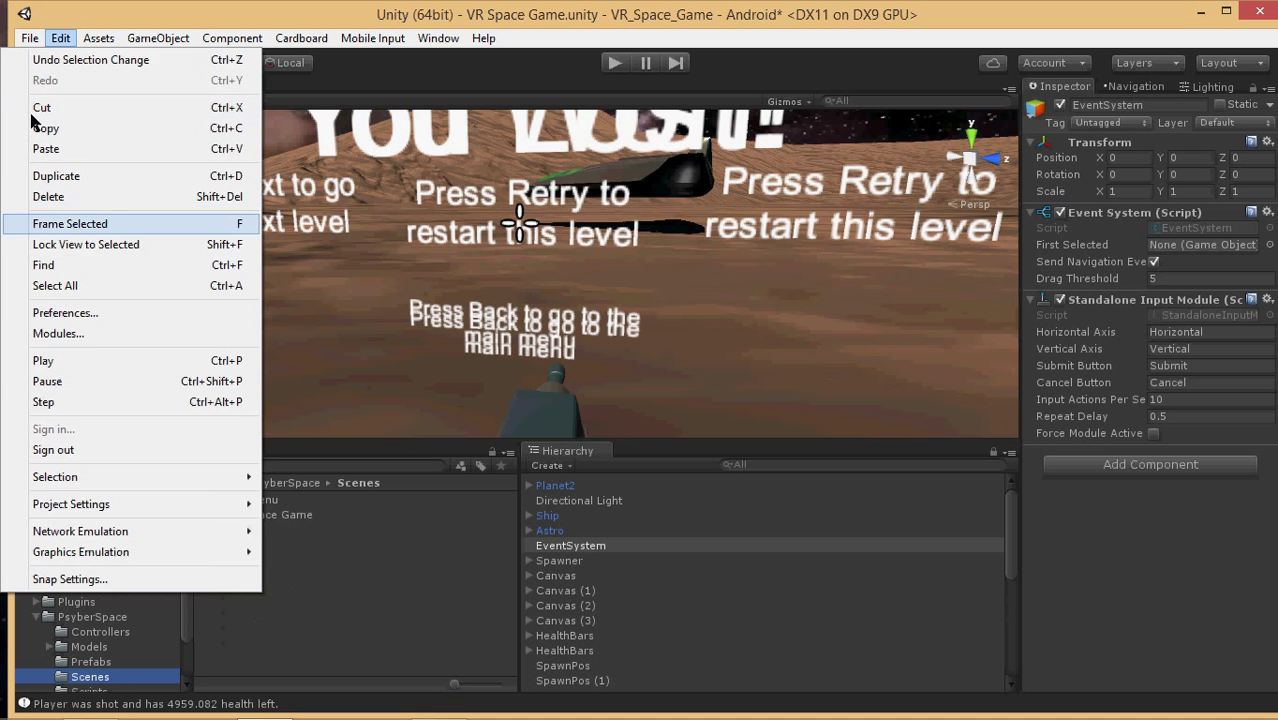
left_click(70, 226)
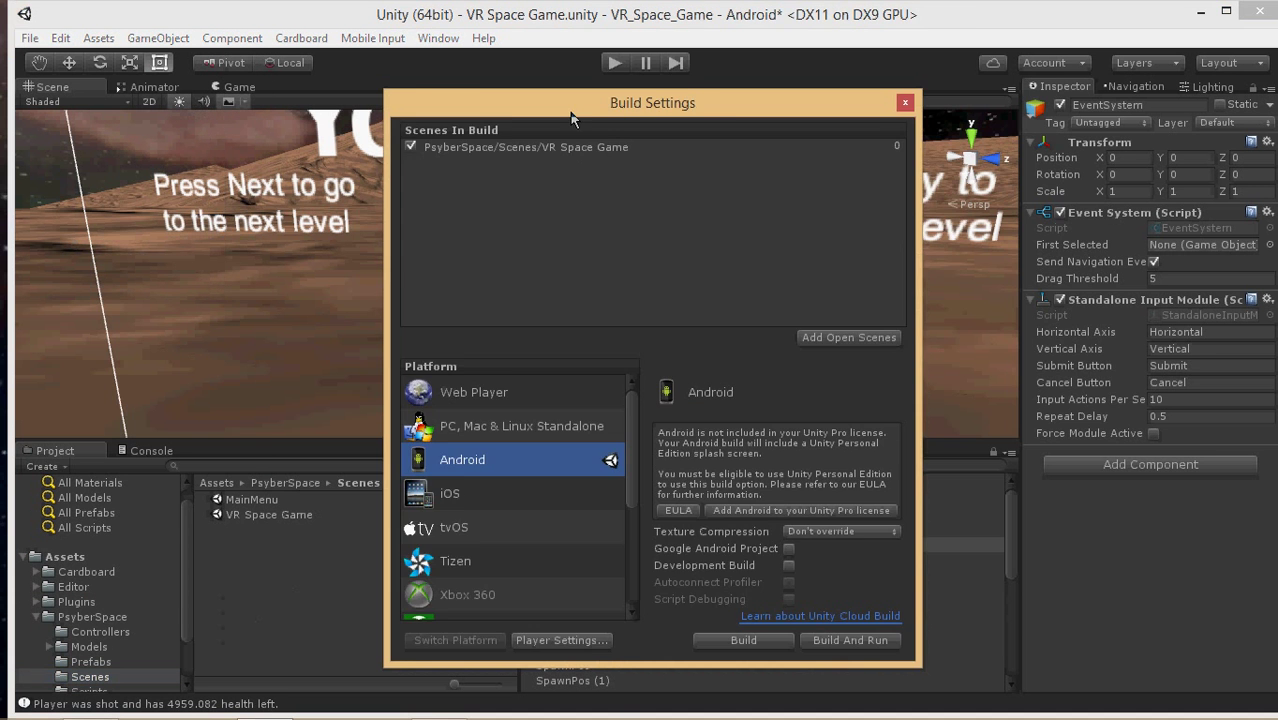
left_click_drag(278, 505, 667, 120)
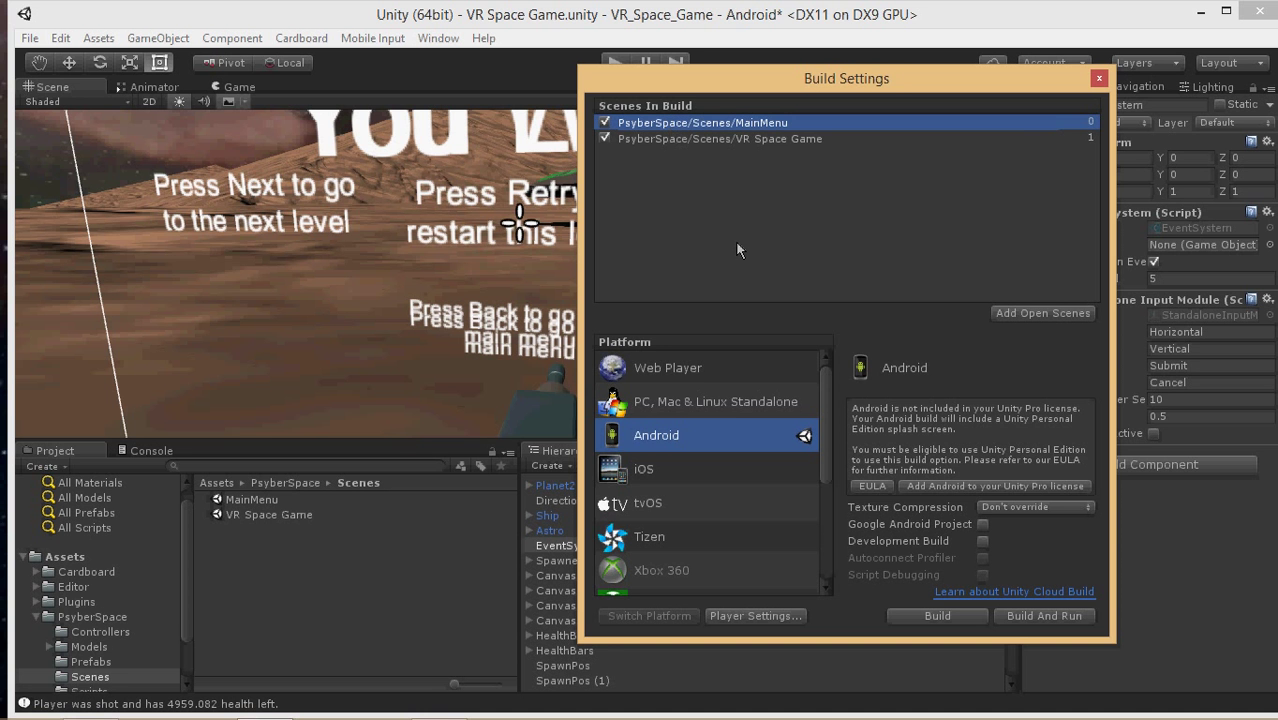
left_click(1099, 79)
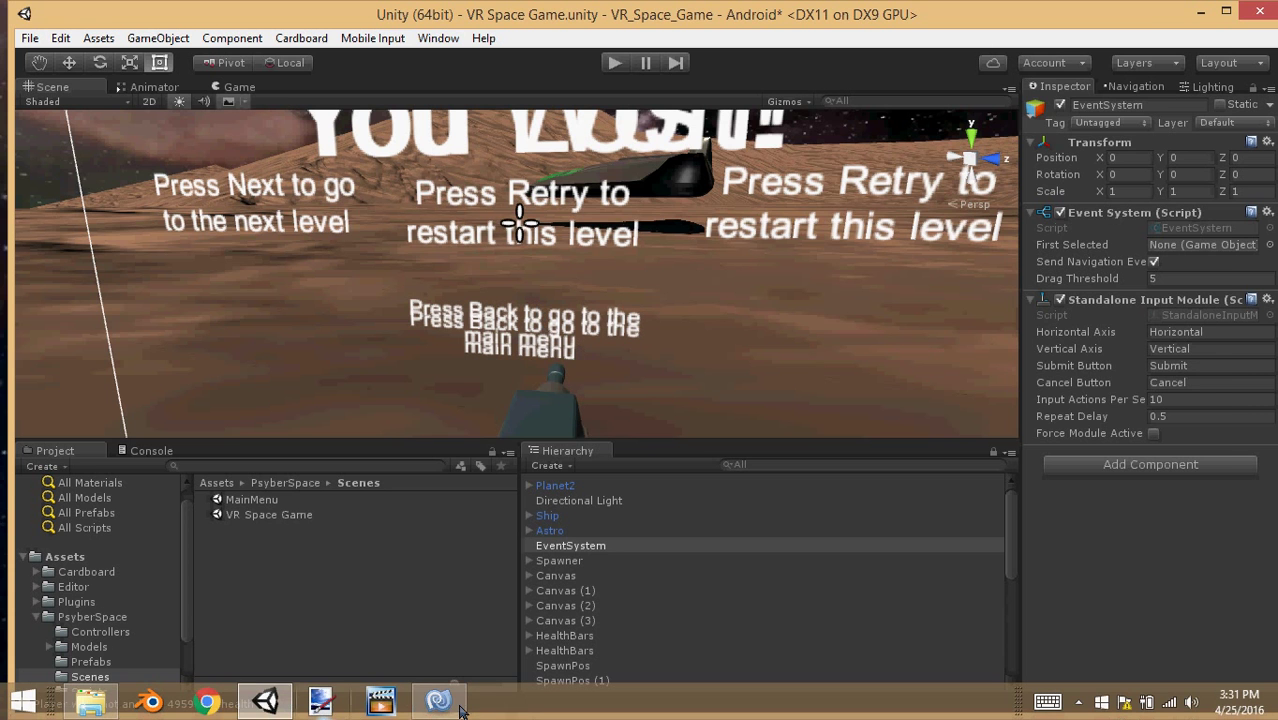
In MonoDevelop, add an if (Input.GetKey (KeyCode.Escape)) block calling MainMenu (); after the Retry check in Update's winCans loop.
left_click(440, 700)
scroll(358, 187, "up", 9)
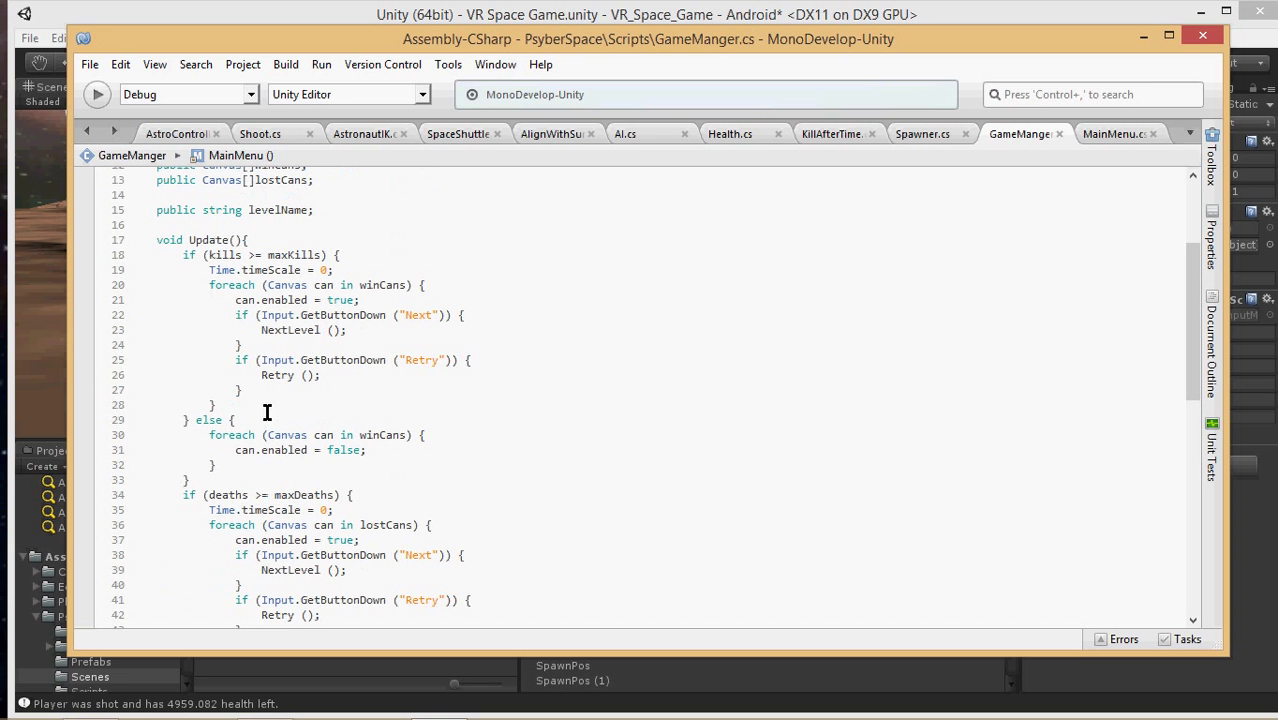
left_click(540, 388)
key("Return")
key("Return")
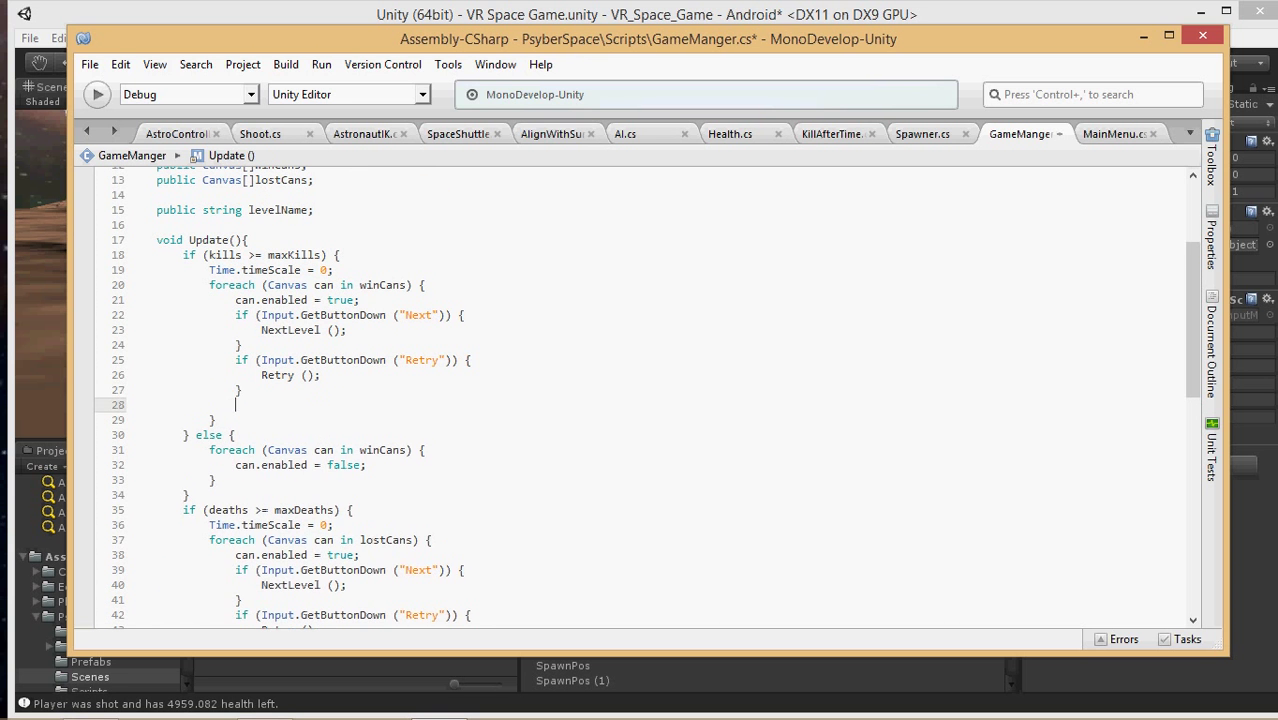
type("if(In")
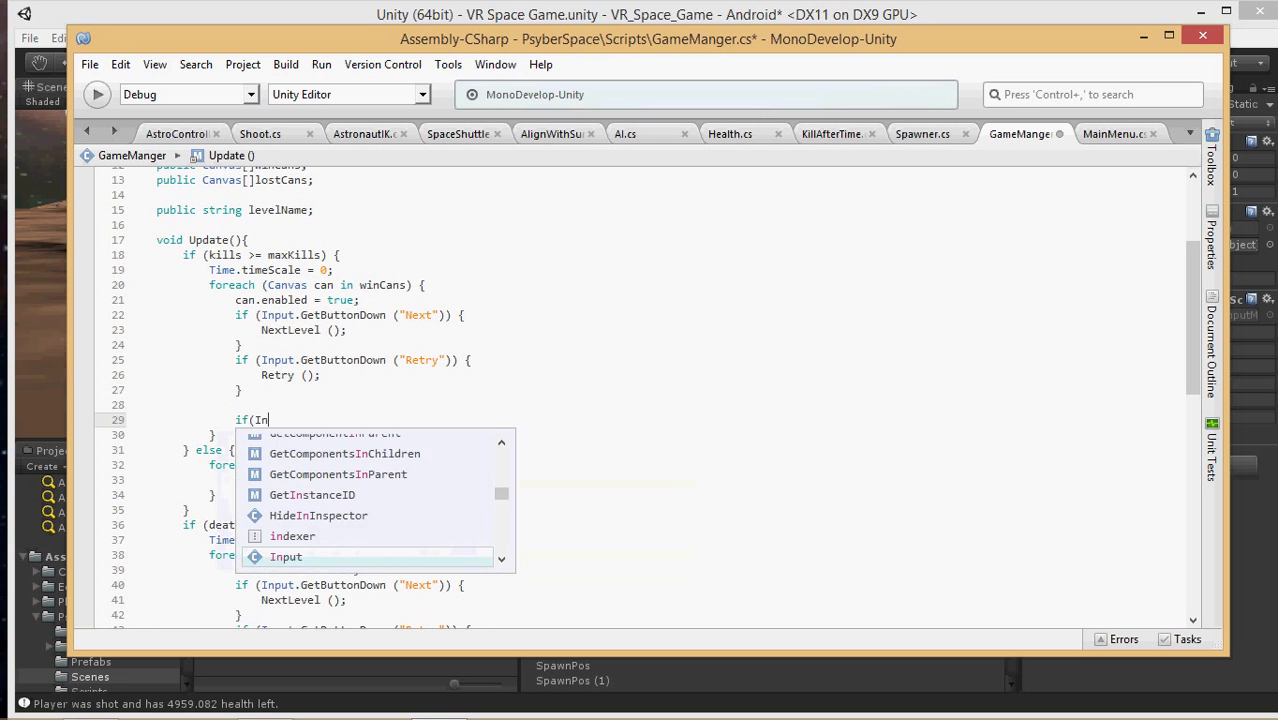
type("put.get")
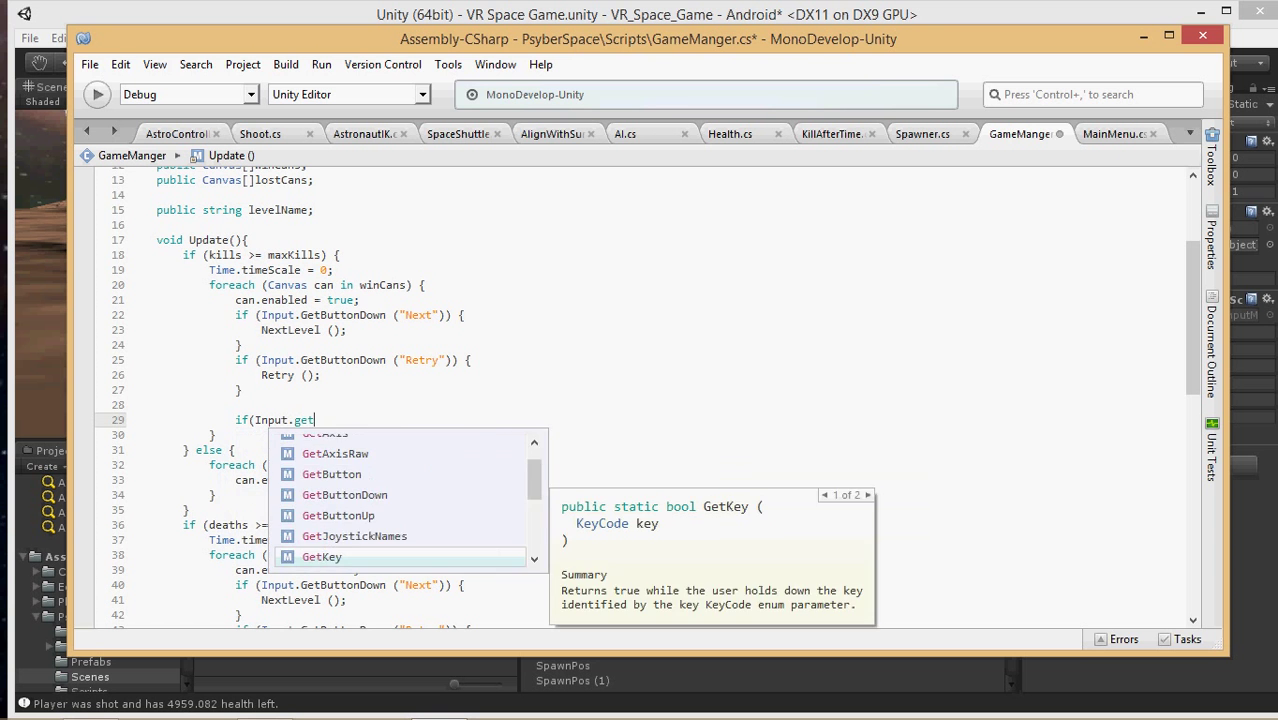
type("K(")
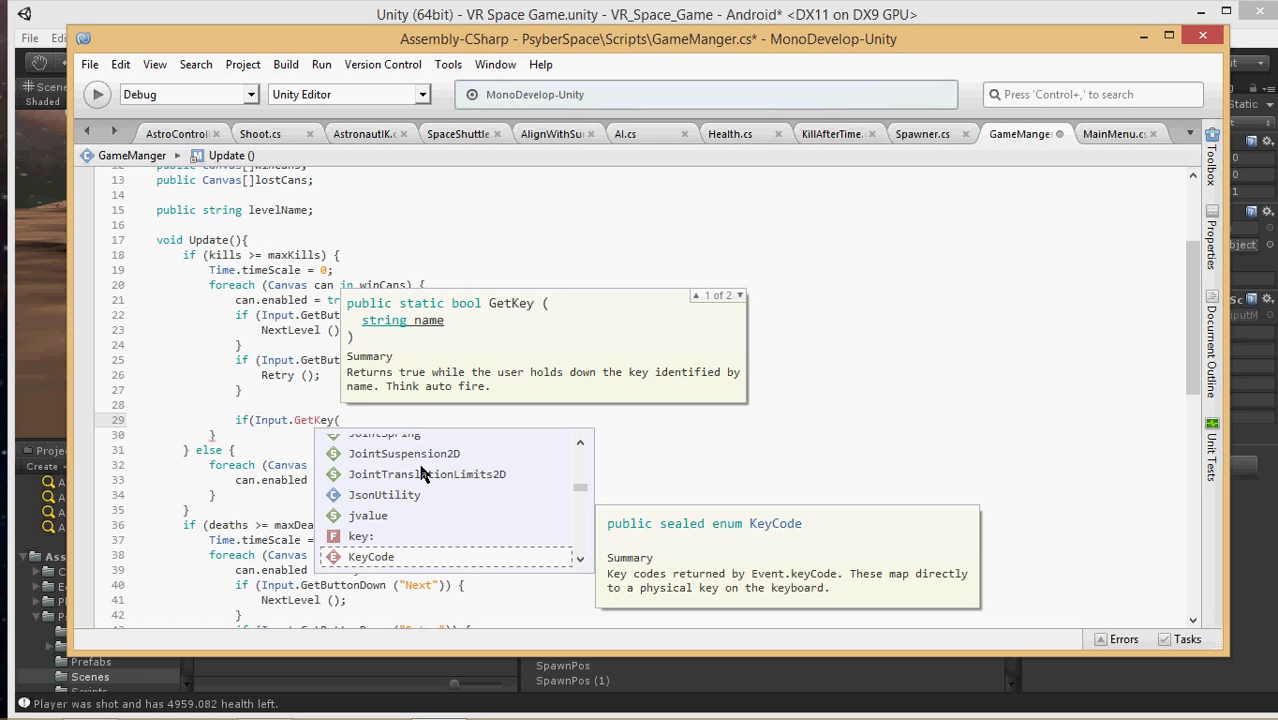
type("ke")
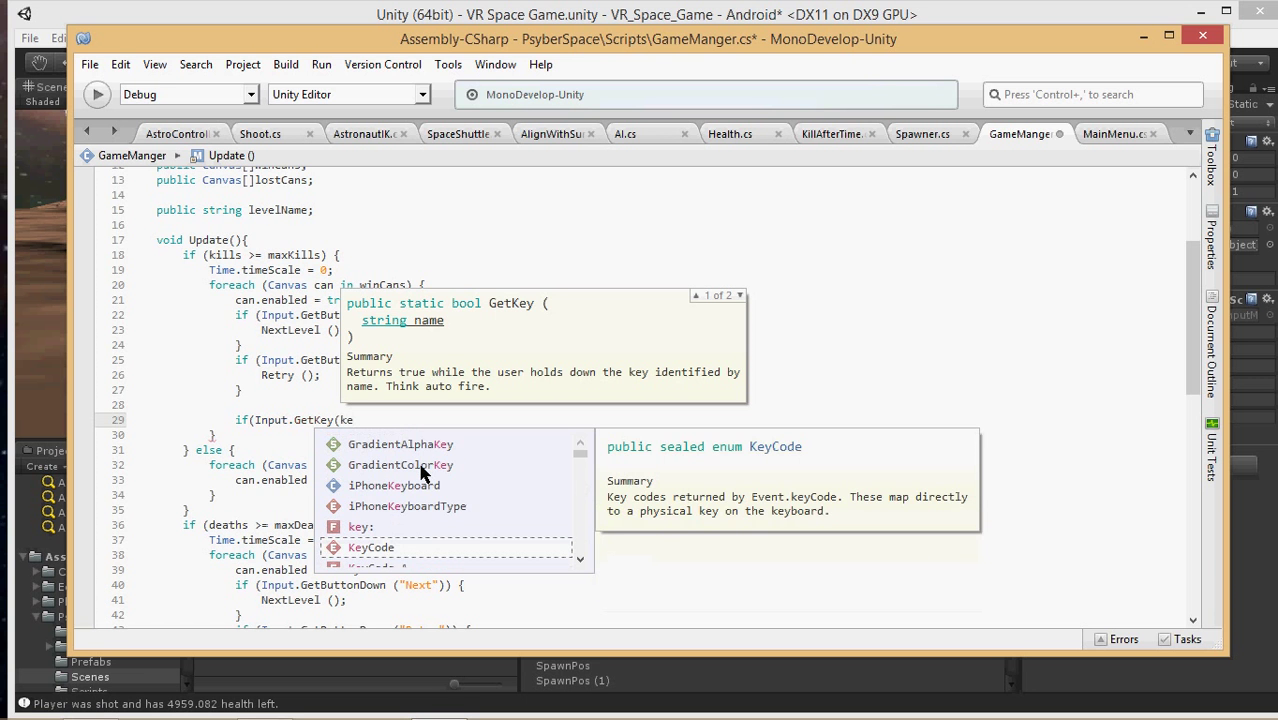
type(".esc")
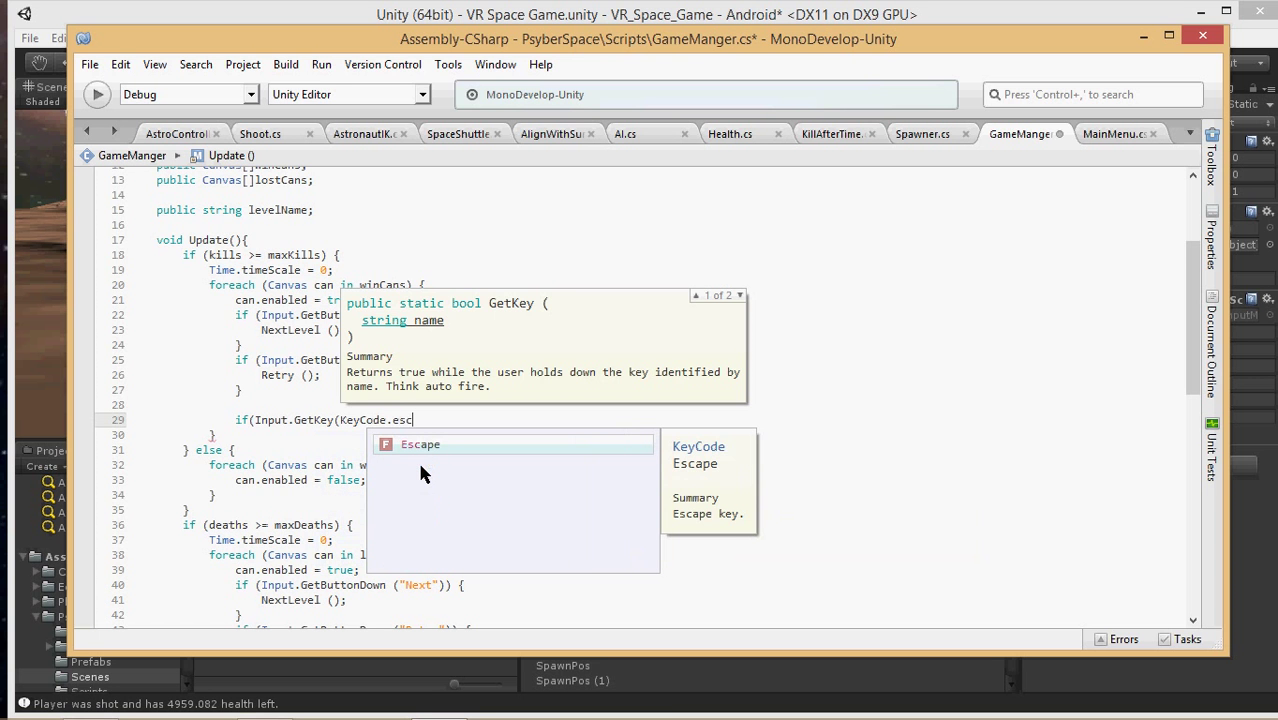
type(")")
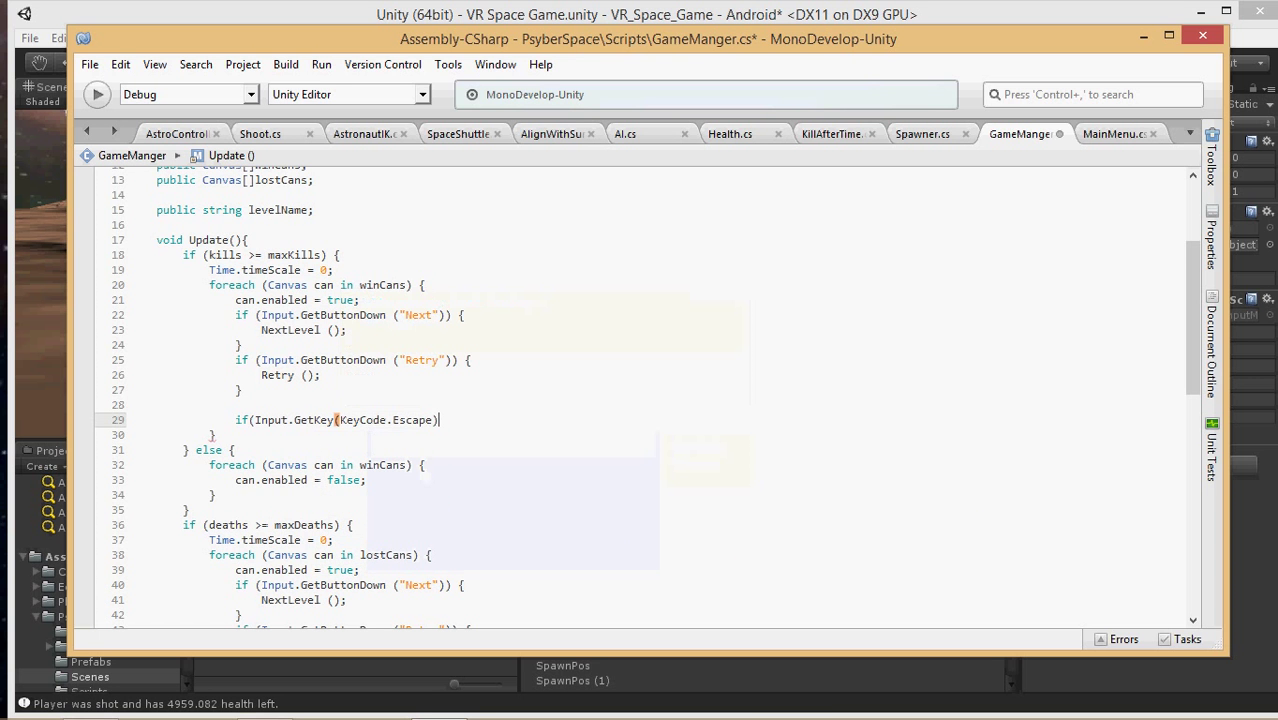
type("){")
key("Return")
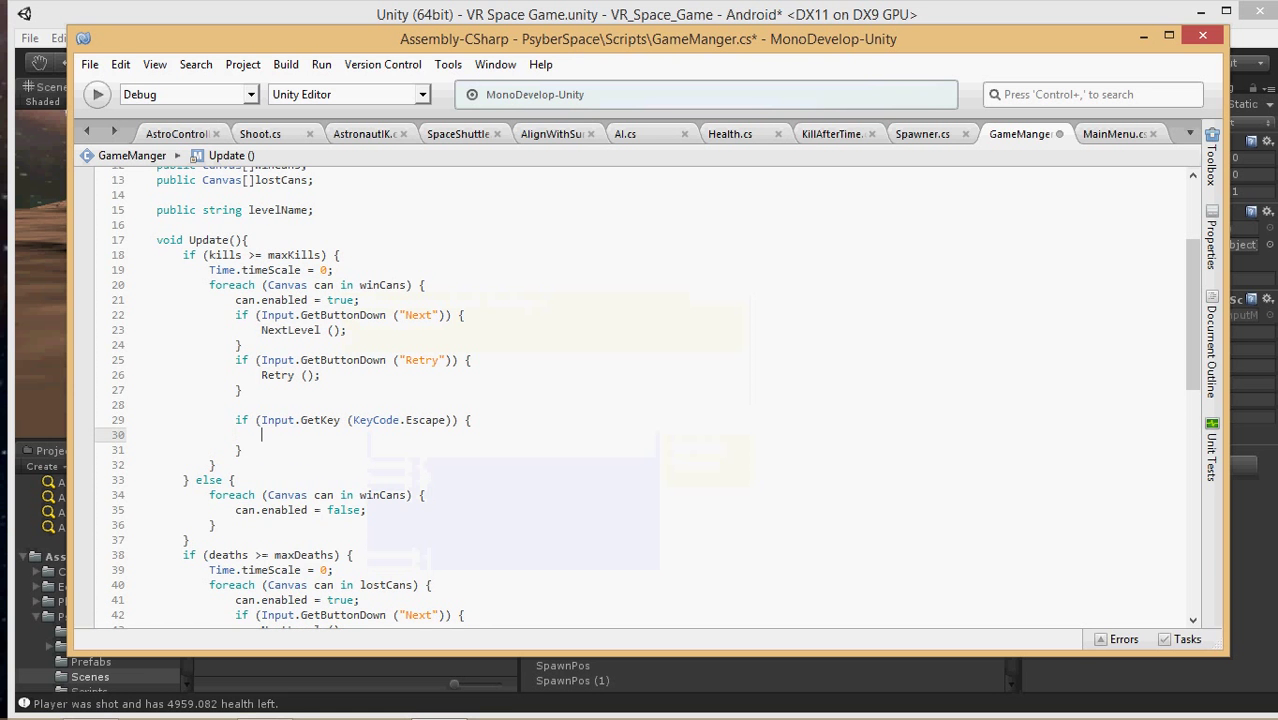
type("mainm();")
Copy the Escape if block into the lostCans loop, after its Retry check.
left_click_drag(268, 452, 307, 411)
key("ctrl+c")
scroll(337, 465, "down", 8)
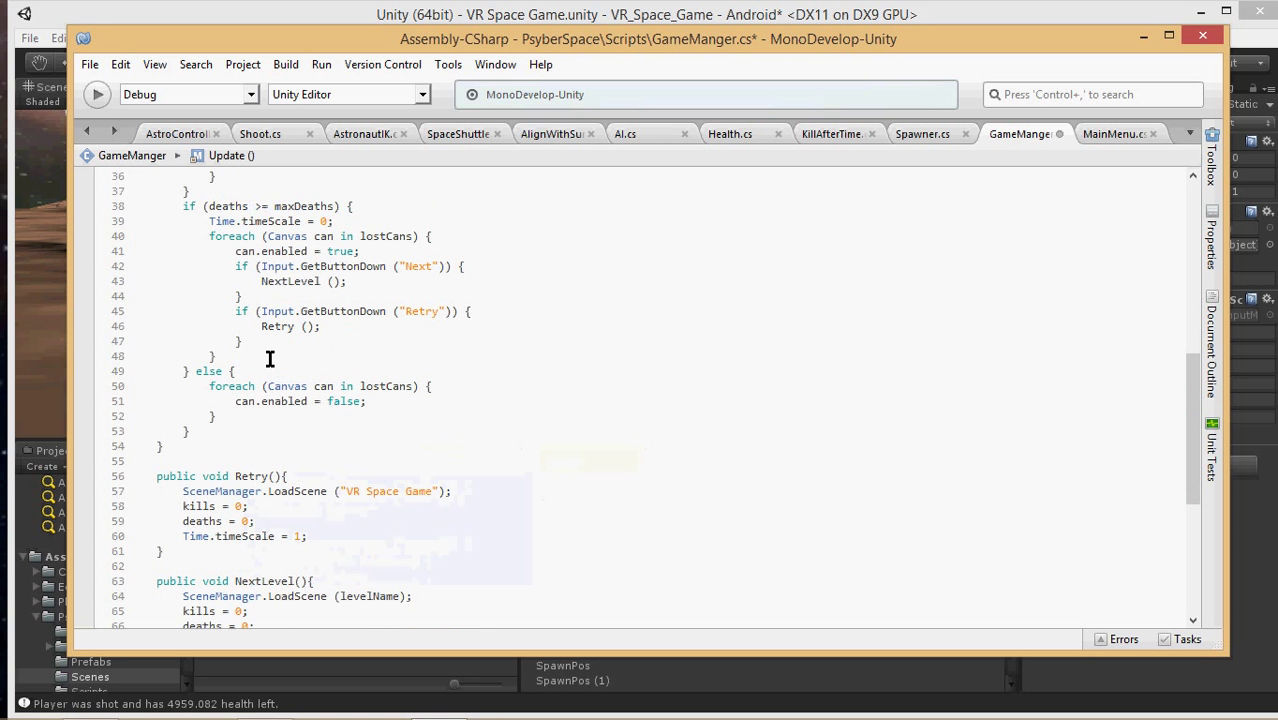
left_click(271, 347)
key("ctrl+v")
scroll(462, 383, "up", 4)
scroll(332, 289, "up", 2)
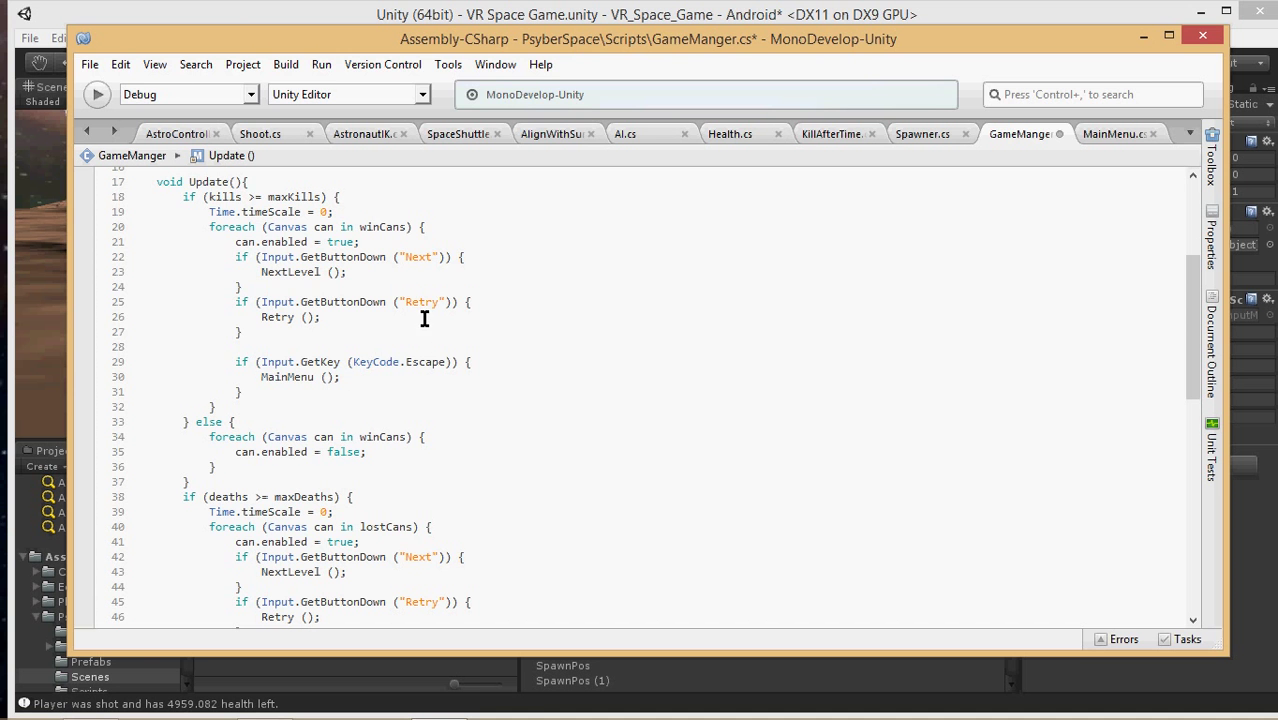
Switch to Unity and examine the positive button bindings of the first Submit axis in the project's input settings.
left_click(90, 18)
left_click(61, 38)
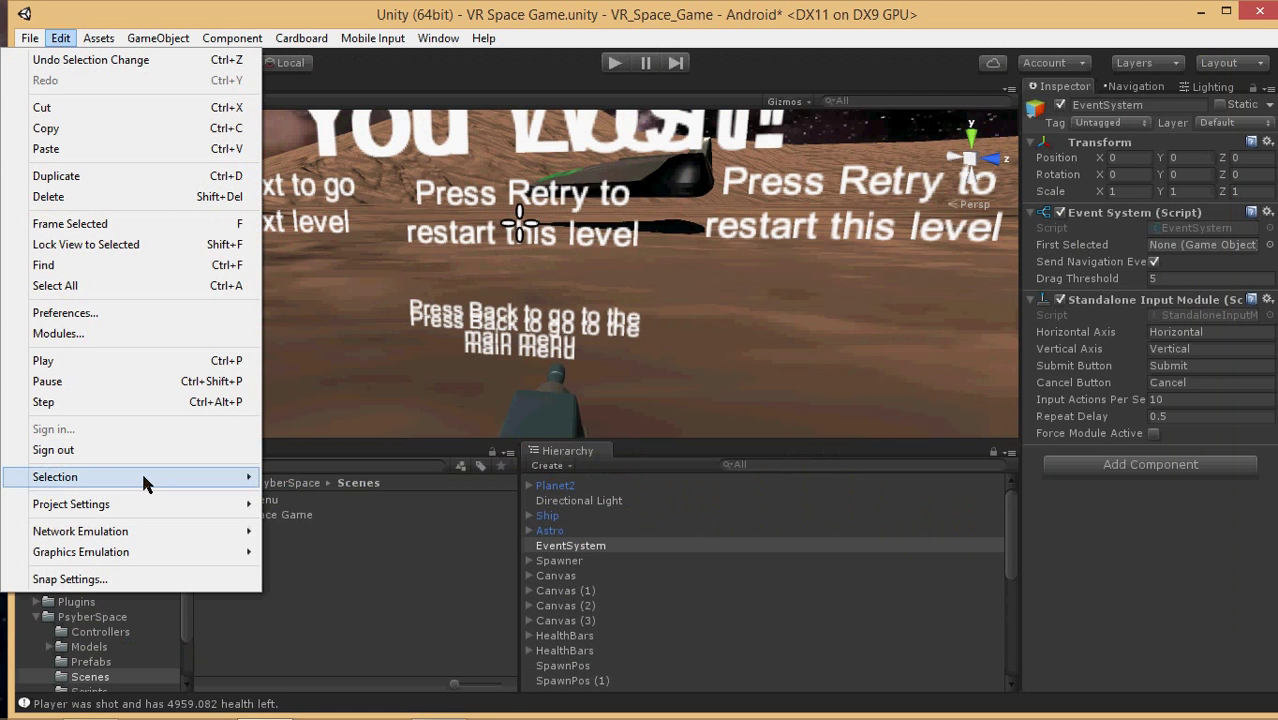
mouse_move(223, 502)
left_click(303, 277)
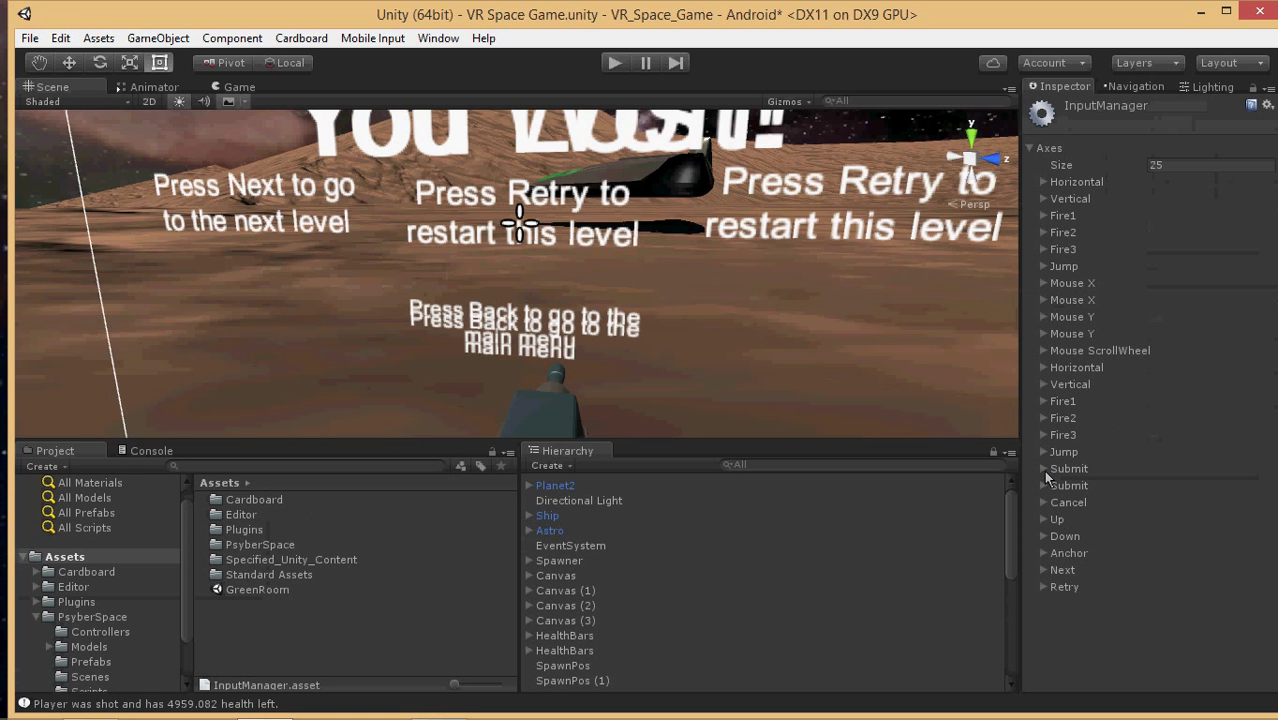
left_click(1043, 469)
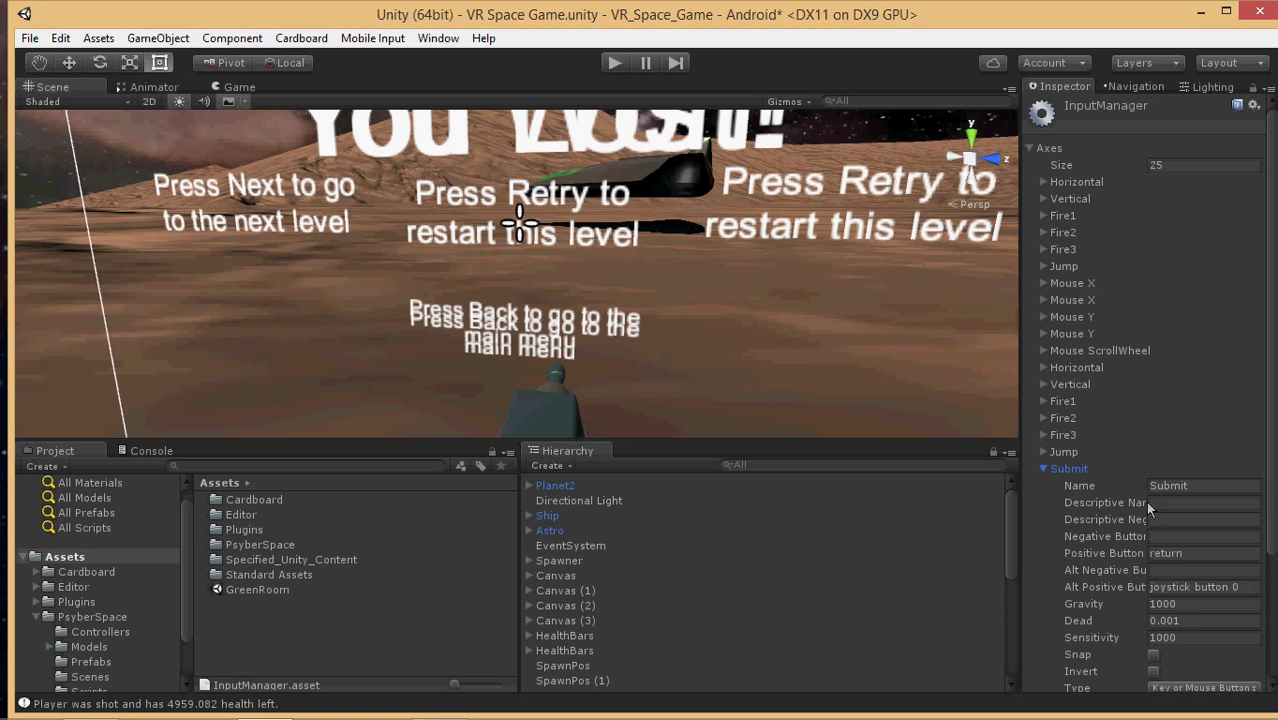
left_click(1256, 591)
mouse_move(1252, 588)
left_mouse_down()
mouse_move(1264, 598)
mouse_move(1256, 566)
left_mouse_up()
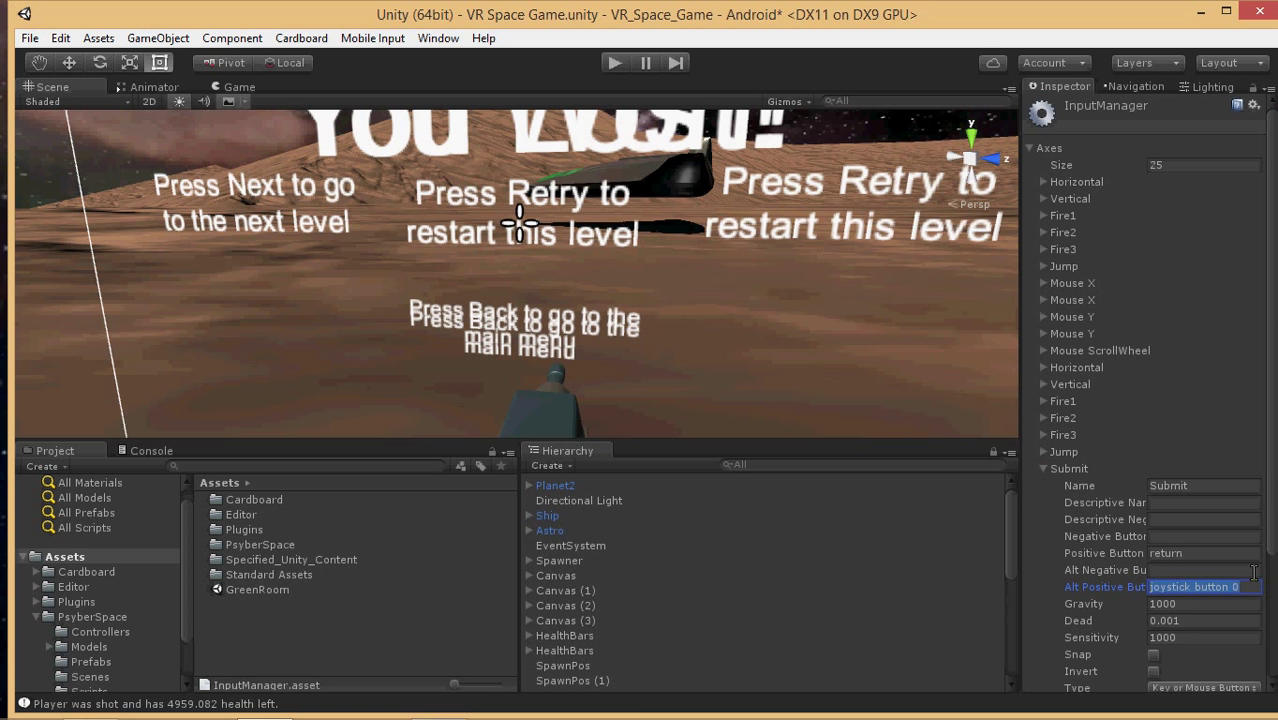
left_click(1252, 557)
left_click(1257, 591)
Switch back to MonoDevelop, review the Escape checks in Update, and save the GameManger script.
left_click(438, 708)
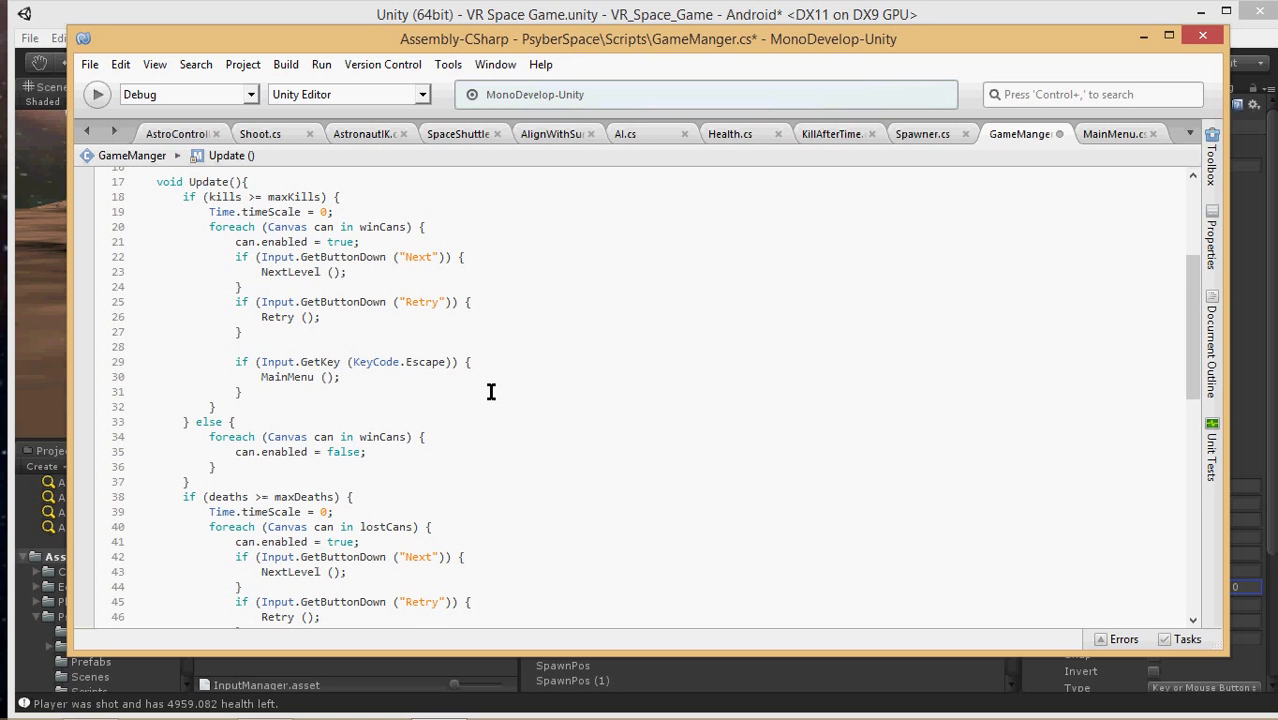
scroll(476, 389, "down", 3)
scroll(468, 402, "down", 4)
scroll(491, 417, "up", 6)
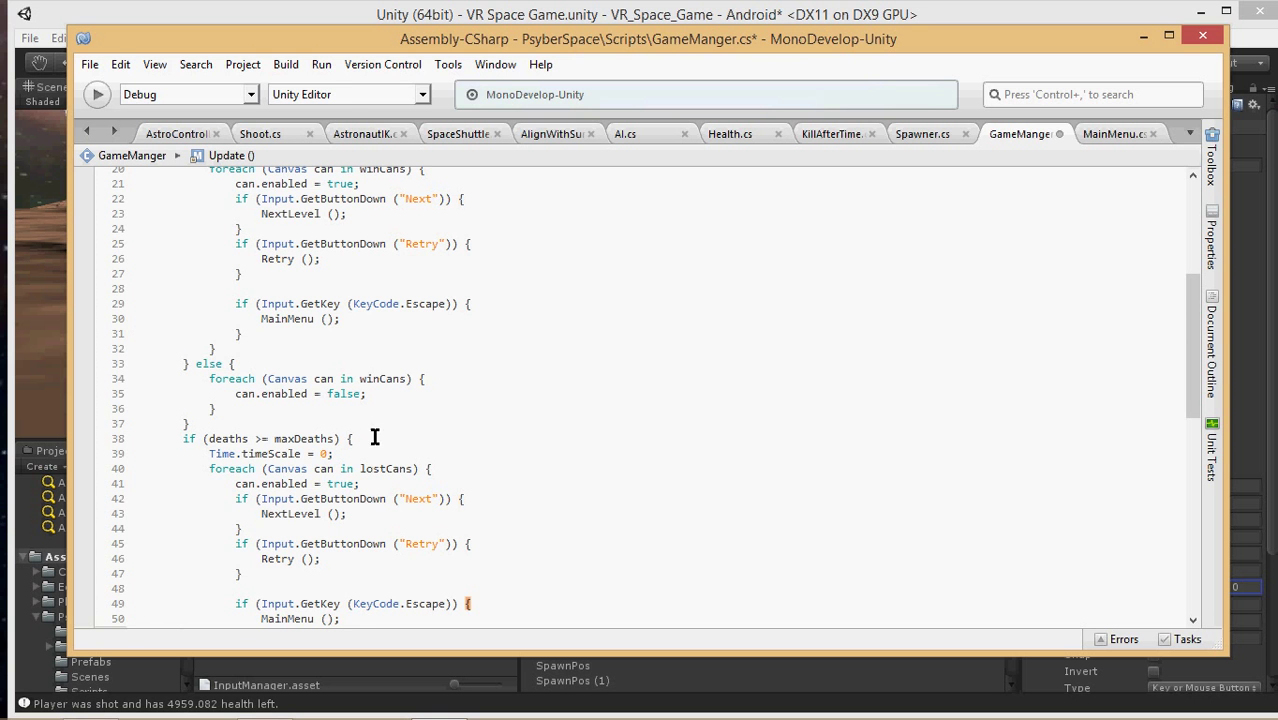
scroll(362, 356, "up", 5)
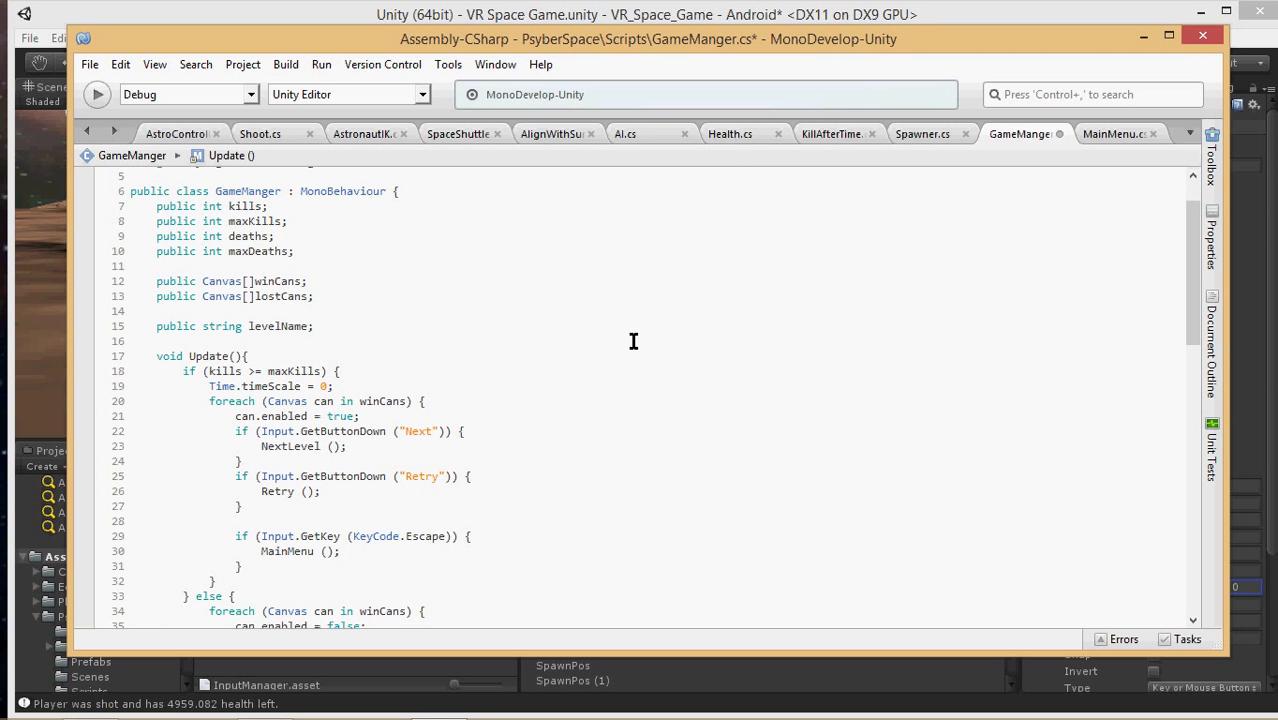
key("ctrl+s")
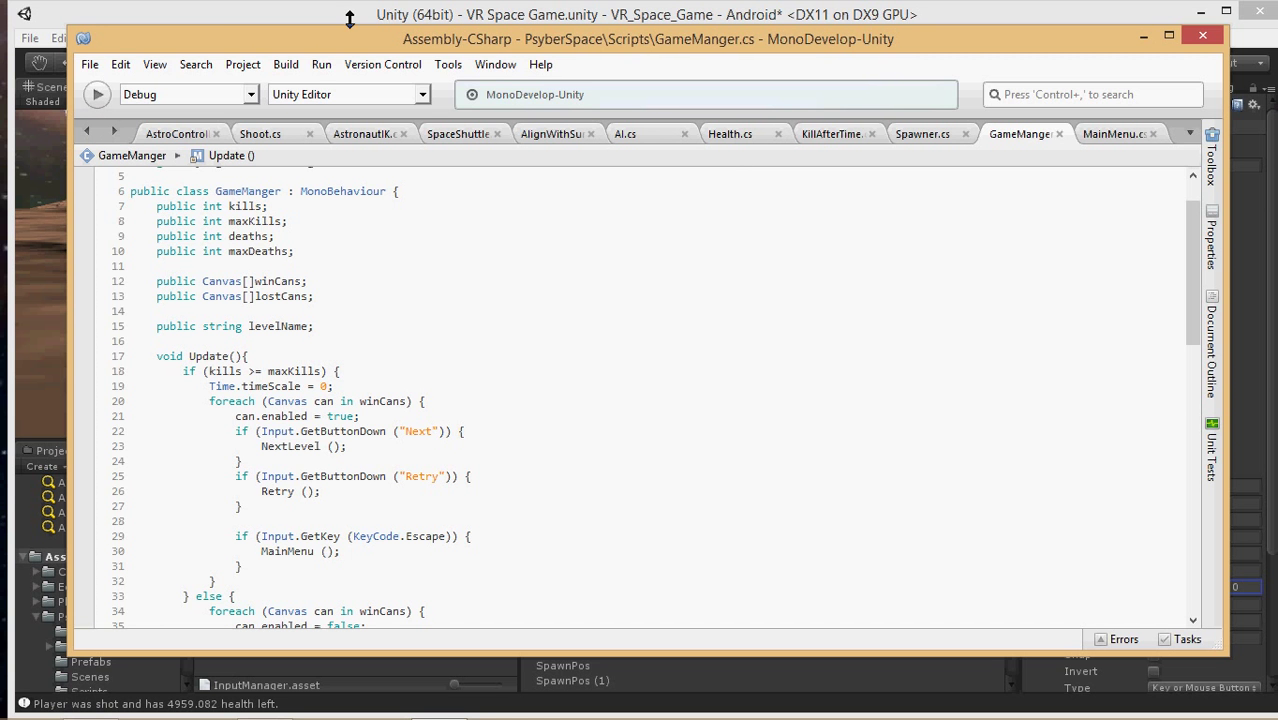
Run the level in Unity, pause it, and set Max Kills to 1 on the GameManger object.
left_click(296, 17)
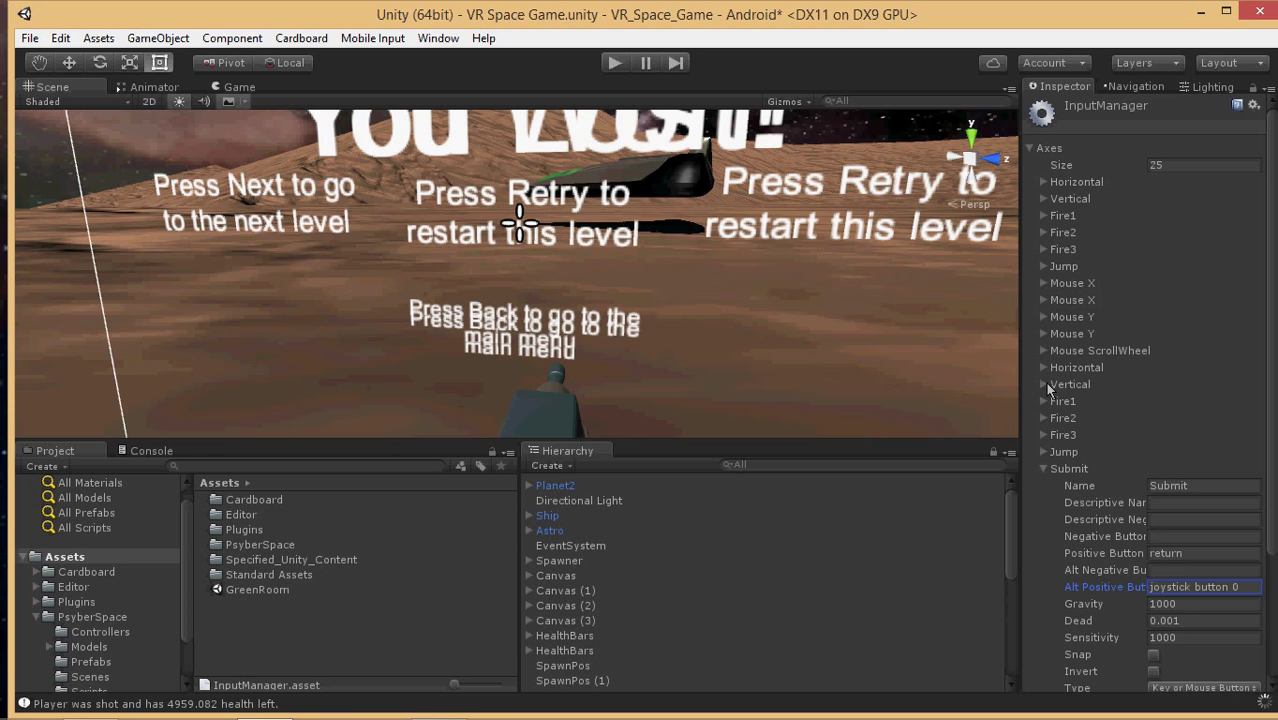
left_click(615, 63)
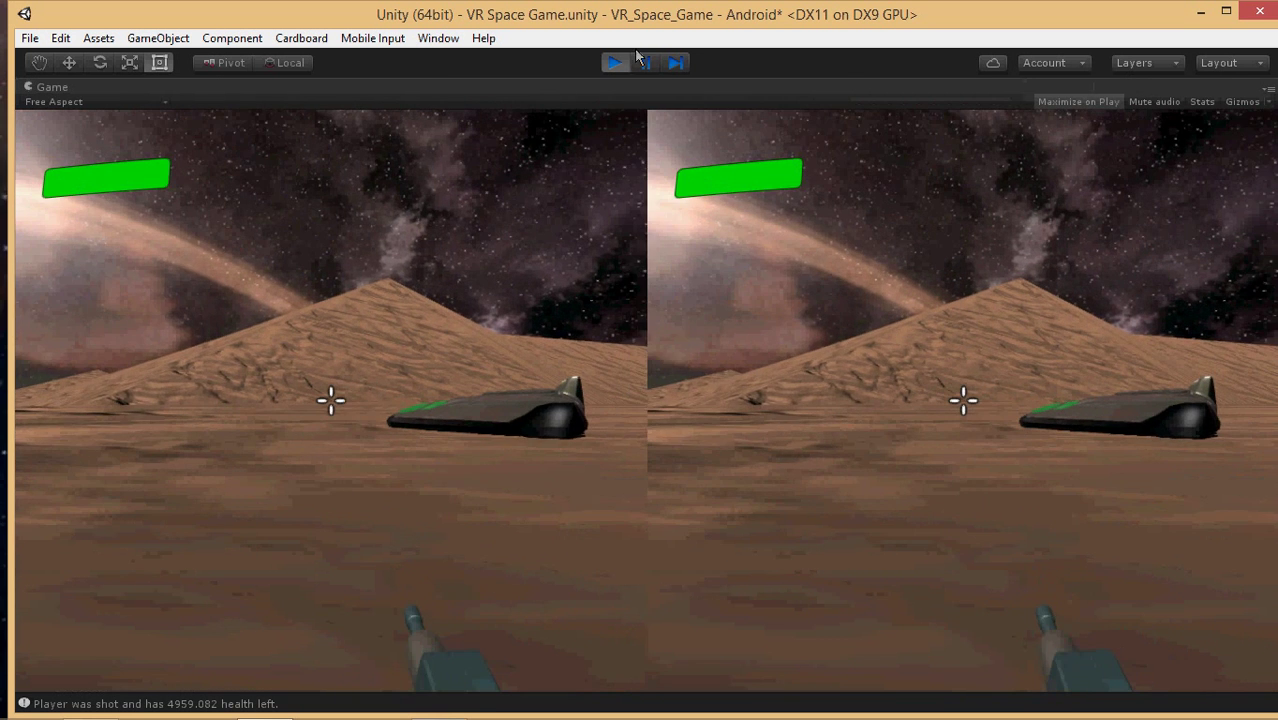
left_click(641, 60)
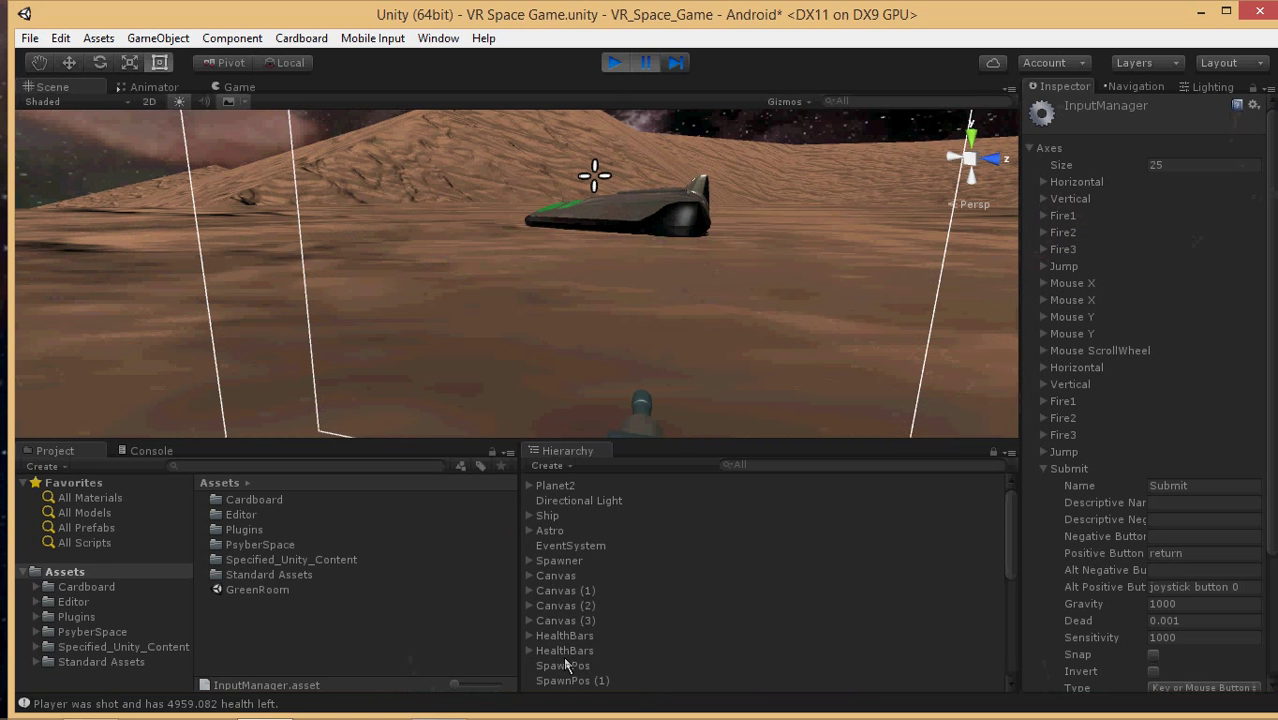
scroll(583, 572, "down", 4)
left_click(553, 527)
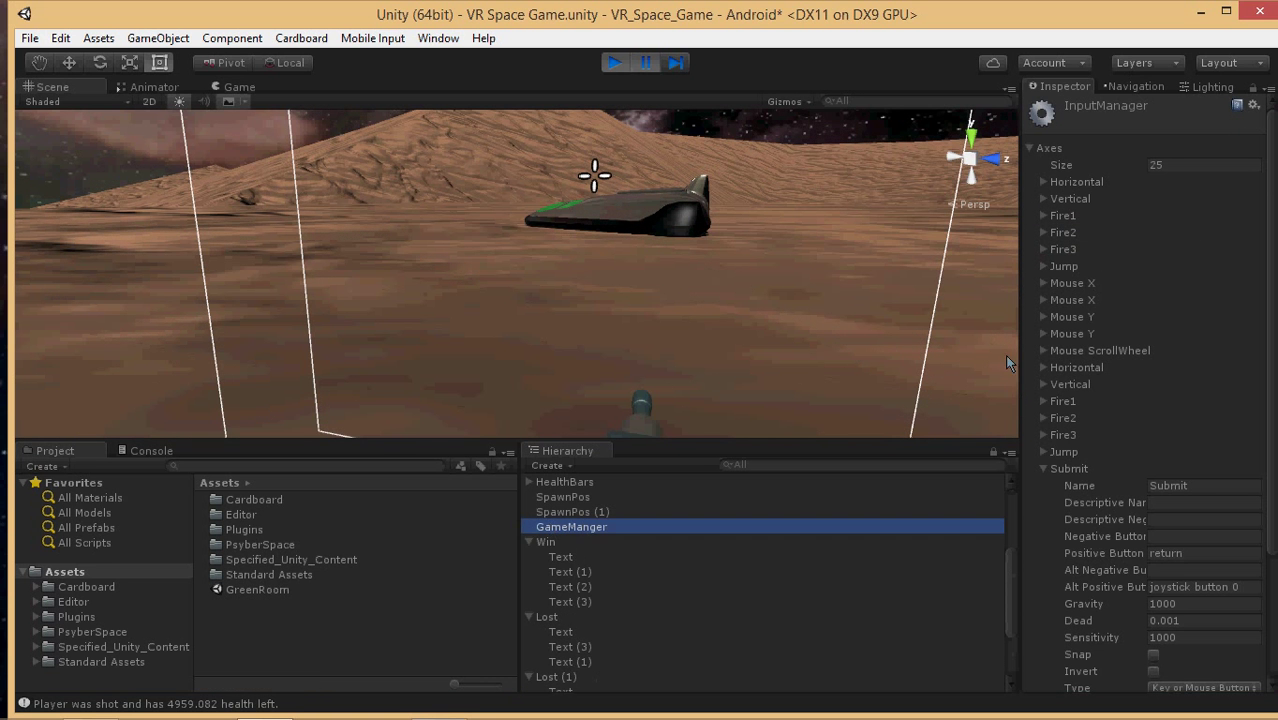
left_click(1185, 265)
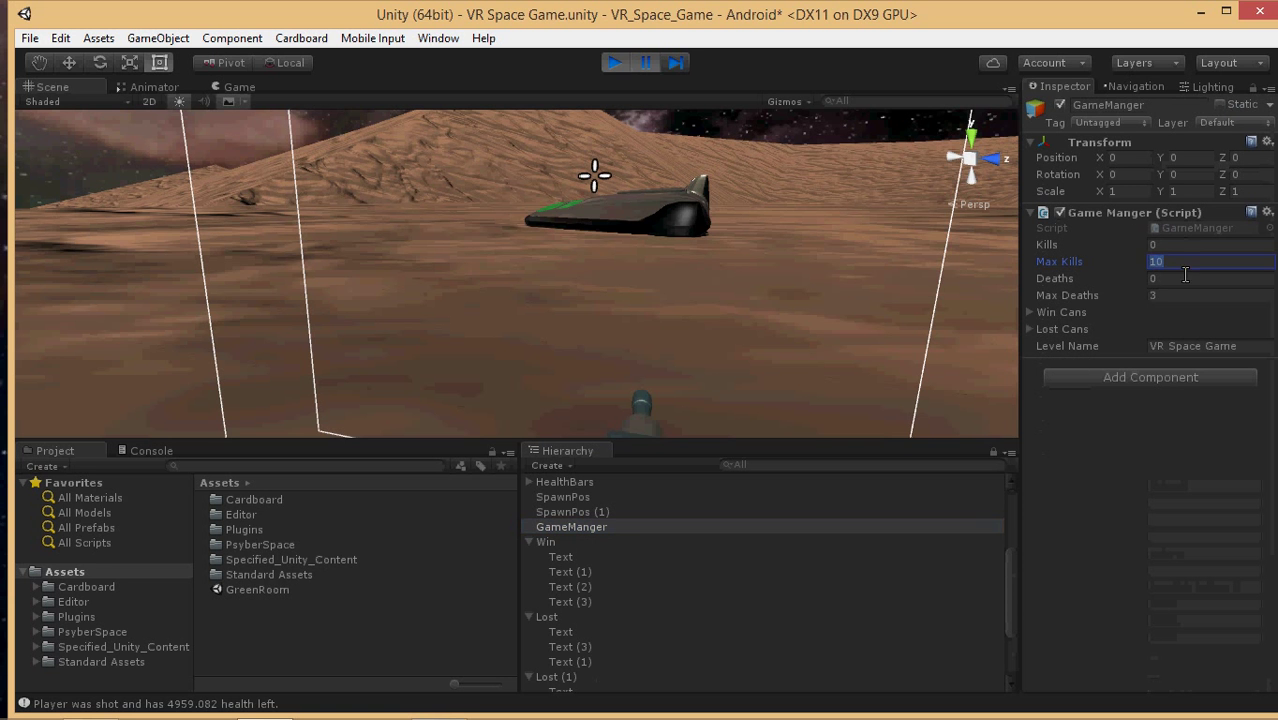
left_click(1180, 310)
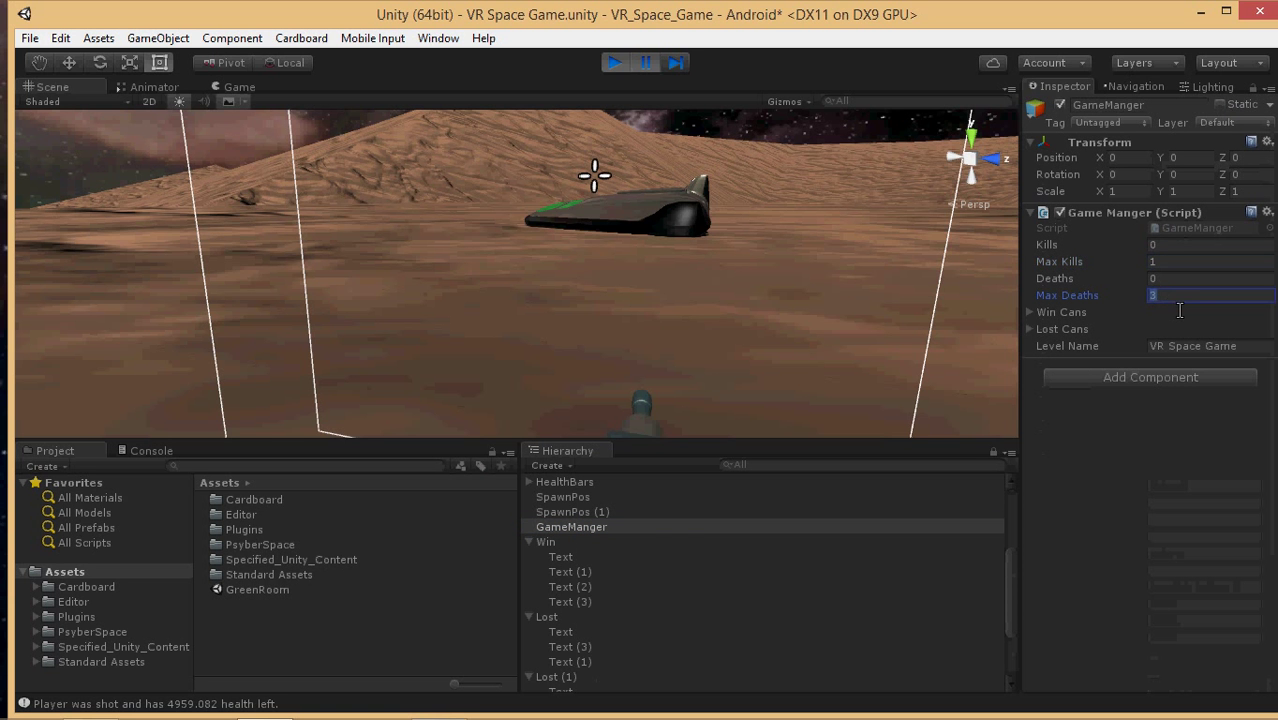
Test the return to the main menu by winning the resumed level and going back, and stop play mode.
left_click(614, 62)
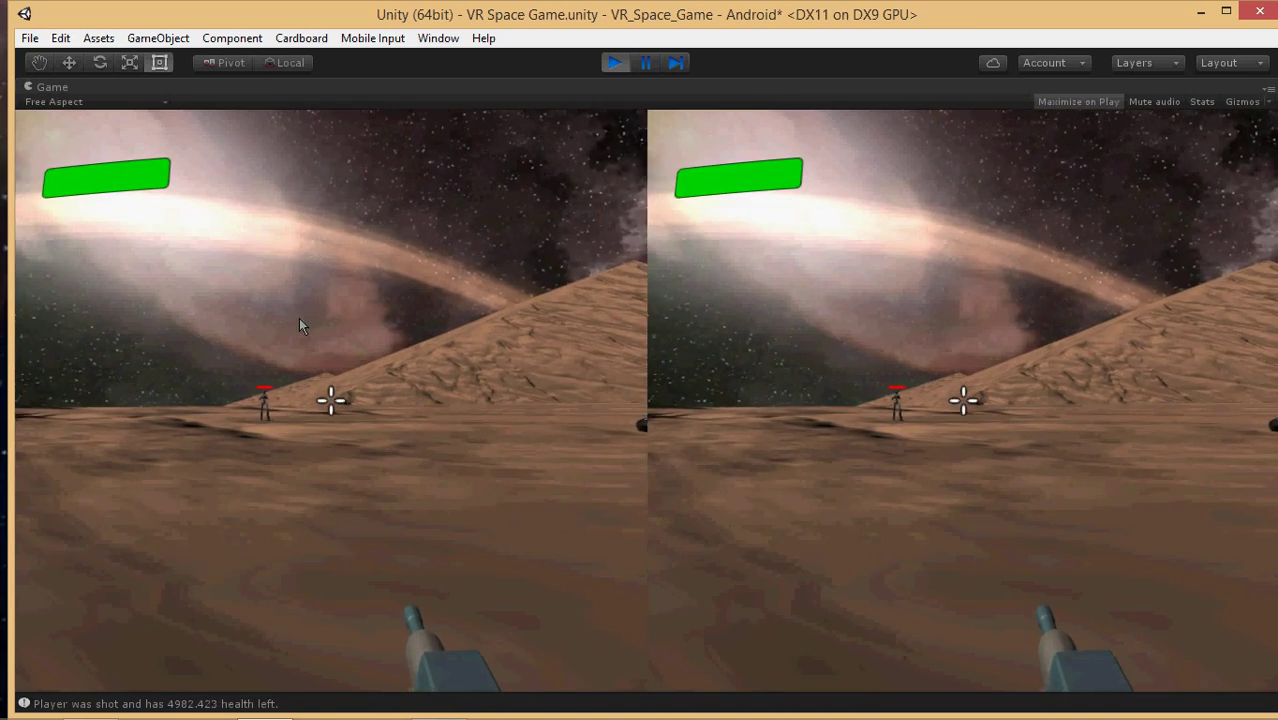
left_click(291, 325)
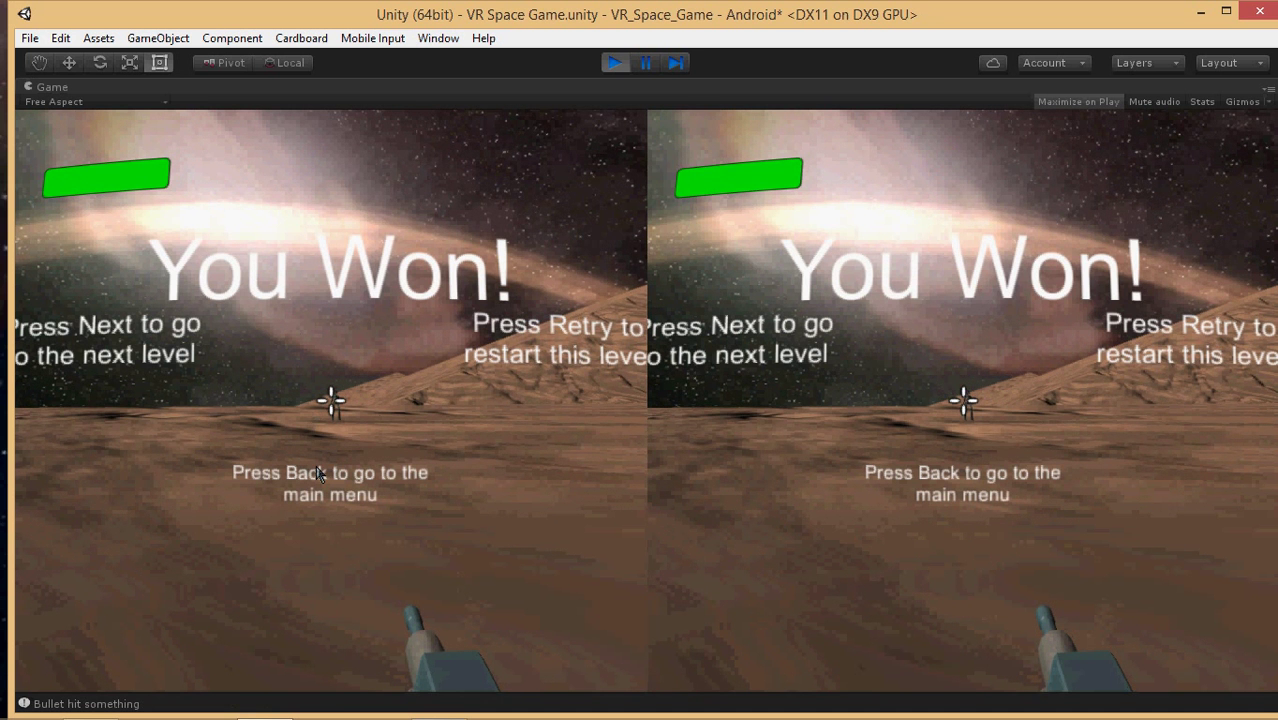
key("Escape")
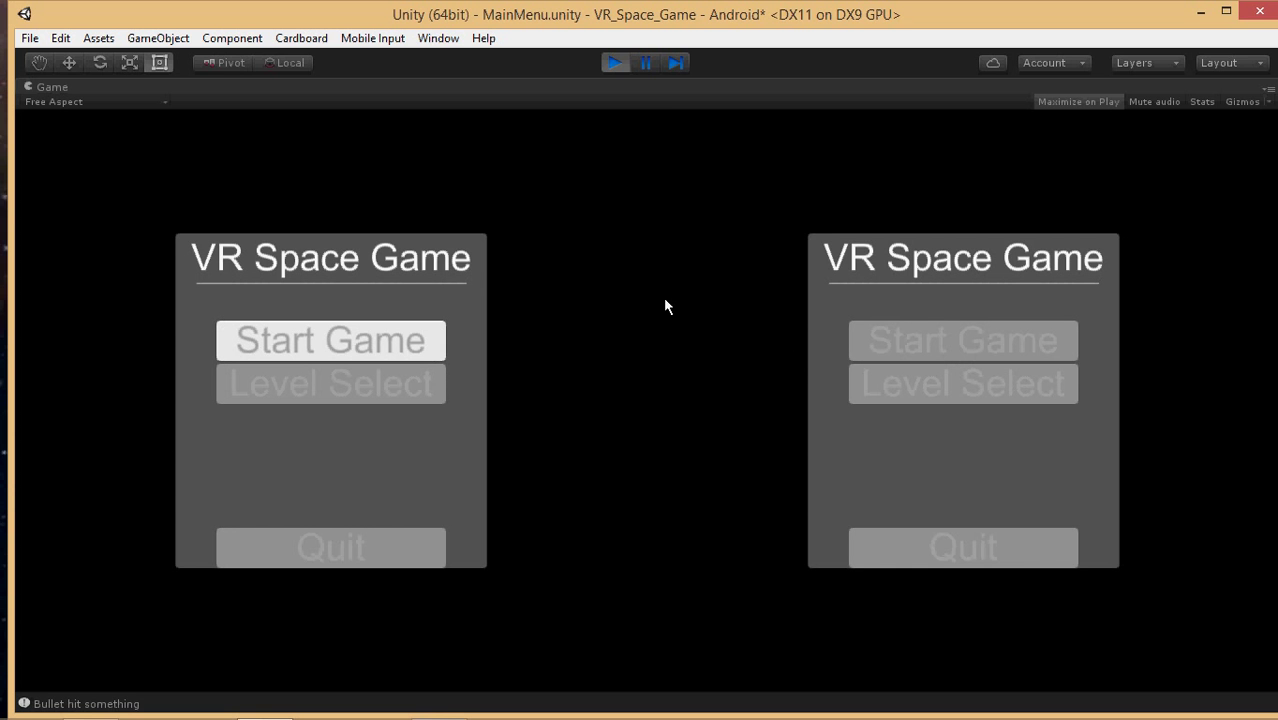
left_click(616, 63)
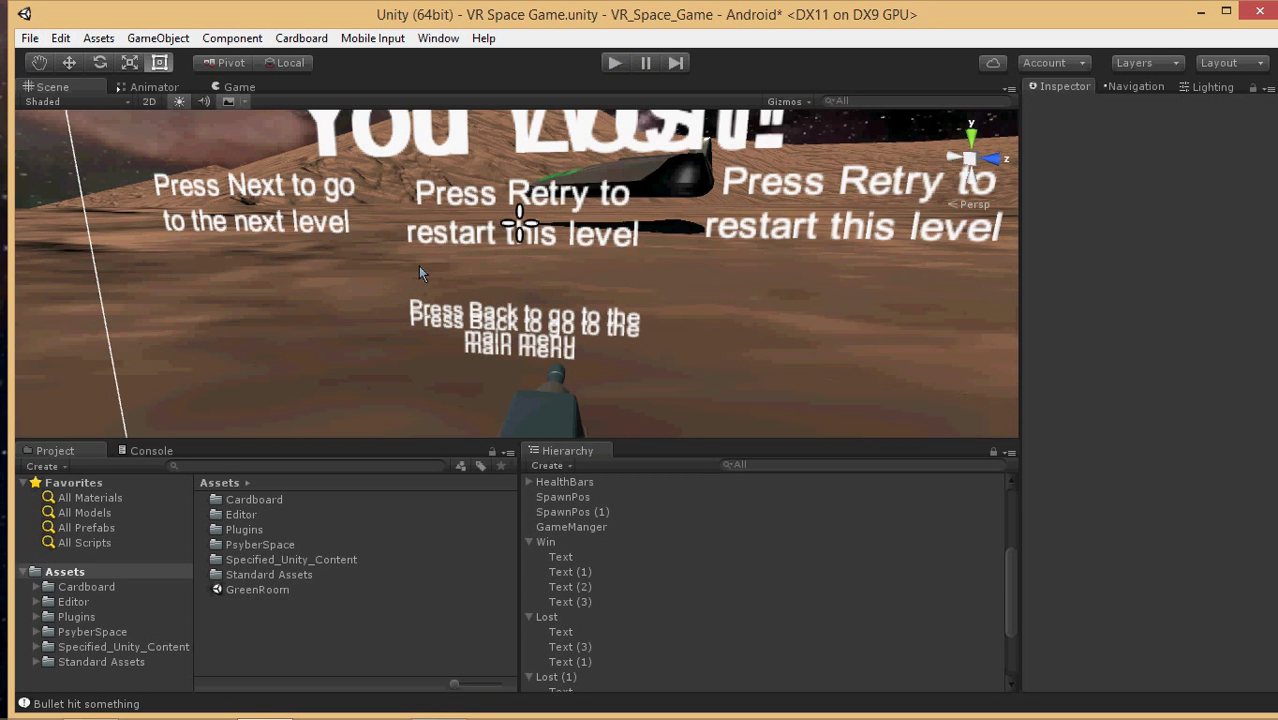
Collapse the Win, Lost, Lost (1) and Win (1) canvases in the scene hierarchy.
left_click(528, 542)
left_click(528, 556)
left_click(527, 572)
left_click(528, 626)
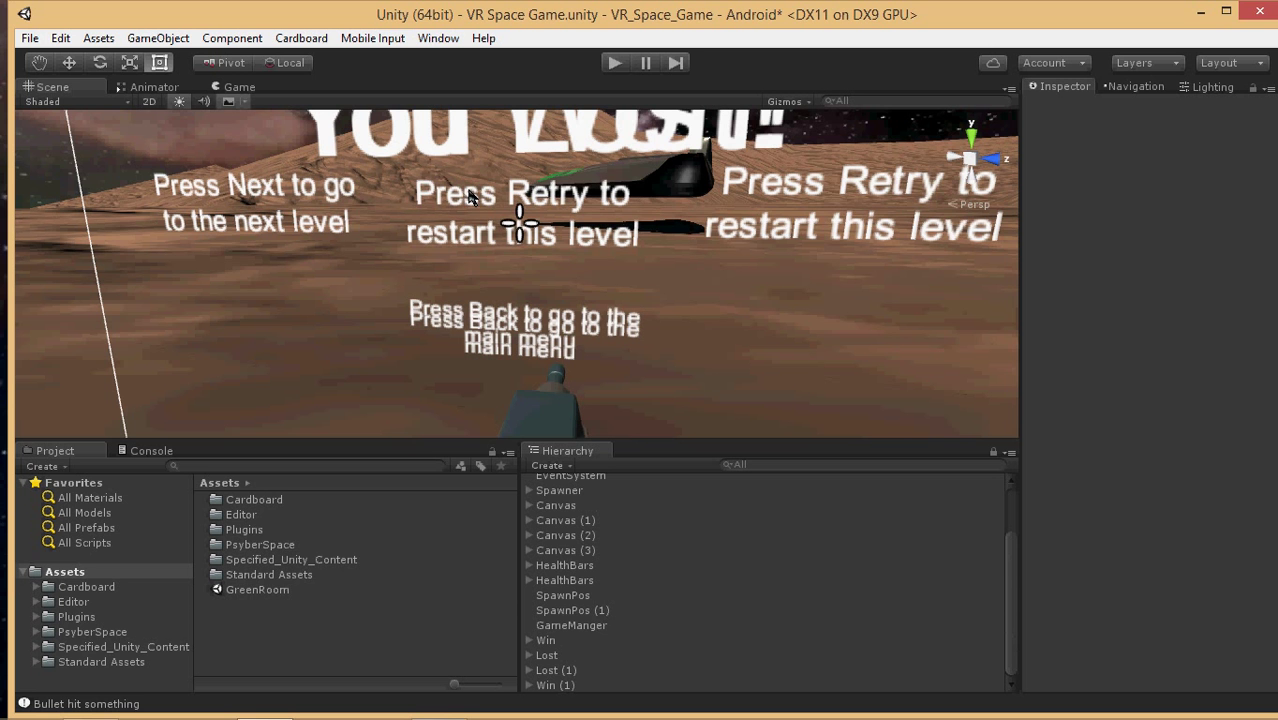